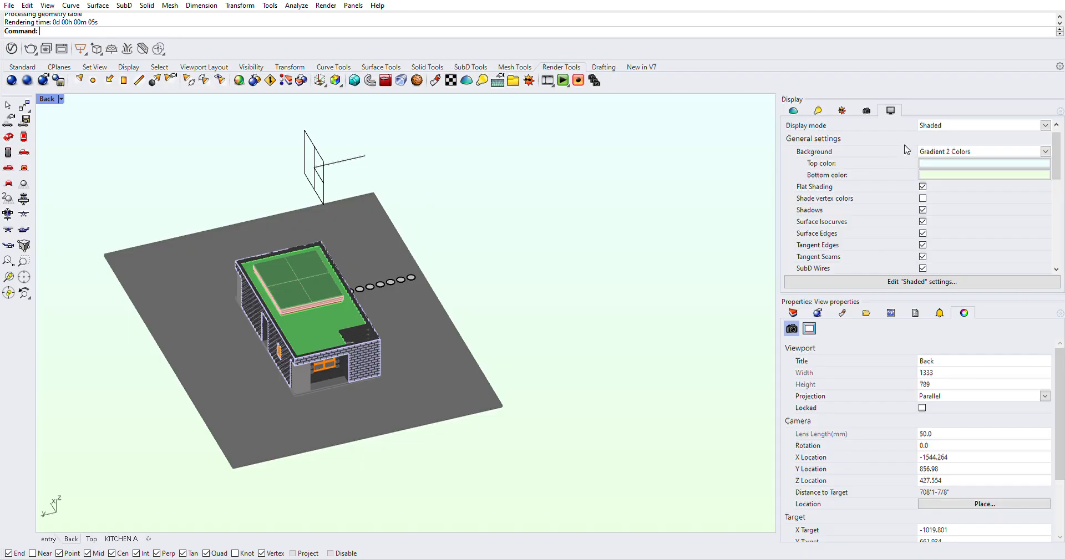
# - Display the list of saved named views and leave the clipping plane above the building deselected
pyautogui.moveTo(420, 332); pyautogui.dragTo(448, 321, button='right')
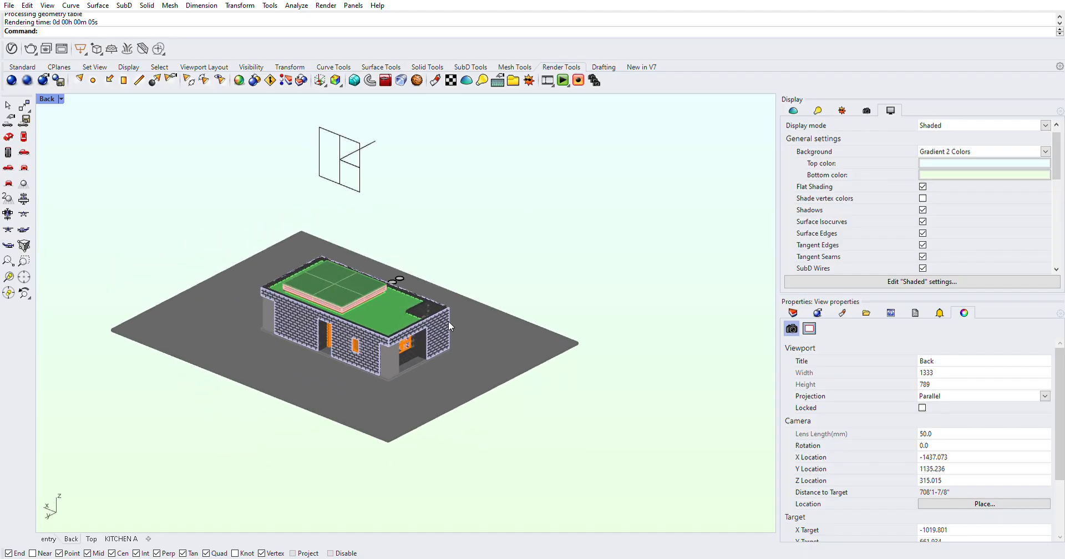
pyautogui.click(359, 164)
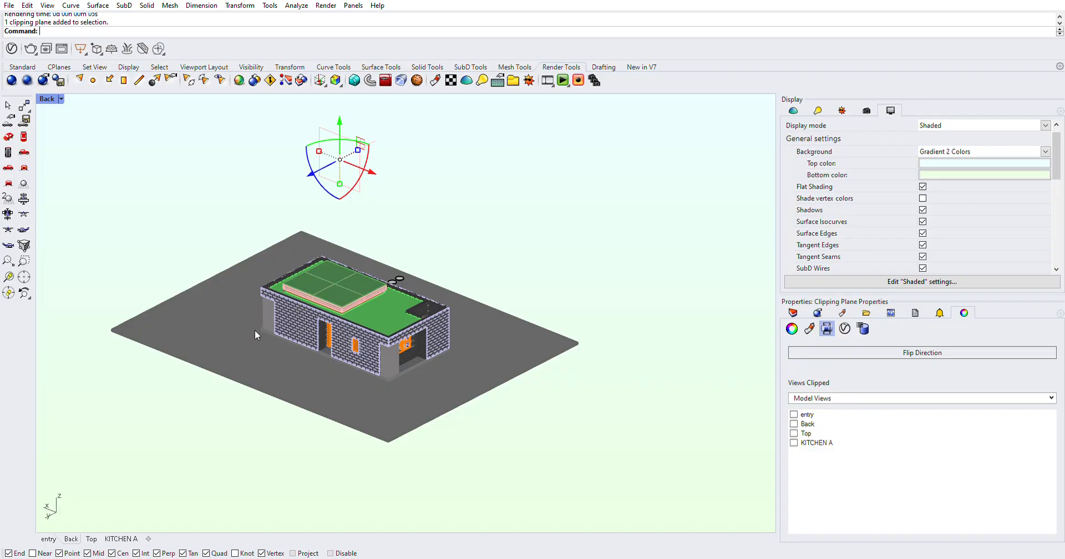
pyautogui.moveTo(431, 303); pyautogui.dragTo(406, 326, button='right')
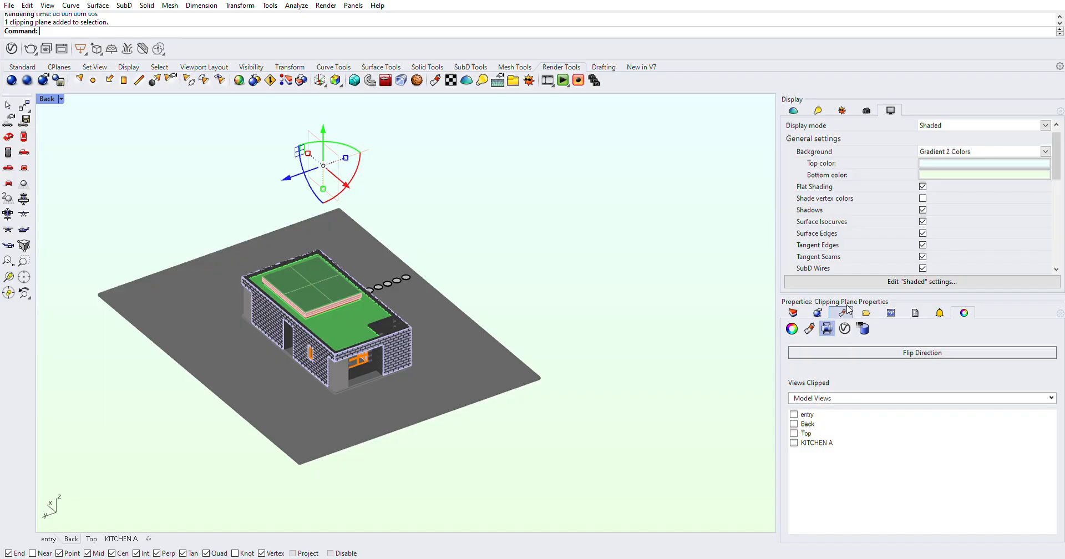
pyautogui.click(827, 106)
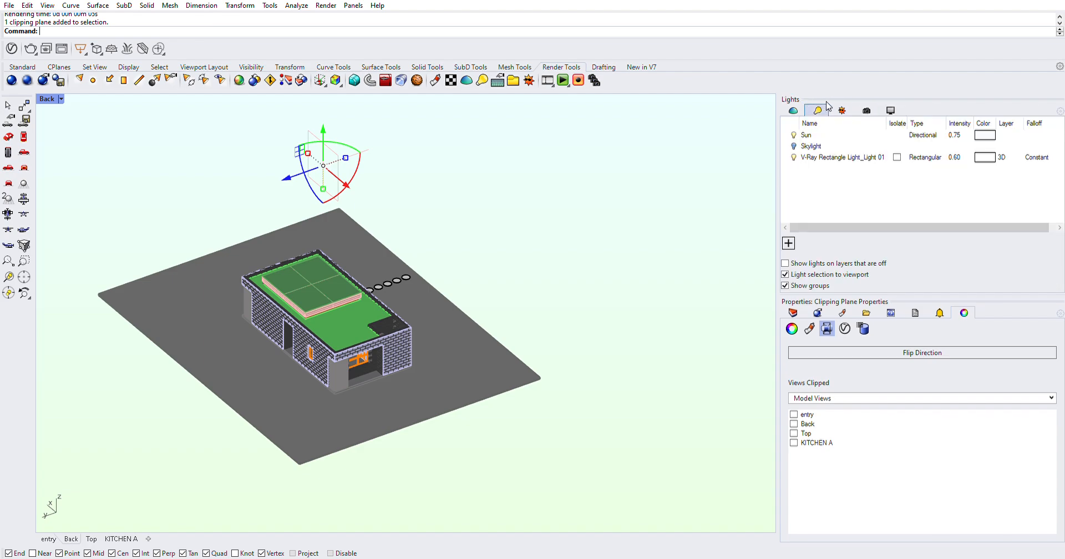
pyautogui.click(864, 107)
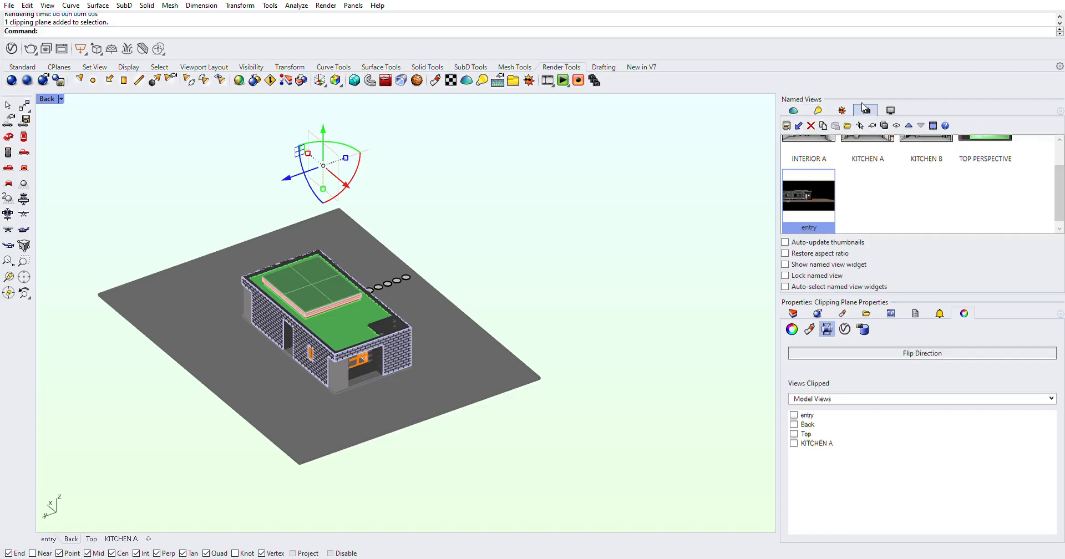
pyautogui.click(687, 244)
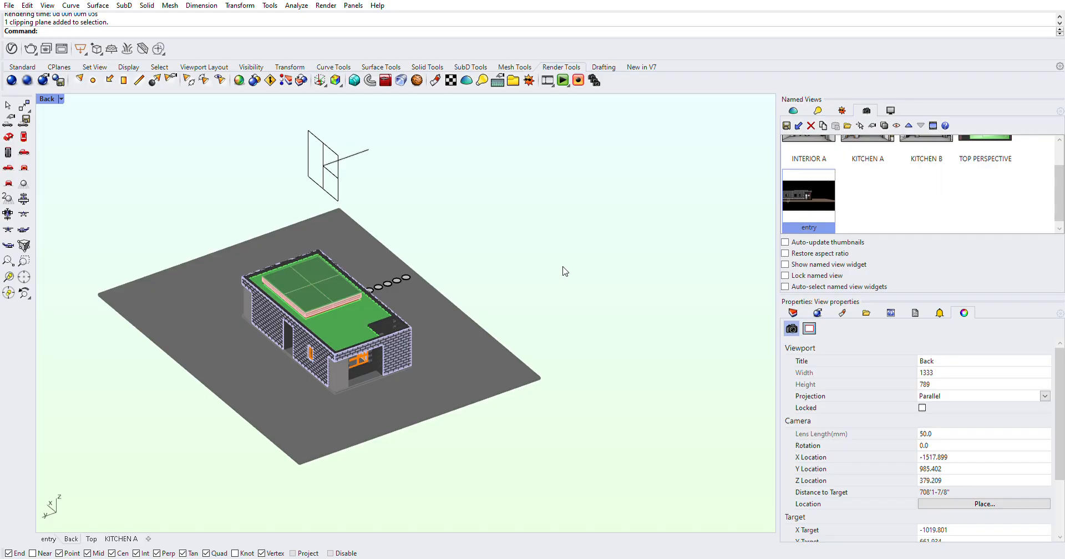
# - Switch the Back viewport to the Perspective view and frame the facade with the entry and stepping stones
pyautogui.moveTo(565, 271); pyautogui.dragTo(579, 243, button='right')
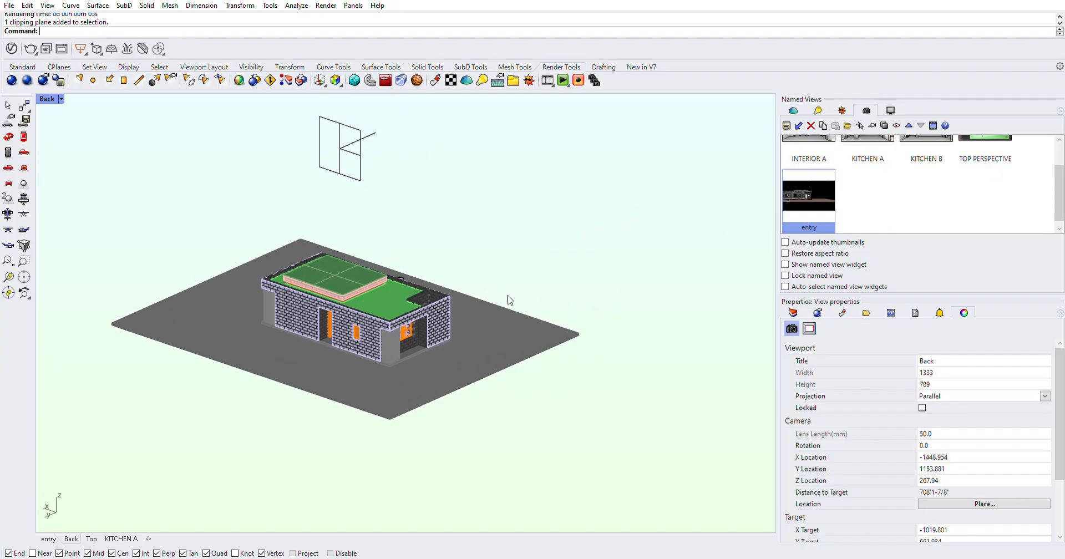
pyautogui.moveTo(381, 399); pyautogui.dragTo(462, 261, button='right')
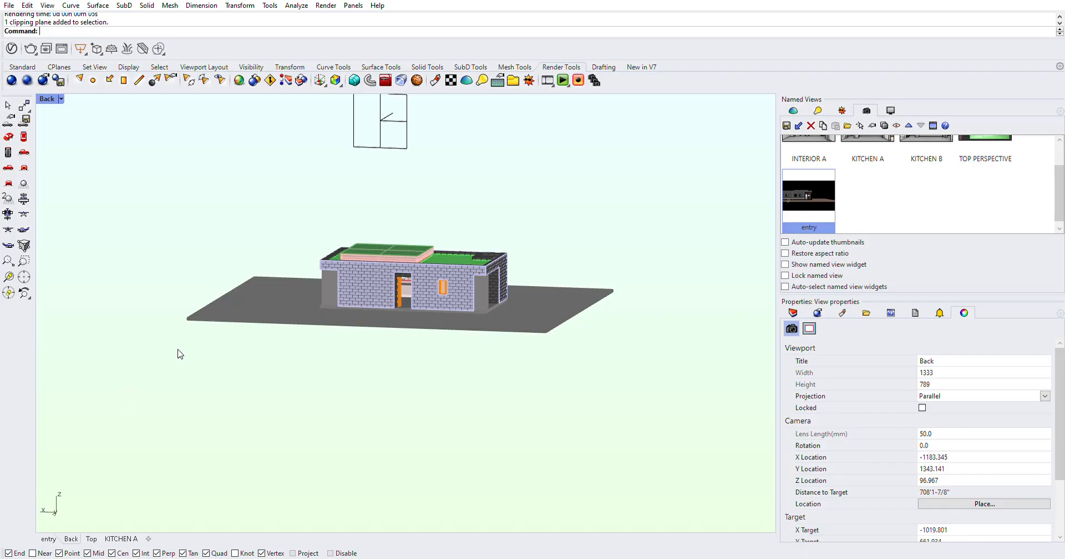
pyautogui.hotkey('ctrl', 'F4')
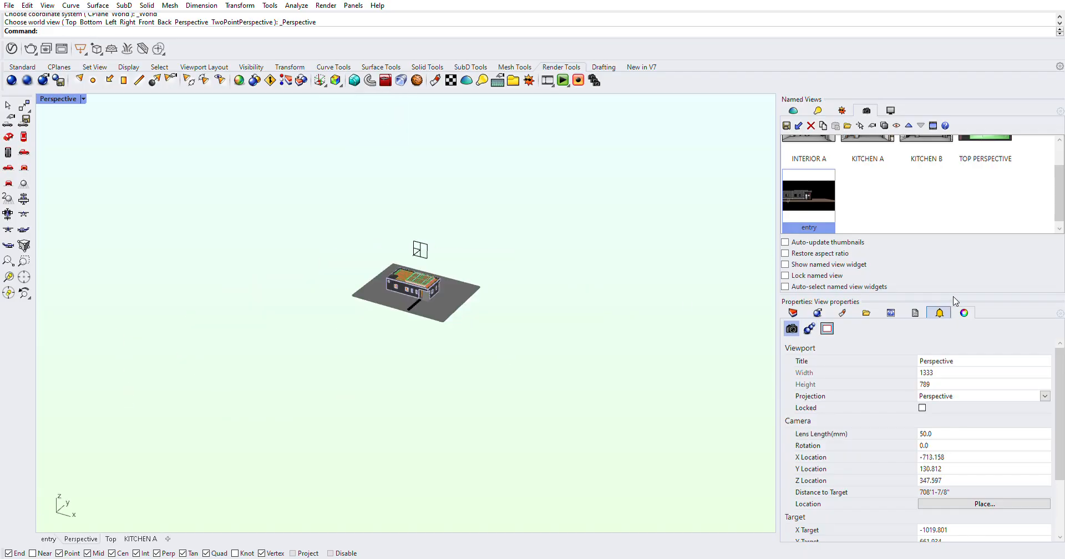
pyautogui.moveTo(391, 333); pyautogui.dragTo(432, 316, button='right')
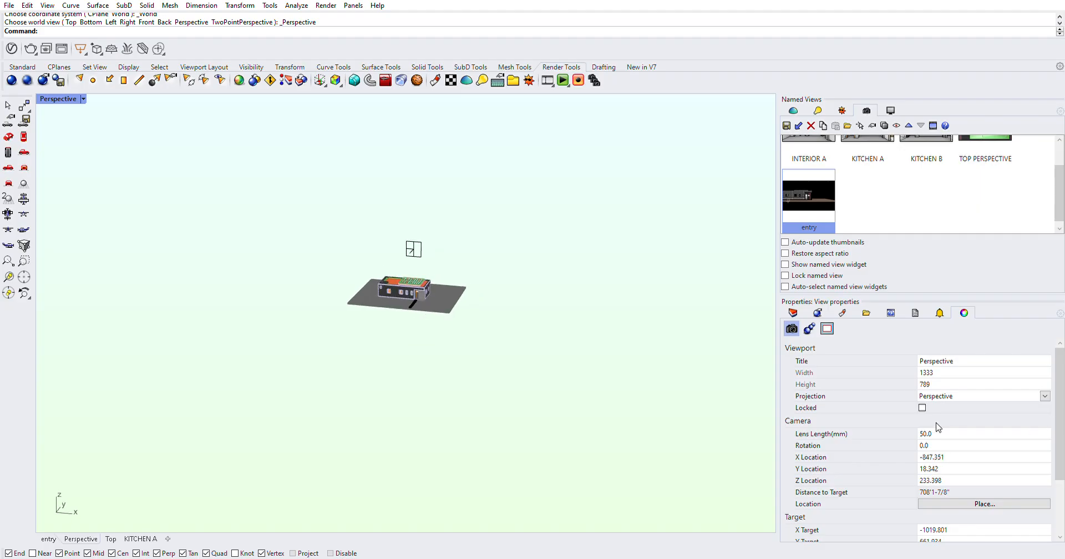
pyautogui.scroll(10, 400, 279)
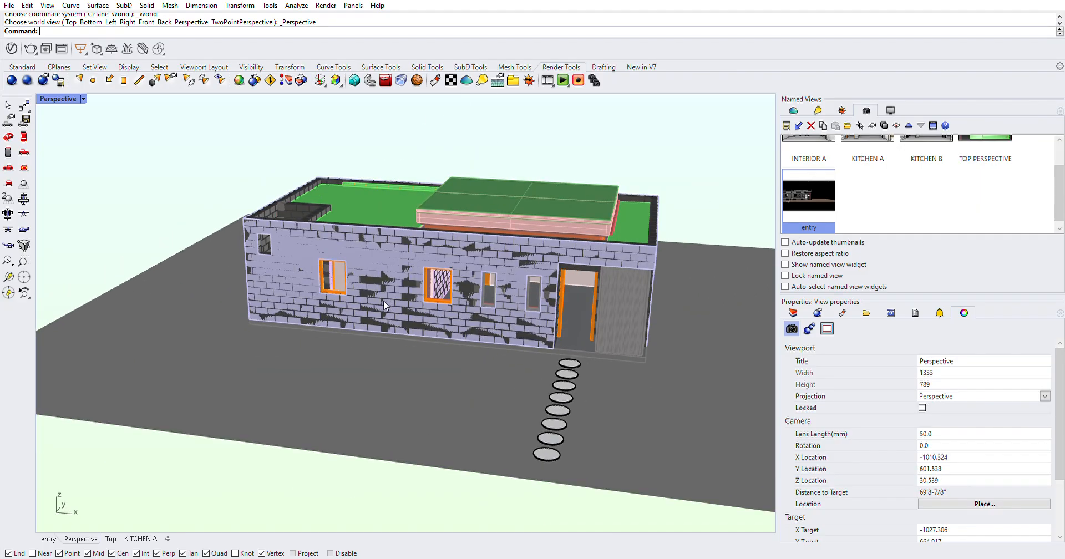
pyautogui.moveTo(385, 303); pyautogui.dragTo(539, 340, button='right')
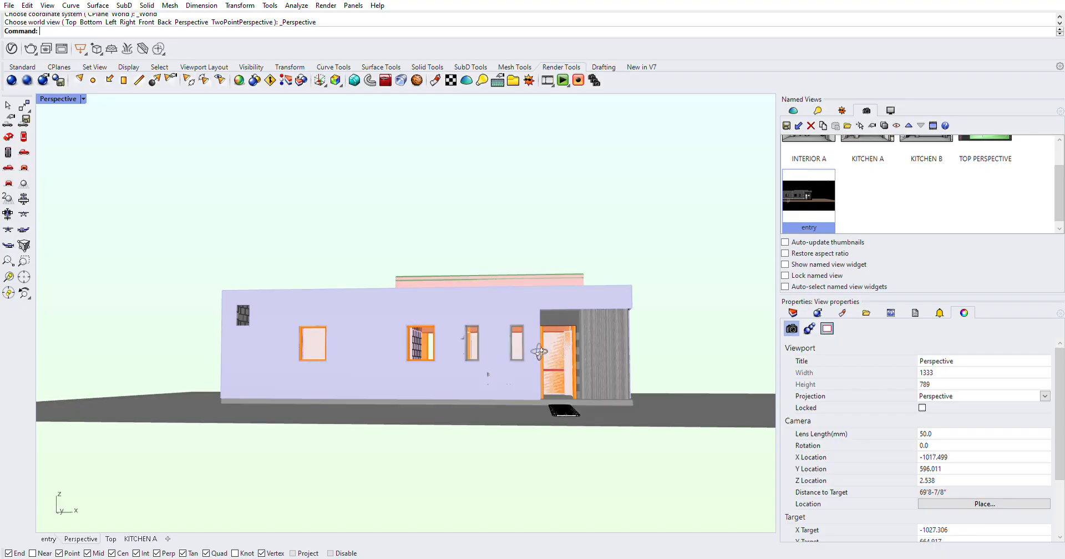
# - Set the Perspective viewport's display mode to Arctic and frame the entry facade nearly straight on
pyautogui.click(84, 97)
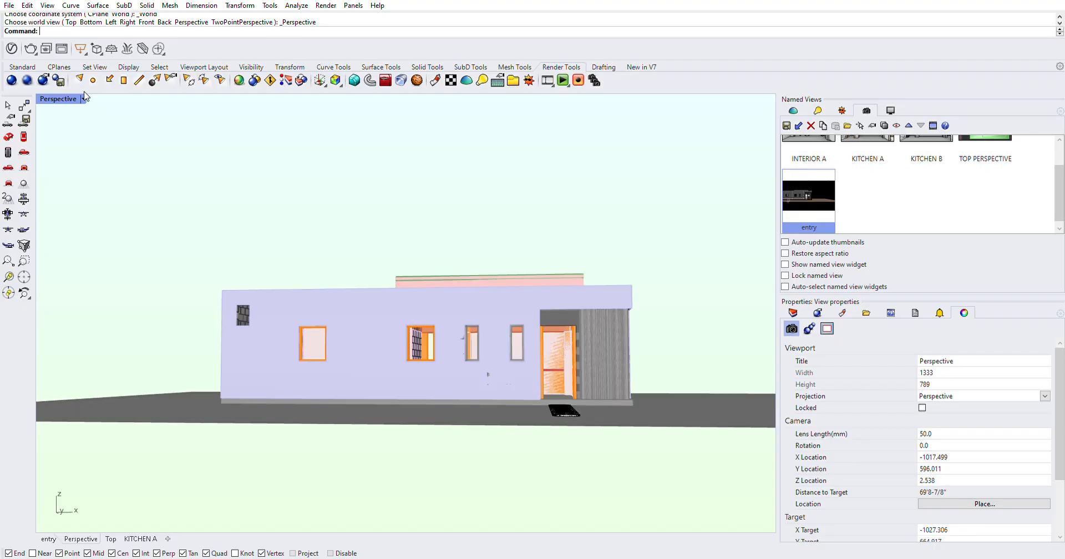
pyautogui.click(98, 232)
pyautogui.moveTo(540, 382); pyautogui.dragTo(565, 358, button='right')
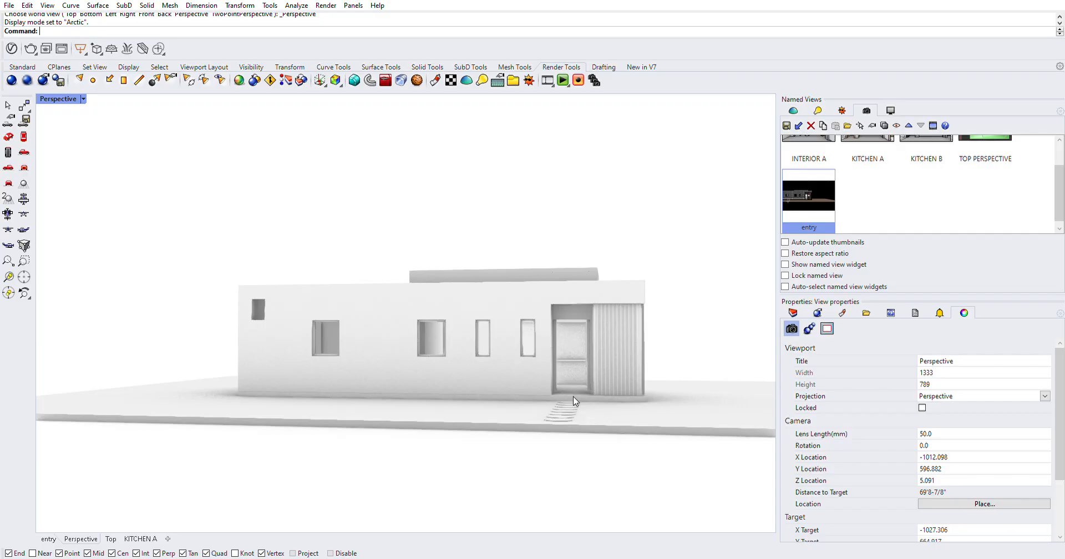
pyautogui.keyDown('shift'); pyautogui.moveTo(567, 393); pyautogui.dragTo(591, 394, button='right'); pyautogui.keyUp('shift')
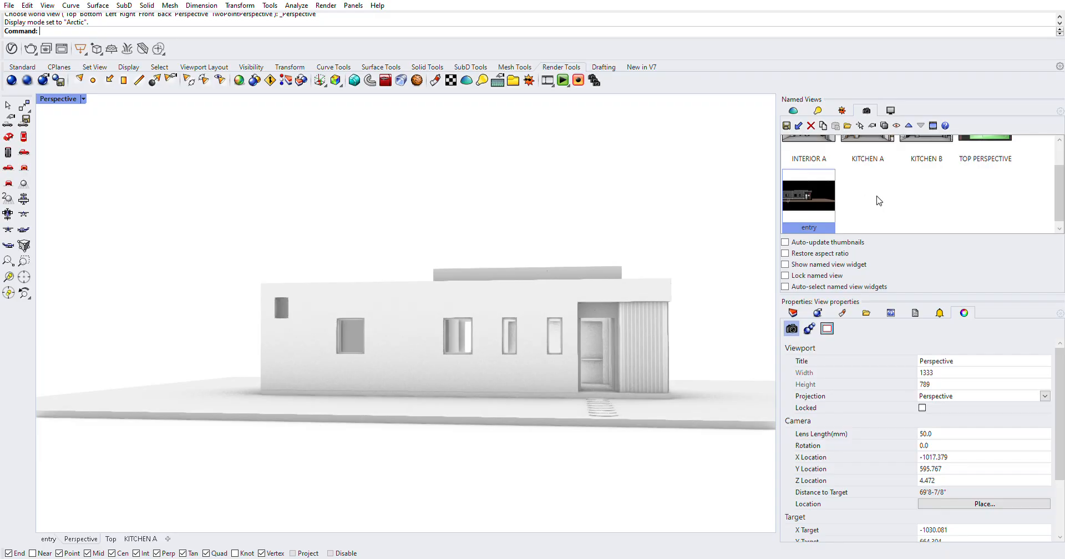
# - Review the named views INTERIOR A, KITCHEN A, KITCHEN B and TOP PERSPECTIVE by restoring each one in turn
pyautogui.scroll(2, 853, 189)
pyautogui.doubleClick(815, 166)
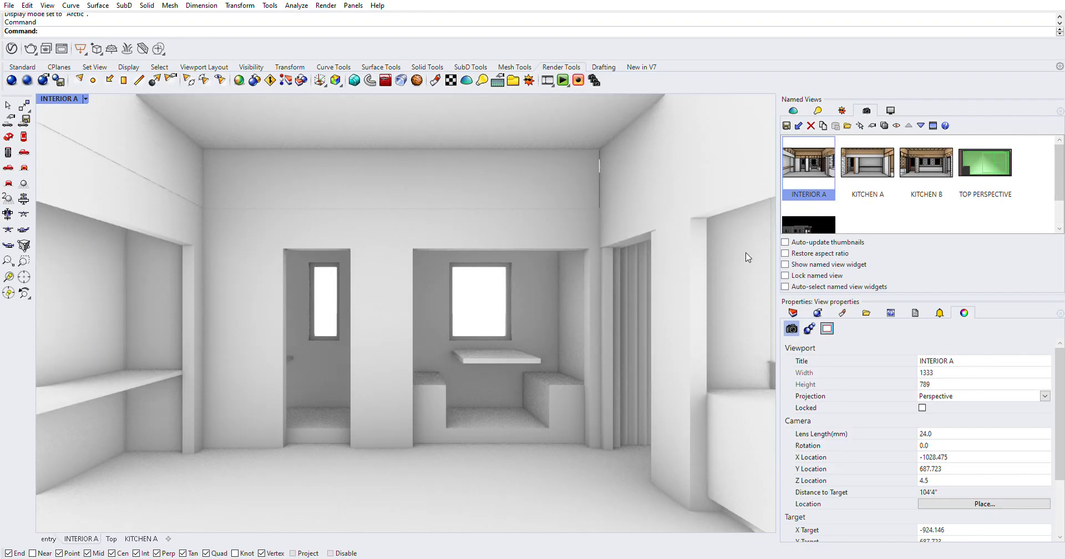
pyautogui.doubleClick(882, 153)
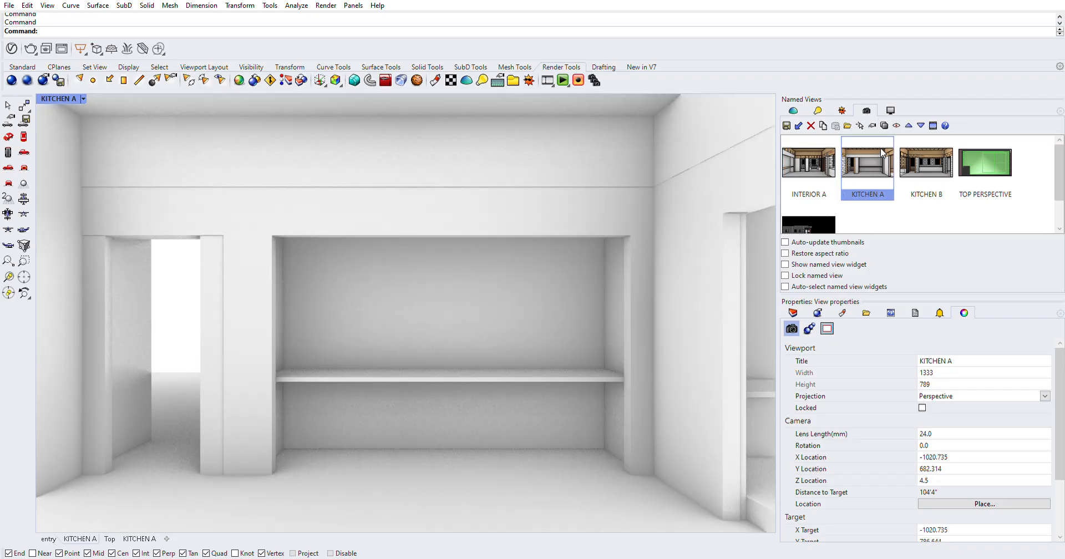
pyautogui.doubleClick(925, 164)
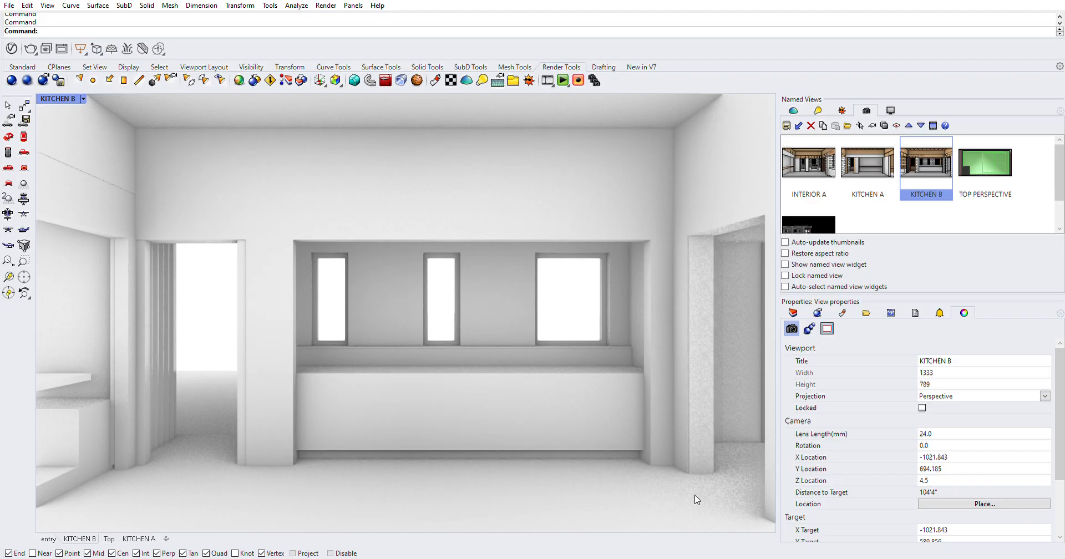
pyautogui.doubleClick(988, 162)
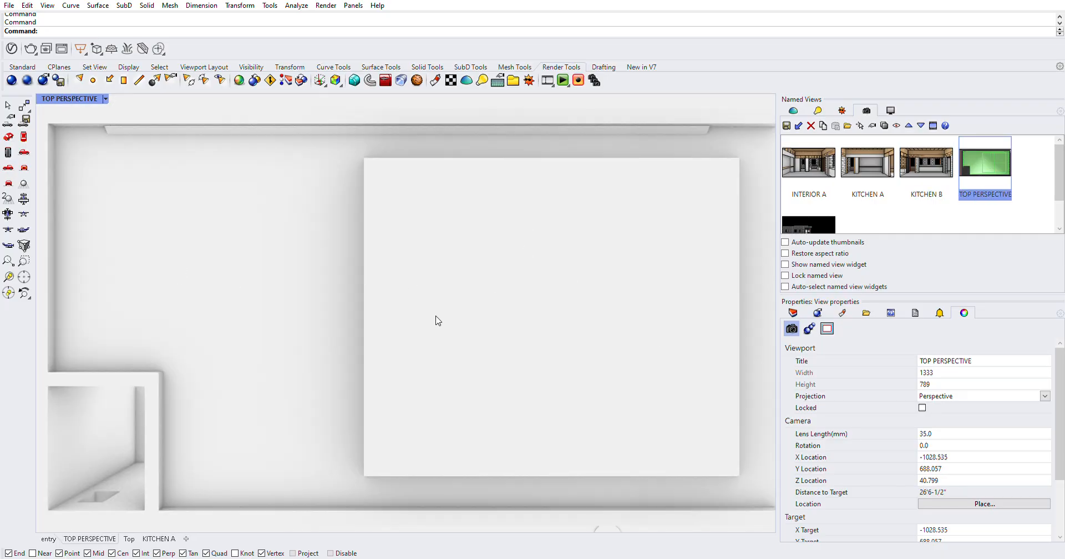
# - Hide the stacked roof solids one by one, including the 1/2" SHEATHING and 5/8" SHEATHING panels, to uncover the roof framing
pyautogui.click(206, 300)
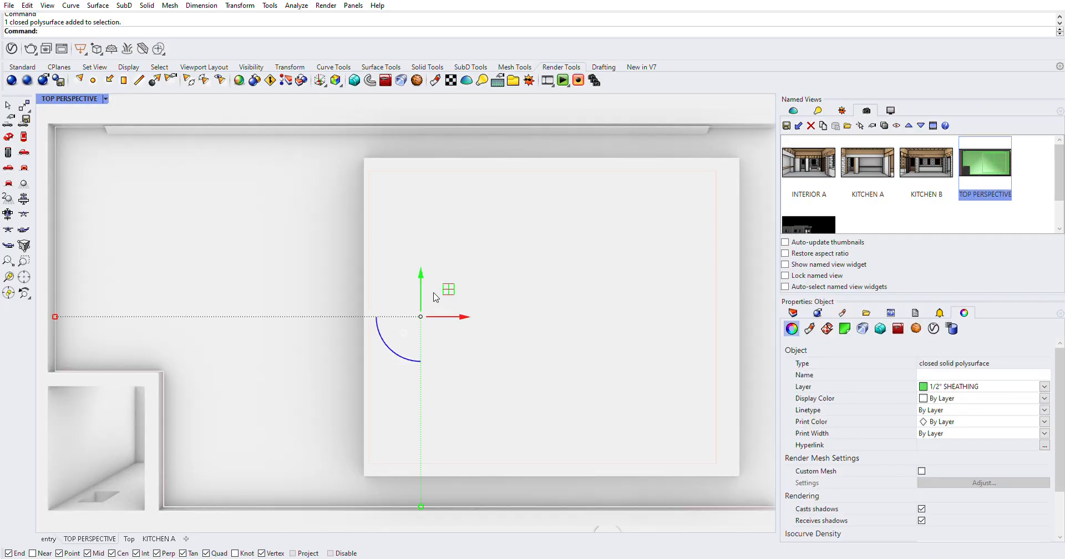
pyautogui.write('Hide')
pyautogui.press('Return')
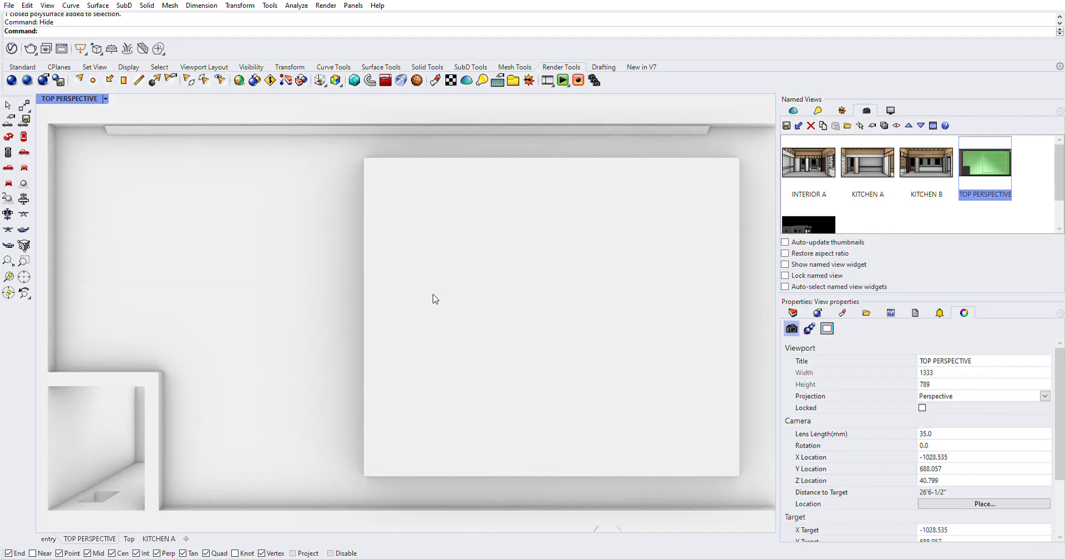
pyautogui.click(311, 233)
pyautogui.hotkey('ctrl', 'h')
pyautogui.click(330, 272)
pyautogui.hotkey('ctrl', 'h')
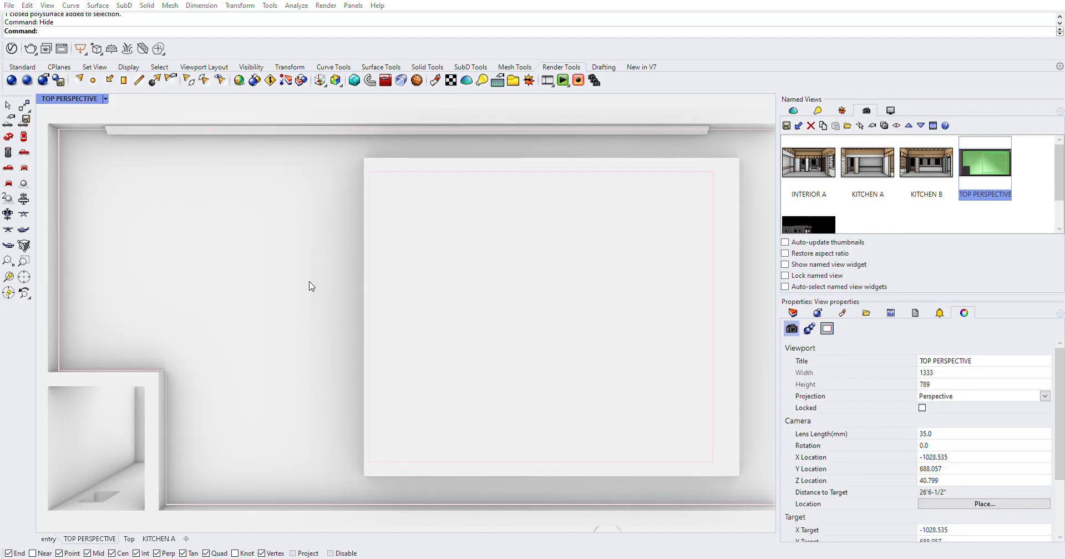
pyautogui.click(309, 283)
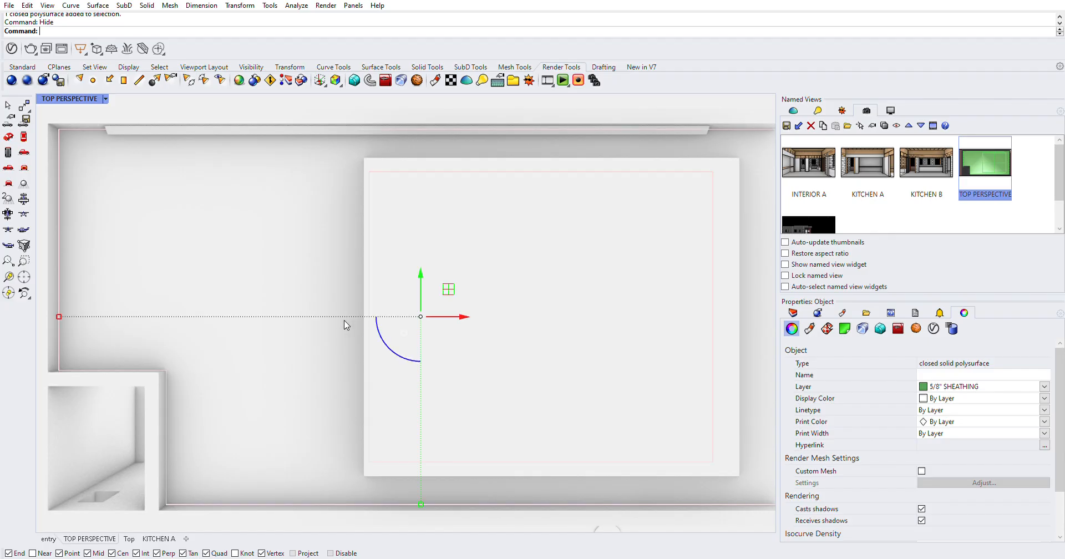
pyautogui.hotkey('ctrl', 'h')
# - Hide the grouped 12" LVL roof joists to expose the rooms below, and show all hidden objects again
pyautogui.click(395, 296)
pyautogui.click(300, 295)
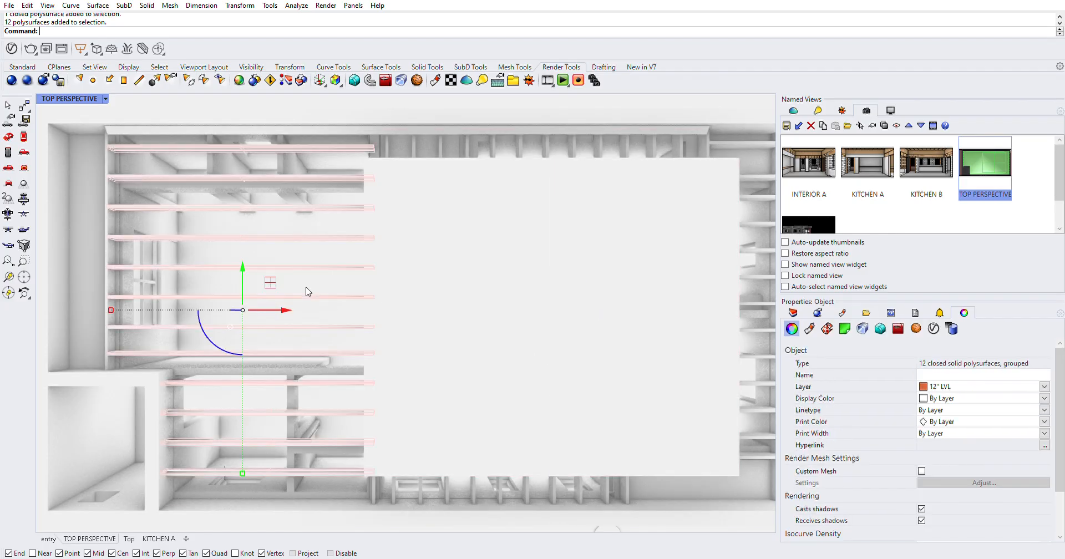
pyautogui.hotkey('ctrl', 'h')
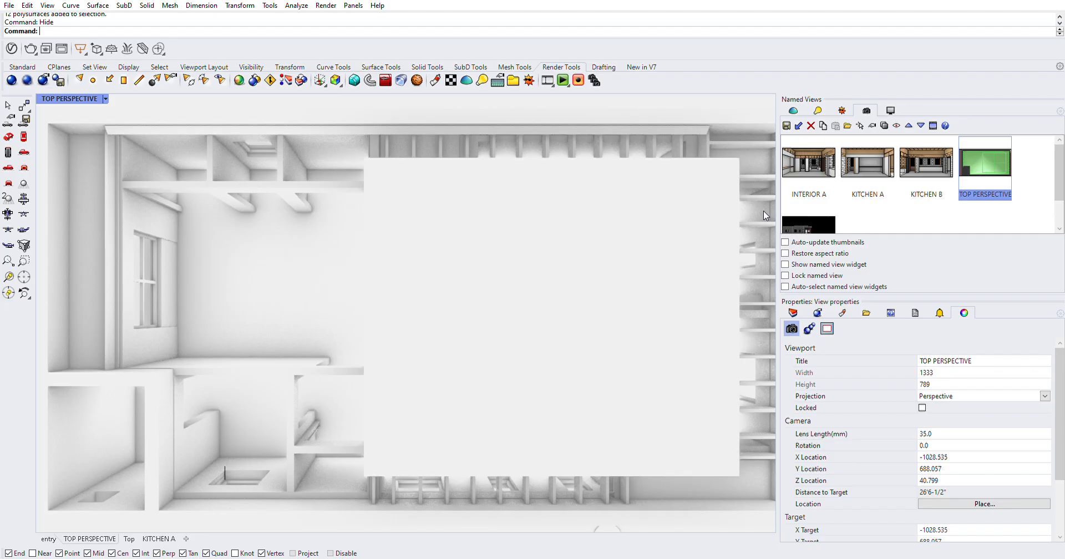
pyautogui.write('Show')
pyautogui.press('Return')
# - Restore the named view entry, orbit around the building, and return to the same saved view
pyautogui.scroll(-1, 820, 200)
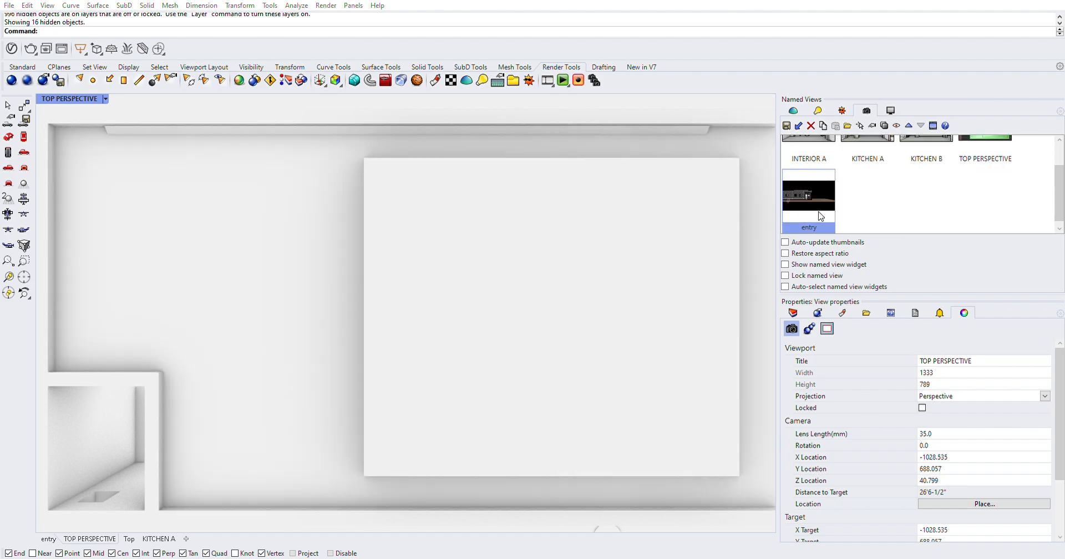
pyautogui.doubleClick(807, 192)
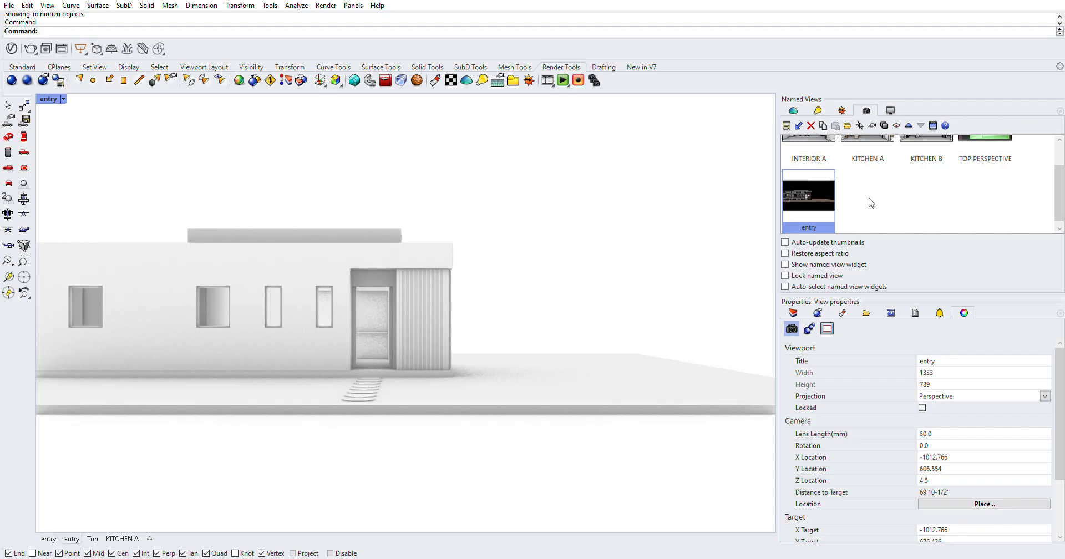
pyautogui.moveTo(544, 327); pyautogui.dragTo(407, 363, button='right')
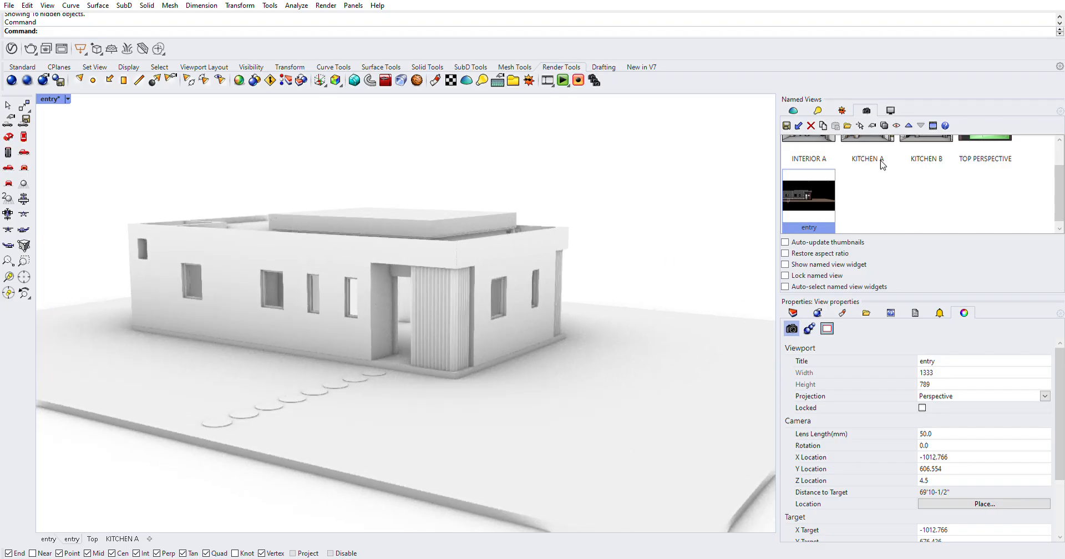
pyautogui.doubleClick(811, 194)
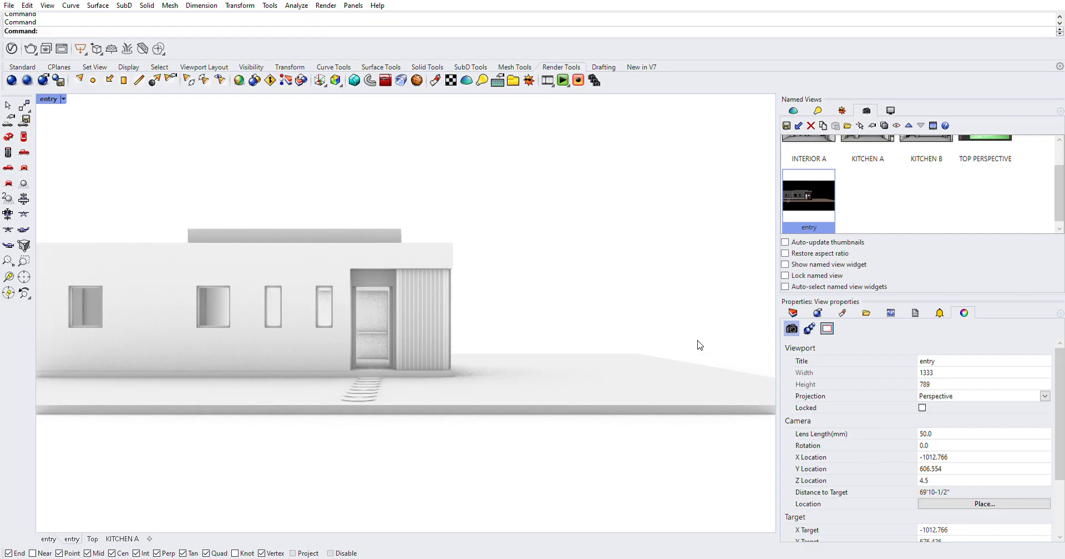
# - Return to the four-viewport layout and resize the panes so the Arctic entry viewport shows the whole facade, leaving it active
pyautogui.doubleClick(47, 97)
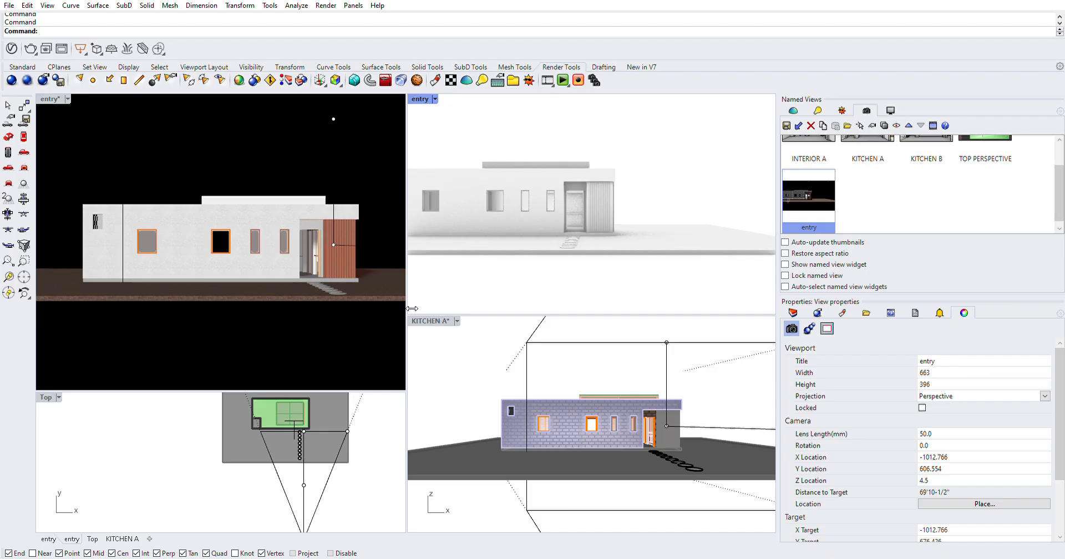
pyautogui.moveTo(412, 308); pyautogui.dragTo(472, 308)
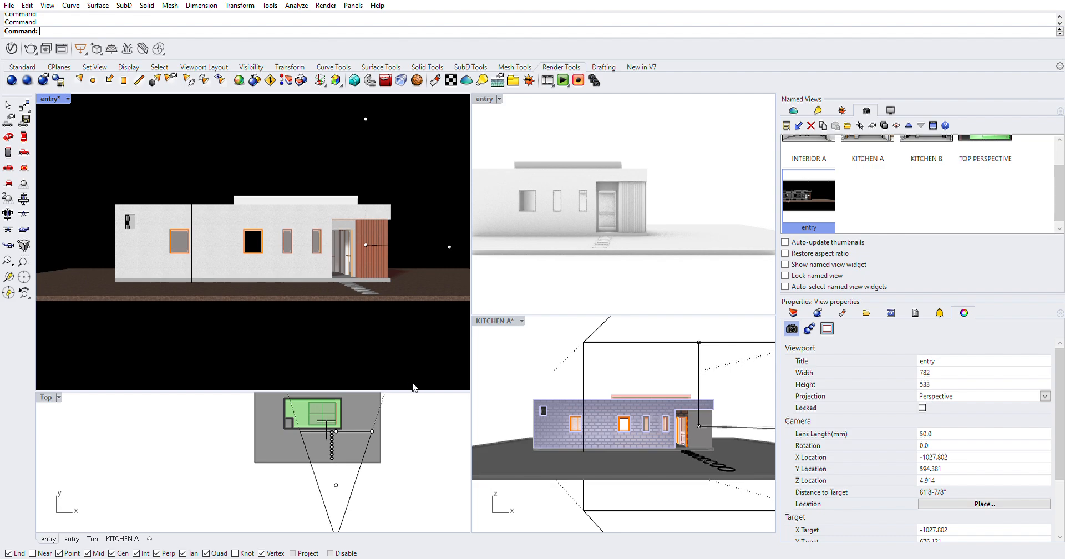
pyautogui.moveTo(416, 388); pyautogui.dragTo(421, 299)
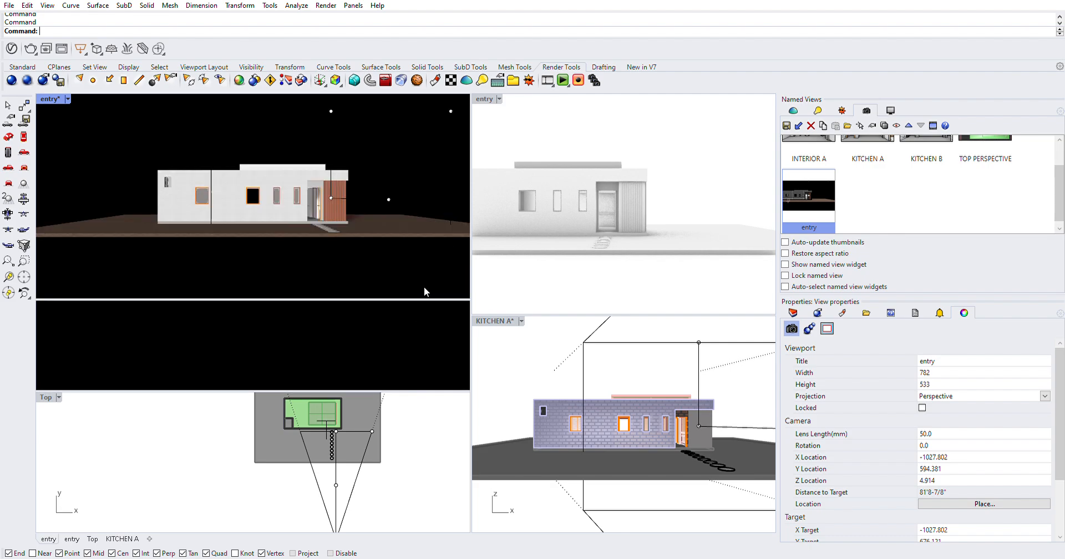
pyautogui.click(493, 98)
pyautogui.moveTo(471, 126); pyautogui.dragTo(152, 189)
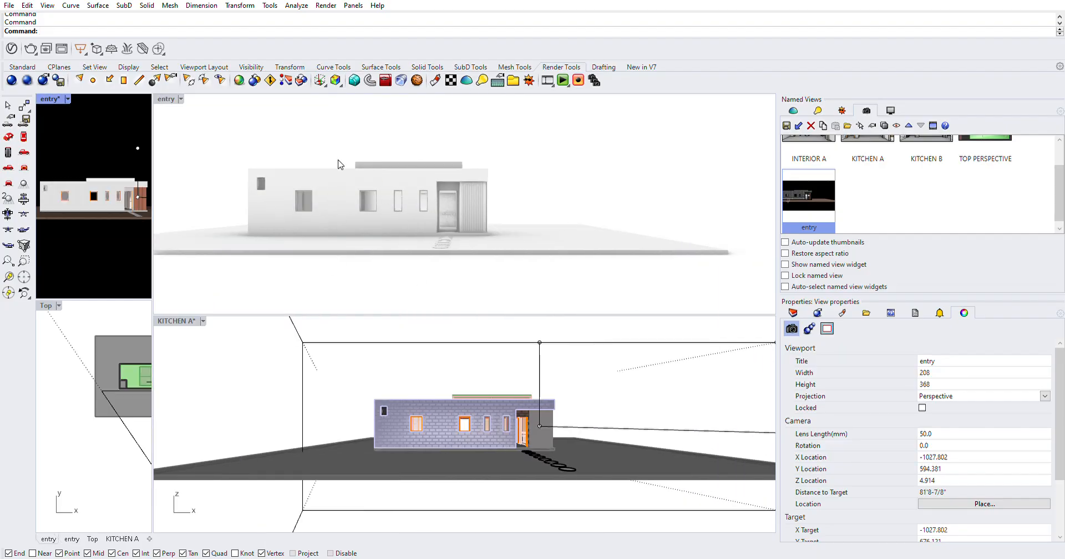
pyautogui.click(165, 98)
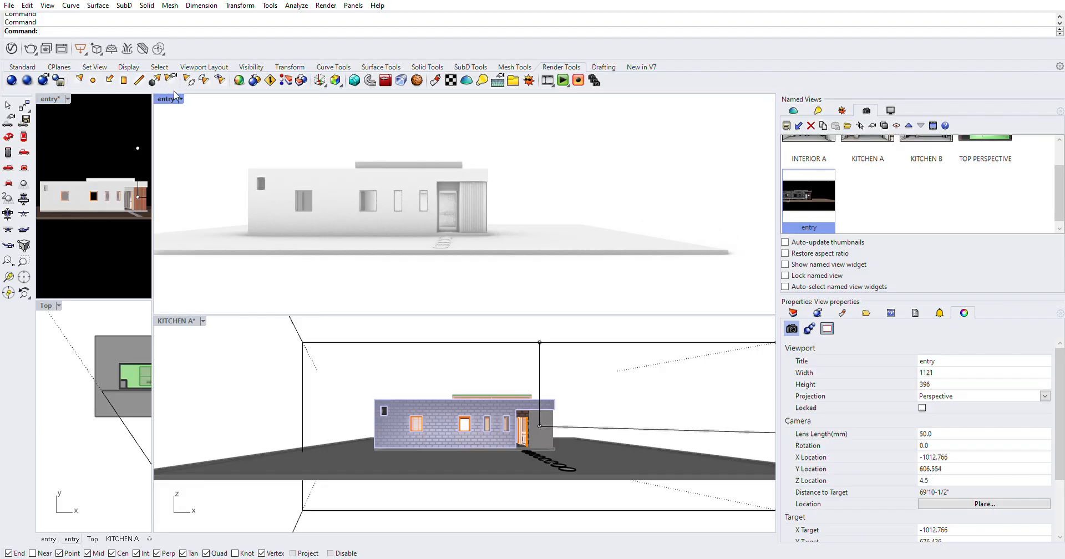
pyautogui.scroll(-2, 397, 209)
pyautogui.scroll(2, 397, 209)
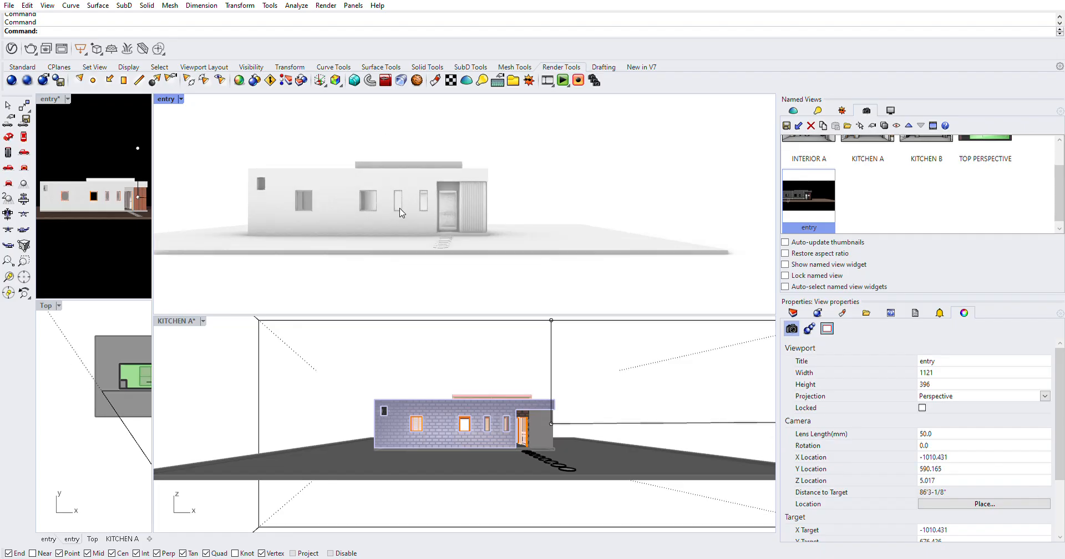
# - Zoom and orbit the Arctic entry viewport to an angled view of the building from above its windowless end
pyautogui.scroll(-3, 397, 209)
pyautogui.scroll(3, 397, 208)
pyautogui.scroll(-5, 397, 209)
pyautogui.scroll(3, 397, 209)
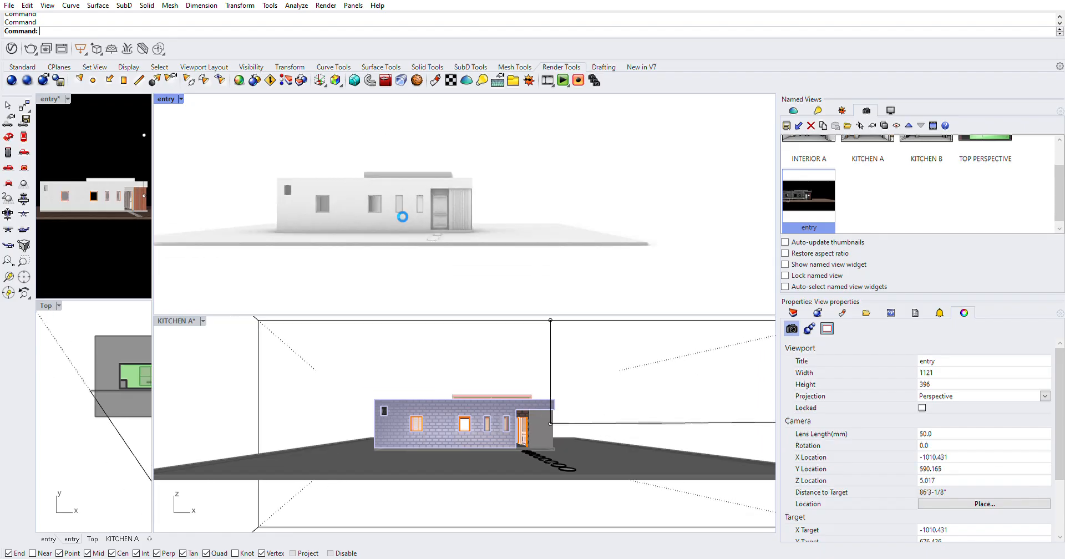
pyautogui.moveTo(397, 208); pyautogui.dragTo(468, 244, button='right')
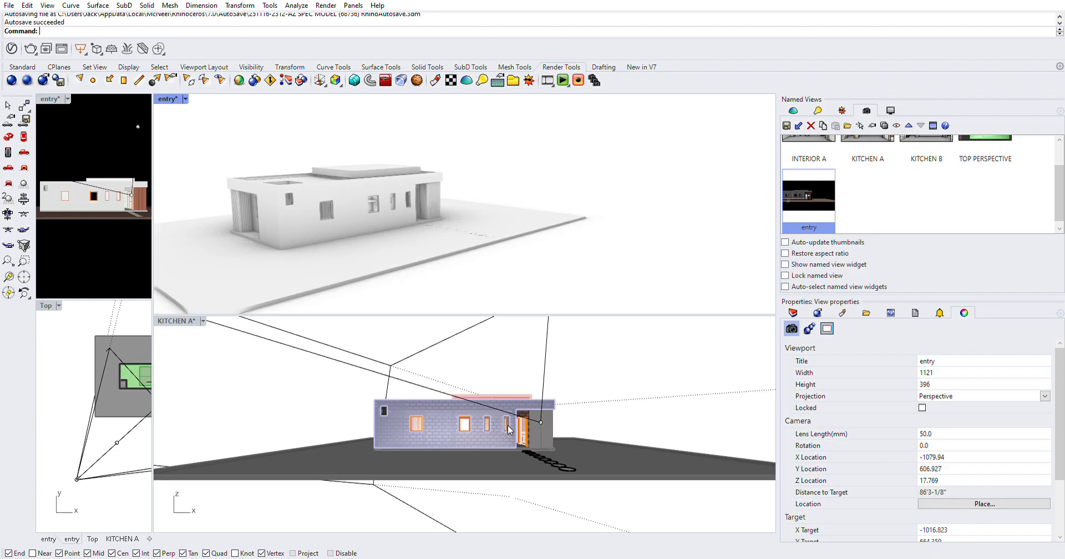
# - Orbit and zoom out the KITCHEN A viewport to examine the whole site together with the entry camera's outline
pyautogui.click(364, 397)
pyautogui.moveTo(316, 411); pyautogui.dragTo(416, 436, button='right')
pyautogui.scroll(-2, 376, 380)
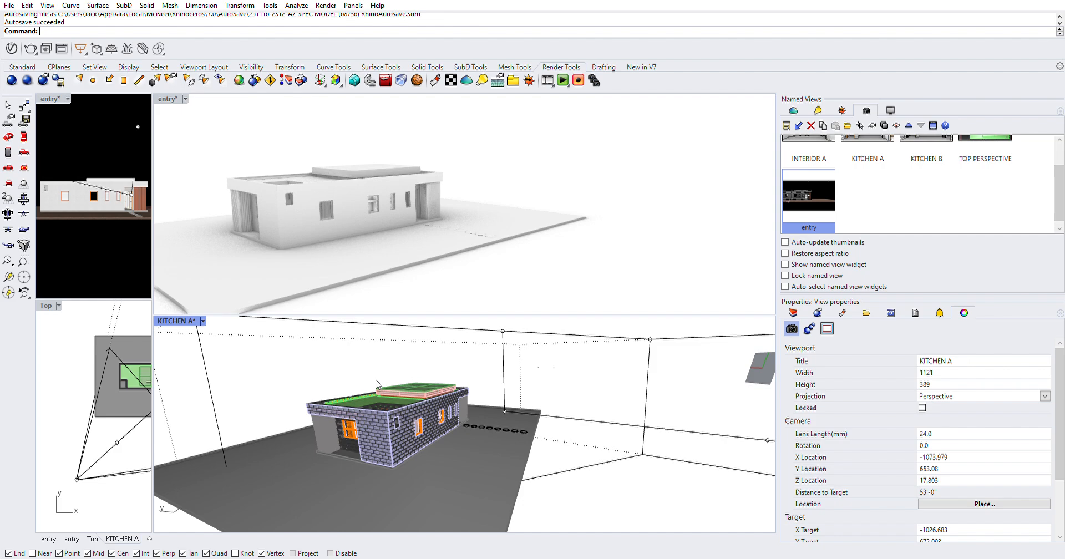
pyautogui.scroll(-3, 377, 383)
pyautogui.moveTo(526, 438); pyautogui.dragTo(487, 469, button='right')
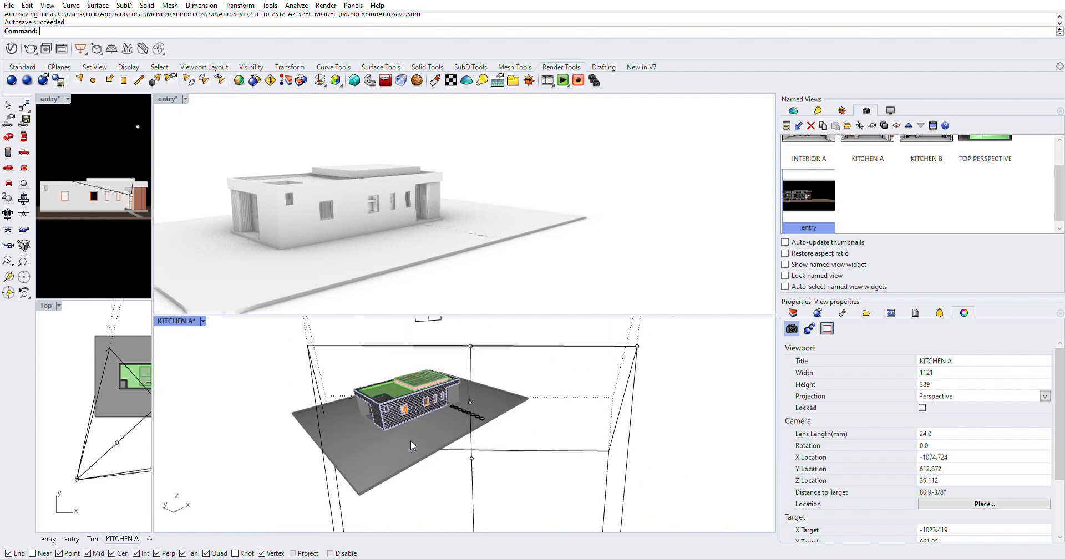
# - Switch the Arctic entry viewport to the Left view and finally to the Front view
pyautogui.click(659, 209)
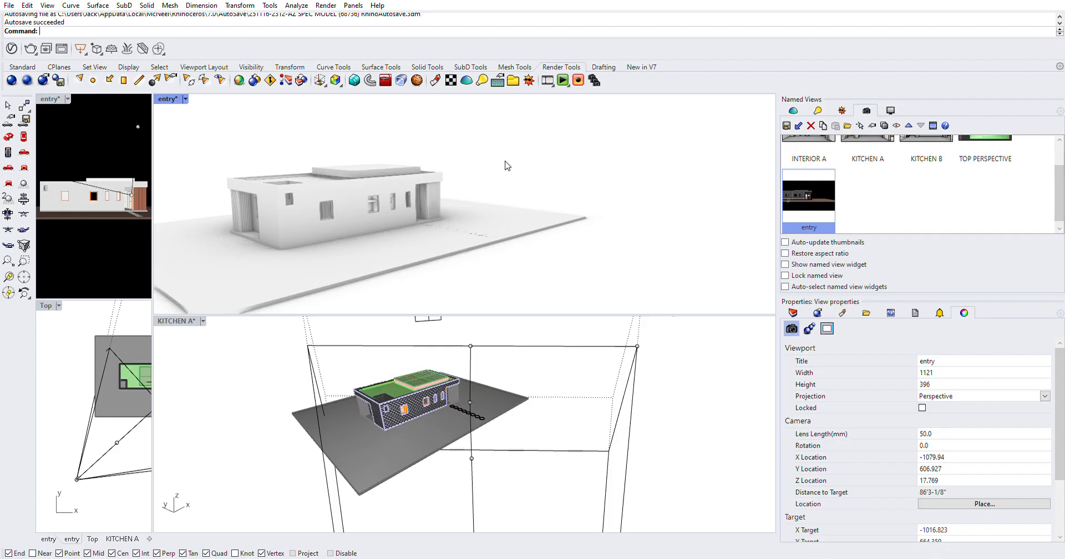
pyautogui.write('left')
pyautogui.press('Return')
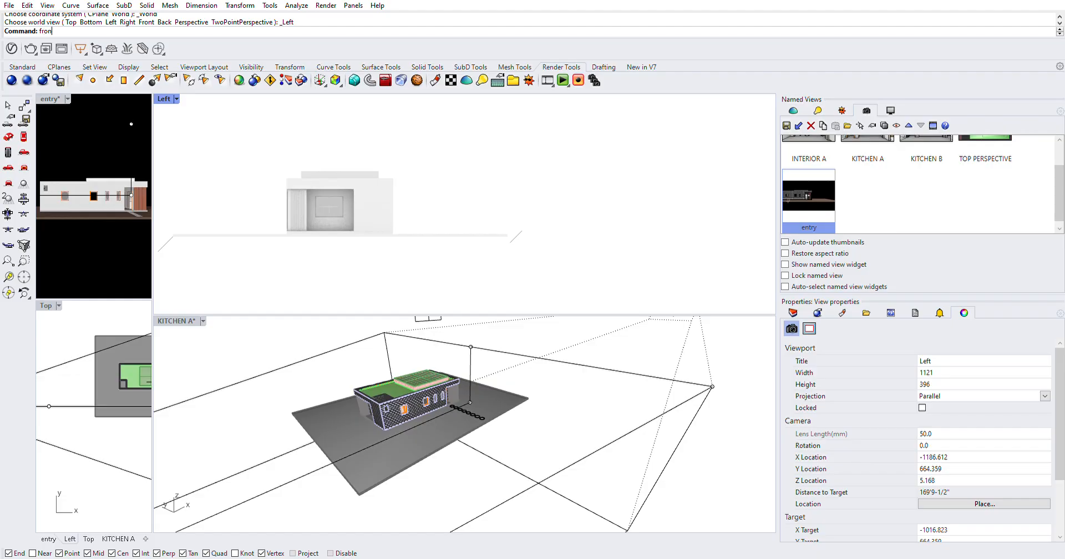
pyautogui.write('front')
pyautogui.press('Return')
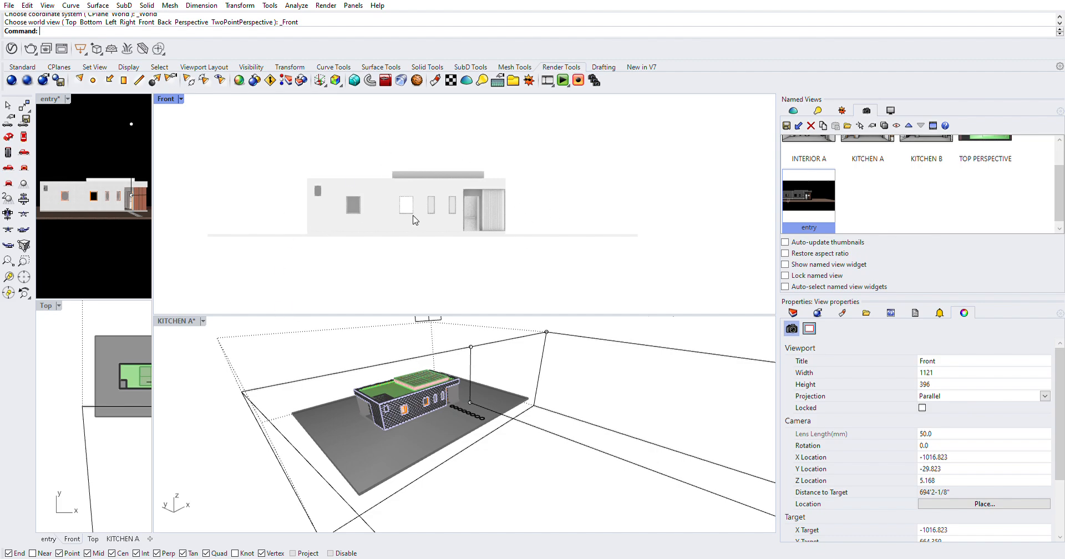
# - Examine the Front view's camera outline from far out in the KITCHEN A viewport, and switch that viewport to the Top view
pyautogui.click(177, 355)
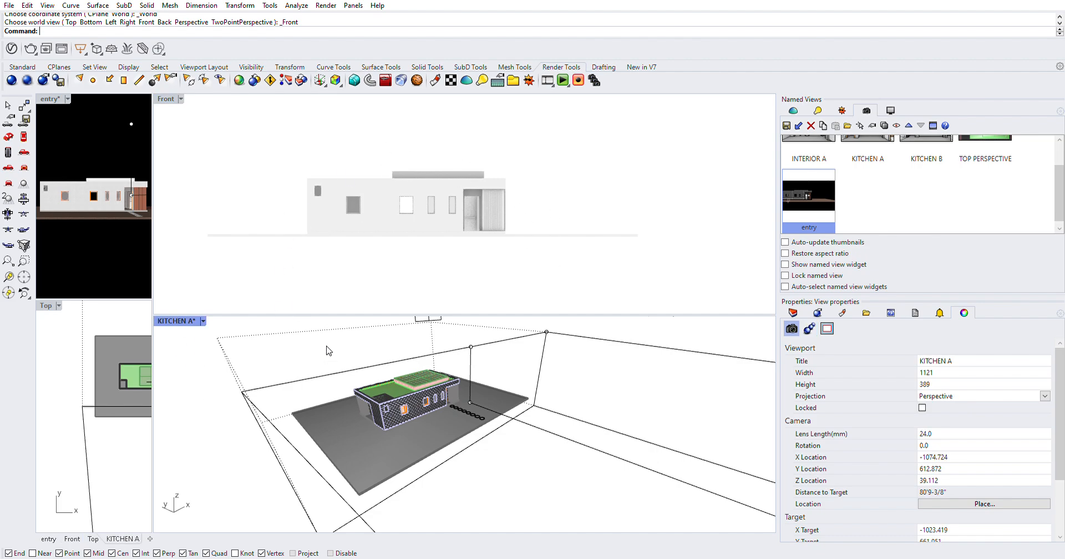
pyautogui.moveTo(354, 340); pyautogui.dragTo(441, 451, button='right')
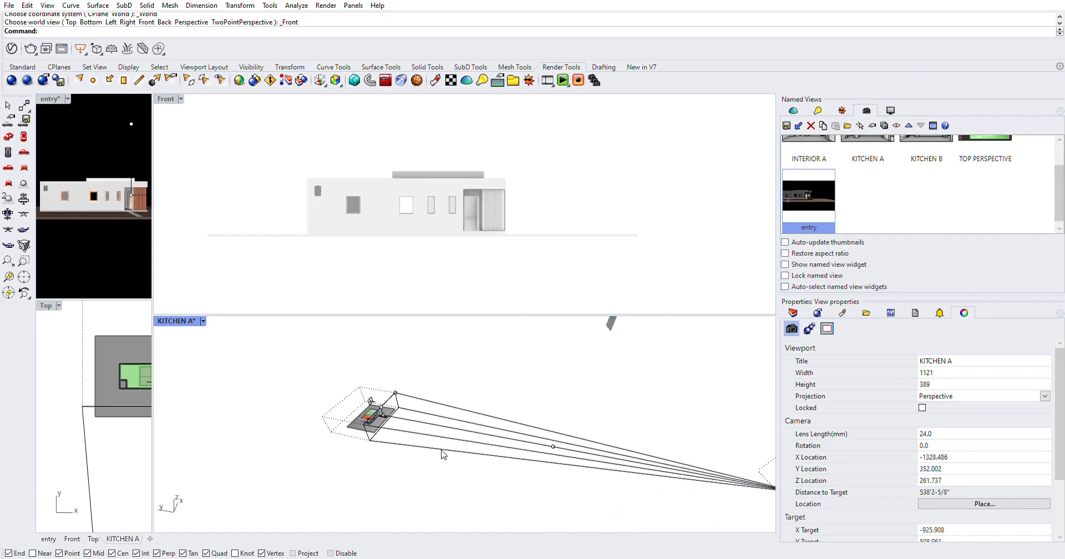
pyautogui.scroll(-6, 413, 433)
pyautogui.write('tr')
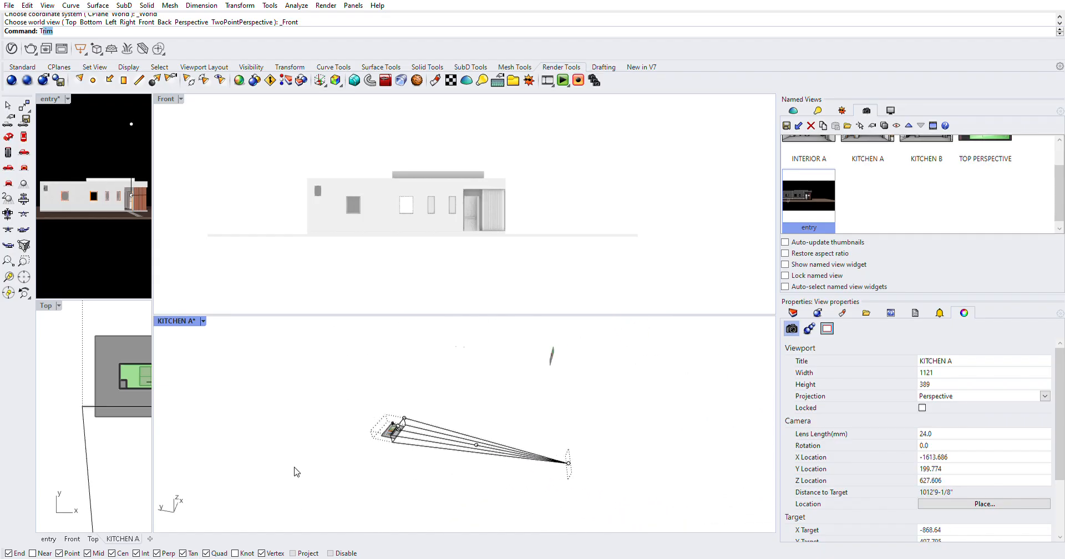
pyautogui.write('p')
pyautogui.press('Return')
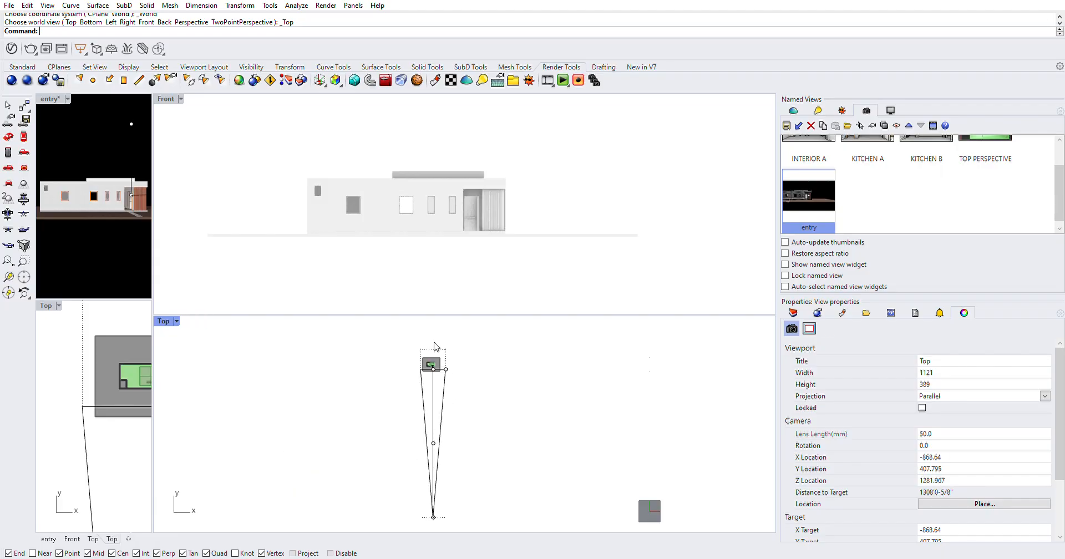
# - Zoom the large Top viewport around the building and zoom the Front viewport to examine how the camera outline changes
pyautogui.scroll(5, 431, 358)
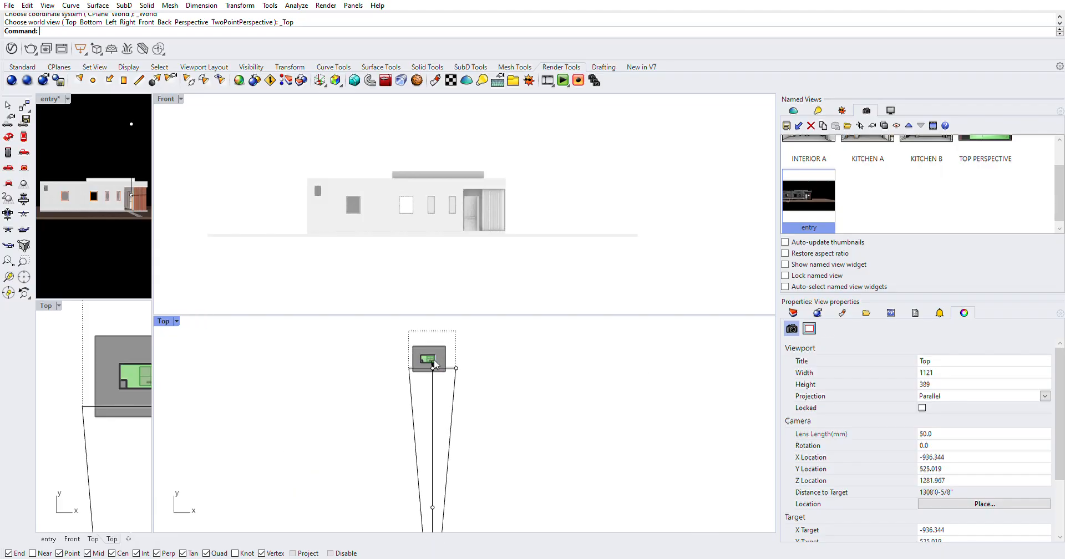
pyautogui.scroll(8, 431, 342)
pyautogui.scroll(-10, 437, 366)
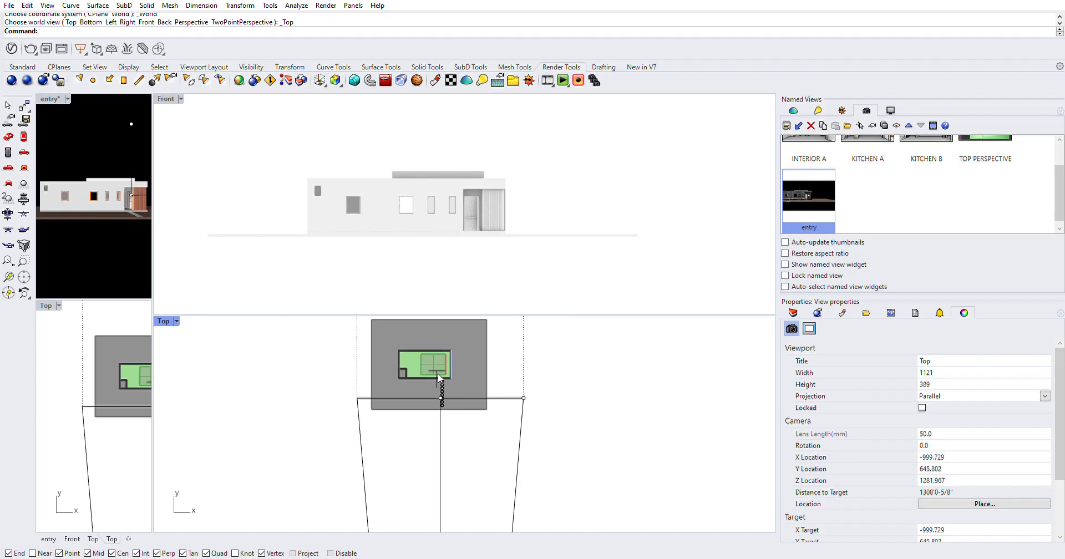
pyautogui.scroll(-2, 471, 307)
pyautogui.scroll(-2, 463, 377)
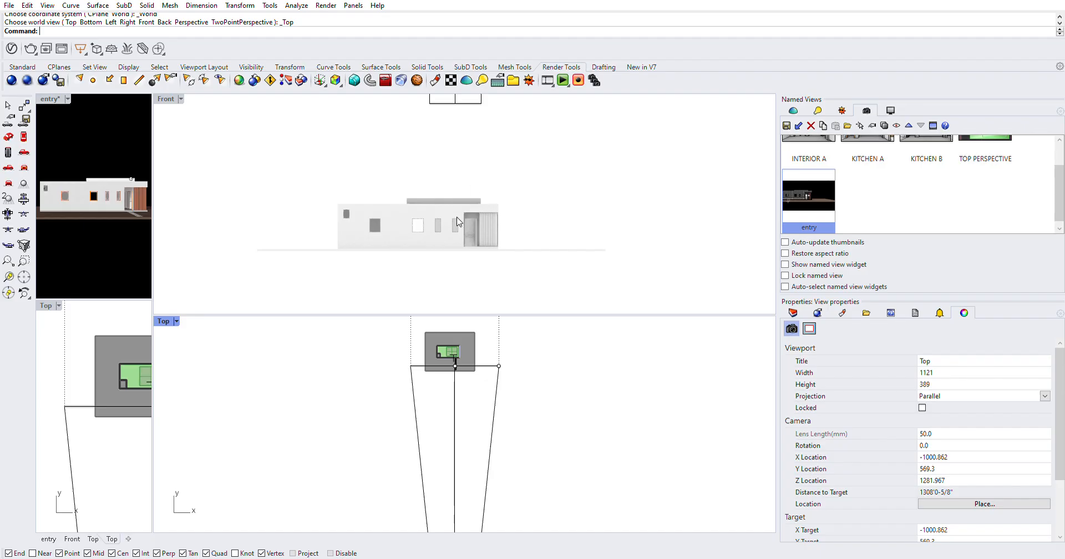
pyautogui.scroll(-2, 443, 235)
pyautogui.scroll(3, 444, 235)
pyautogui.scroll(2, 452, 244)
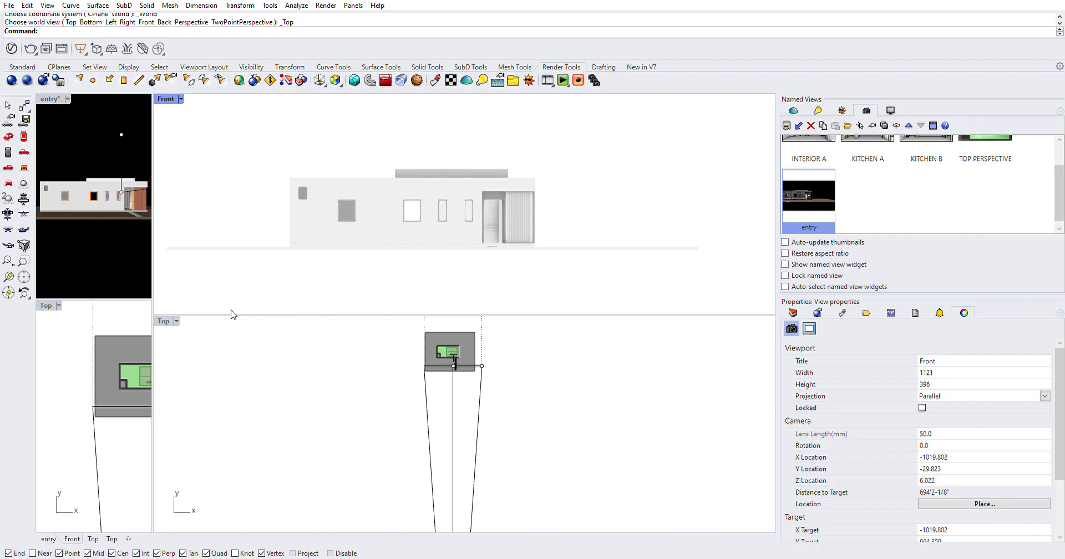
# - Zoom out and tilt the large Top viewport to examine the full length of the Front camera's outline
pyautogui.click(166, 321)
pyautogui.scroll(-10, 477, 357)
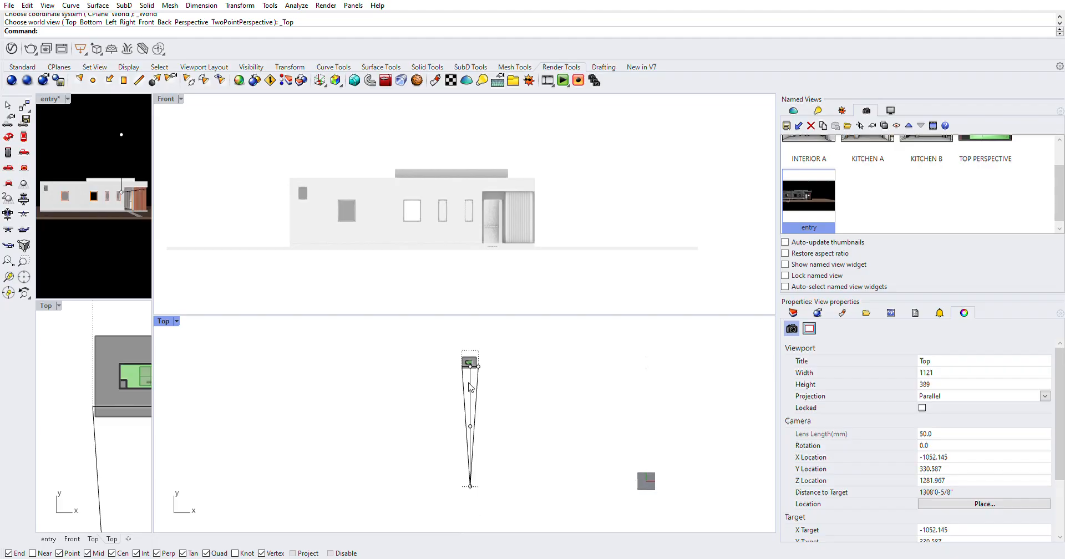
pyautogui.keyDown('ctrl'); pyautogui.keyDown('shift'); pyautogui.moveTo(495, 427); pyautogui.dragTo(592, 387, button='right'); pyautogui.keyUp('shift'); pyautogui.keyUp('ctrl')
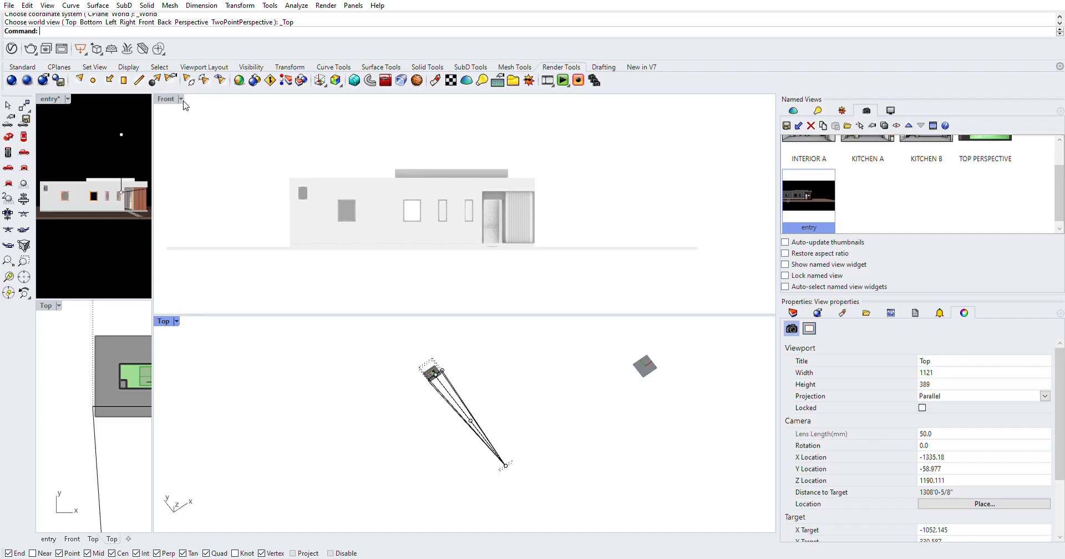
# - Hide the Front viewport's camera object with the Camera command
pyautogui.click(169, 99)
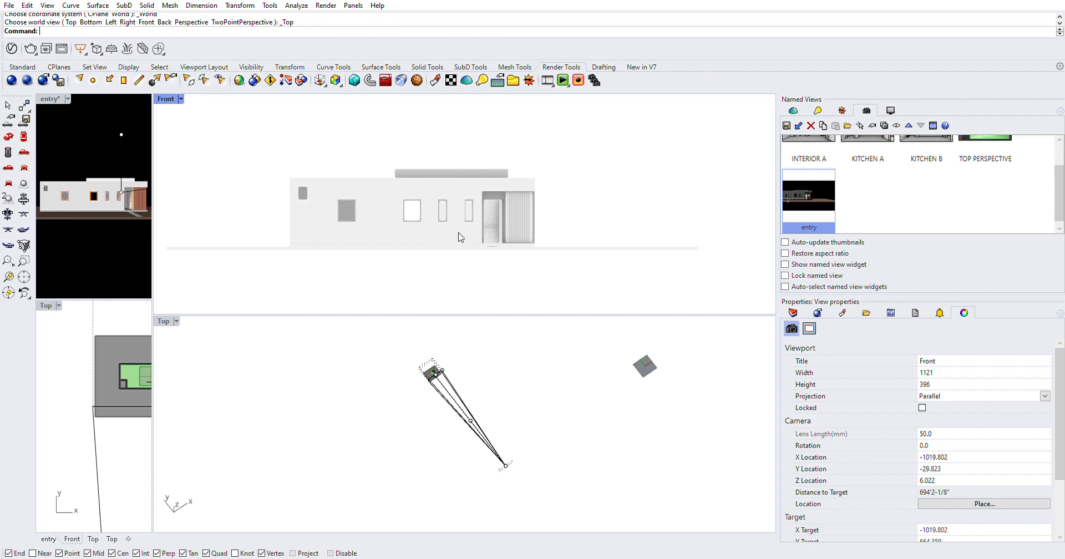
pyautogui.write('Show')
pyautogui.press('Escape')
pyautogui.write('Camera')
pyautogui.press('Return')
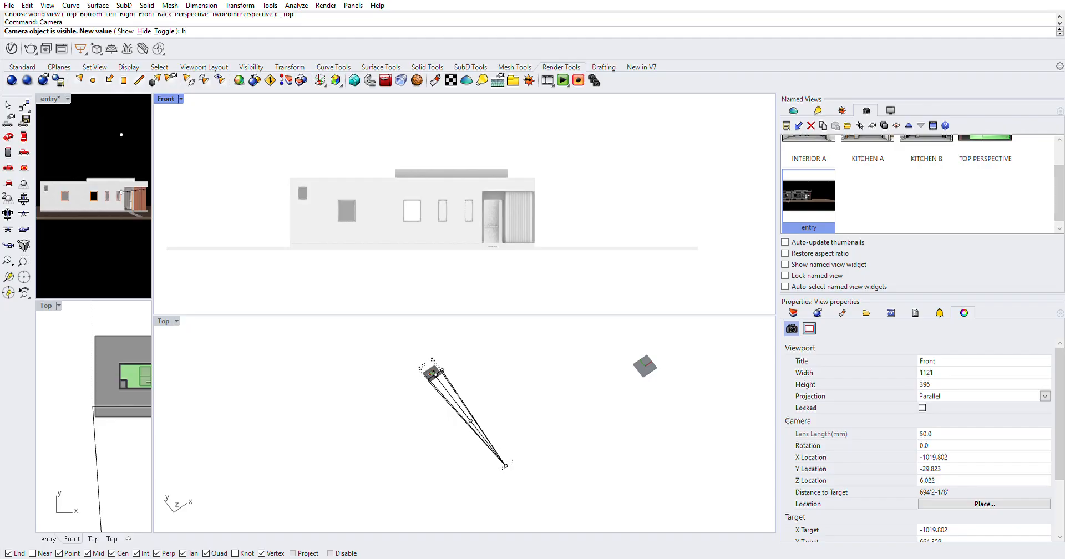
pyautogui.press('Return')
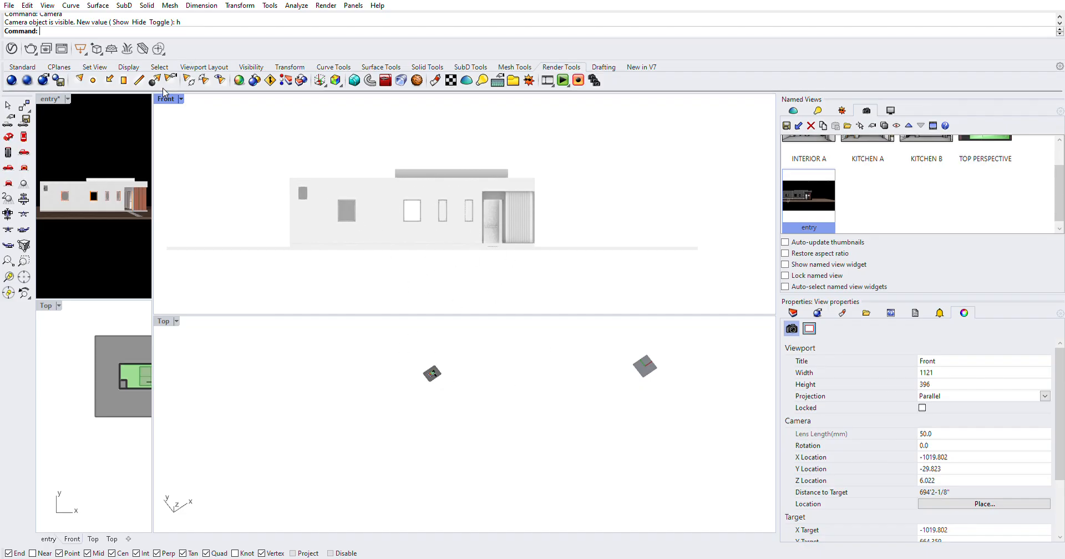
# - Show the Front viewport's camera object again with the Camera command
pyautogui.write('amera')
pyautogui.press('Return')
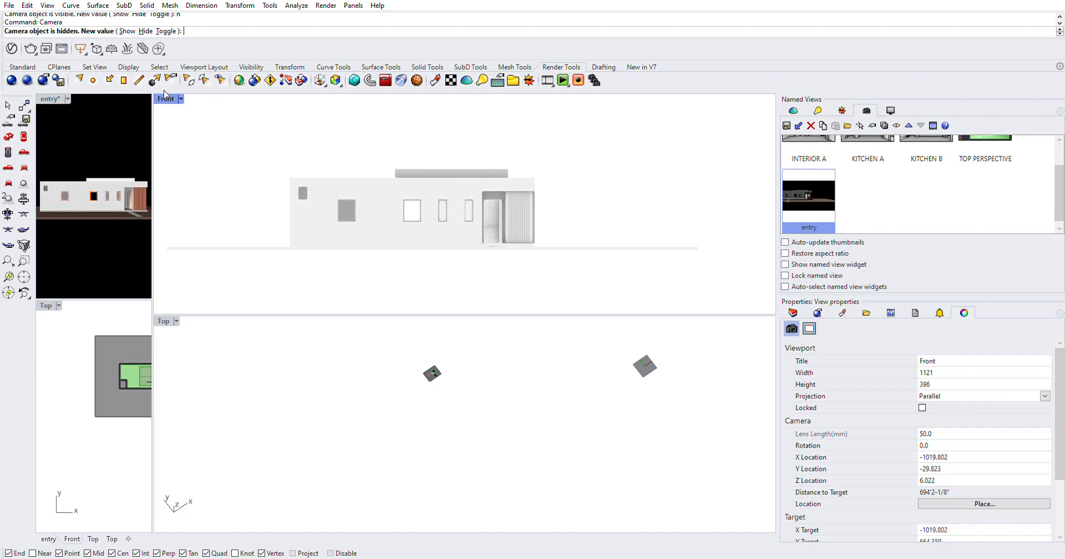
pyautogui.write('s')
pyautogui.press('Return')
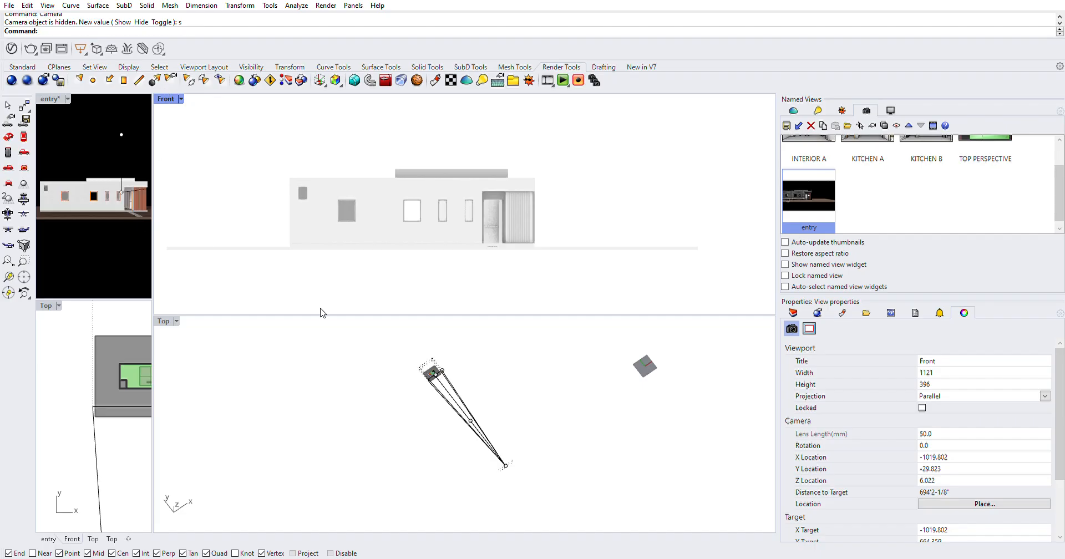
# - Shift the Front viewport's camera by its middle point, and set the Front viewport's projection to Perspective
pyautogui.click(470, 420)
pyautogui.moveTo(502, 399)
pyautogui.mouseDown()
pyautogui.moveTo(476, 417)
pyautogui.moveTo(533, 367)
pyautogui.moveTo(507, 395)
pyautogui.mouseUp()
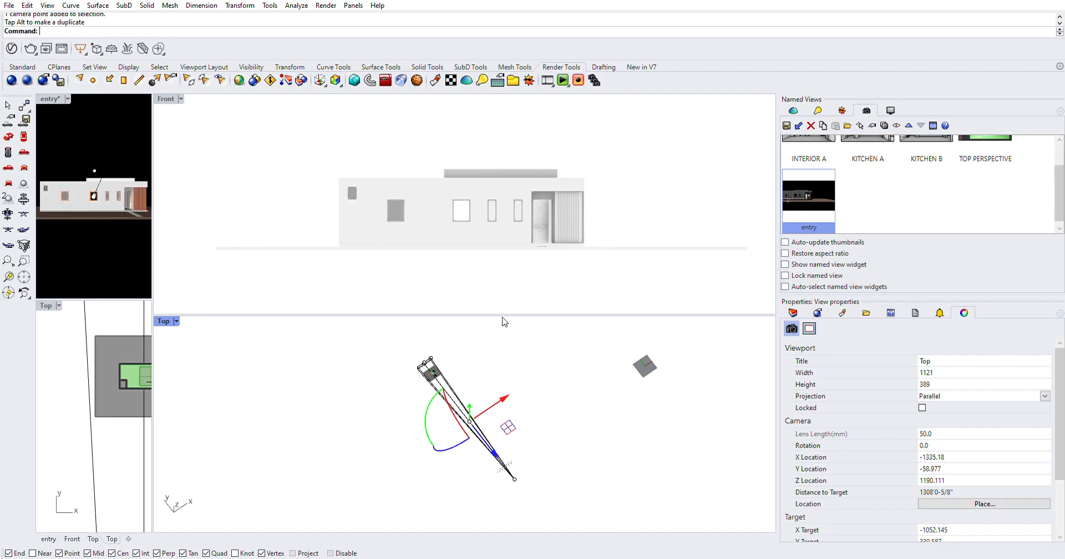
pyautogui.click(1046, 395)
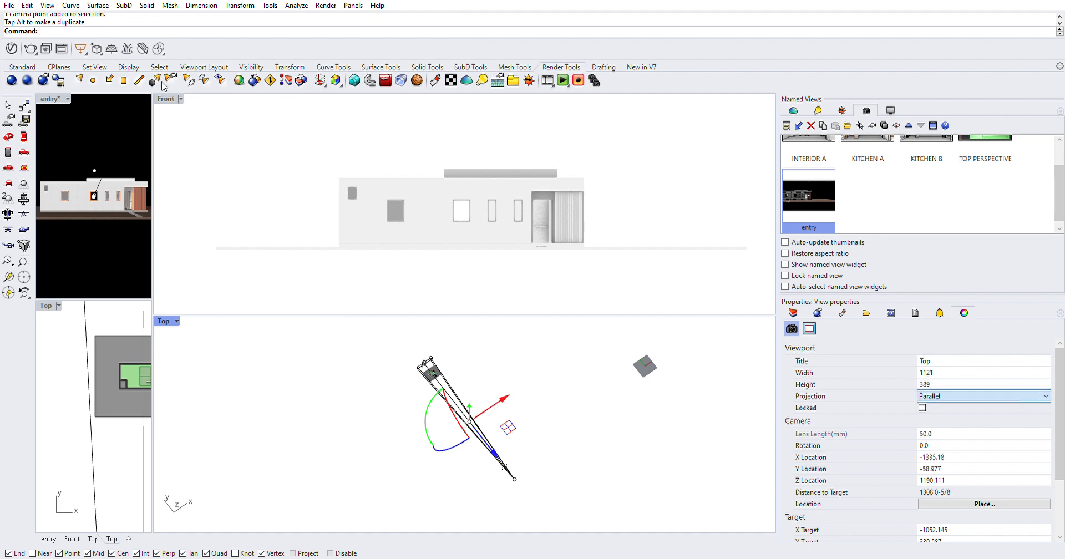
pyautogui.click(178, 126)
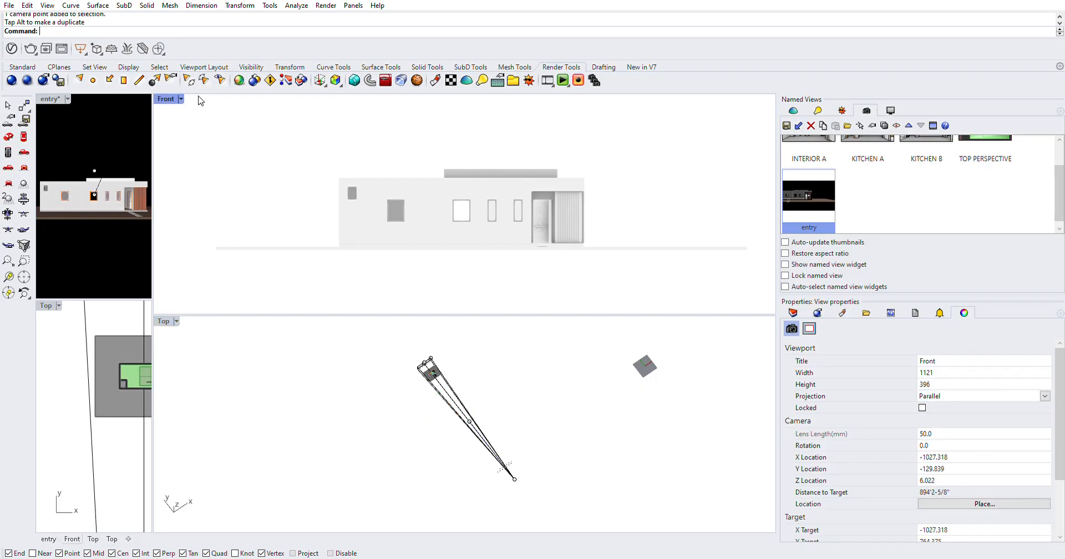
pyautogui.click(1044, 394)
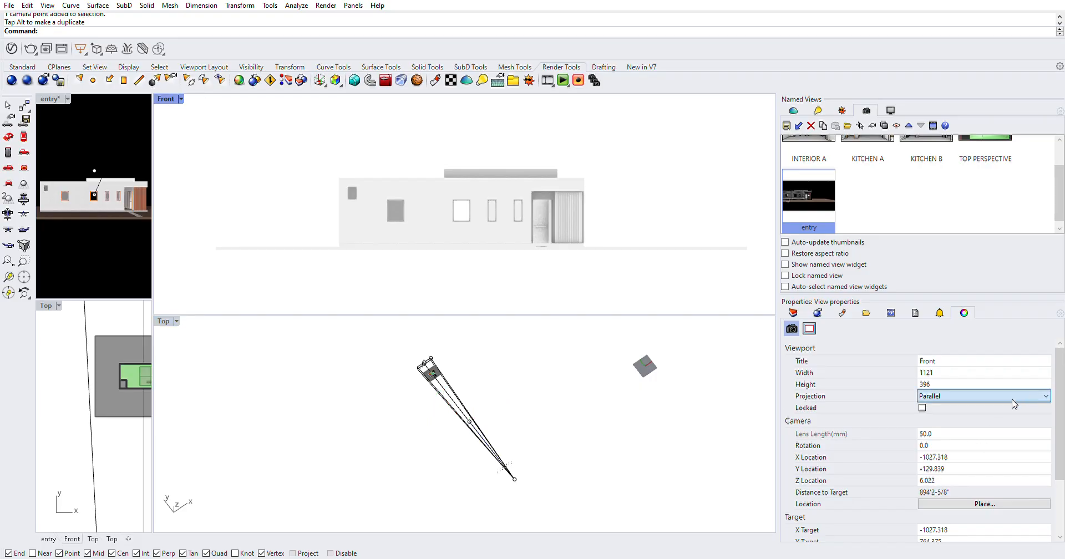
pyautogui.click(1009, 402)
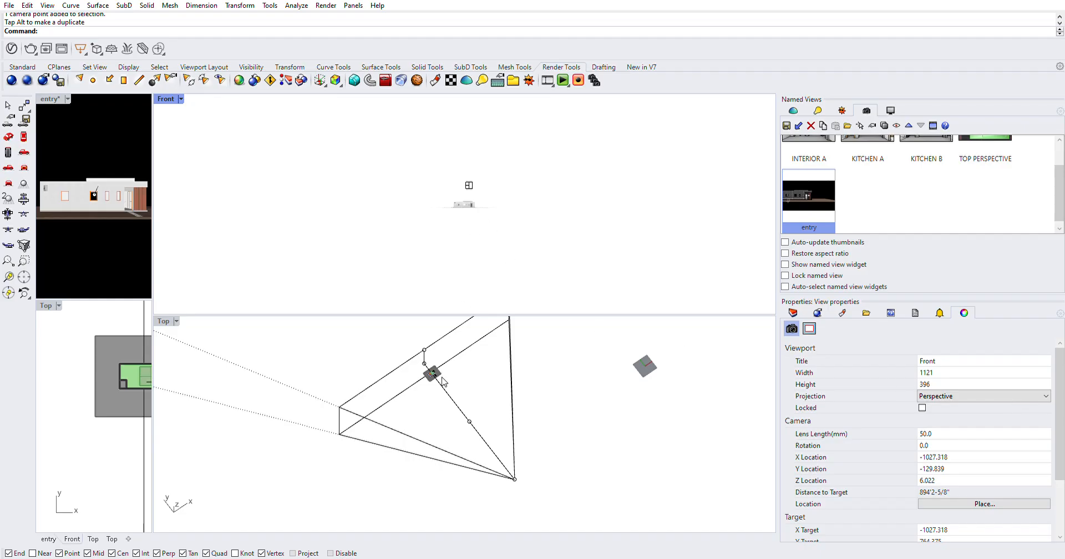
# - Move the Front viewport's camera closer to the building and set its lens length to 35 mm
pyautogui.moveTo(468, 413); pyautogui.dragTo(425, 372)
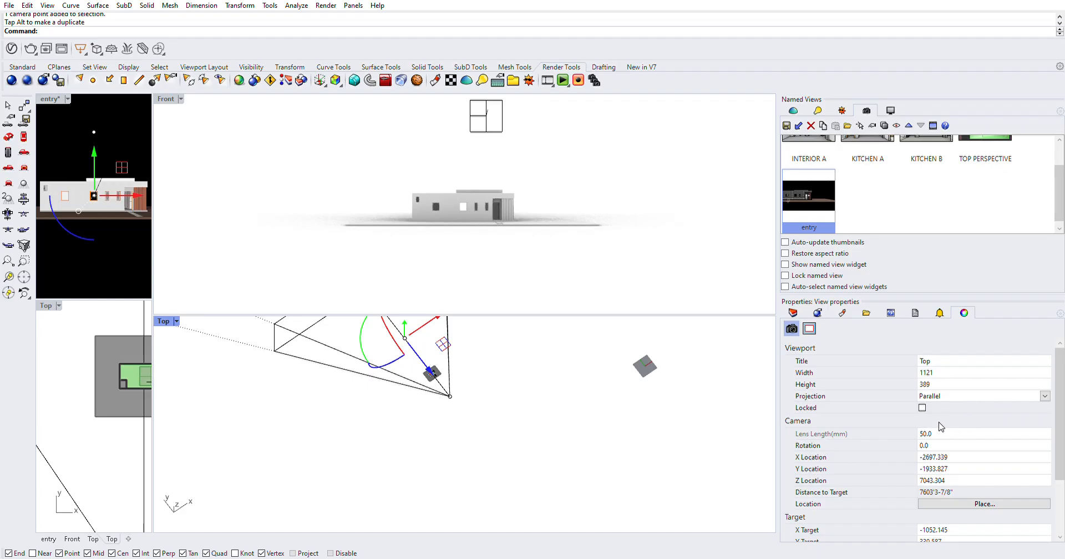
pyautogui.click(165, 99)
pyautogui.click(953, 433)
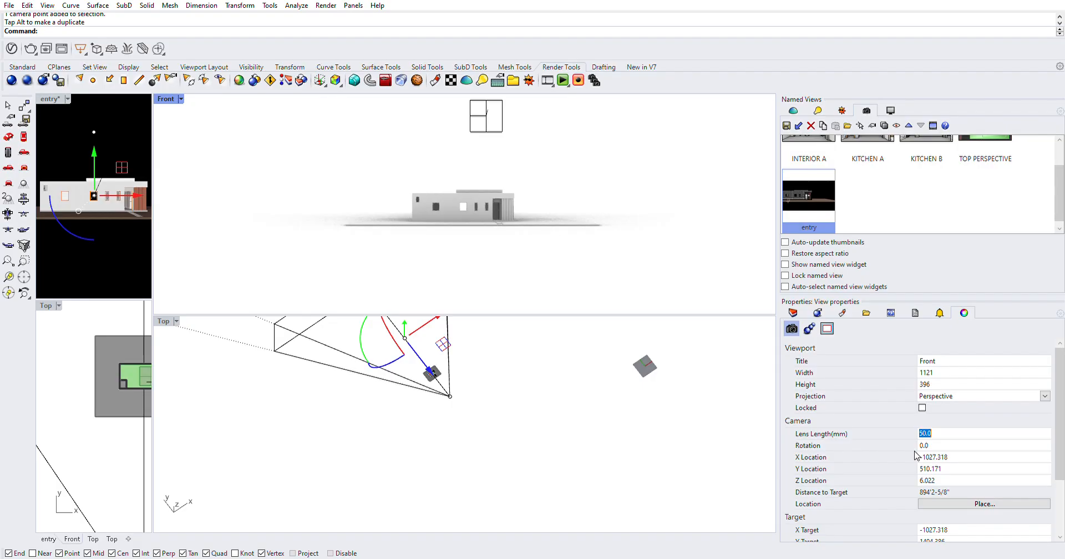
pyautogui.write('35')
pyautogui.press('Return')
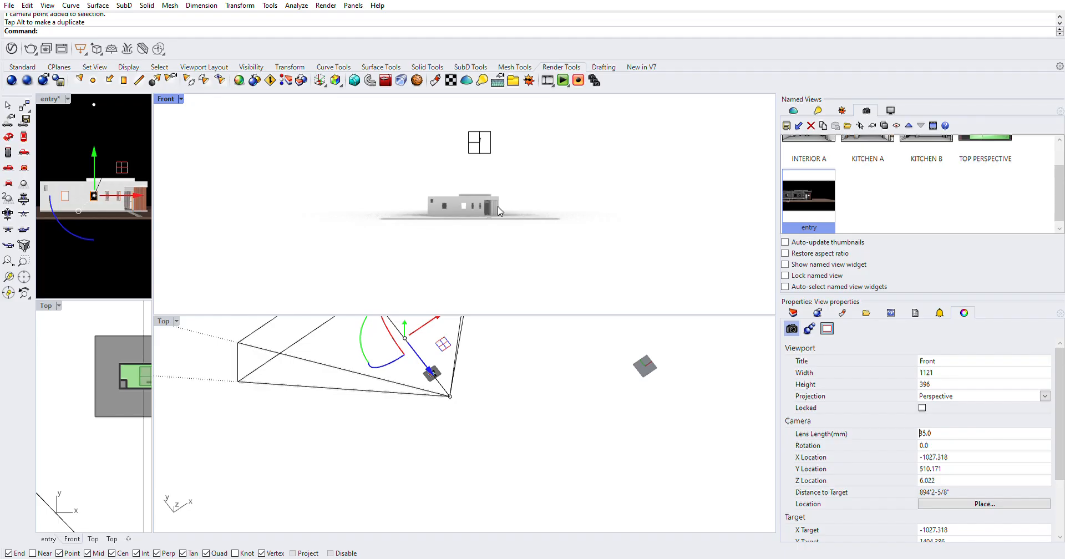
# - Move the Front viewport's camera further along its viewing direction until the facade fills most of the Front viewport
pyautogui.click(425, 354)
pyautogui.moveTo(425, 354); pyautogui.dragTo(399, 346)
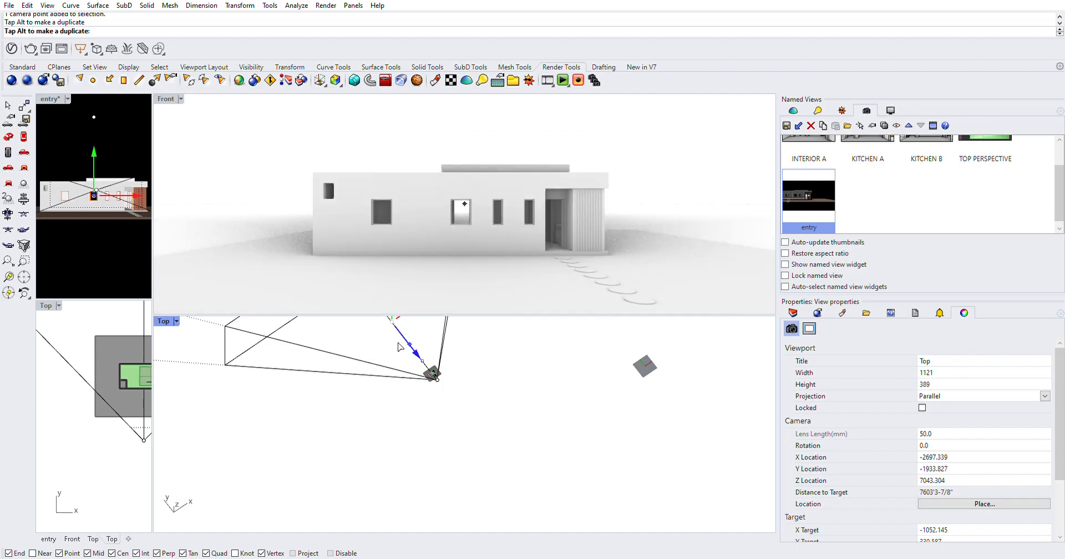
pyautogui.moveTo(402, 346); pyautogui.dragTo(409, 341)
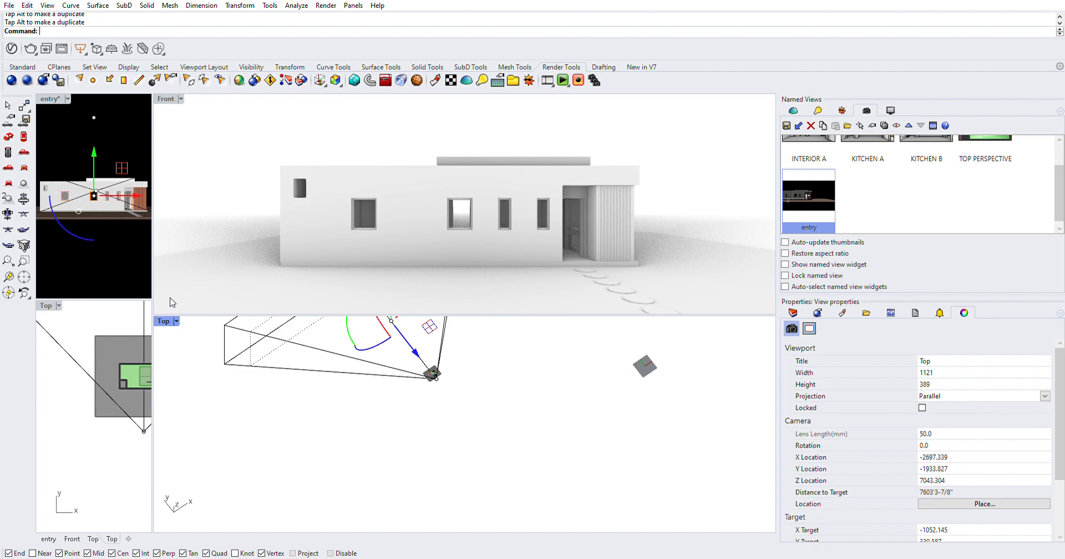
# - Zoom and orbit the large Top viewport to examine the Front camera's outline, its gumball and the building together
pyautogui.click(166, 95)
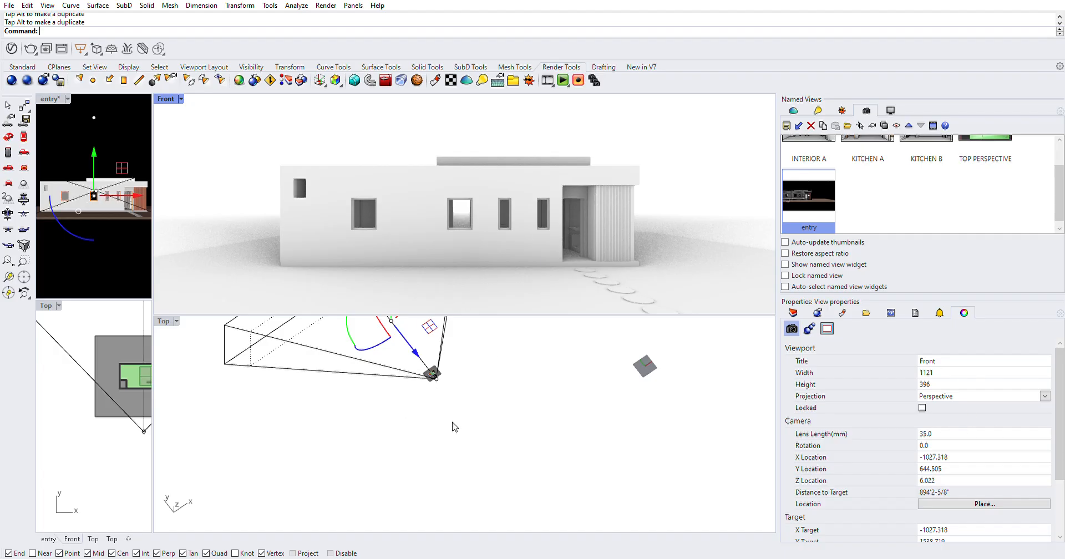
pyautogui.scroll(6, 431, 382)
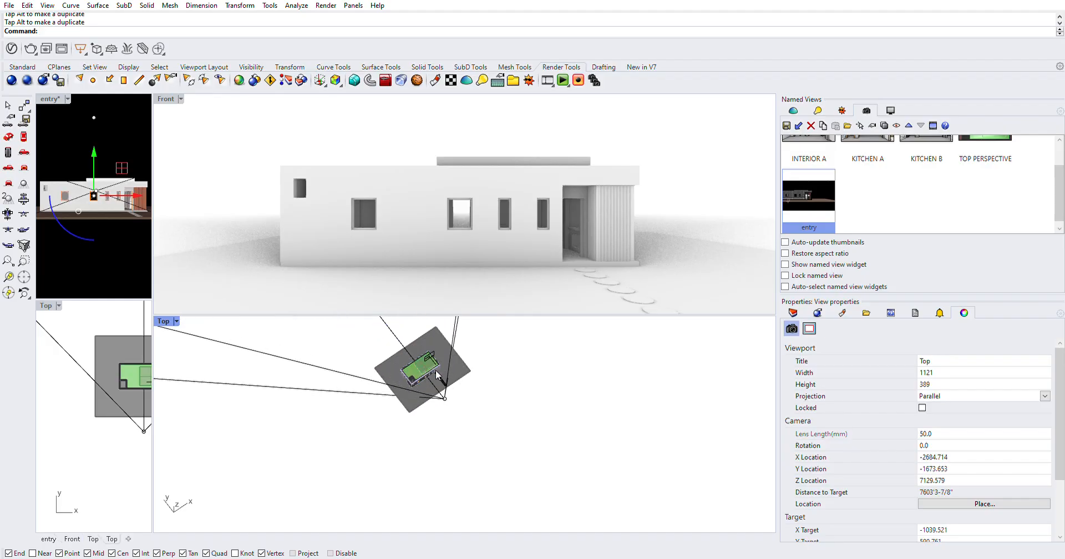
pyautogui.scroll(-2, 652, 449)
pyautogui.moveTo(618, 460); pyautogui.dragTo(662, 399, button='right')
pyautogui.scroll(-2, 699, 393)
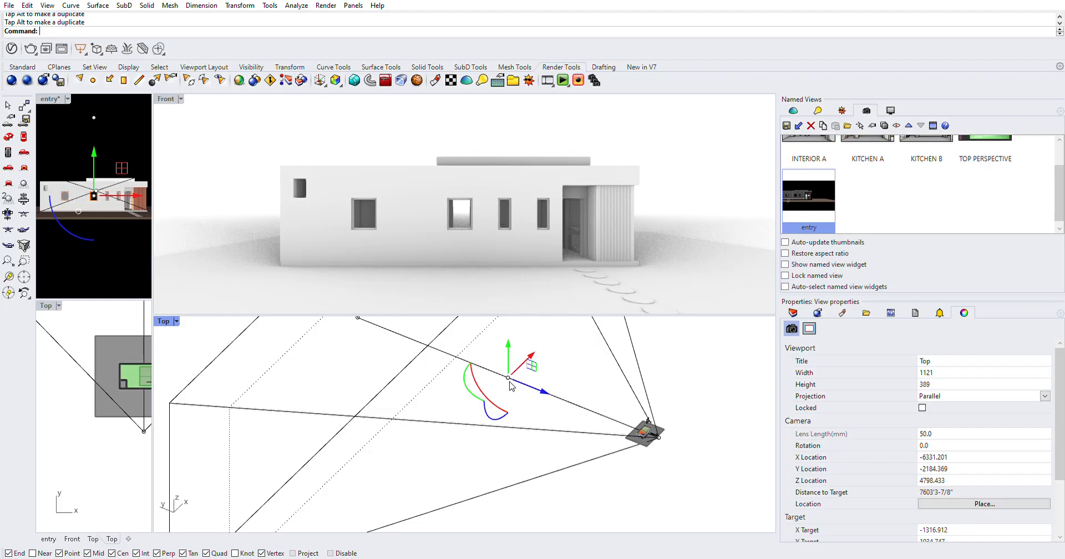
# - Try to scale the Front camera in one dimension along the line between its camera and target points, and undo the last change
pyautogui.moveTo(540, 405); pyautogui.dragTo(565, 389, button='right')
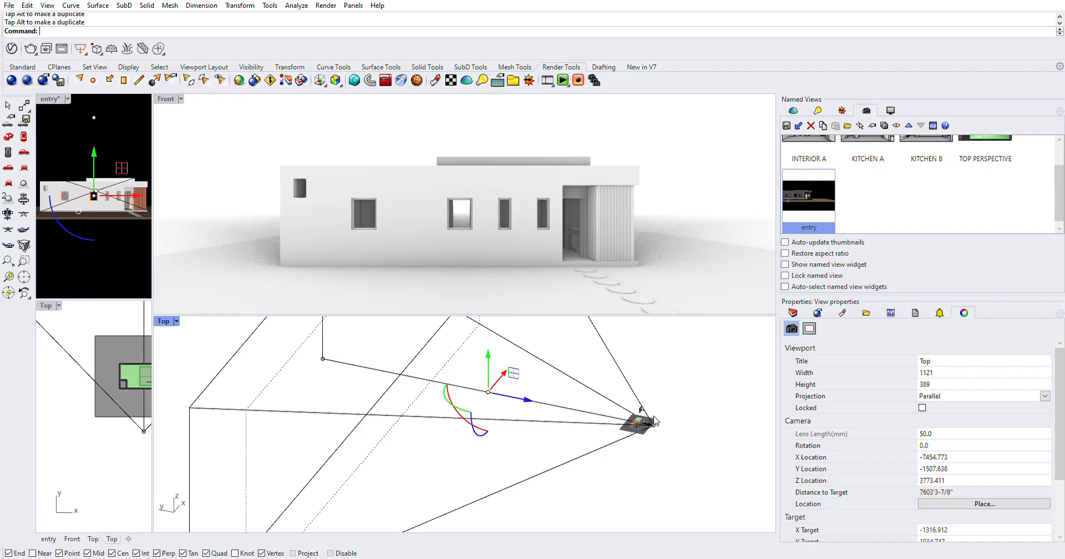
pyautogui.rightClick(656, 418)
pyautogui.click(653, 425)
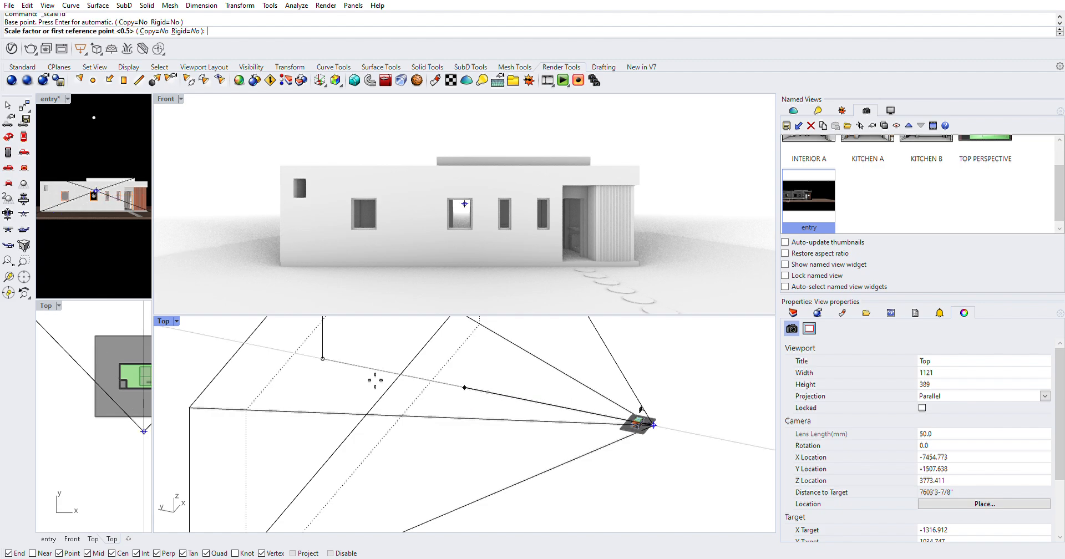
pyautogui.click(323, 359)
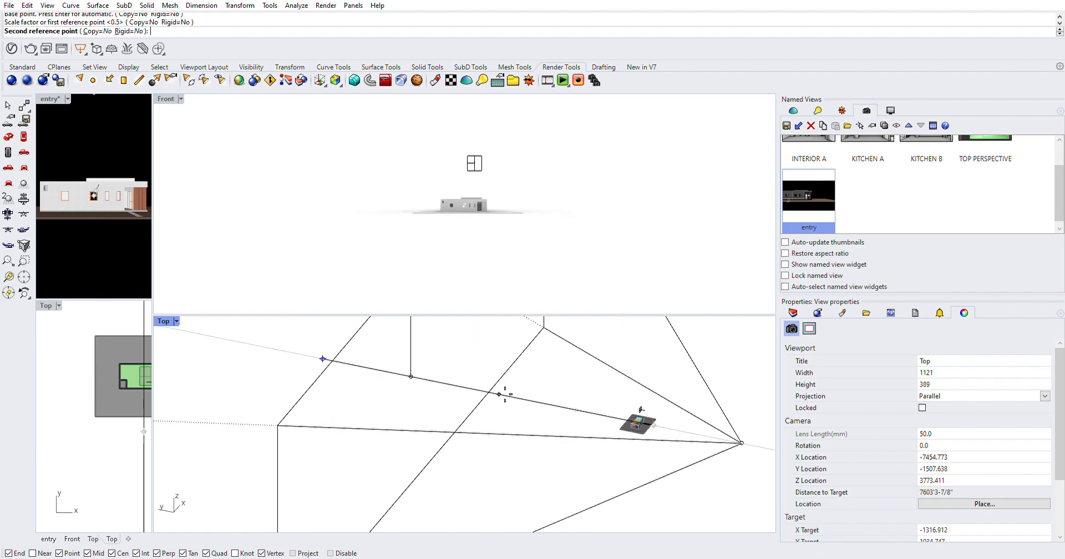
pyautogui.click(502, 392)
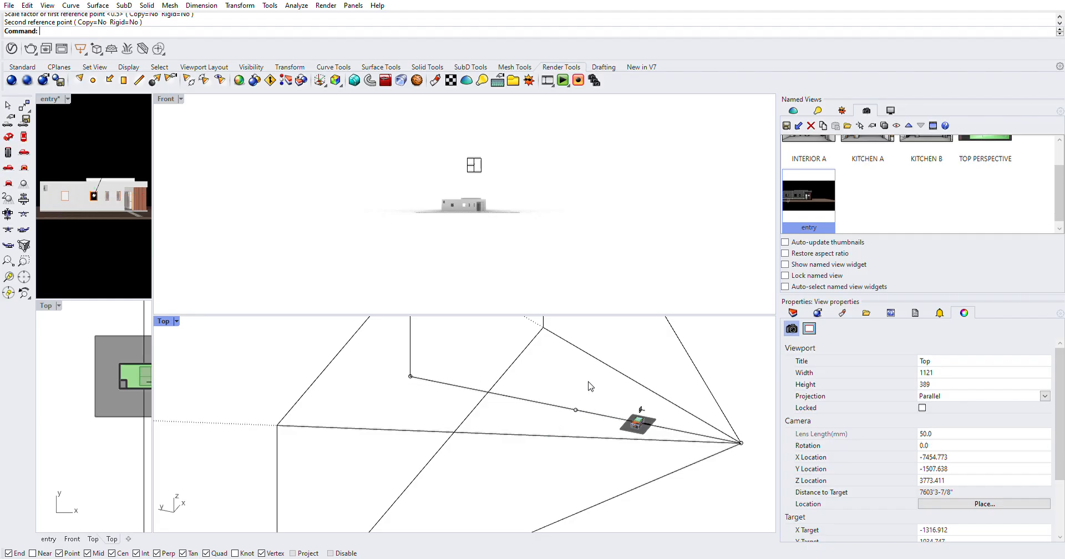
pyautogui.hotkey('ctrl', 'z')
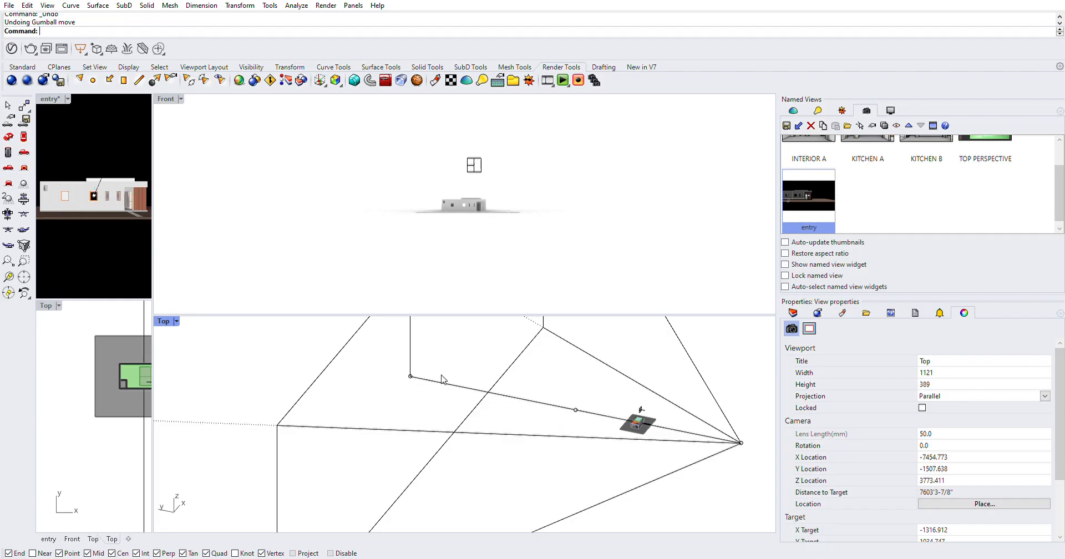
# - Scale the Front camera's target and camera points in one dimension from the camera location to shorten the camera outline
pyautogui.click(410, 376)
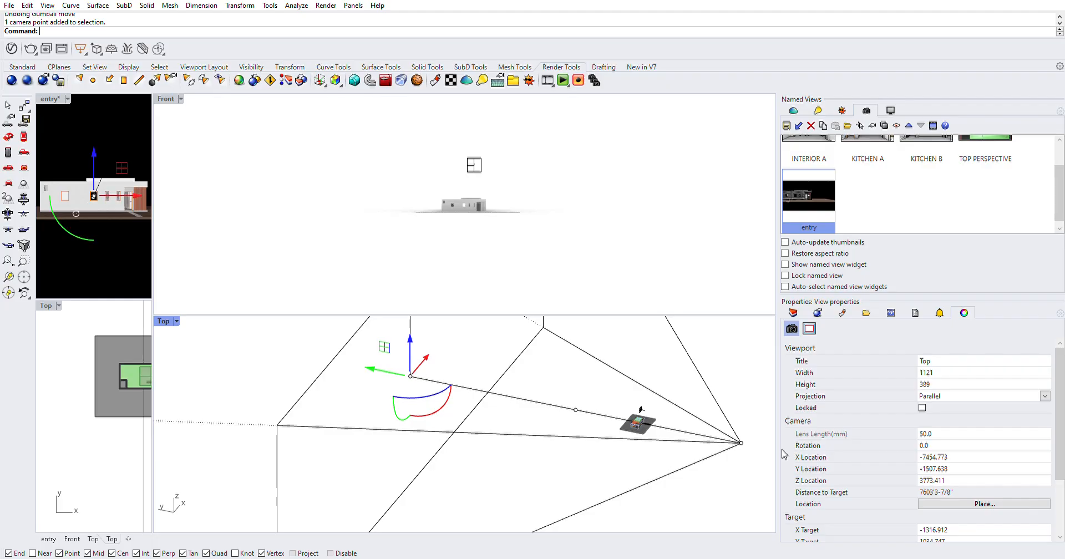
pyautogui.keyDown('shift'); pyautogui.click(741, 442); pyautogui.keyUp('shift')
pyautogui.press('Return')
pyautogui.click(741, 442)
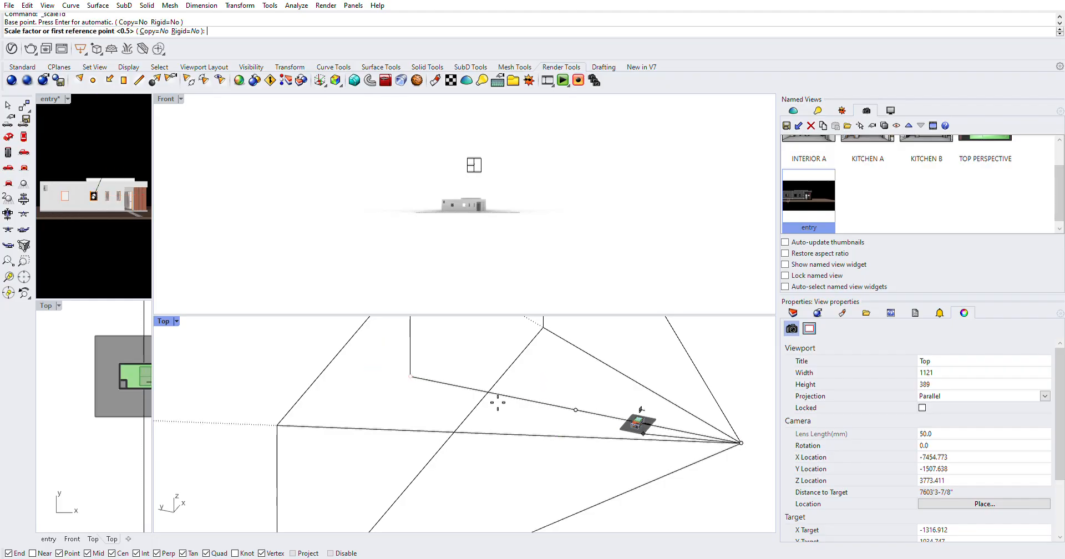
pyautogui.click(410, 376)
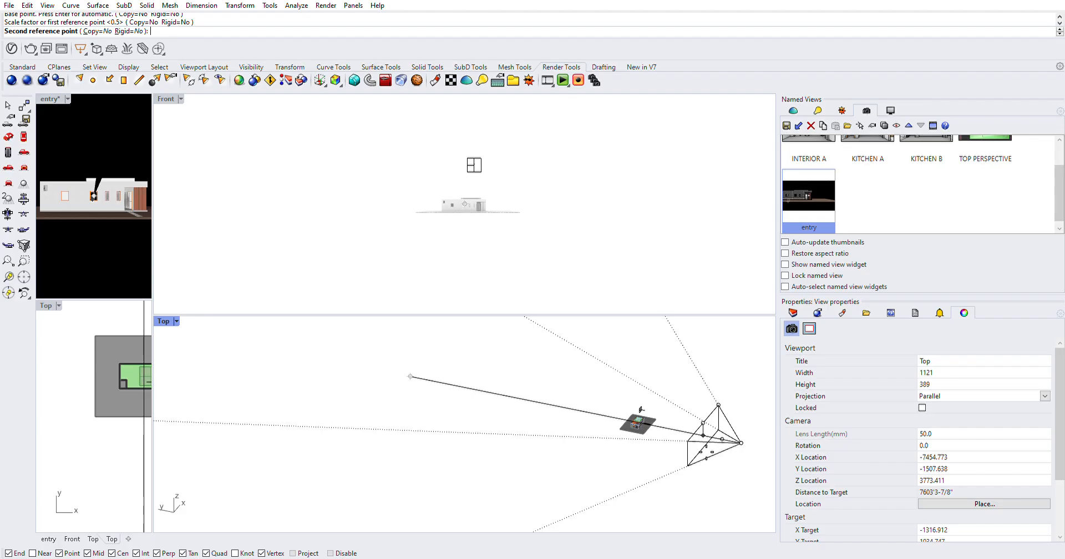
pyautogui.click(721, 454)
pyautogui.click(675, 470)
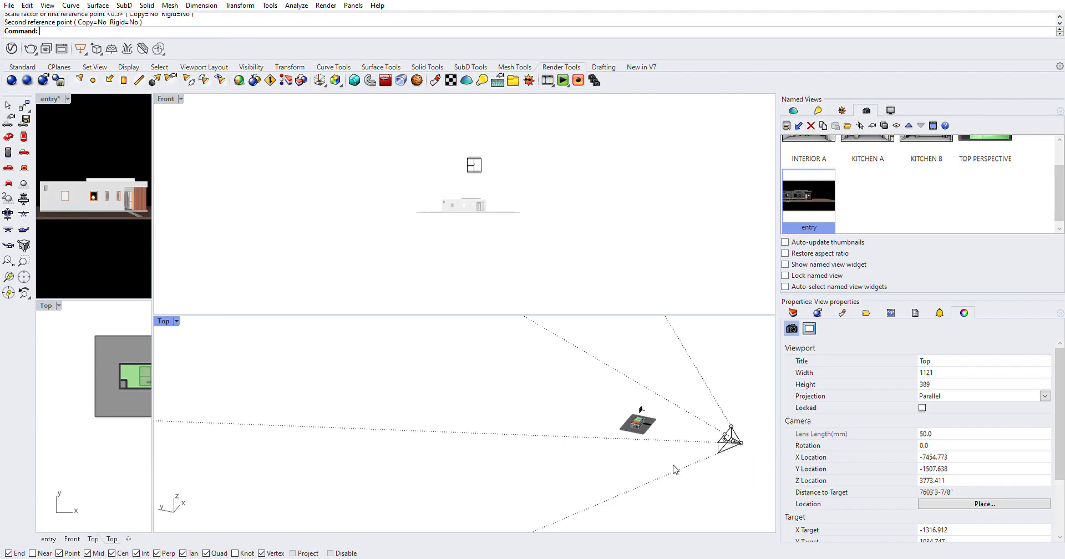
# - Move the shortened Front camera along its viewing direction until it stands just in front of the building site
pyautogui.click(731, 438)
pyautogui.moveTo(755, 444); pyautogui.dragTo(659, 427)
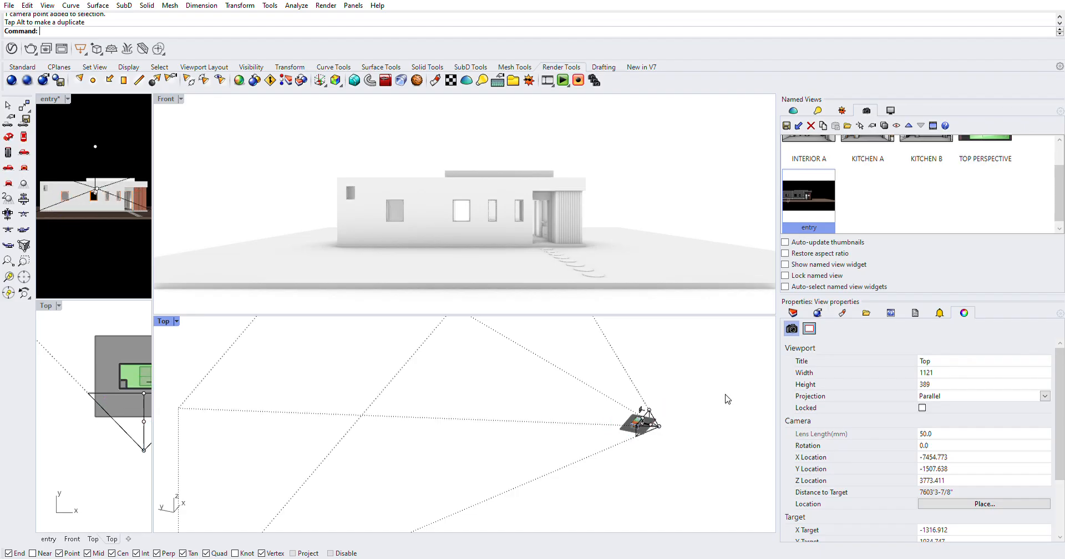
pyautogui.scroll(5, 666, 441)
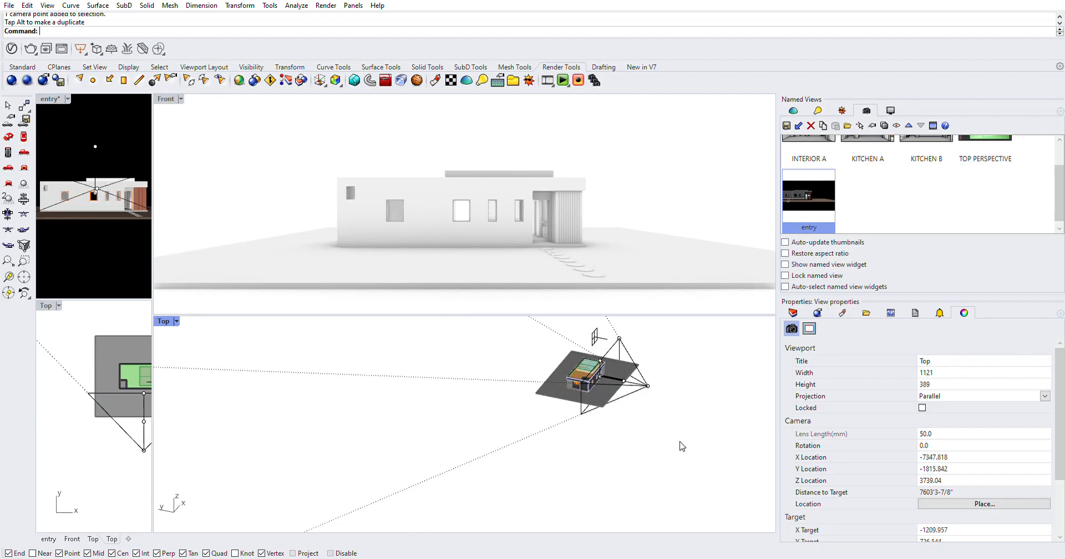
# - Set the large Top viewport to the Left view and frame the building together with the Front camera outline
pyautogui.hotkey('ctrl', 'a')
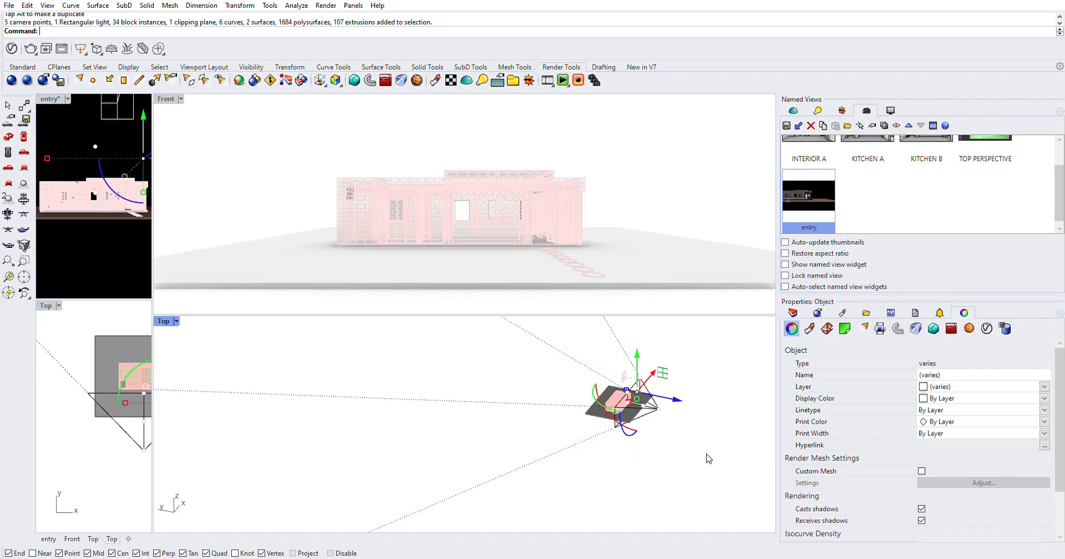
pyautogui.press('Escape')
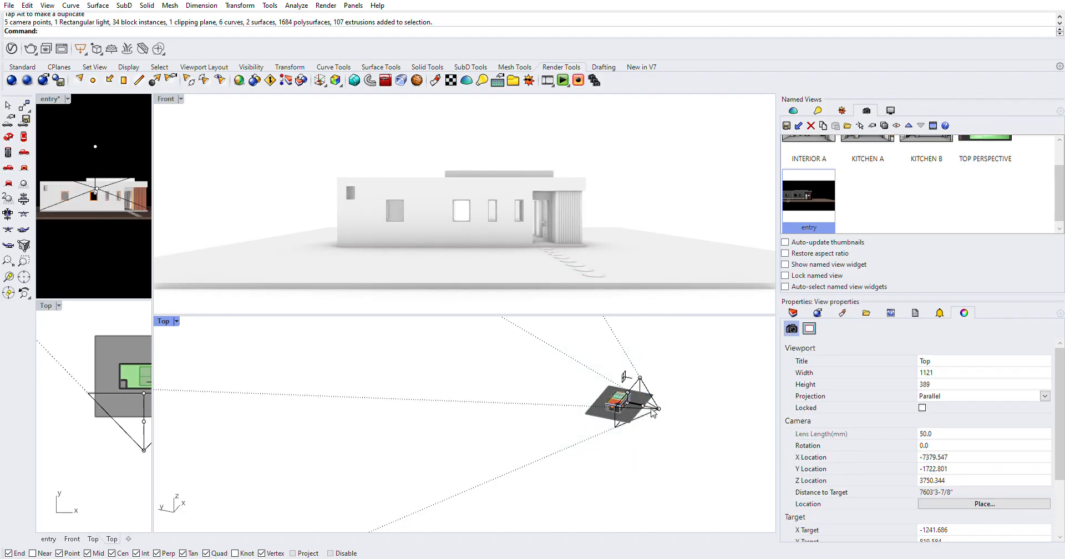
pyautogui.write('left')
pyautogui.press('Return')
pyautogui.scroll(5, 589, 471)
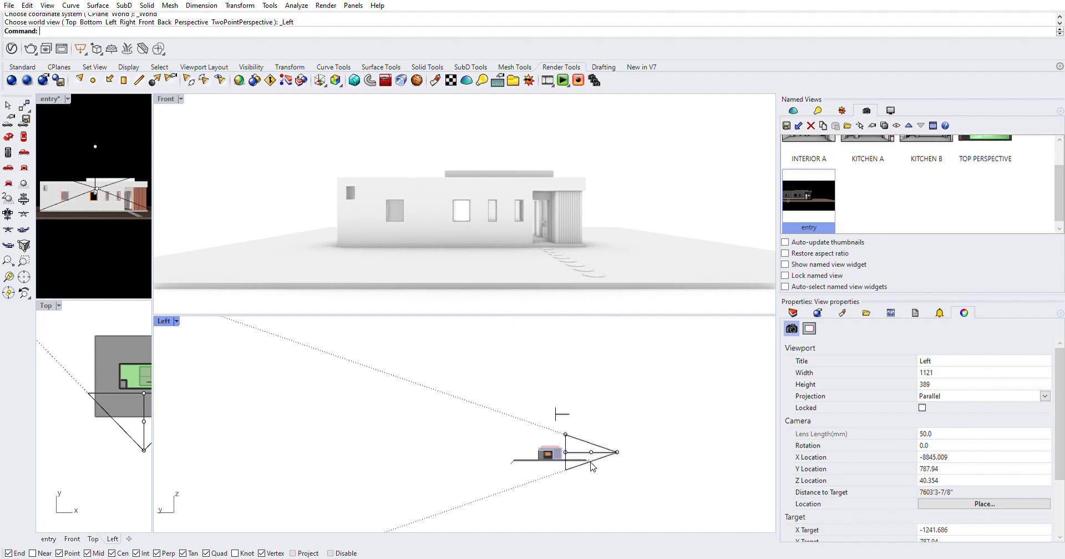
pyautogui.scroll(2, 604, 388)
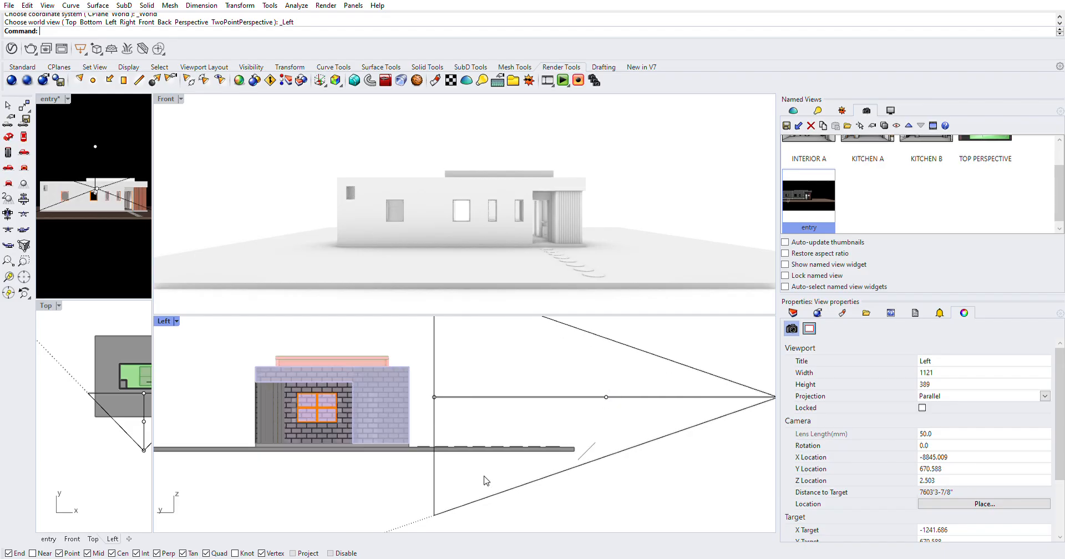
# - Measure the vertical distance from the end of the site slab up to the Front camera's centre line
pyautogui.write('ds')
pyautogui.press('Return')
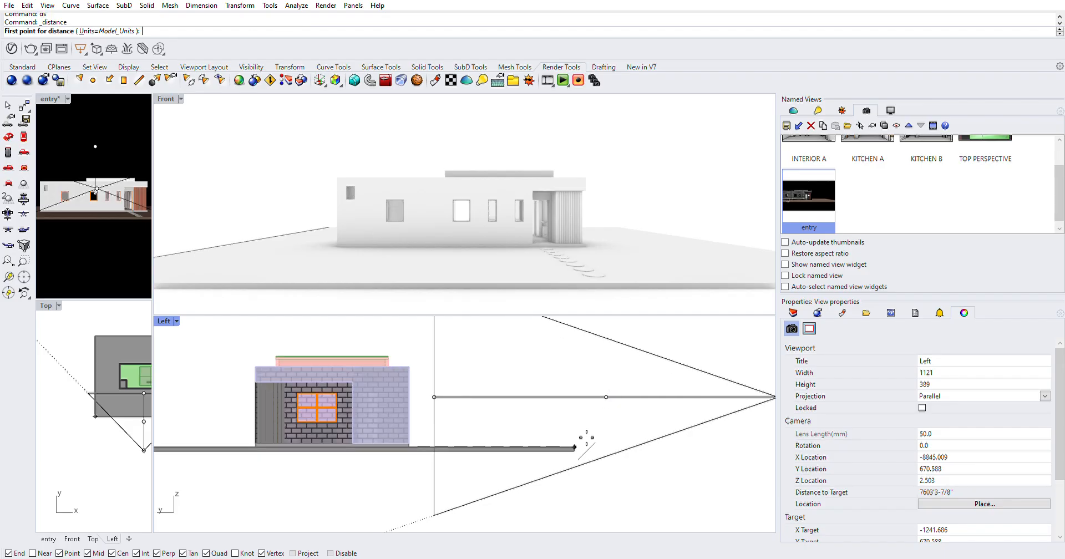
pyautogui.click(575, 446)
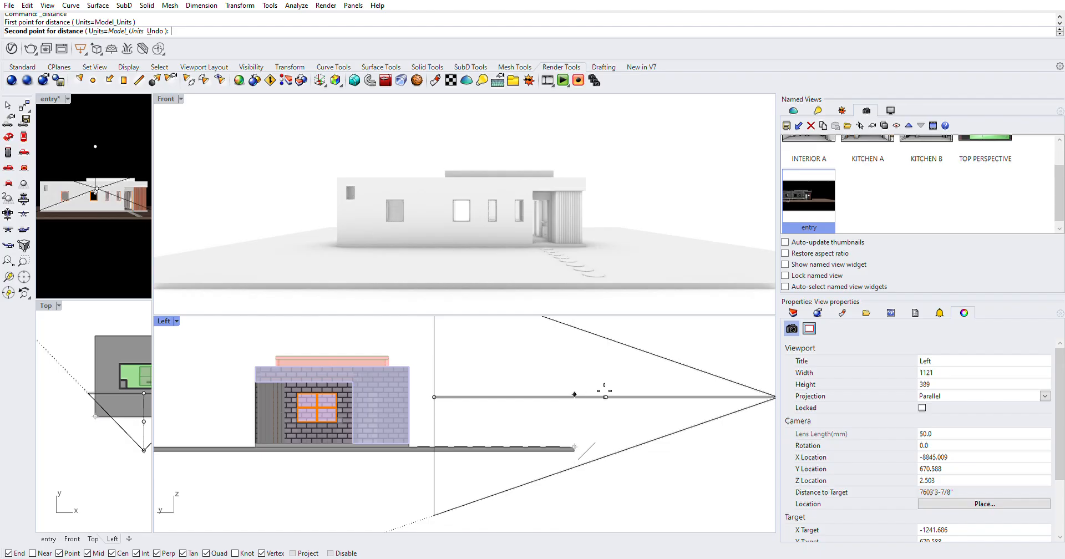
pyautogui.click(604, 394)
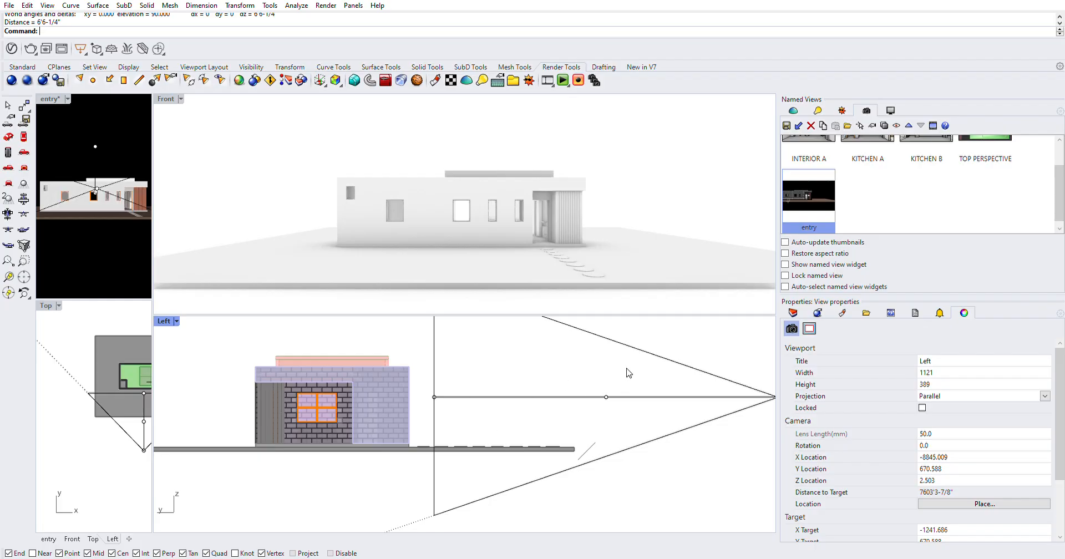
# - Move the Front camera by its middle point straight down to the level of the site slab's surface
pyautogui.moveTo(626, 370); pyautogui.dragTo(582, 408)
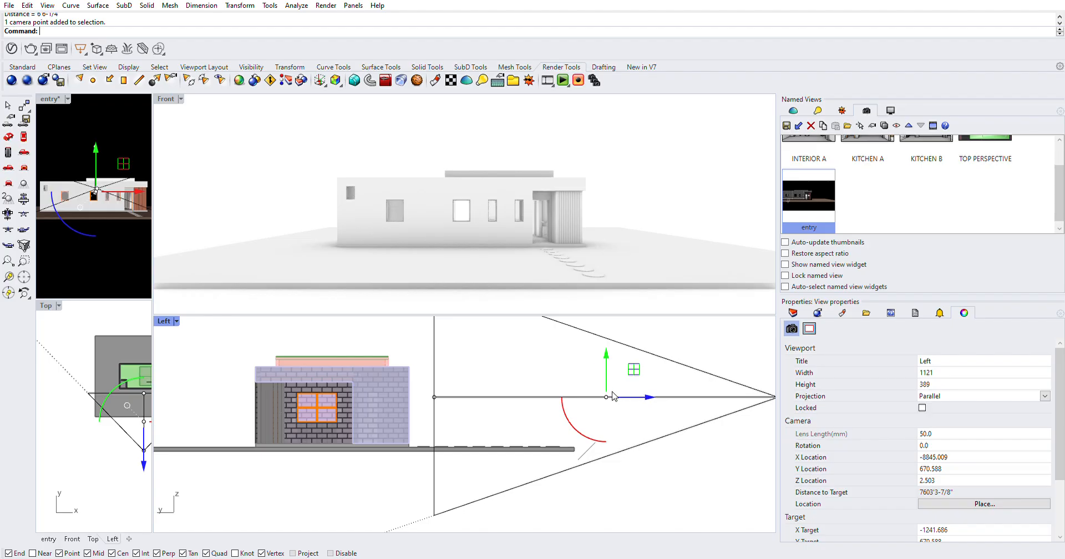
pyautogui.write('W')
pyautogui.press('Delete')
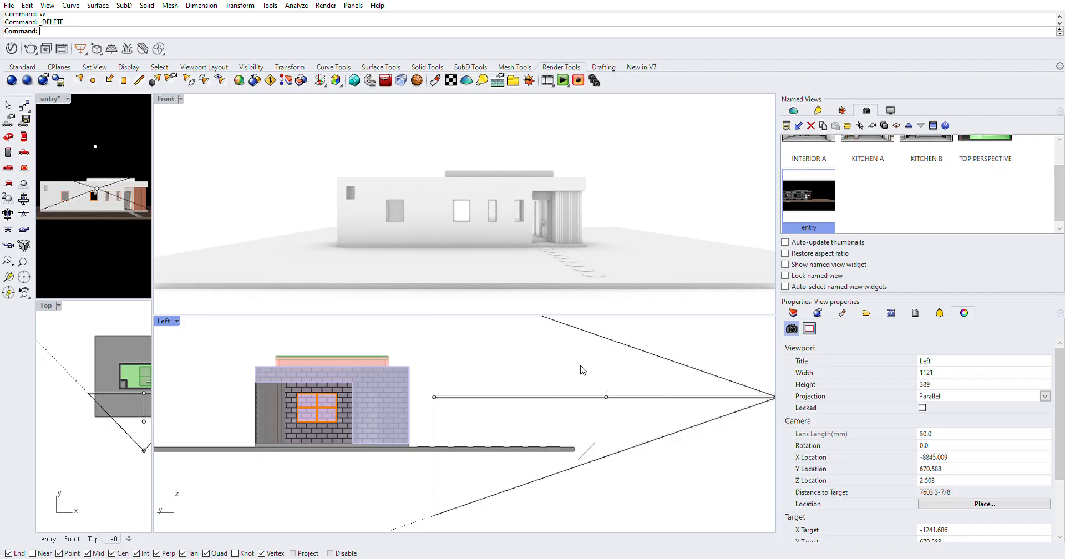
pyautogui.click(592, 395)
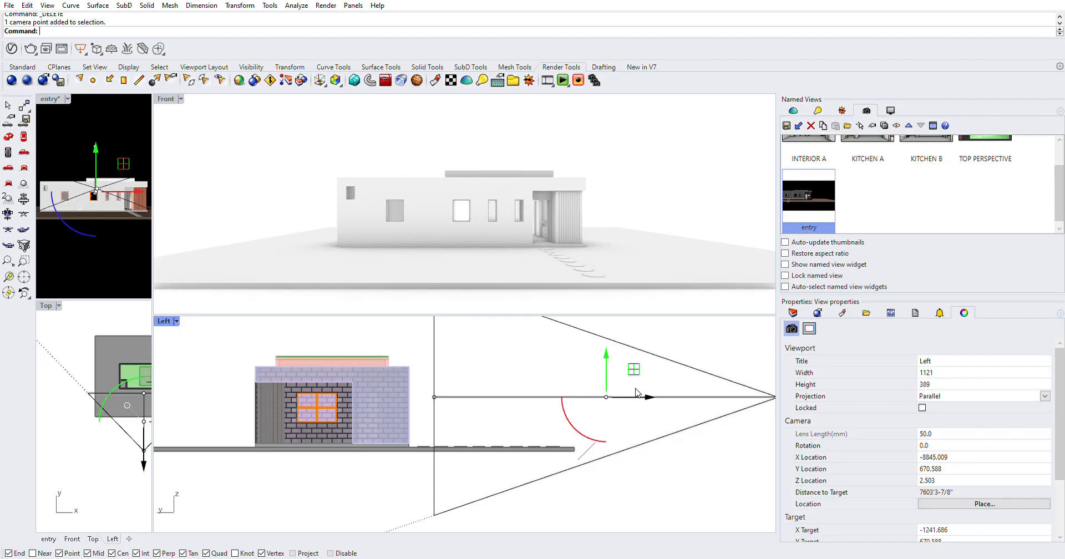
pyautogui.write('d')
pyautogui.press('space')
pyautogui.click(607, 397)
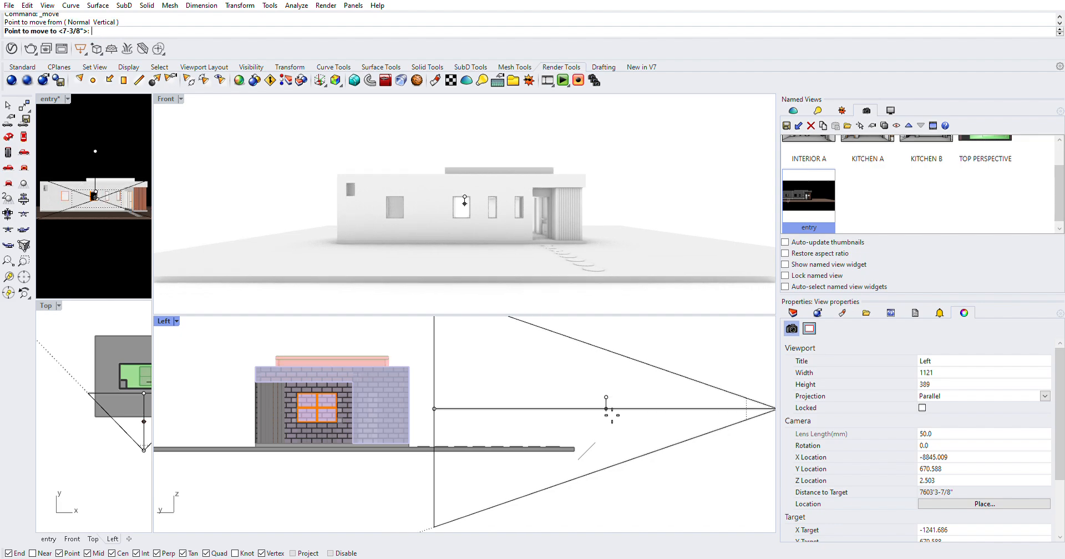
pyautogui.click(583, 443)
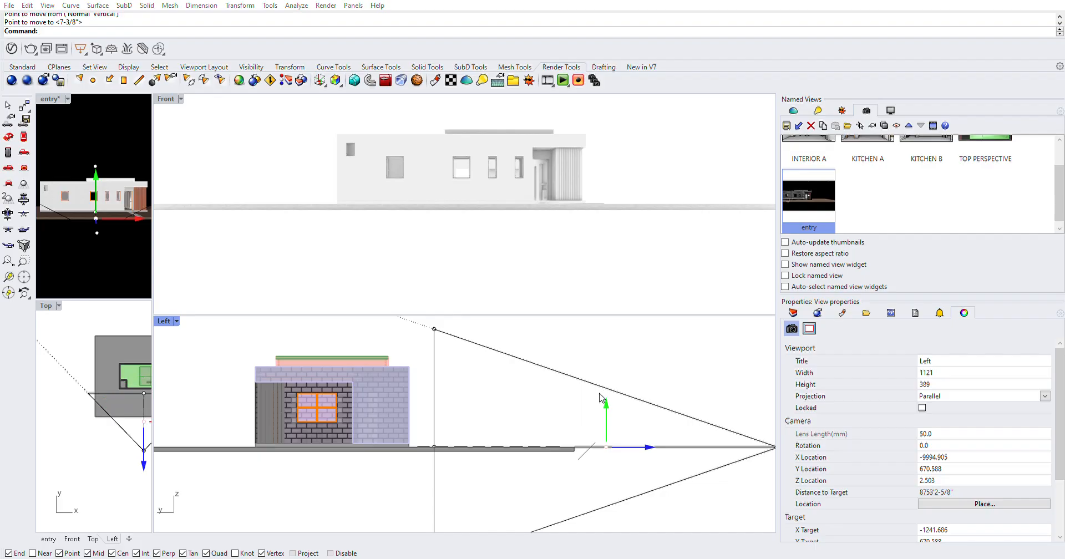
# - Raise the Front camera vertically from the ground to slightly below the building's roofline, and clear the selection
pyautogui.moveTo(606, 431); pyautogui.dragTo(600, 393)
pyautogui.click(697, 460)
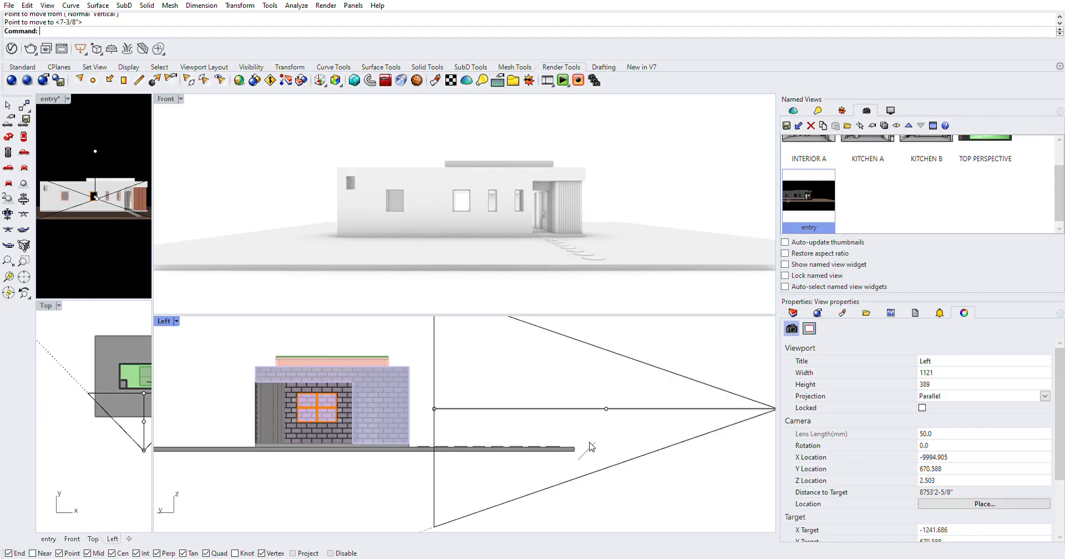
pyautogui.click(606, 409)
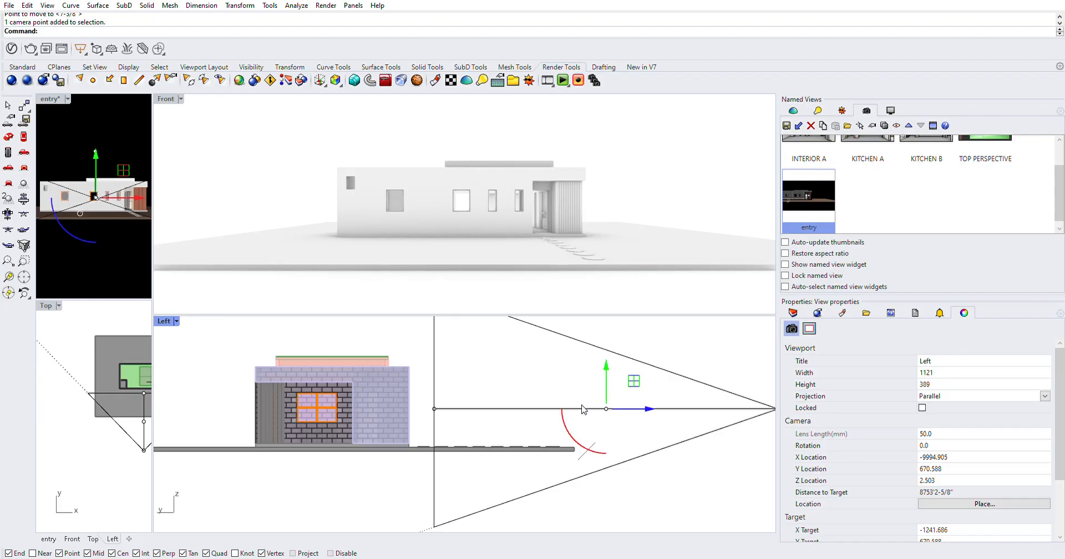
pyautogui.click(669, 469)
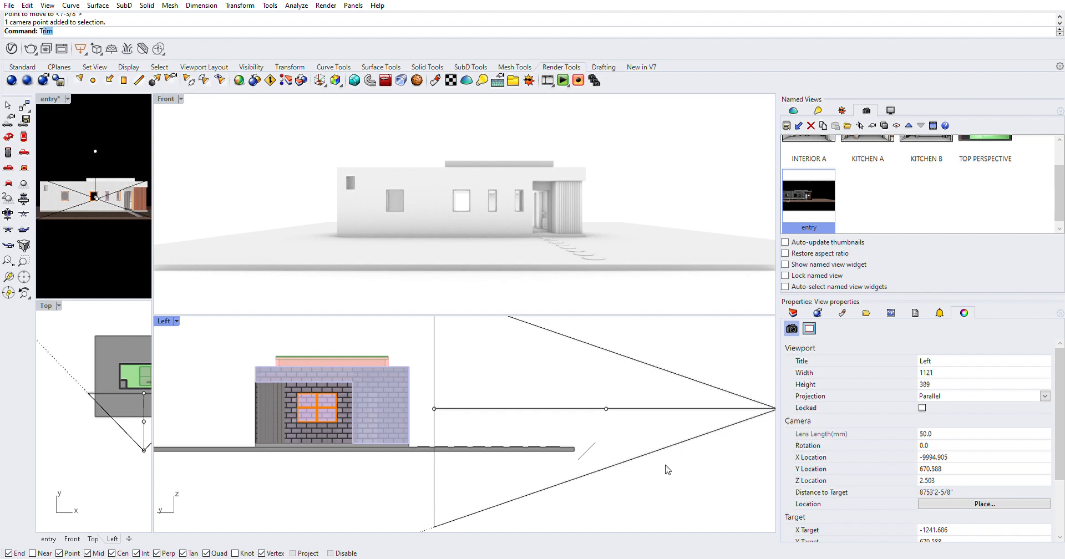
# - Orbit the Left viewport, select the building objects together with the camera points, and zoom all viewports to the selection
pyautogui.keyDown('ctrl'); pyautogui.keyDown('shift'); pyautogui.moveTo(707, 450); pyautogui.dragTo(674, 471, button='right'); pyautogui.keyUp('shift'); pyautogui.keyUp('ctrl')
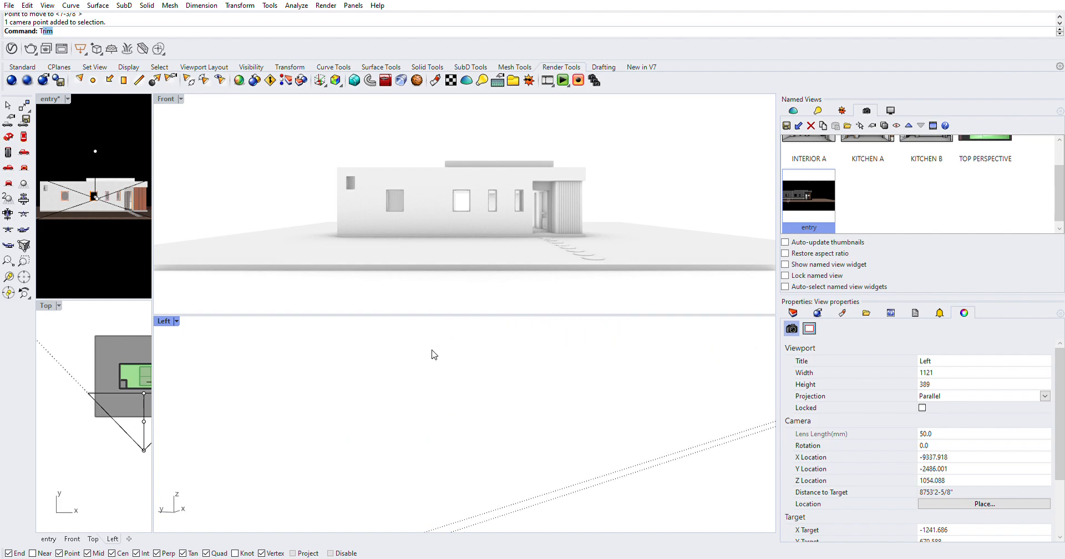
pyautogui.scroll(-15, 415, 391)
pyautogui.scroll(15, 555, 355)
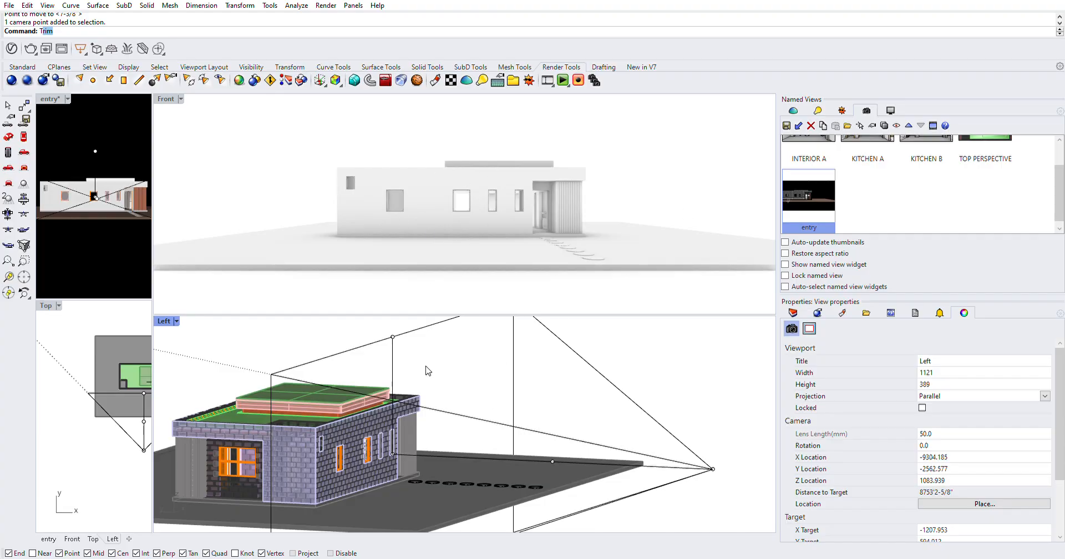
pyautogui.keyDown('ctrl'); pyautogui.keyDown('shift'); pyautogui.moveTo(564, 401); pyautogui.dragTo(400, 414, button='right'); pyautogui.keyUp('shift'); pyautogui.keyUp('ctrl')
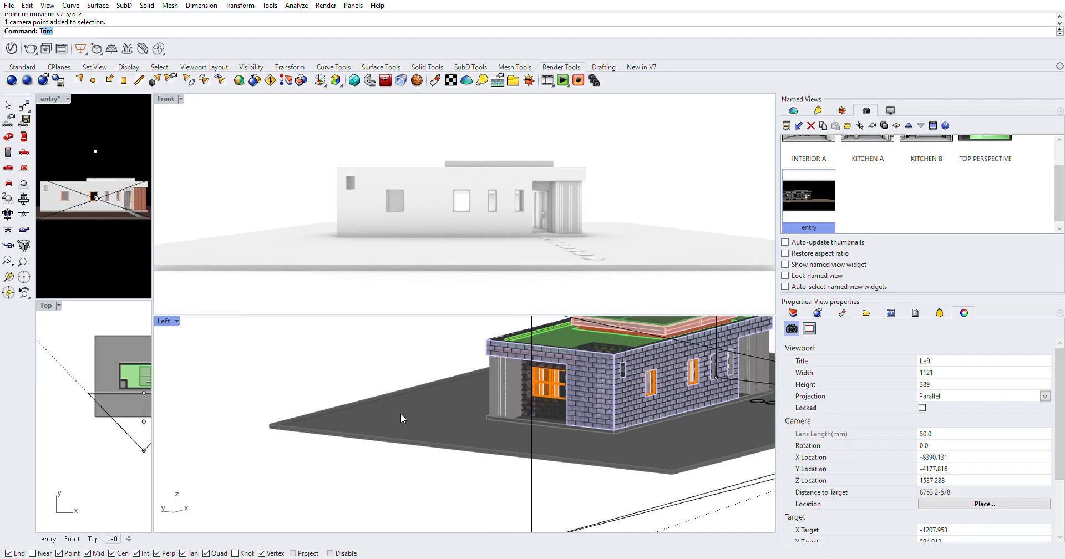
pyautogui.scroll(-13, 401, 414)
pyautogui.moveTo(636, 366); pyautogui.dragTo(294, 462)
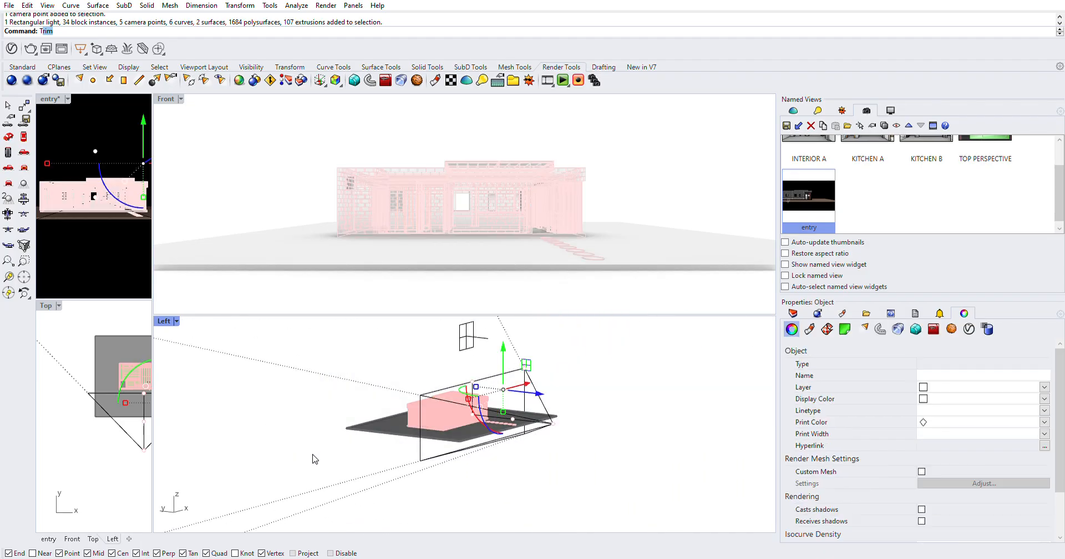
pyautogui.write('zsa')
pyautogui.press('Return')
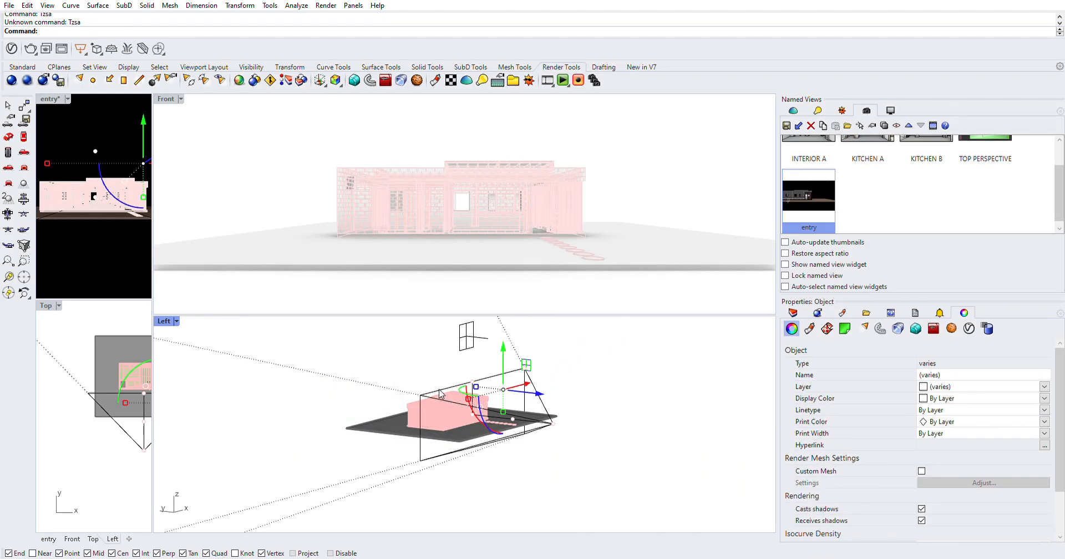
pyautogui.write('ZSA')
pyautogui.press('Return')
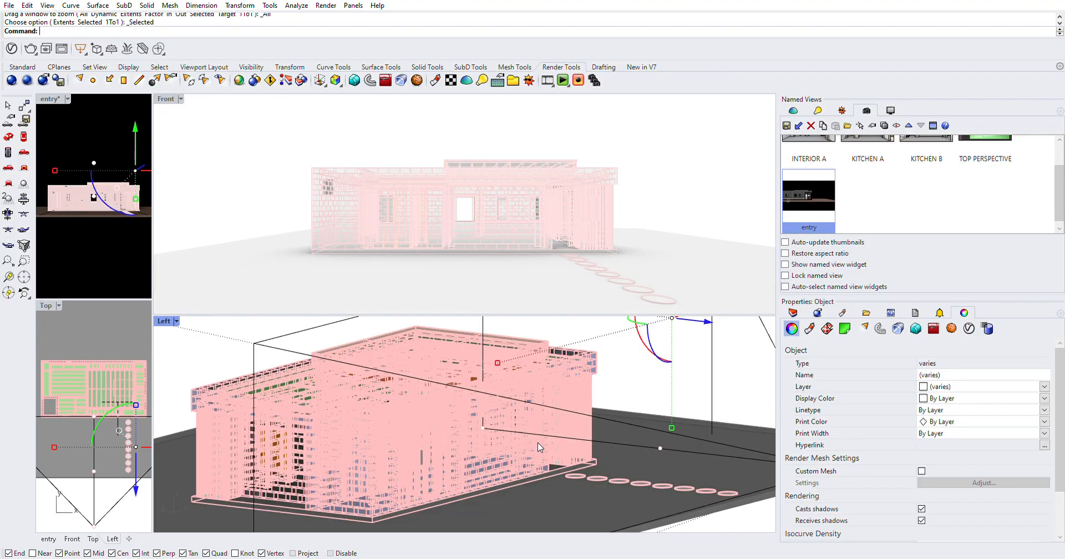
# - Try to move the Front camera by its middle point in the orbited Left viewport
pyautogui.click(645, 362)
pyautogui.keyDown('ctrl'); pyautogui.keyDown('shift'); pyautogui.moveTo(611, 456); pyautogui.dragTo(474, 405, button='right'); pyautogui.keyUp('shift'); pyautogui.keyUp('ctrl')
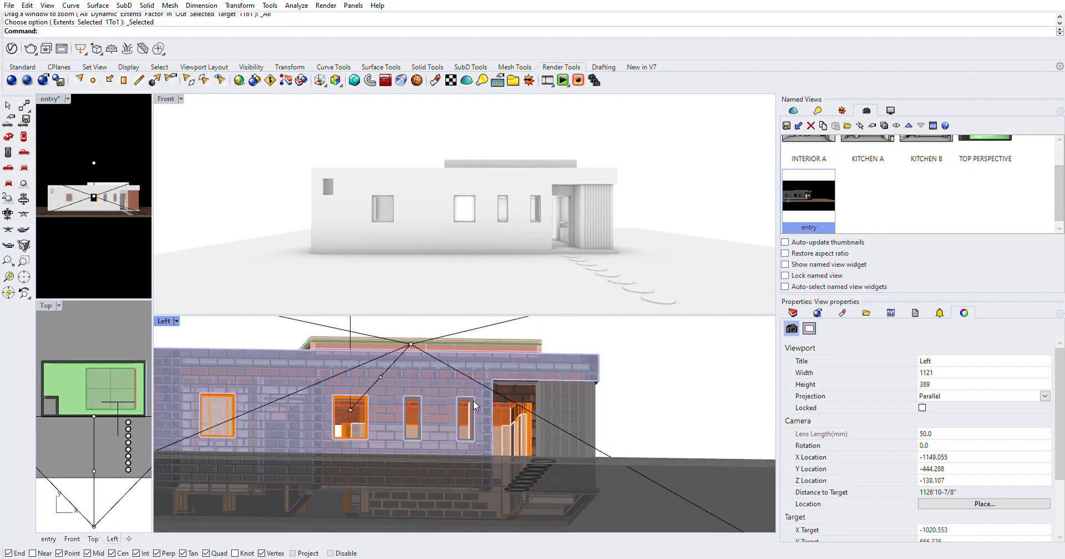
pyautogui.scroll(2, 474, 405)
pyautogui.click(359, 368)
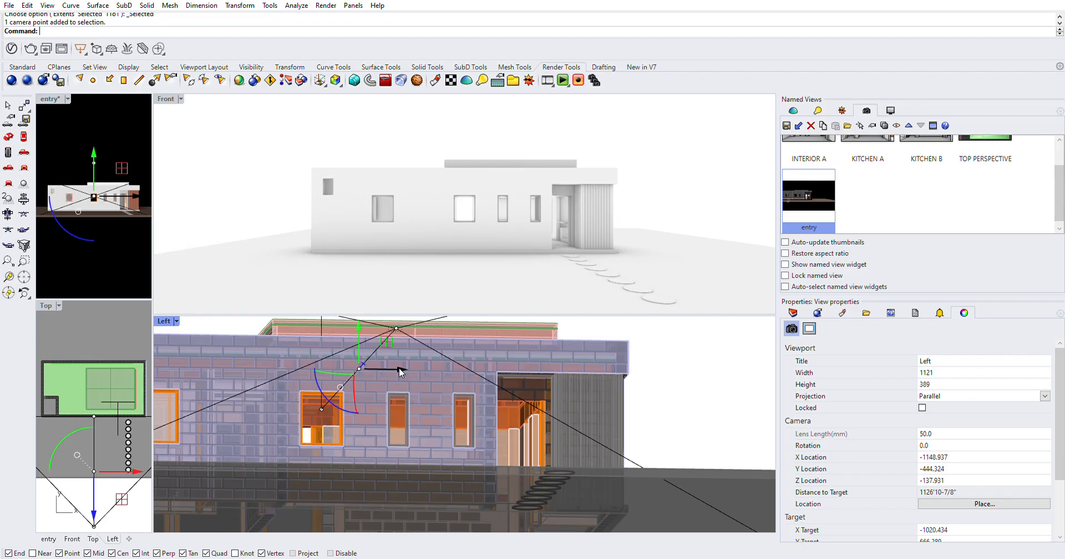
pyautogui.moveTo(502, 417); pyautogui.dragTo(513, 416, button='right')
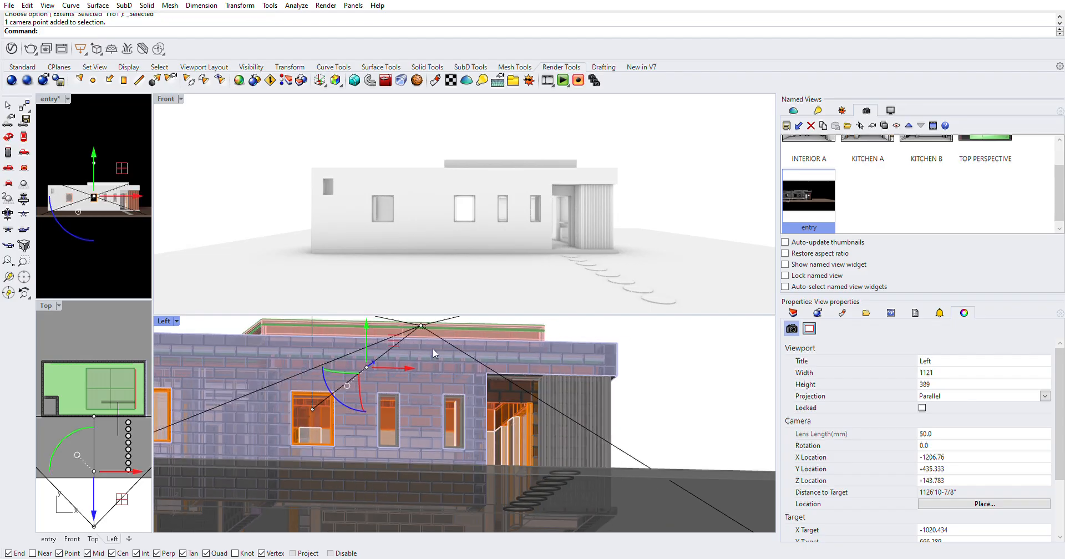
pyautogui.write('m')
pyautogui.press('Return')
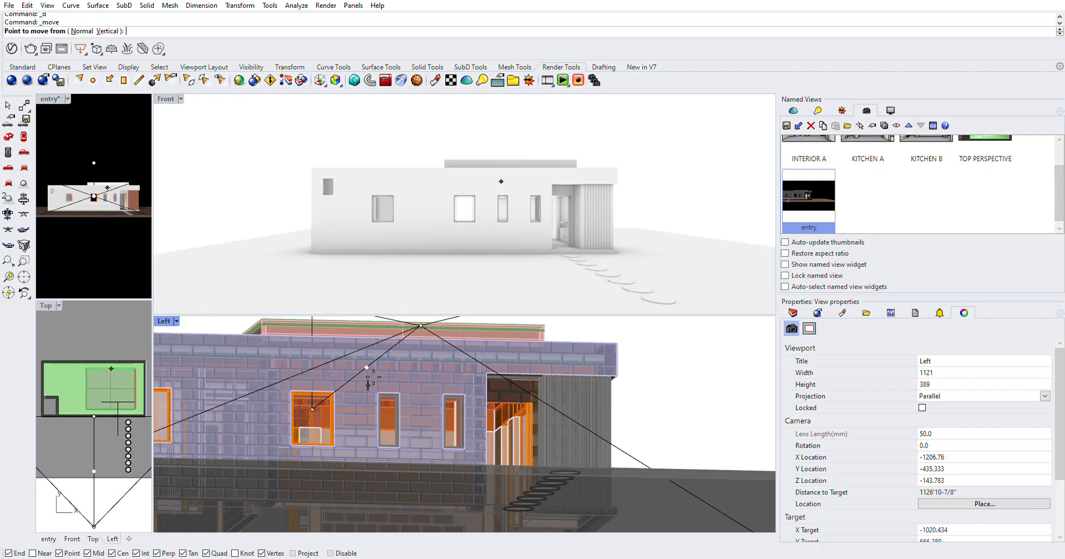
pyautogui.click(373, 364)
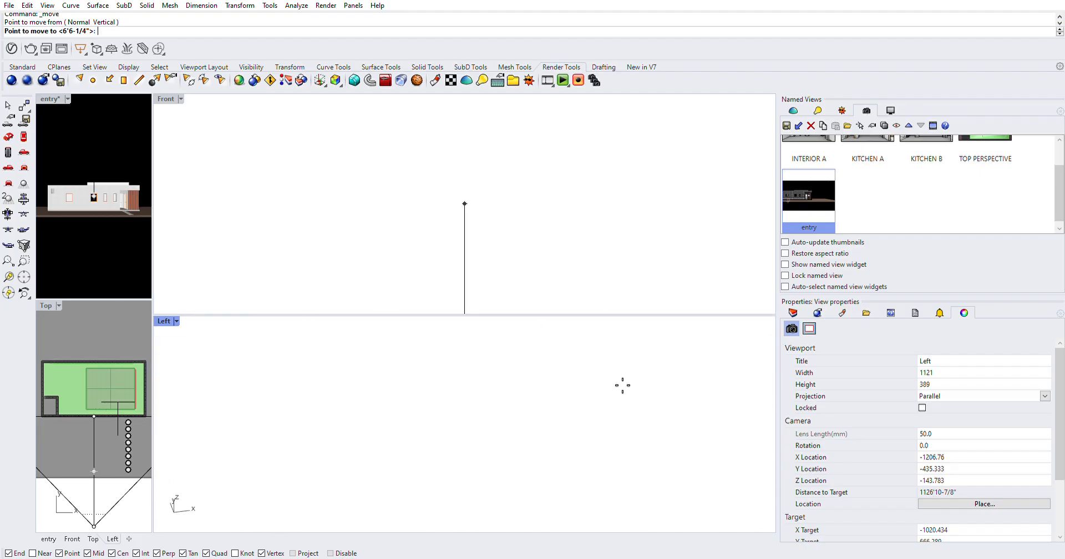
pyautogui.click(486, 381)
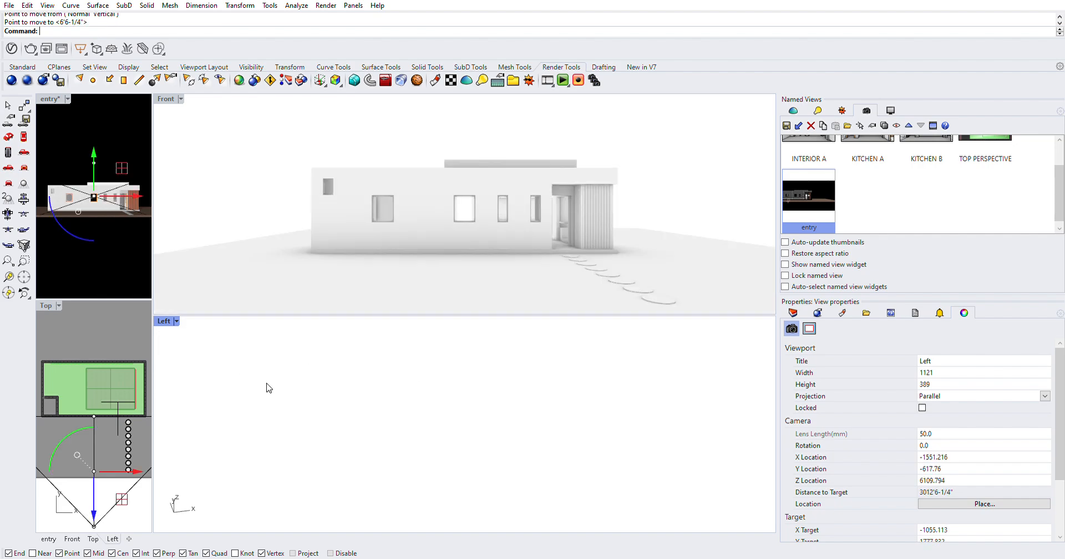
# - Select every object including the camera points, zoom all viewports to the selection, and clear the selection
pyautogui.scroll(-4, 441, 435)
pyautogui.scroll(-1, 358, 416)
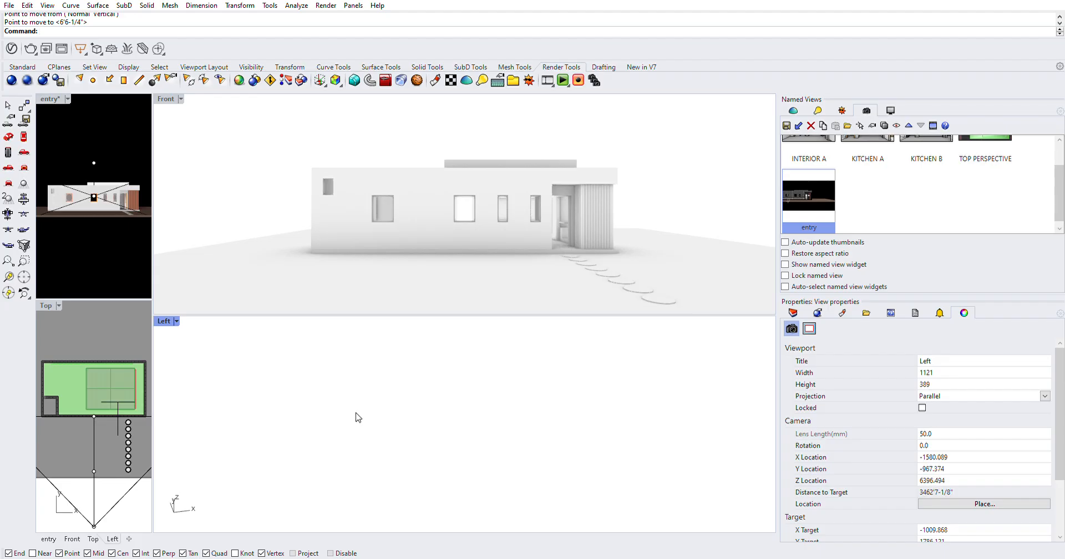
pyautogui.write('SelAll')
pyautogui.press('Return')
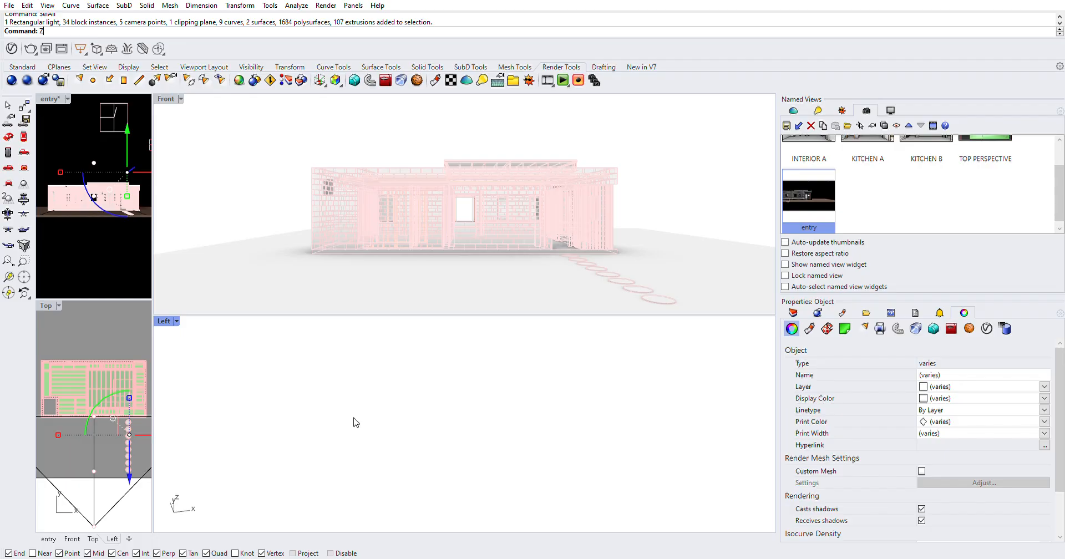
pyautogui.write('ZSA')
pyautogui.press('Return')
pyautogui.press('Escape')
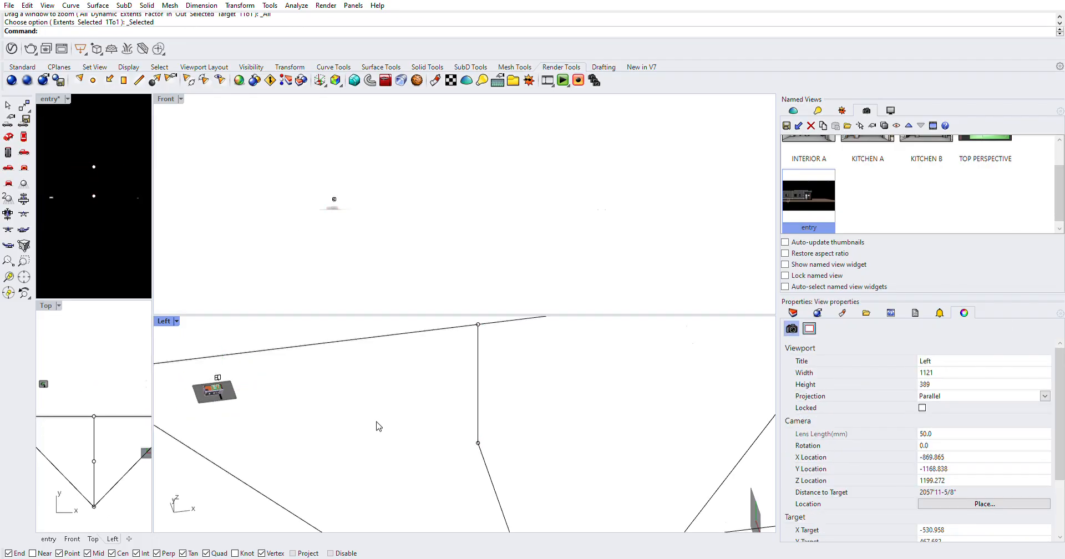
# - Move the Front camera by its middle point sideways and forward until it faces the building from close by
pyautogui.scroll(-3, 421, 407)
pyautogui.click(482, 422)
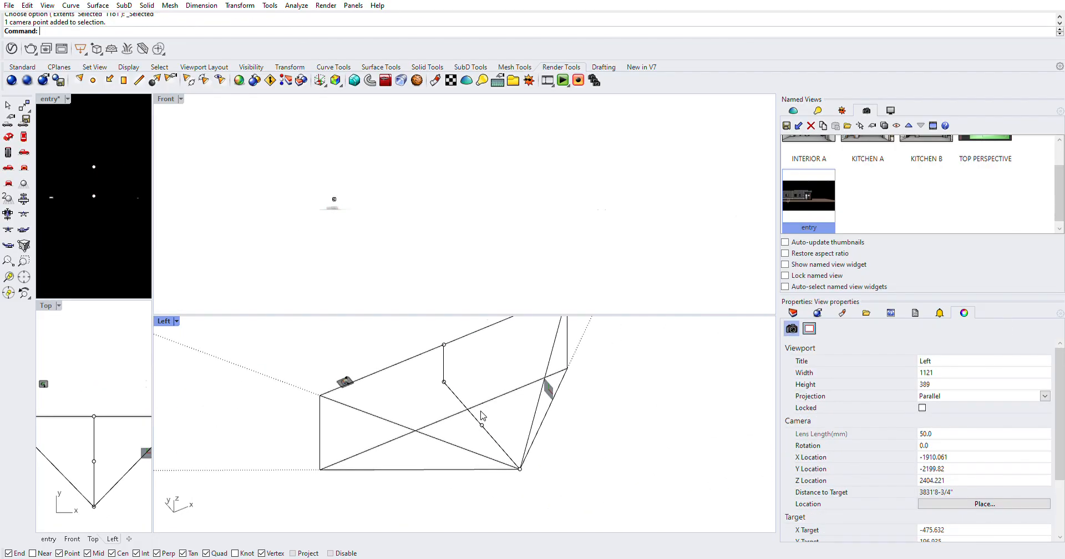
pyautogui.moveTo(501, 410); pyautogui.dragTo(467, 434)
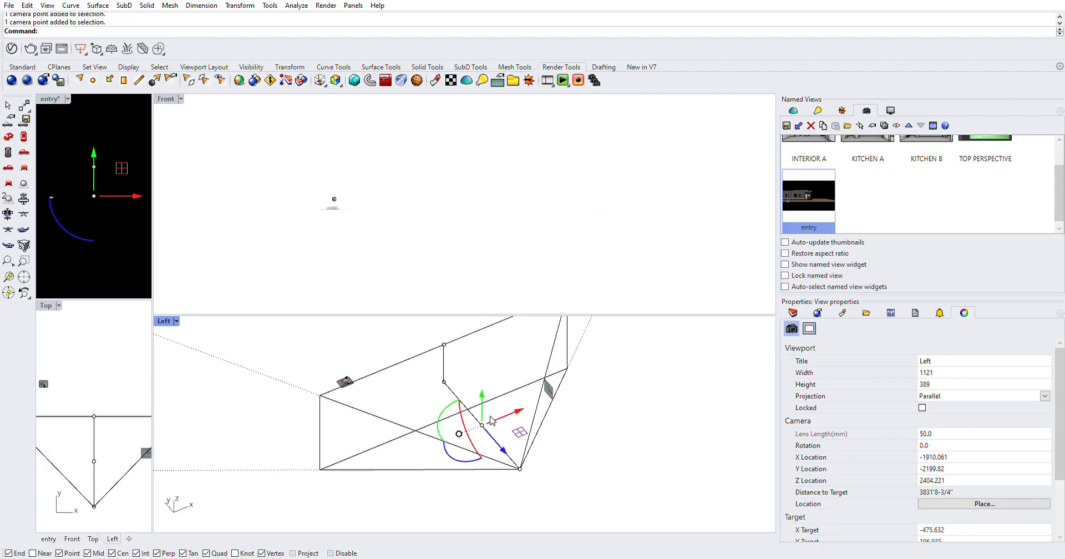
pyautogui.moveTo(519, 399); pyautogui.dragTo(309, 388)
pyautogui.scroll(5, 341, 361)
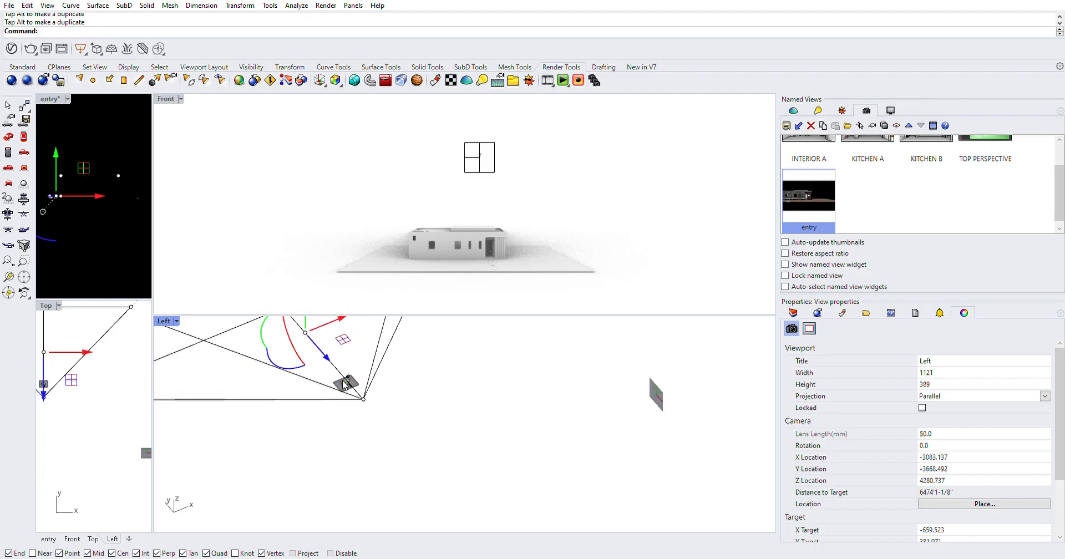
# - Lower the Front camera vertically to the site slab's level, and raise it to an eye-level Z location of 4.5
pyautogui.moveTo(482, 431); pyautogui.dragTo(502, 404, button='right')
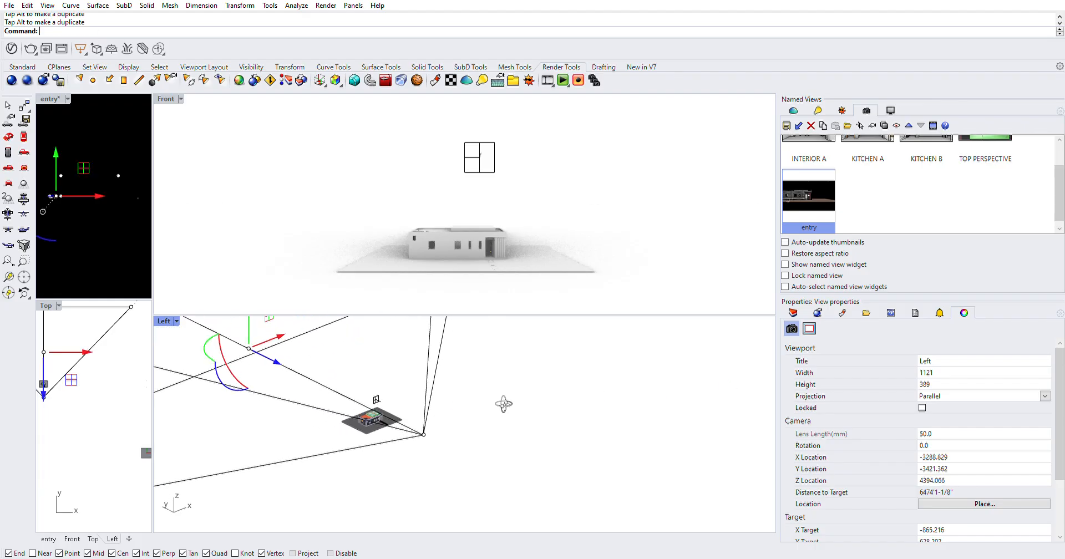
pyautogui.moveTo(524, 438); pyautogui.dragTo(516, 386, button='right')
pyautogui.scroll(-9, 489, 408)
pyautogui.scroll(16, 429, 373)
pyautogui.scroll(-4, 560, 390)
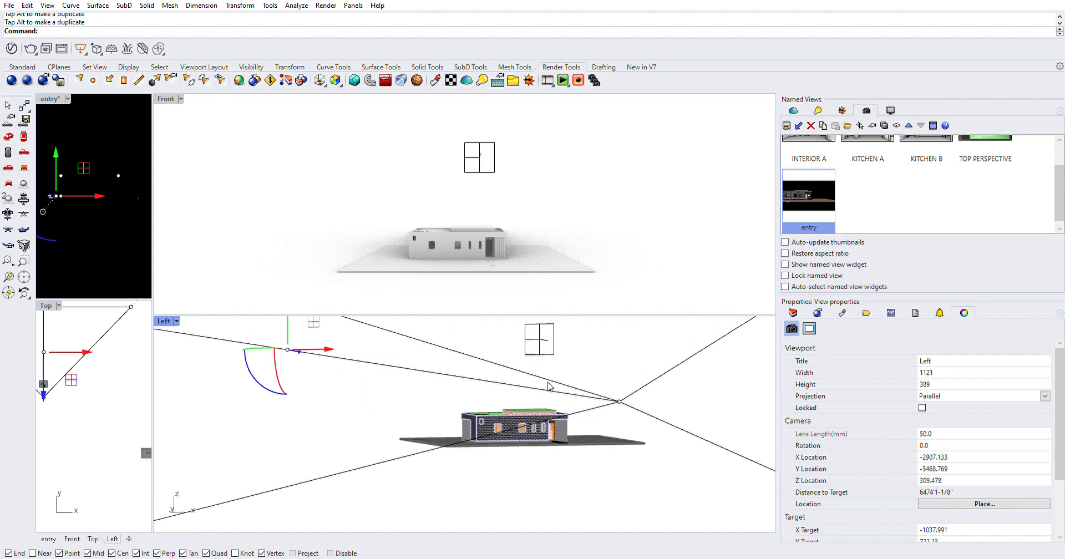
pyautogui.write('d')
pyautogui.press('space')
pyautogui.click(288, 349)
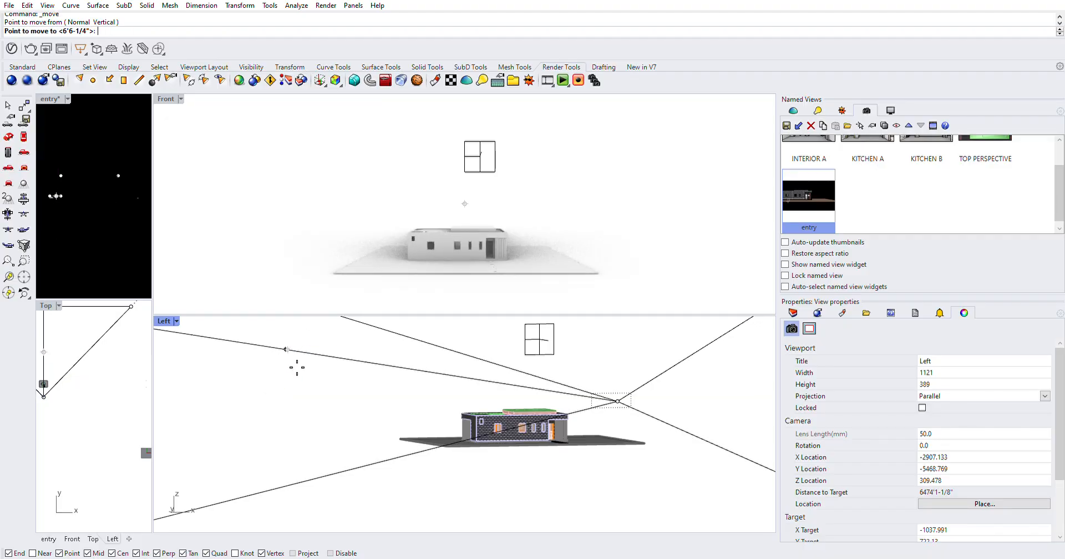
pyautogui.click(646, 433)
pyautogui.moveTo(288, 361); pyautogui.dragTo(287, 348)
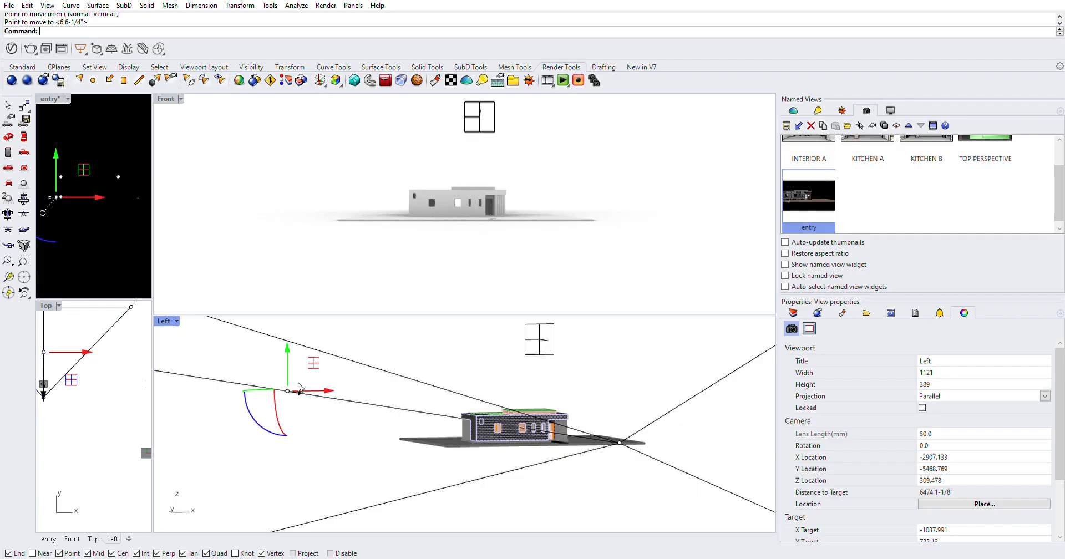
# - Move the Front camera from its middle point to line up with the entry opening, switching the Left viewport to Top during the move
pyautogui.rightClick(300, 388)
pyautogui.click(291, 386)
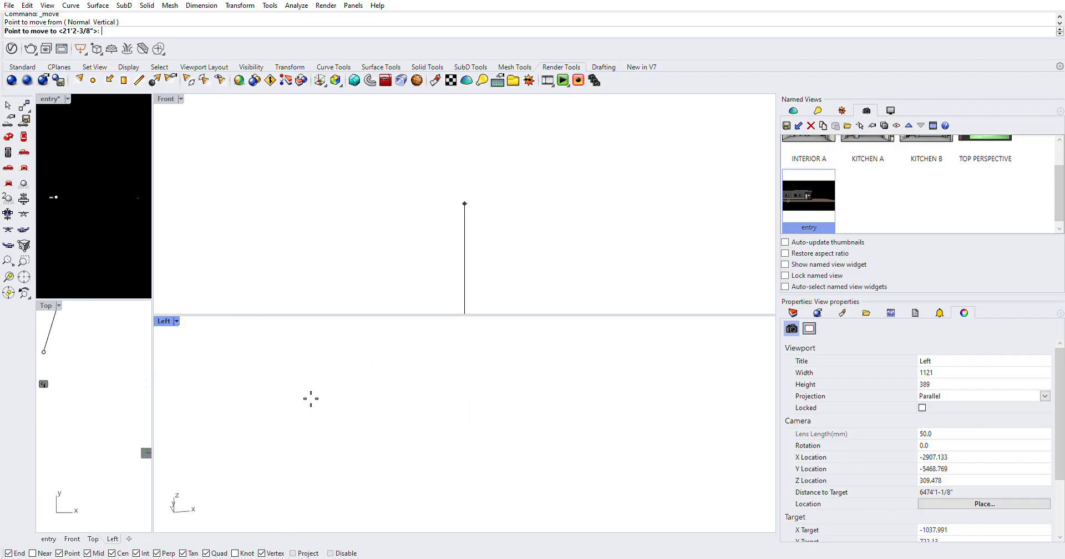
pyautogui.write('top')
pyautogui.press('Return')
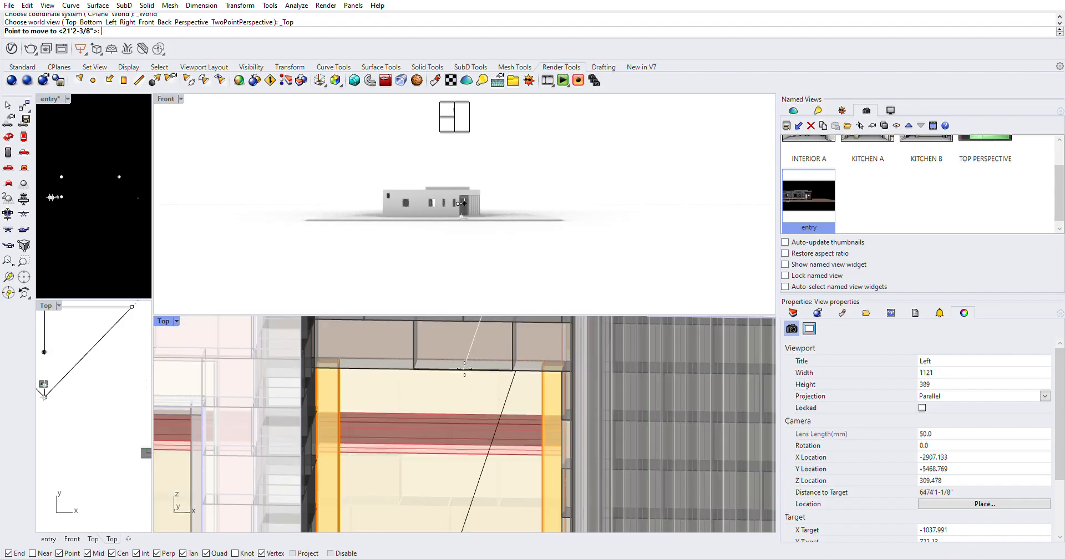
pyautogui.click(465, 318)
pyautogui.click(508, 342)
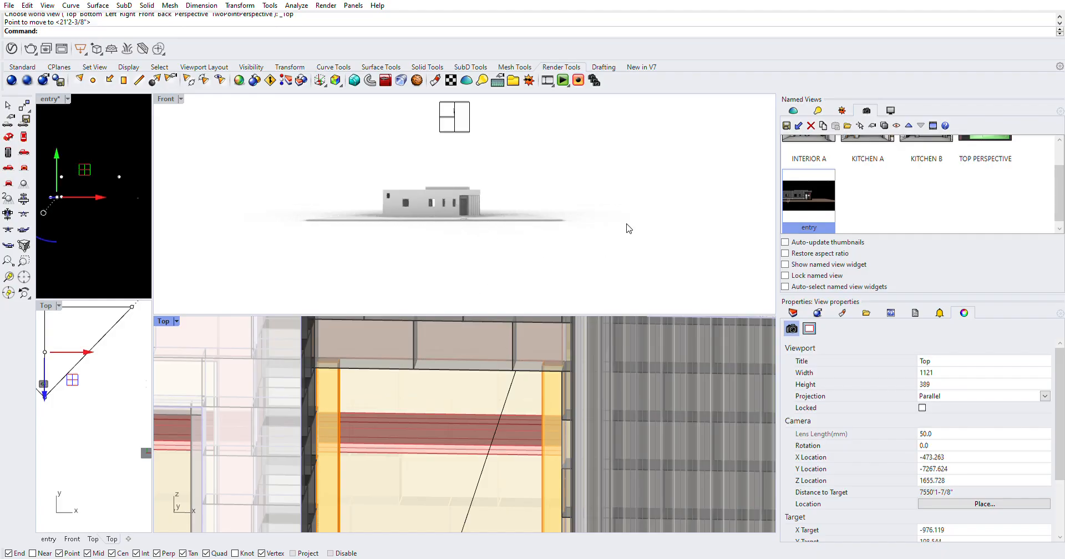
# - Move the Front camera along its viewing axis closer to the entry, and save the Front viewport as named view ALIGNED ENTRY
pyautogui.scroll(-6, 541, 387)
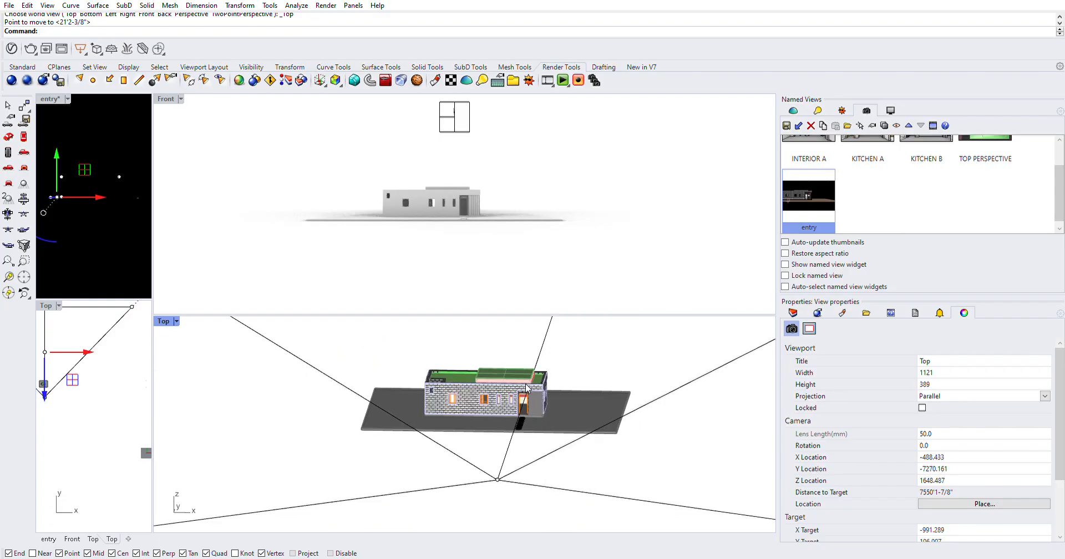
pyautogui.moveTo(527, 388); pyautogui.dragTo(602, 468, button='right')
pyautogui.scroll(-10, 674, 452)
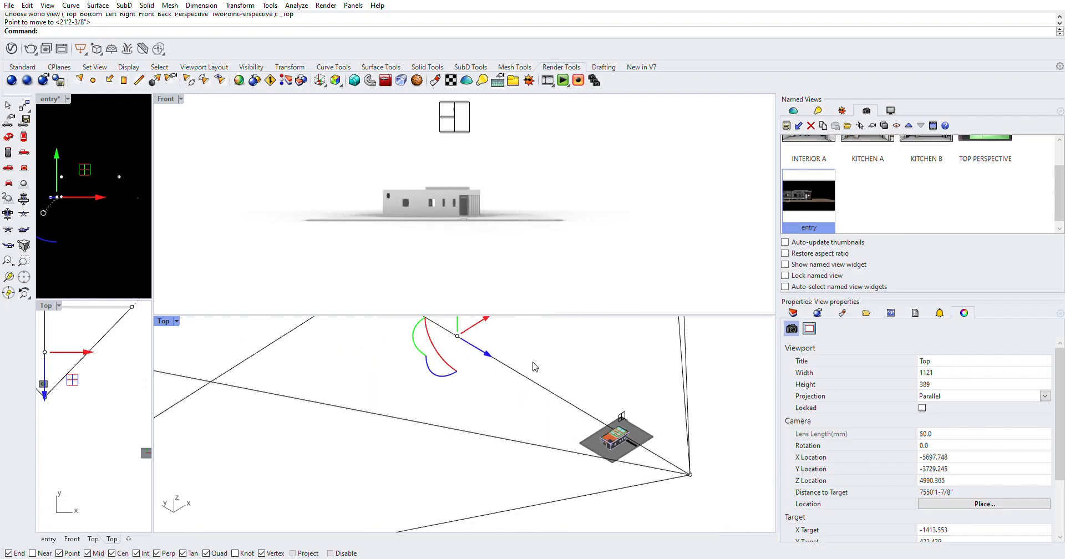
pyautogui.moveTo(480, 349); pyautogui.dragTo(427, 328)
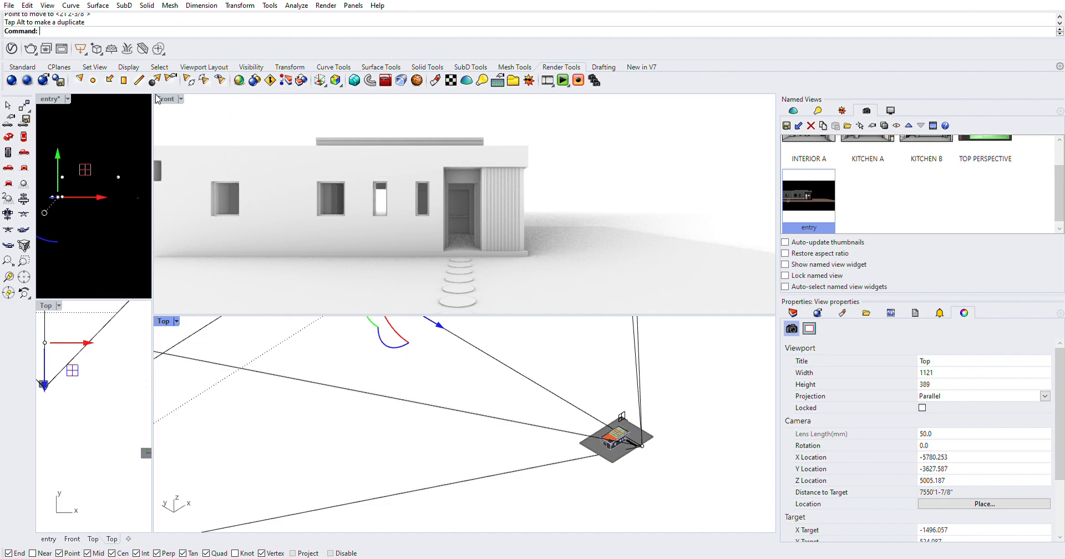
pyautogui.click(175, 95)
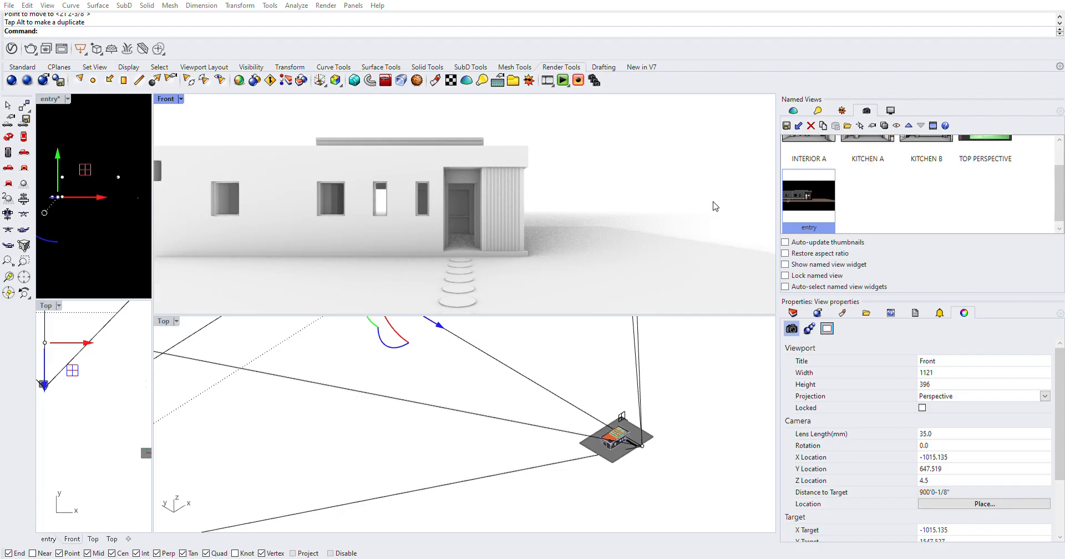
pyautogui.click(717, 231)
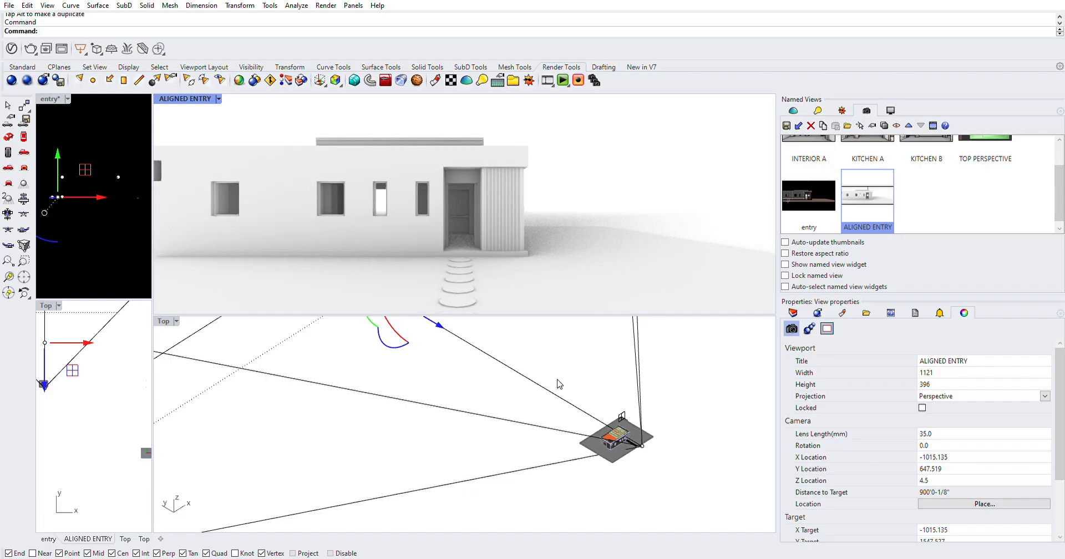
# - Move the aligned camera slightly further towards the entry, and resave the perspective camera view over the named view ALIGNED ENTRY
pyautogui.click(436, 319)
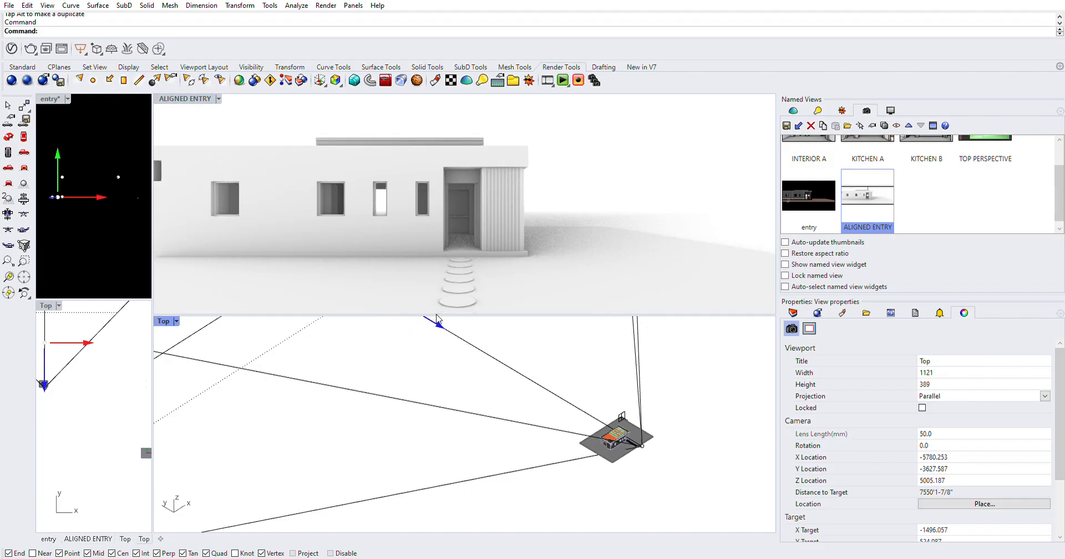
pyautogui.moveTo(436, 319); pyautogui.dragTo(434, 312)
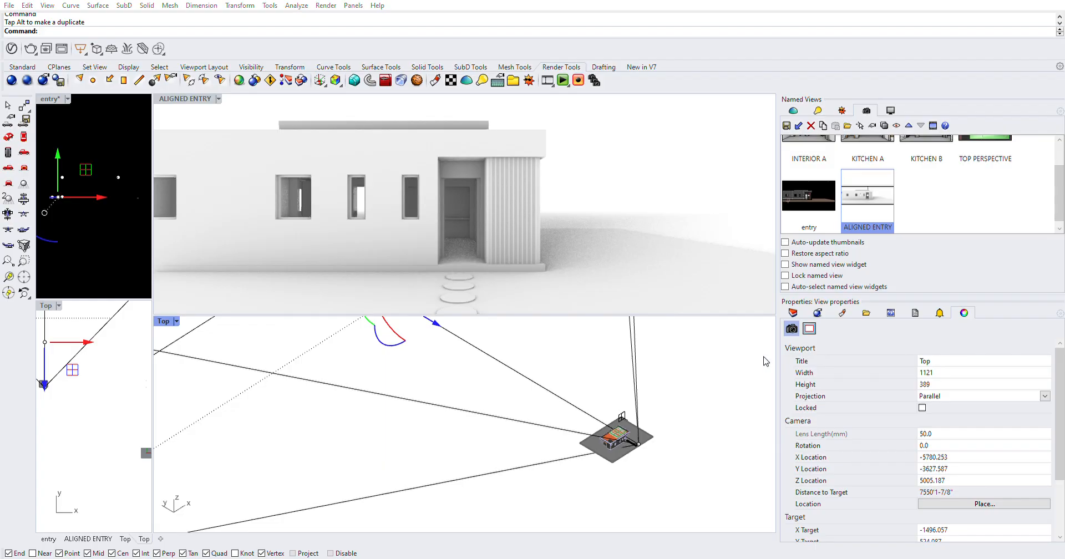
pyautogui.click(577, 304)
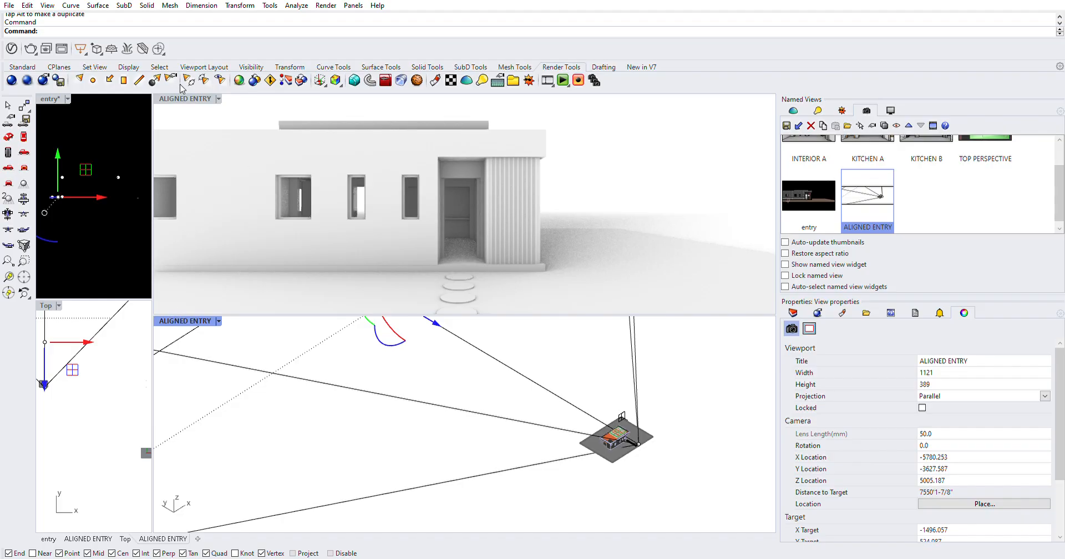
pyautogui.click(280, 106)
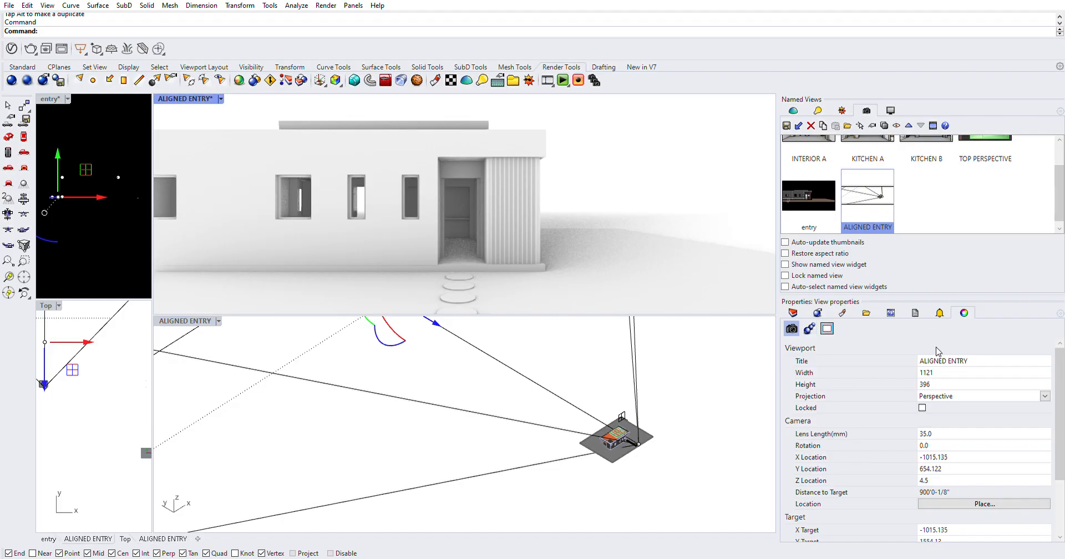
pyautogui.click(576, 299)
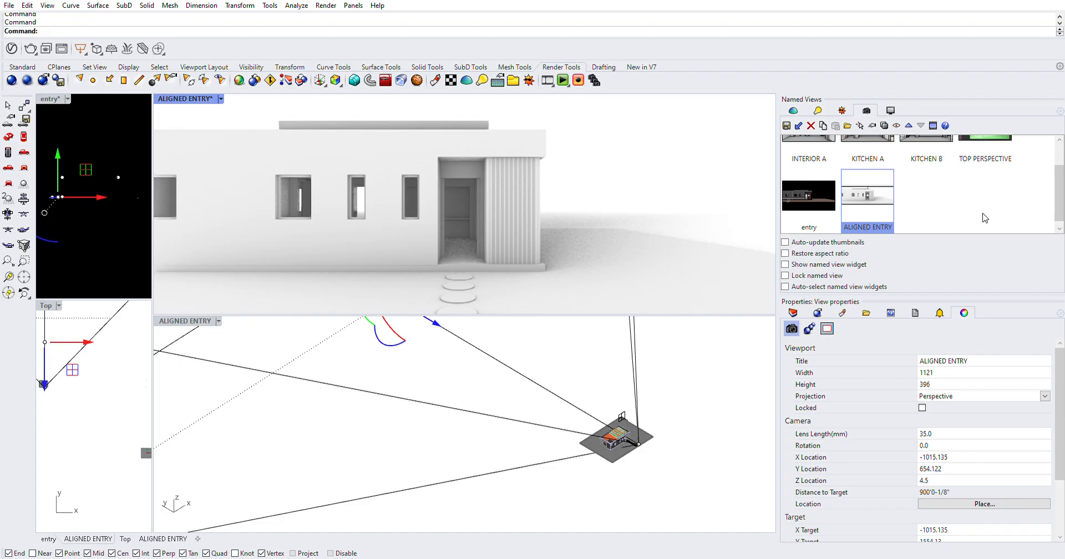
# - Restore the named view KITCHEN A, maximize its viewport, and review the named views INTERIOR A, KITCHEN B and ALIGNED ENTRY
pyautogui.doubleClick(866, 138)
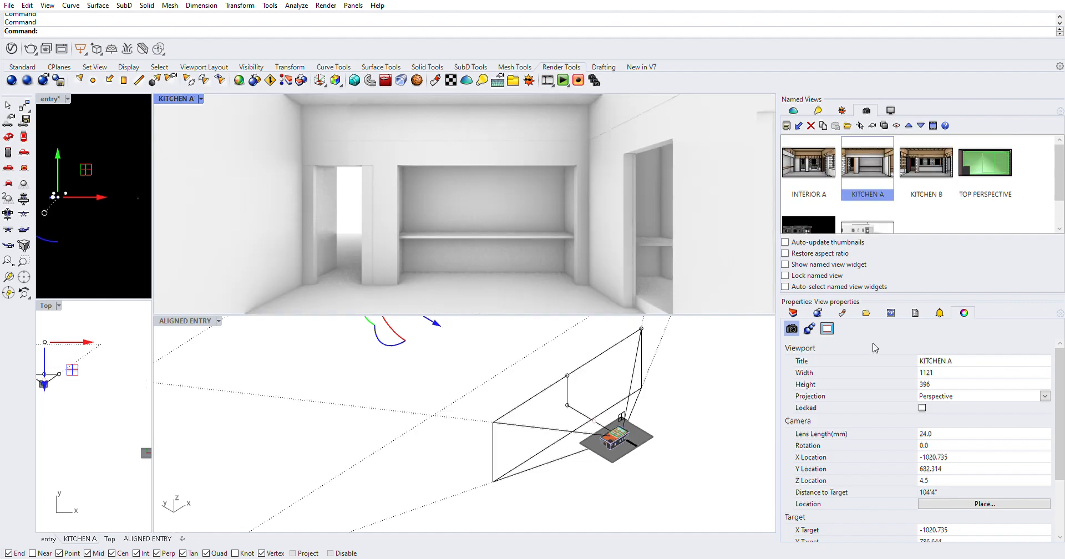
pyautogui.doubleClick(185, 98)
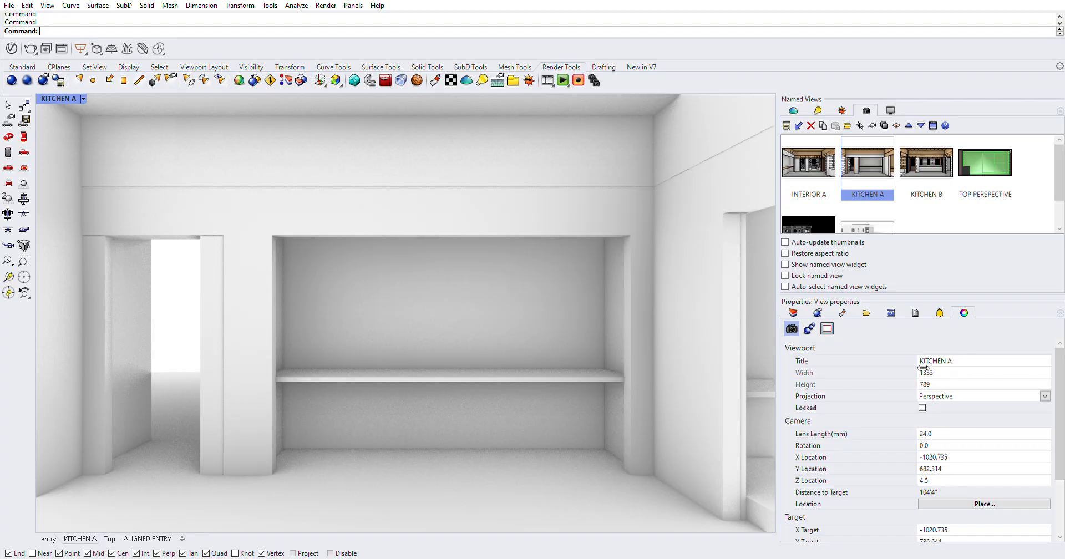
pyautogui.doubleClick(817, 164)
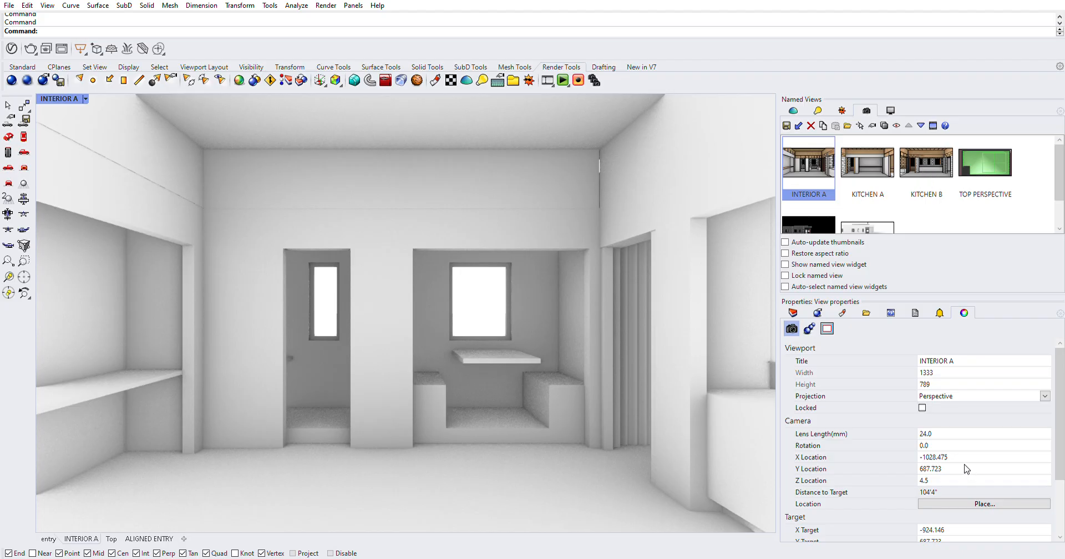
pyautogui.doubleClick(922, 150)
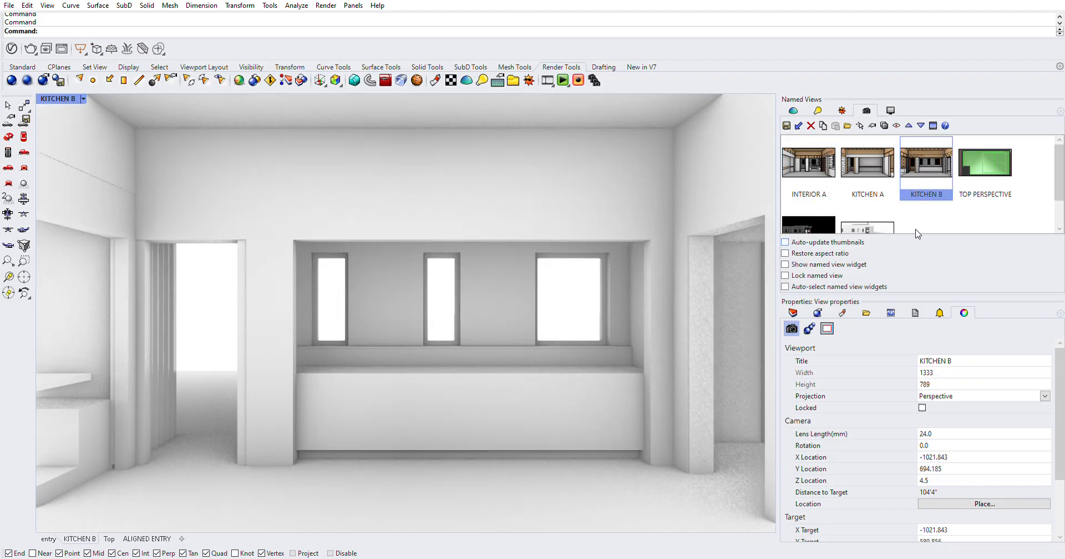
pyautogui.click(878, 223)
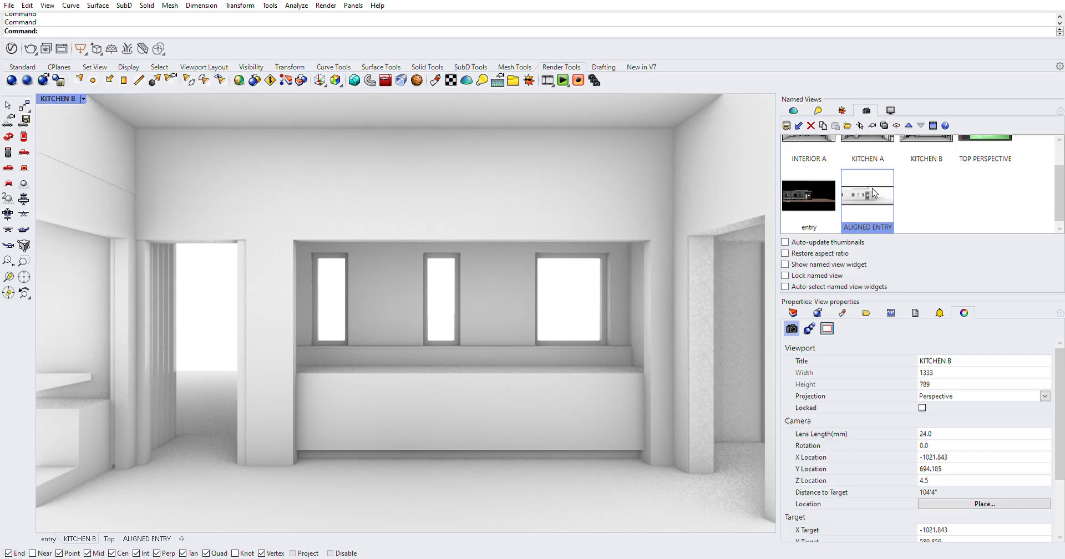
pyautogui.doubleClick(890, 183)
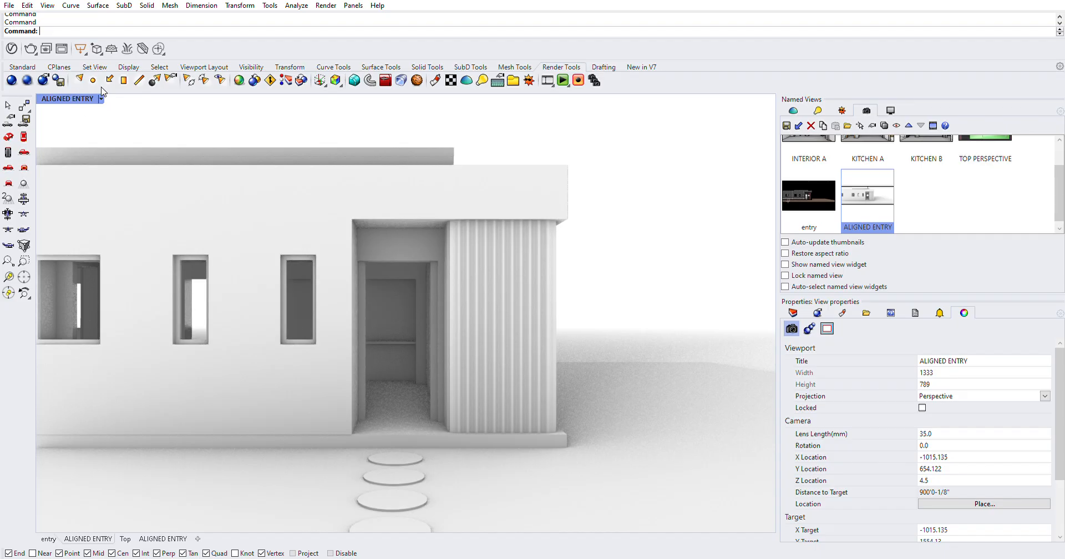
# - Switch the ALIGNED ENTRY viewport to Rendered display mode
pyautogui.hotkey('ctrl', 'alt', 'r')
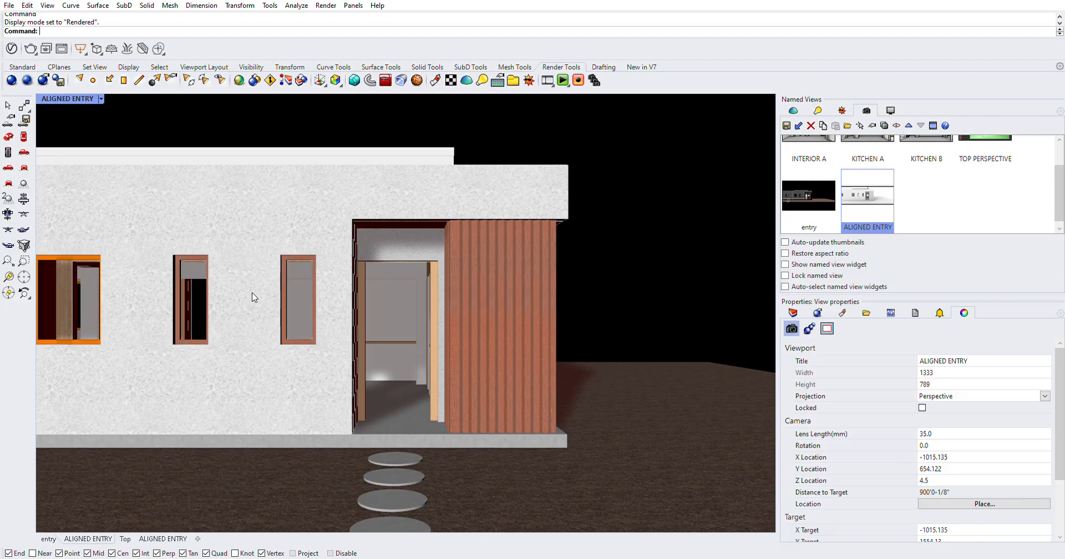
pyautogui.scroll(3, 254, 290)
pyautogui.scroll(-3, 253, 290)
# - Select the building objects around the entry, zoom all viewports to the selection, and clear the selection
pyautogui.moveTo(682, 109); pyautogui.dragTo(176, 342)
pyautogui.write('Z')
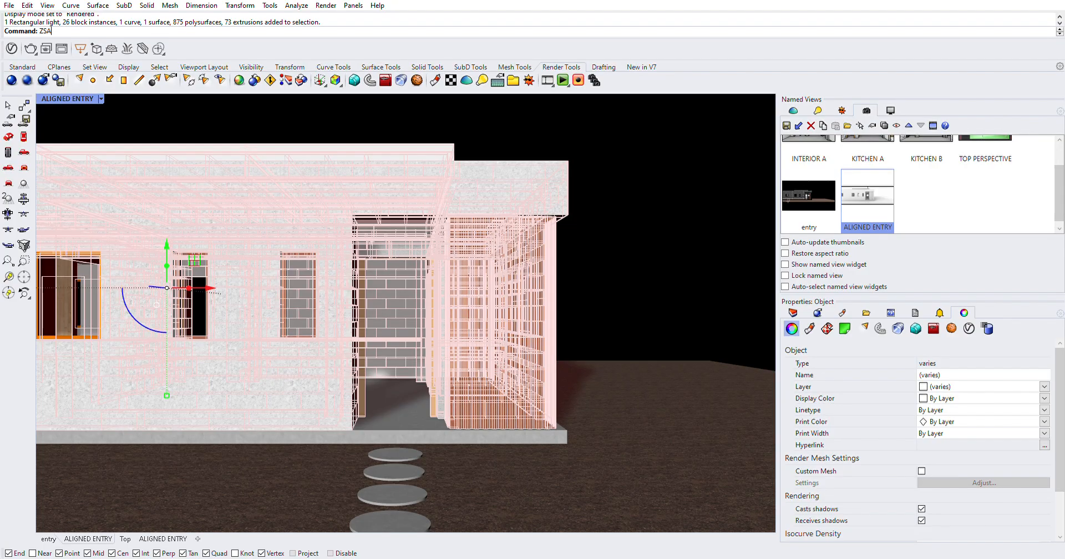
pyautogui.write('SA')
pyautogui.press('Return')
pyautogui.click(322, 151)
# - Examine the rendered stucco wall, window frames, entry recess and corrugated cladding up close from several angles
pyautogui.moveTo(480, 347); pyautogui.dragTo(562, 397, button='right')
pyautogui.scroll(8, 513, 279)
pyautogui.scroll(2, 513, 280)
pyautogui.scroll(-8, 523, 280)
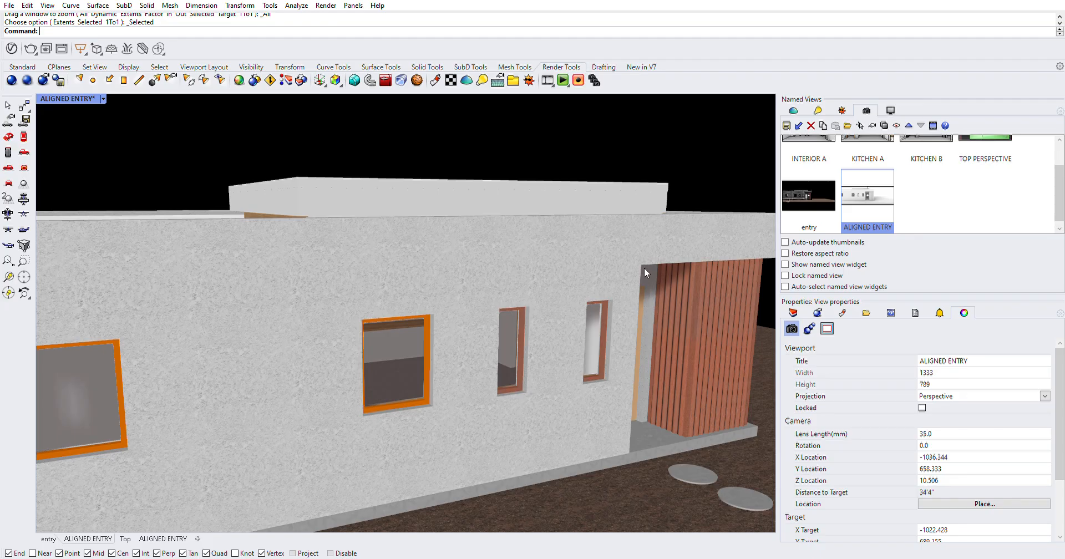
pyautogui.scroll(6, 536, 300)
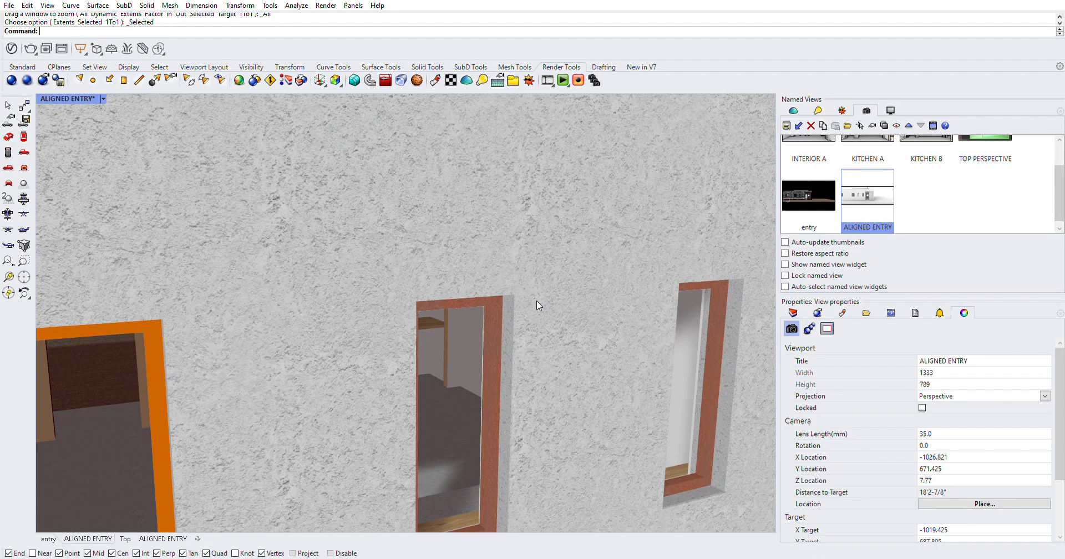
pyautogui.scroll(3, 537, 301)
pyautogui.scroll(-2, 537, 300)
pyautogui.scroll(-4, 593, 244)
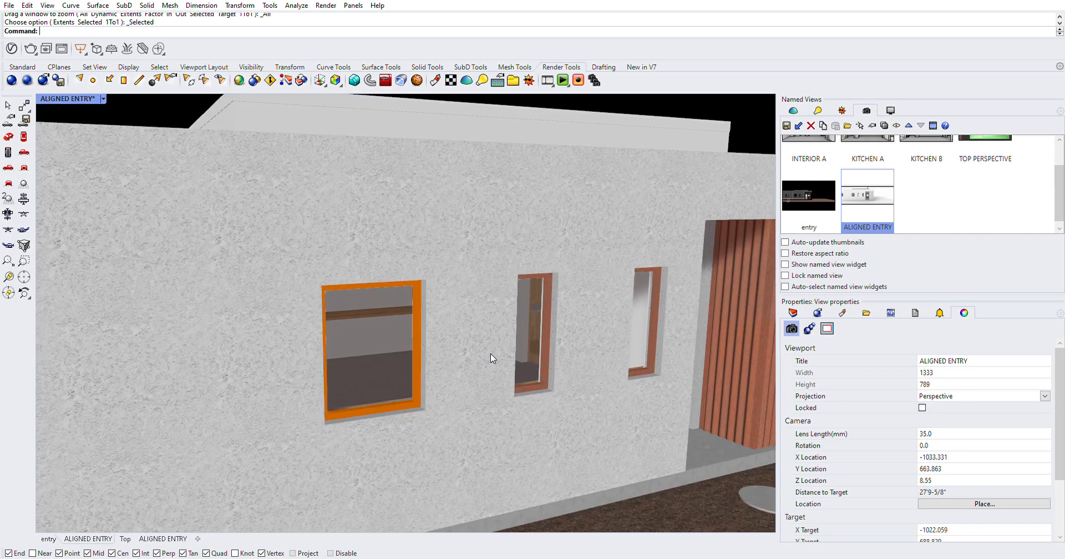
pyautogui.moveTo(572, 374); pyautogui.dragTo(445, 370, button='right')
pyautogui.scroll(8, 388, 408)
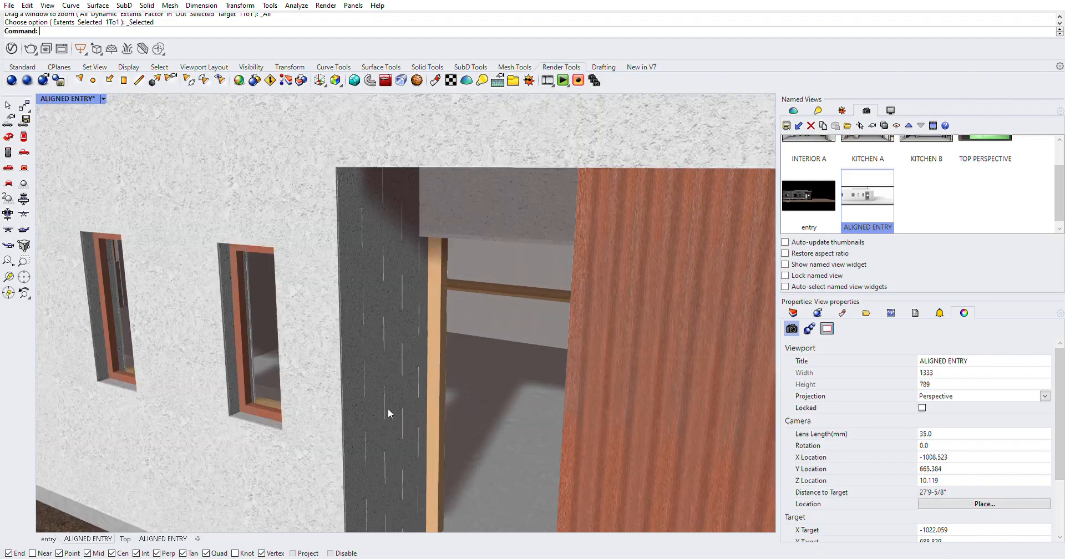
pyautogui.scroll(-4, 513, 311)
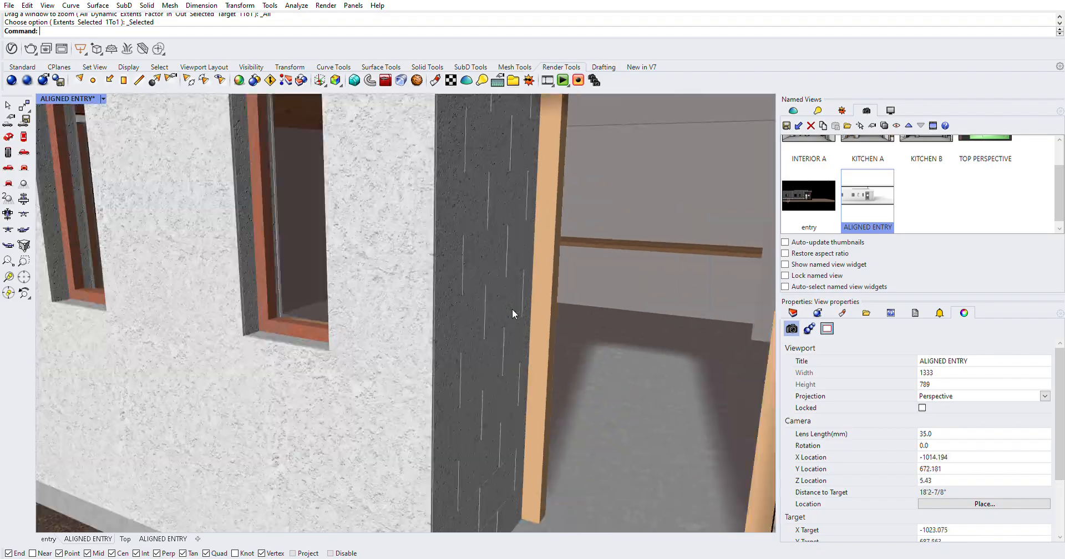
pyautogui.moveTo(511, 310); pyautogui.dragTo(337, 303, button='right')
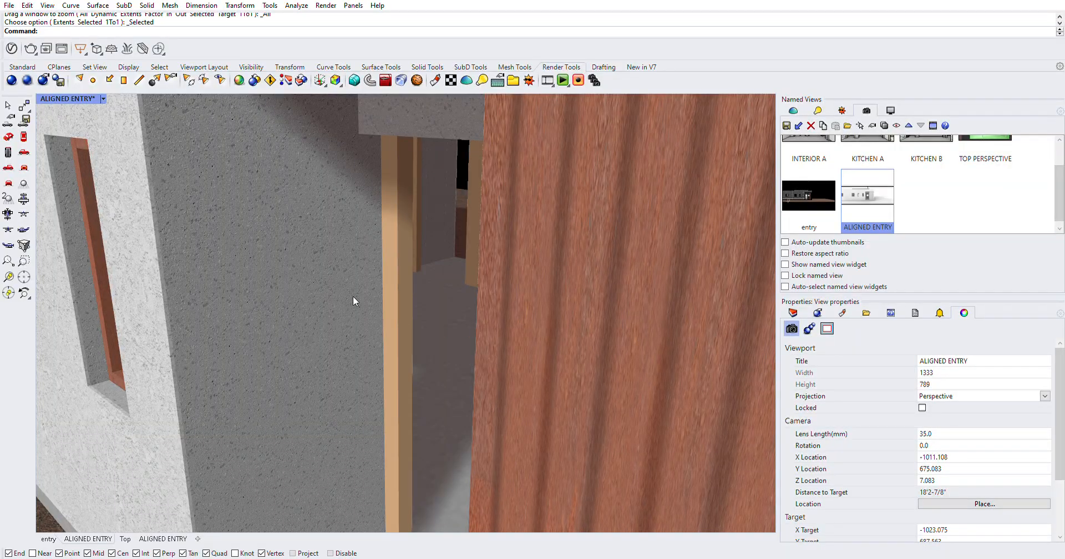
pyautogui.scroll(-2, 375, 437)
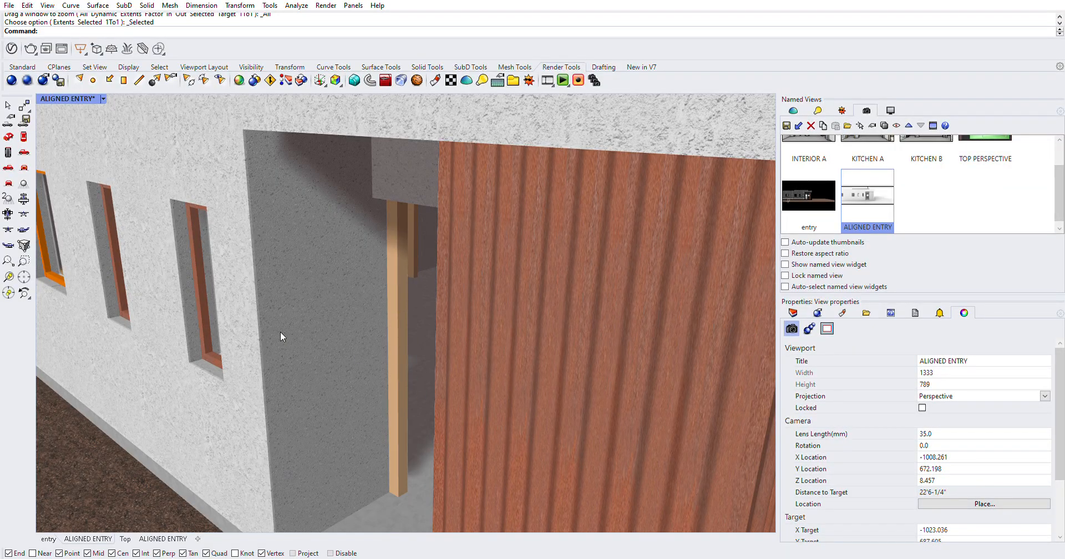
pyautogui.moveTo(280, 332); pyautogui.dragTo(668, 498, button='right')
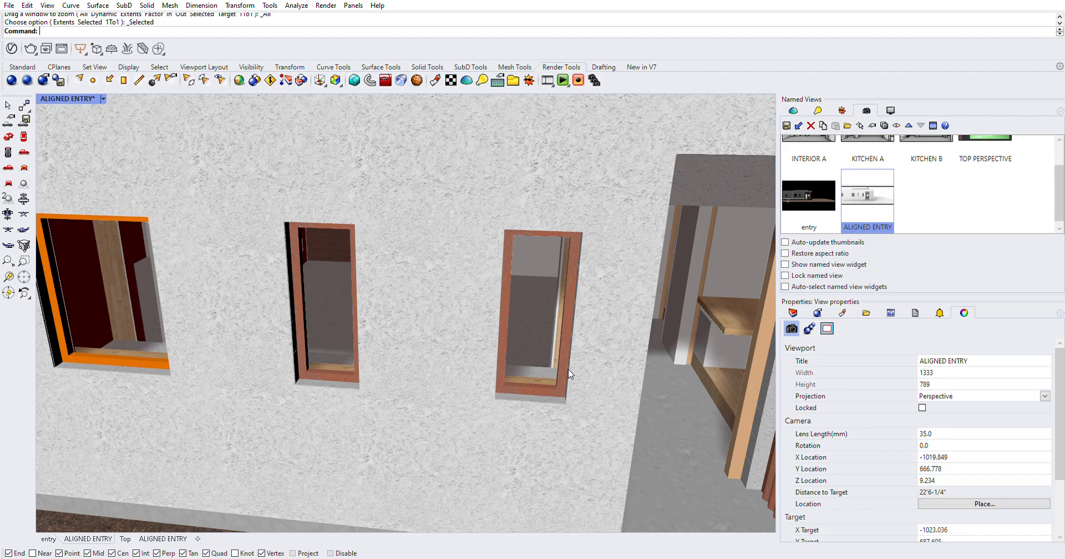
pyautogui.scroll(-2, 570, 375)
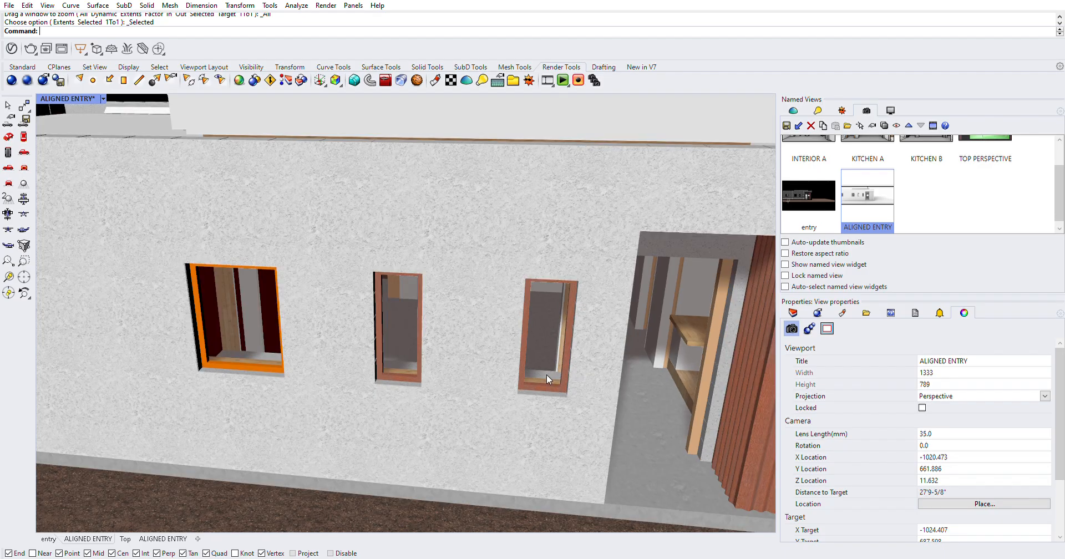
pyautogui.moveTo(546, 374); pyautogui.dragTo(279, 481, button='right')
pyautogui.scroll(-8, 278, 481)
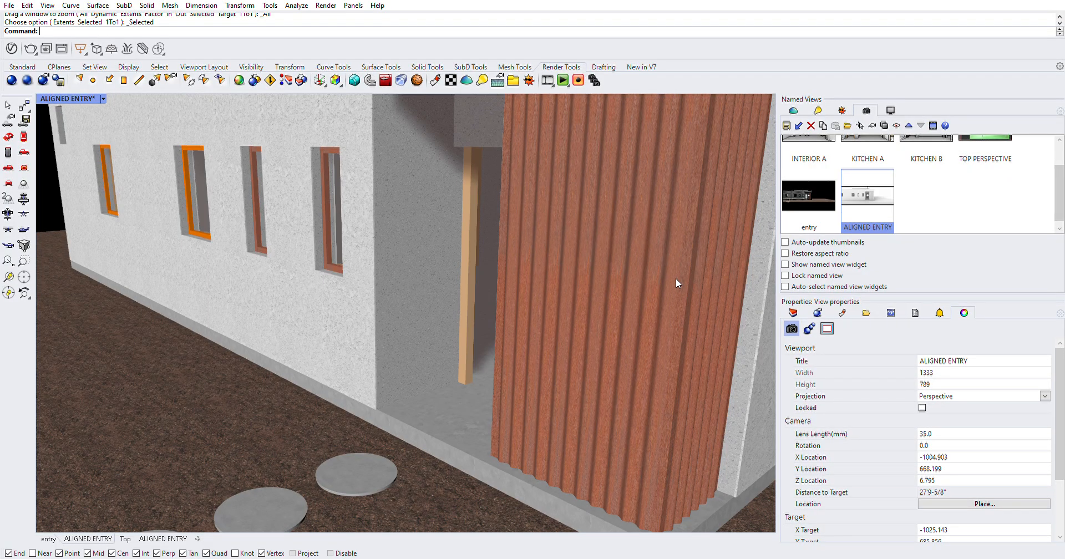
# - Show the layer list from its beginning and widen the Layer column to fit the full layer names
pyautogui.click(793, 313)
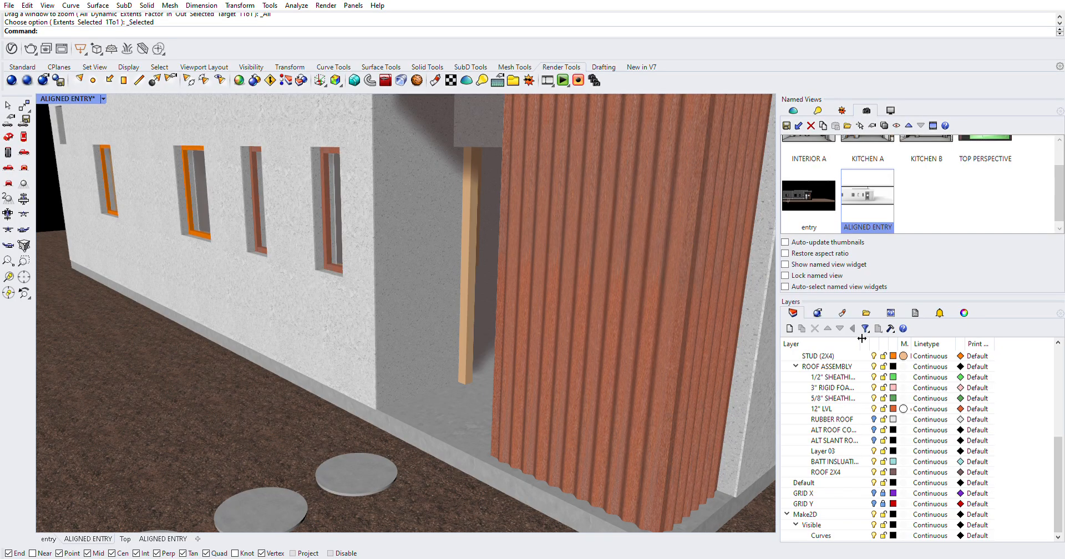
pyautogui.moveTo(862, 338); pyautogui.dragTo(892, 339)
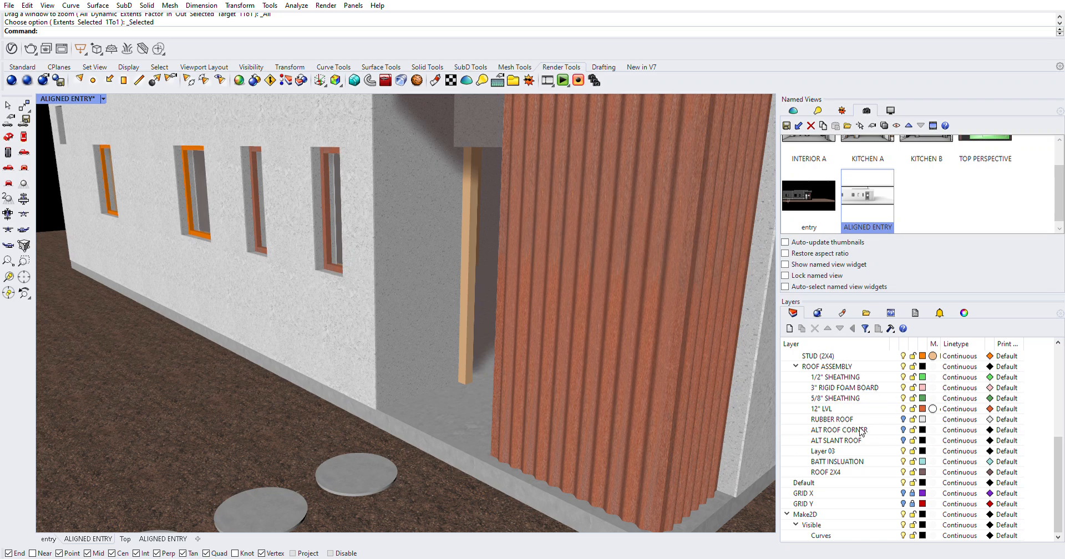
pyautogui.scroll(6, 860, 431)
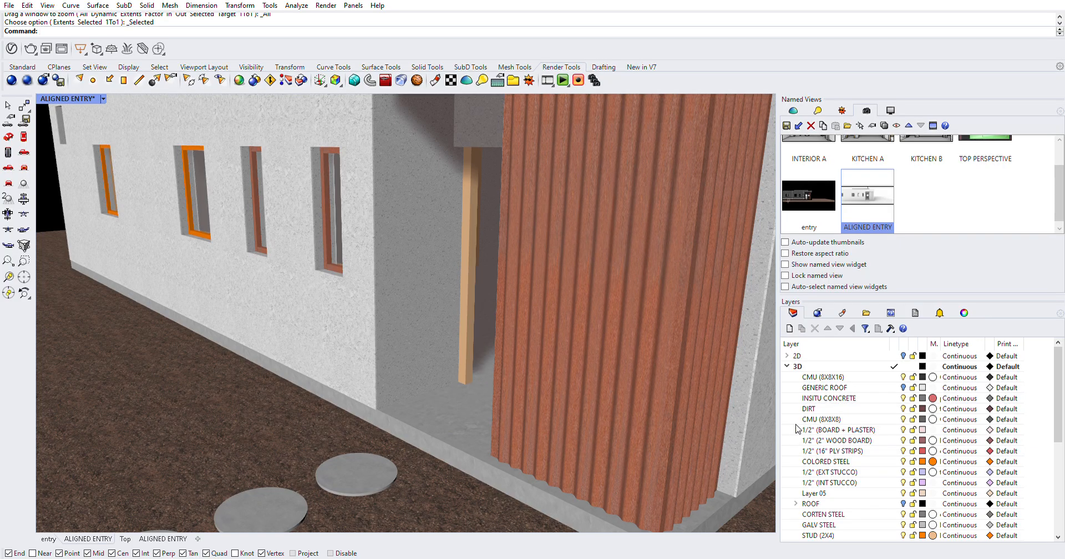
# - Examine the entry floor and stepping stones up close, and restore the named views INTERIOR A, KITCHEN A and ALIGNED ENTRY in turn
pyautogui.moveTo(581, 420); pyautogui.dragTo(704, 355, button='right')
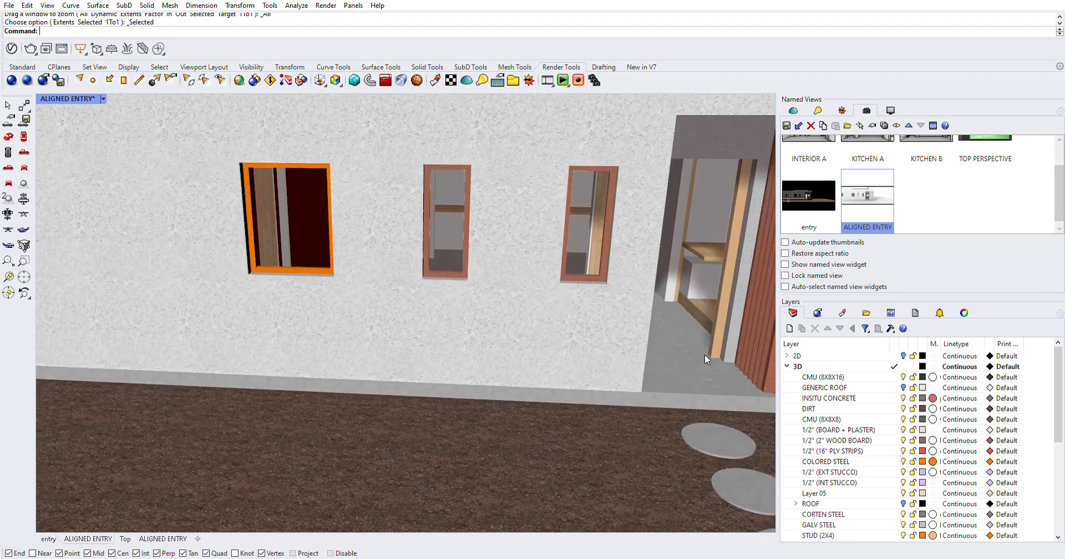
pyautogui.scroll(5, 704, 299)
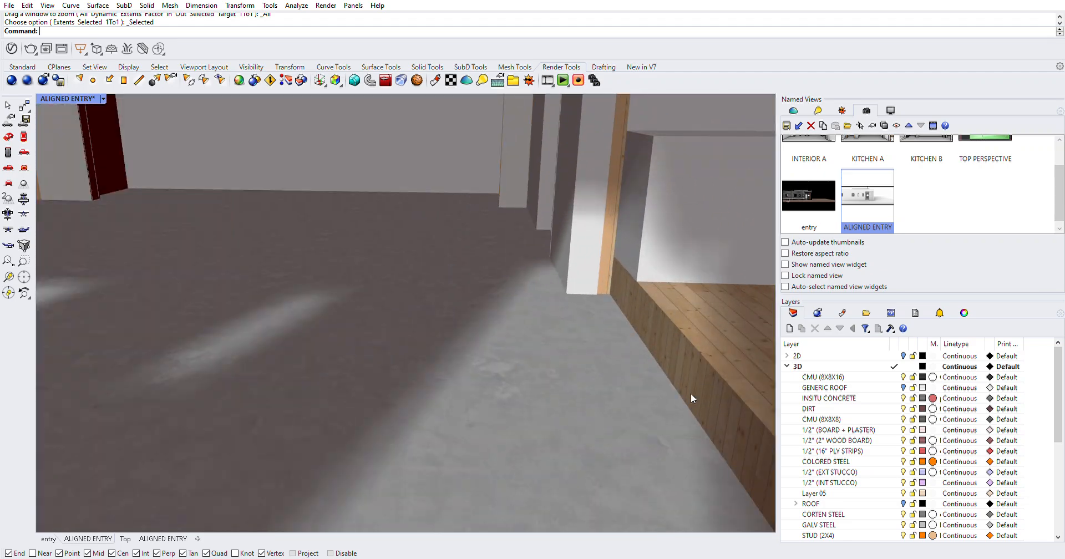
pyautogui.scroll(-5, 644, 400)
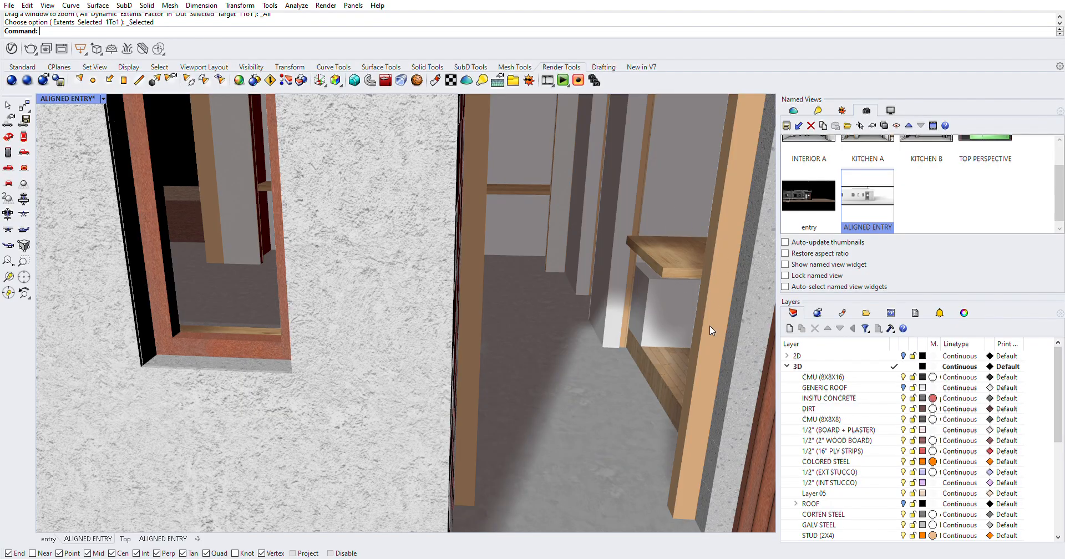
pyautogui.moveTo(565, 341); pyautogui.dragTo(543, 234, button='right')
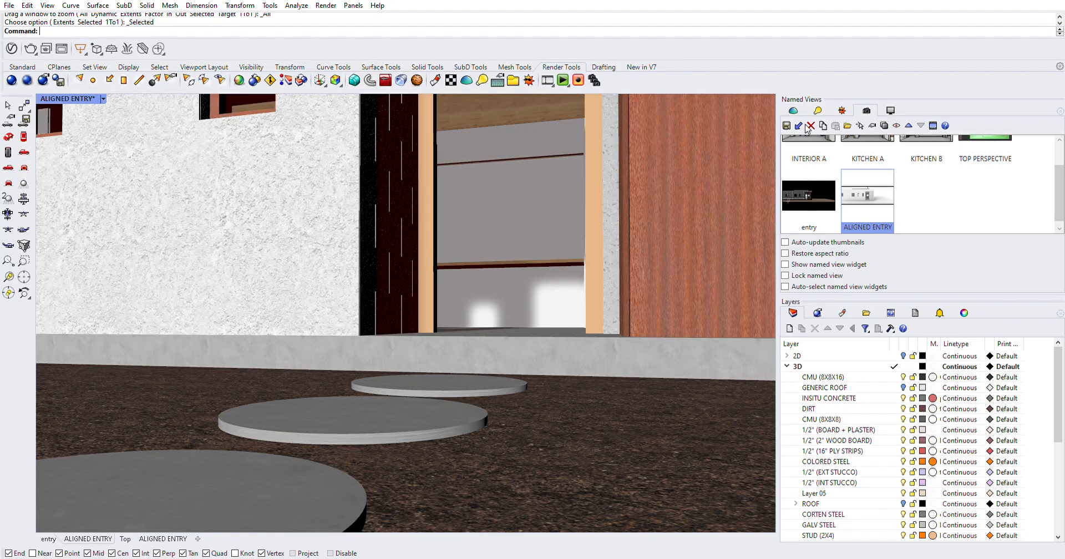
pyautogui.doubleClick(782, 147)
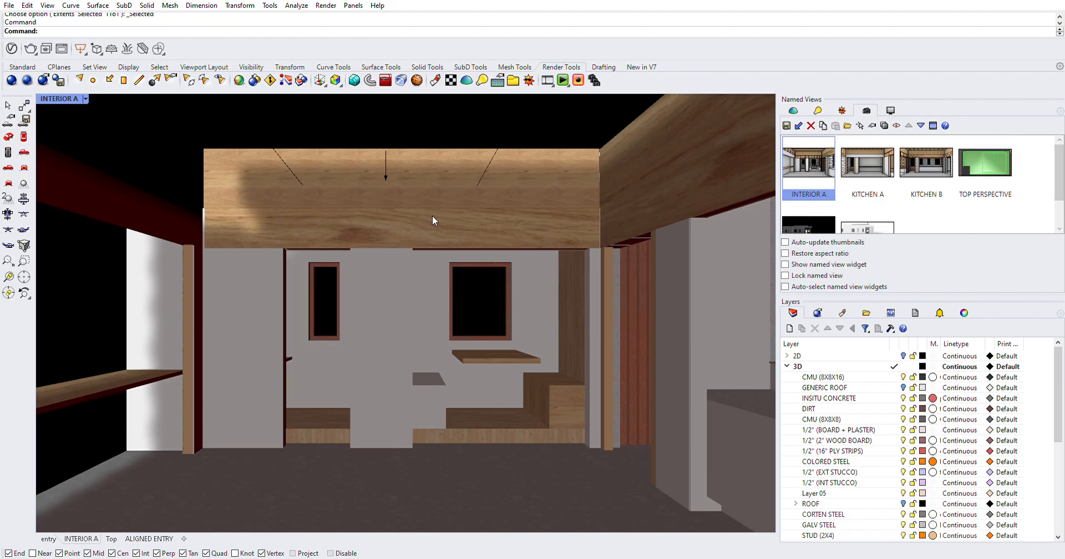
pyautogui.click(869, 161)
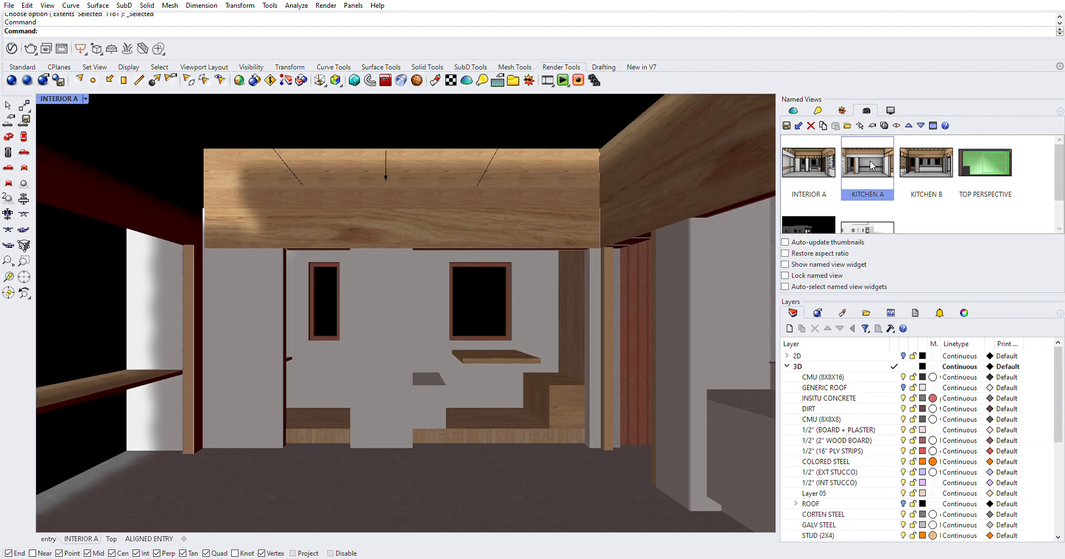
pyautogui.click(869, 161)
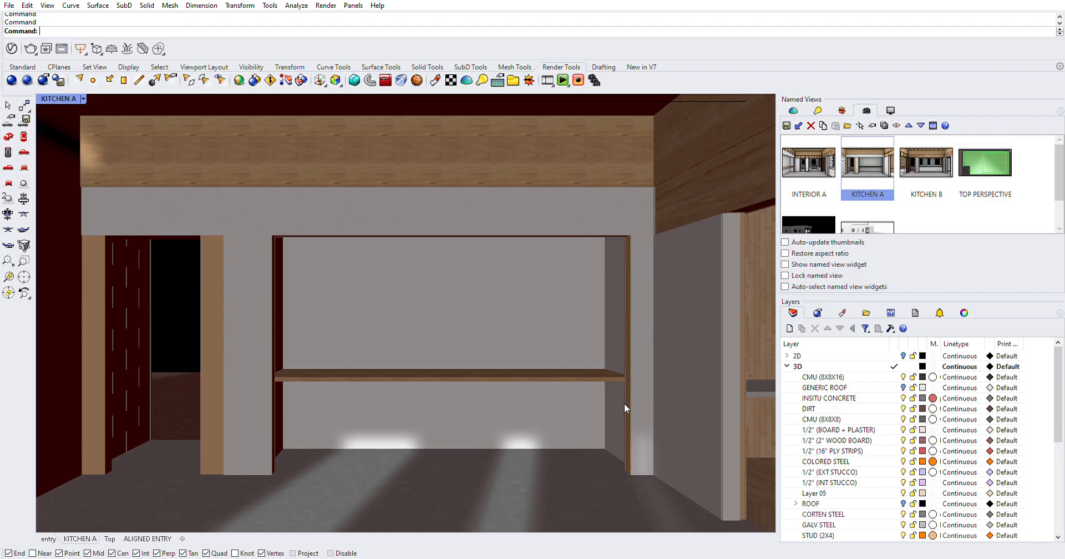
pyautogui.click(878, 223)
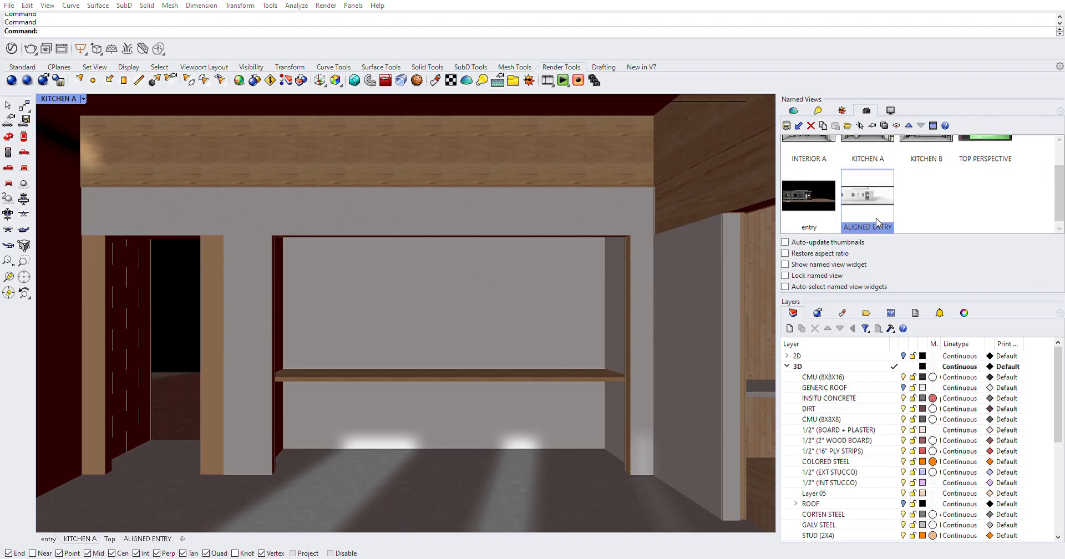
pyautogui.doubleClick(884, 189)
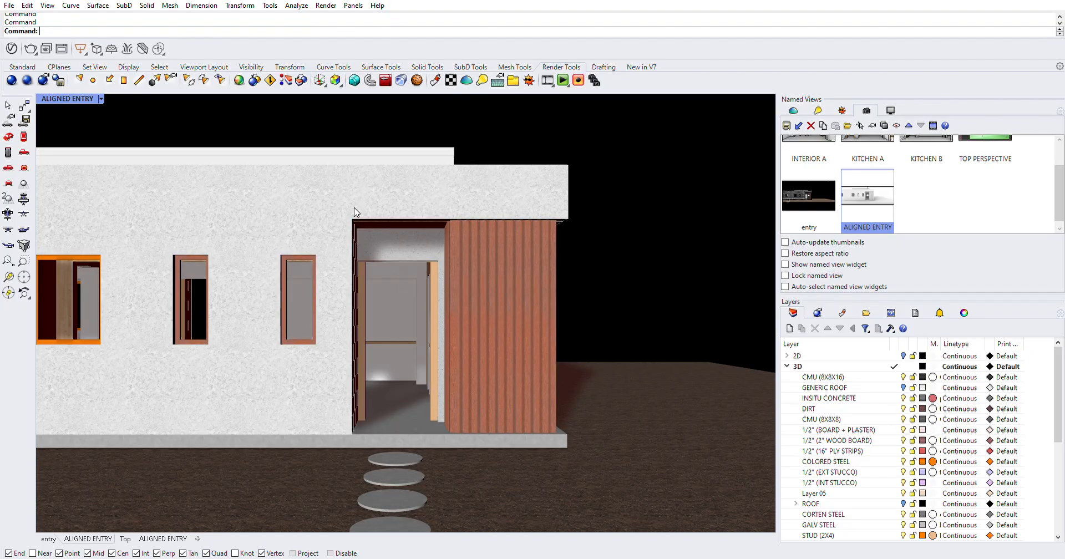
# - Widen the Material column in the layer list, and review the object properties of the corrugated cladding beside the entry
pyautogui.moveTo(944, 336); pyautogui.dragTo(971, 337)
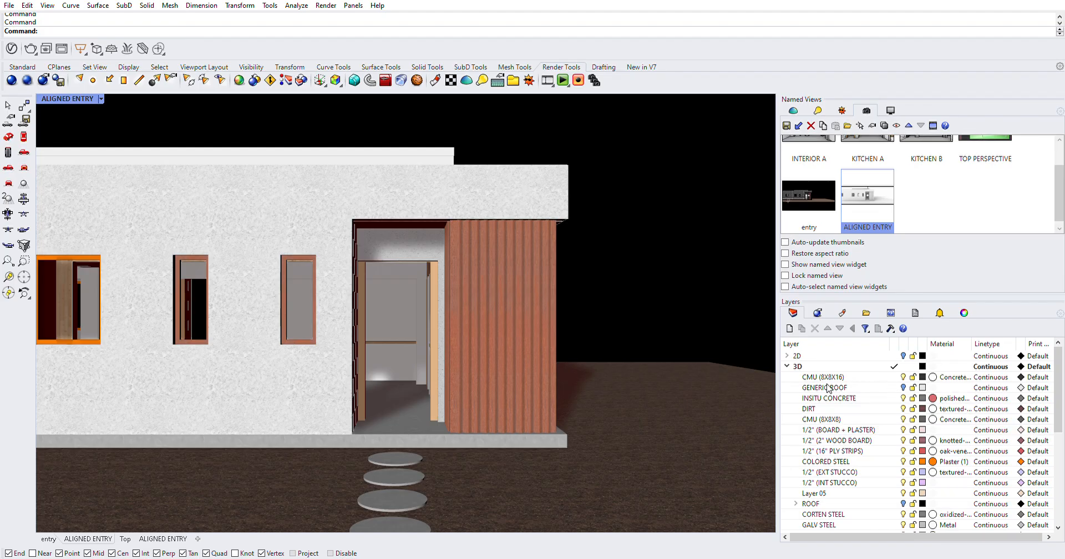
pyautogui.click(511, 289)
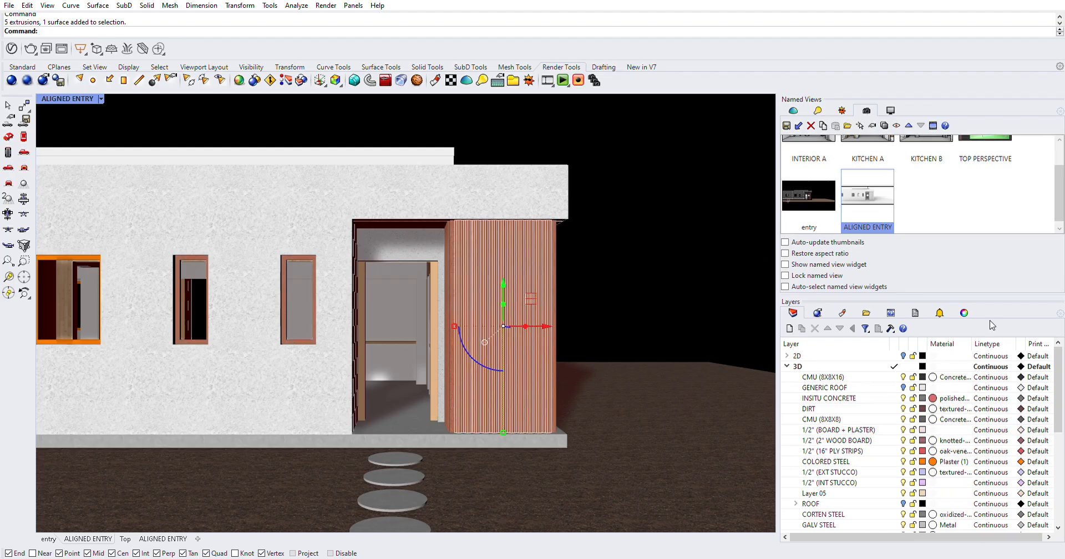
pyautogui.click(964, 312)
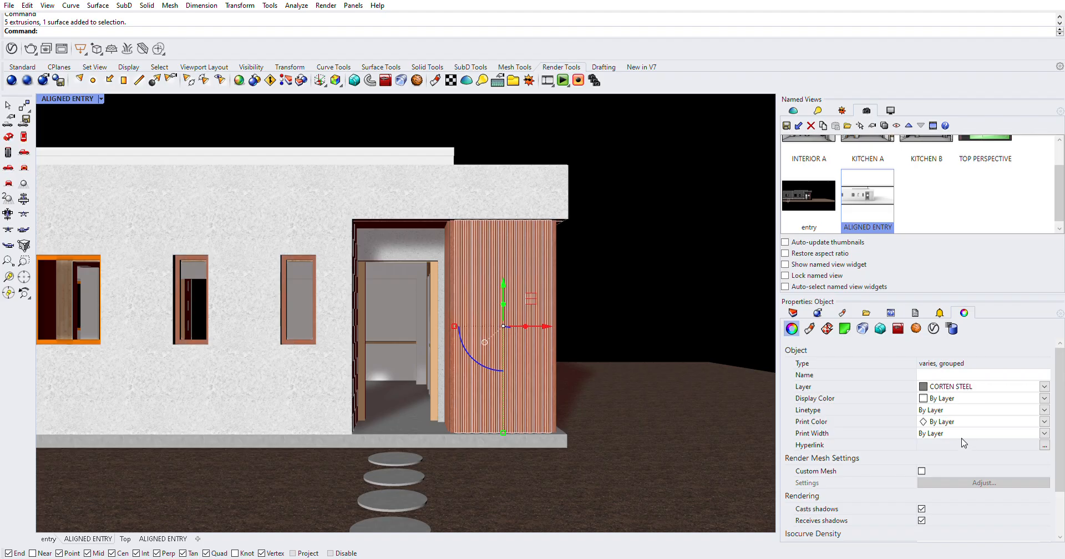
pyautogui.scroll(-3, 961, 446)
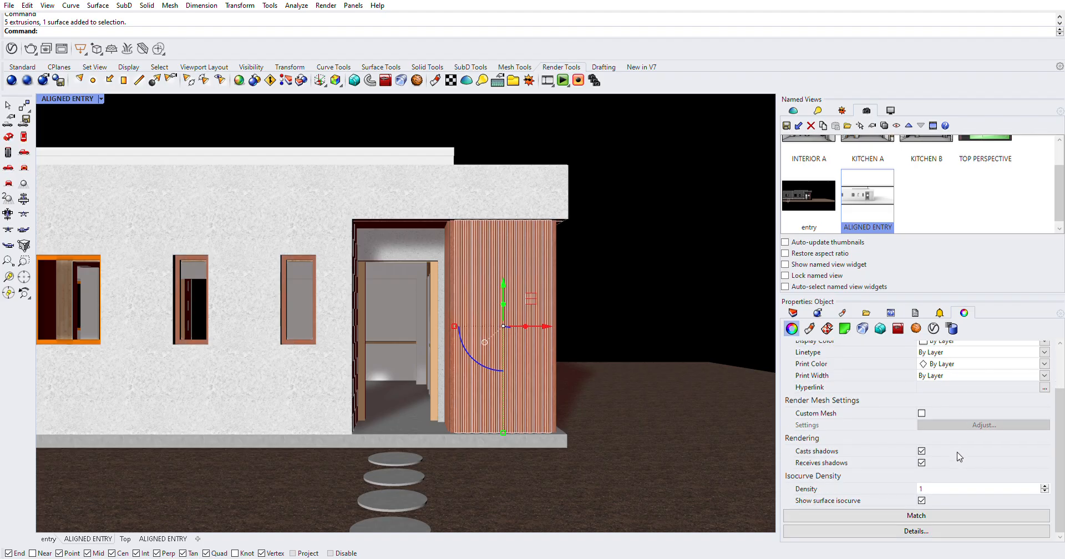
pyautogui.scroll(3, 956, 456)
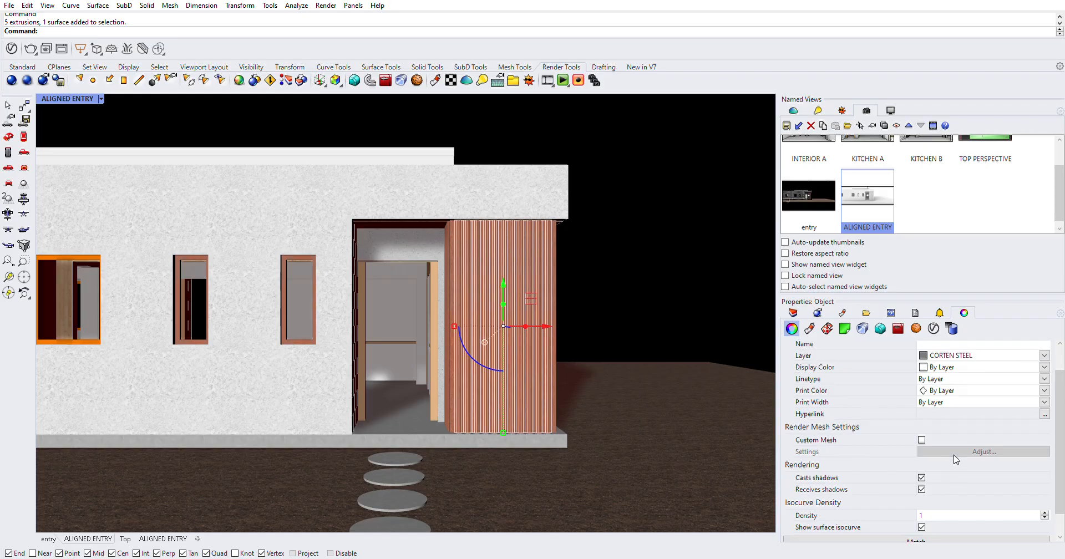
# - Highlight the INSITU CONCRETE layer in the layer list and clear the object selection
pyautogui.click(792, 313)
pyautogui.click(843, 397)
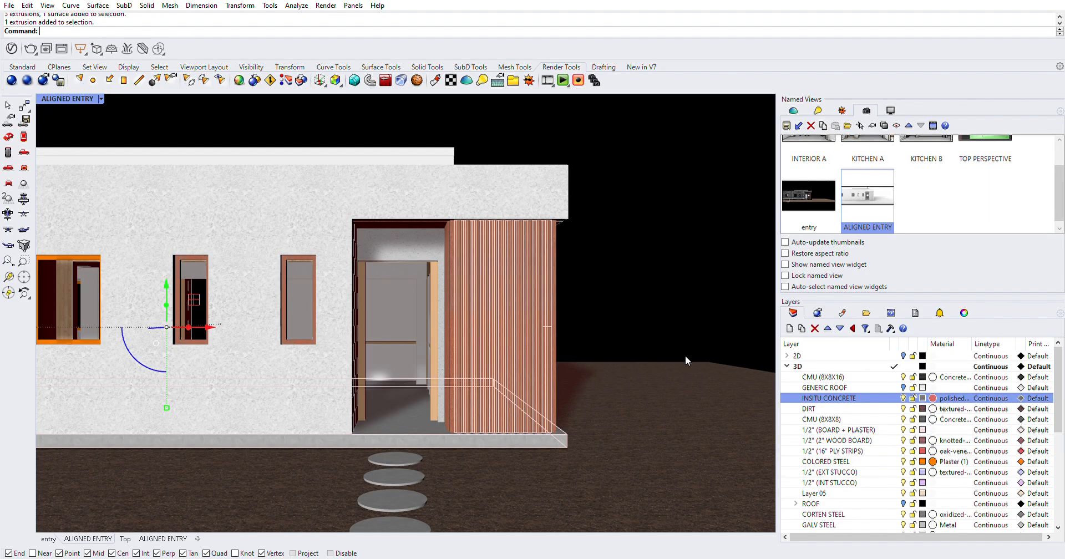
pyautogui.press('Escape')
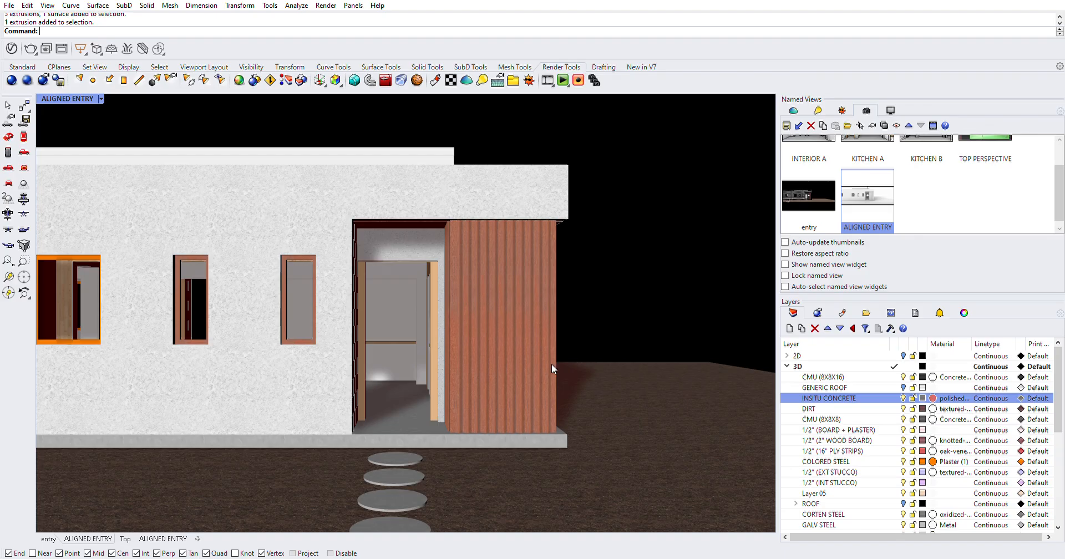
# - Try selecting objects along the exterior wall's edges, open the document's material library, and clear the selection
pyautogui.click(339, 241)
pyautogui.press('Escape')
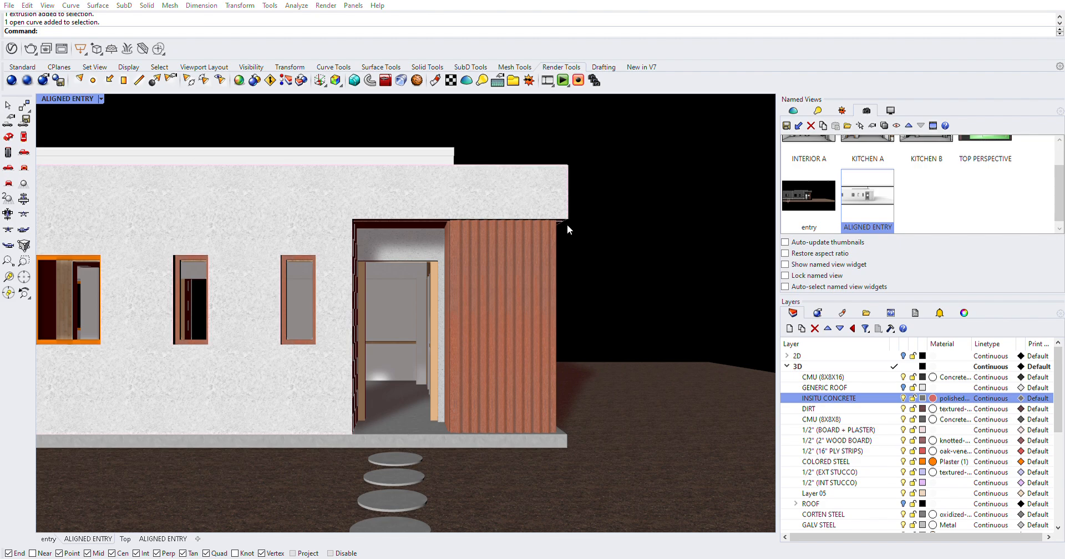
pyautogui.click(567, 224)
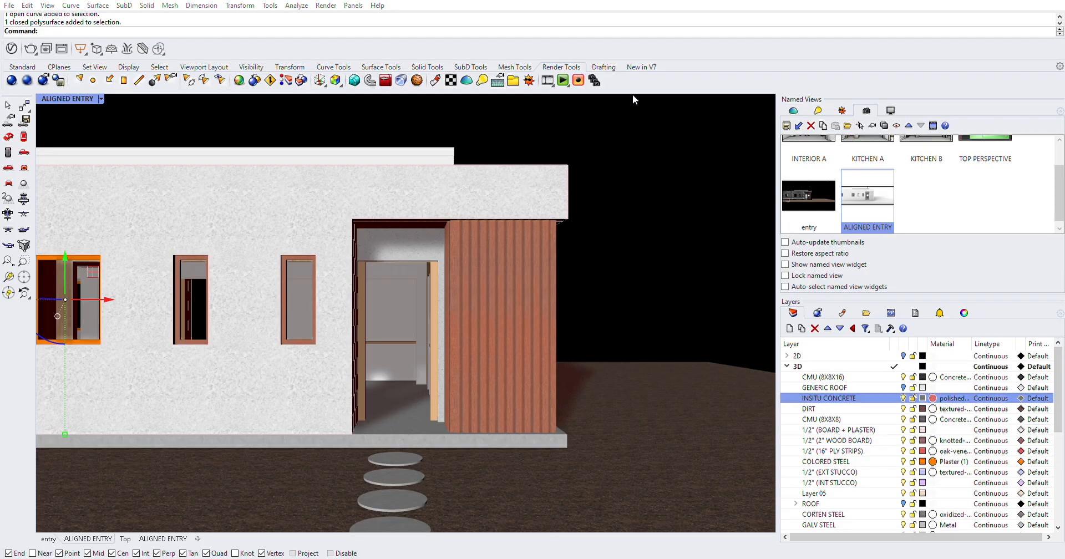
pyautogui.click(843, 306)
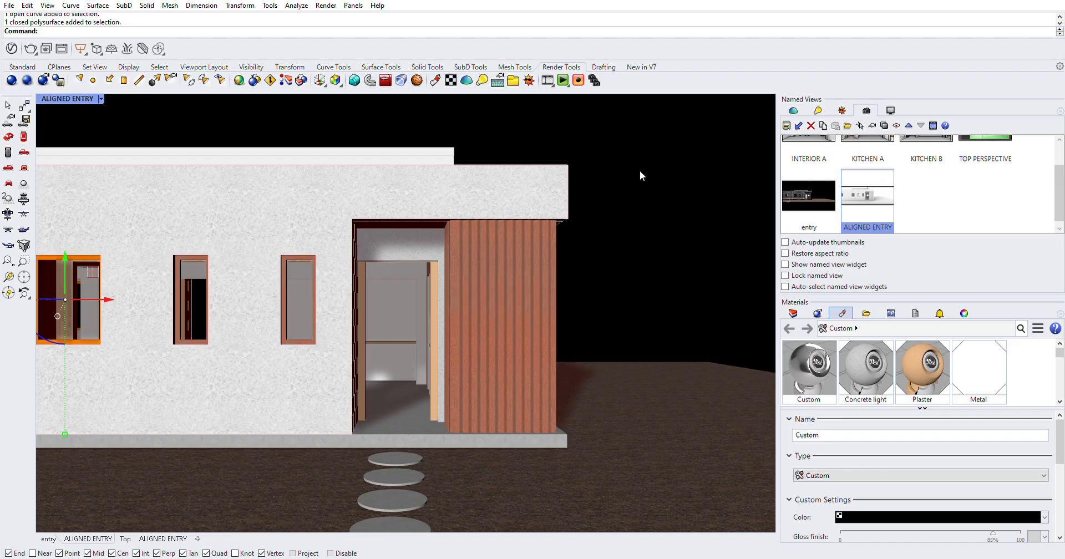
pyautogui.click(652, 251)
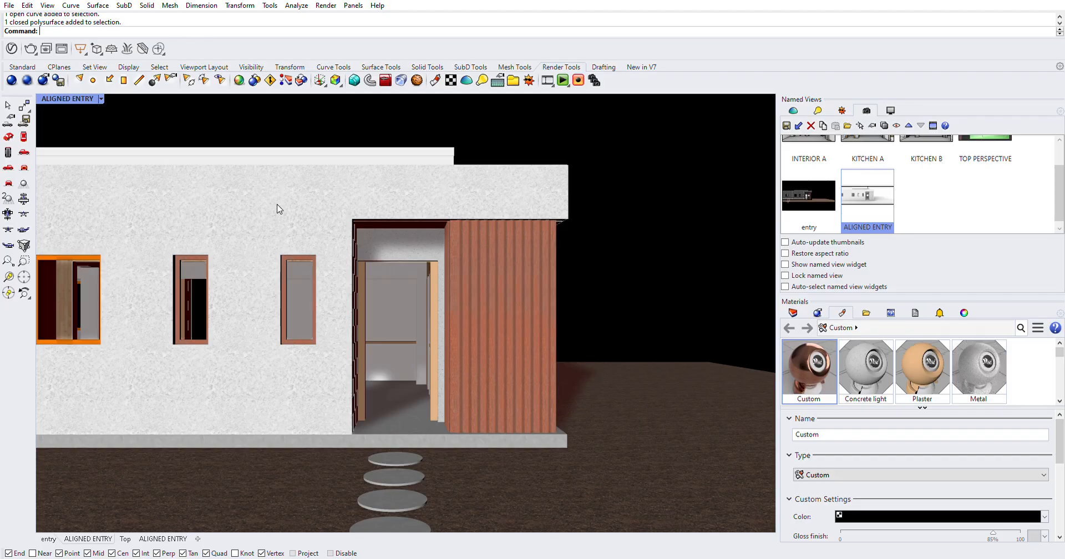
# - Select the large window in the entry facade and enlarge the material library and its thumbnail area to review the document's materials
pyautogui.click(68, 299)
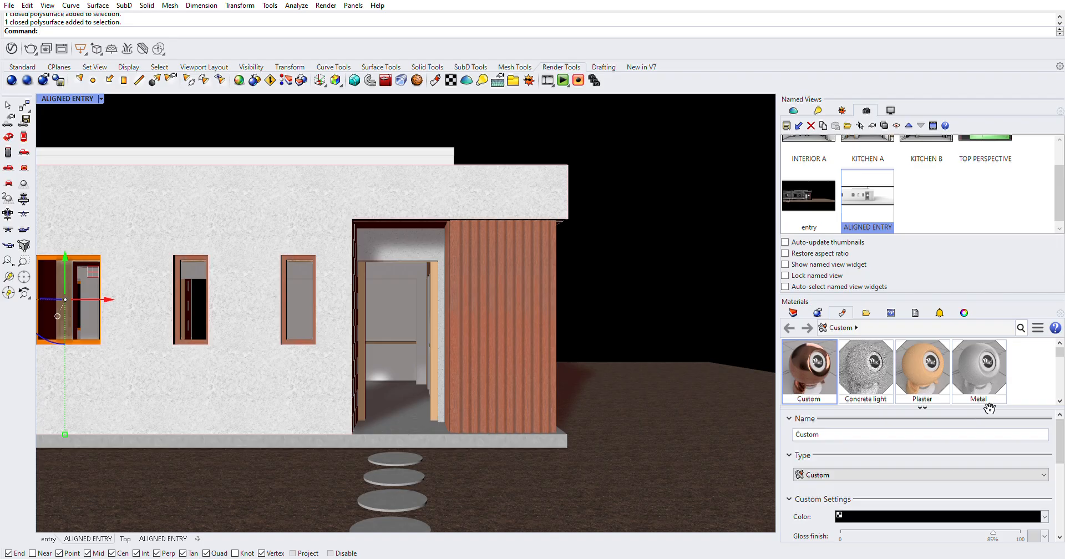
pyautogui.moveTo(987, 411); pyautogui.dragTo(986, 477)
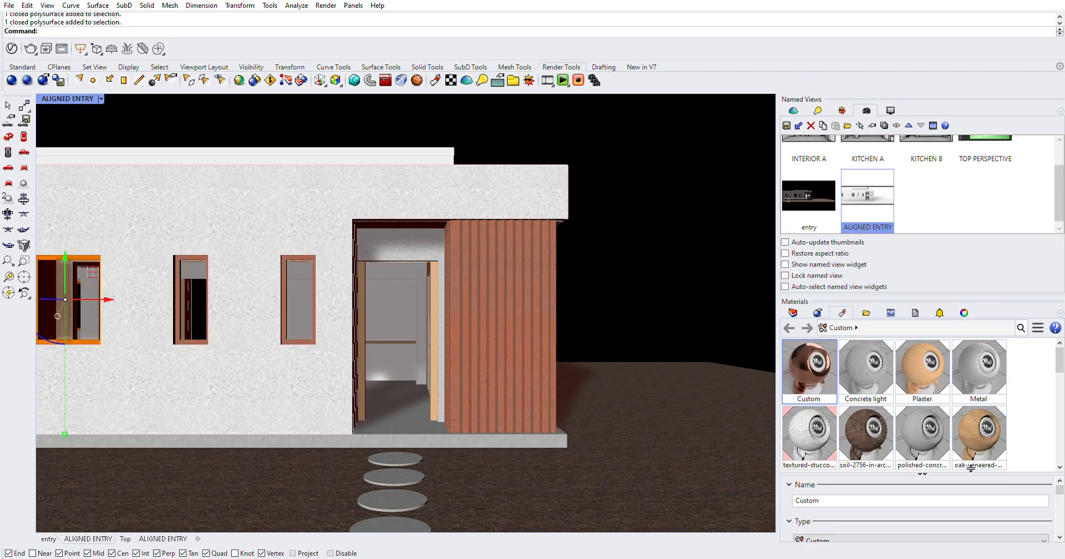
pyautogui.scroll(-1, 934, 409)
pyautogui.scroll(-2, 934, 409)
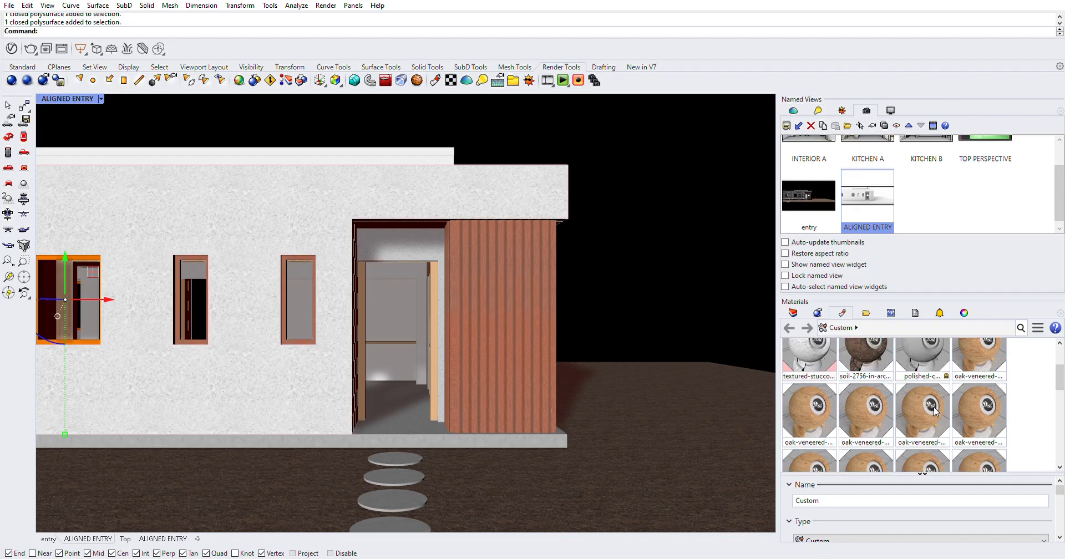
pyautogui.scroll(4, 933, 407)
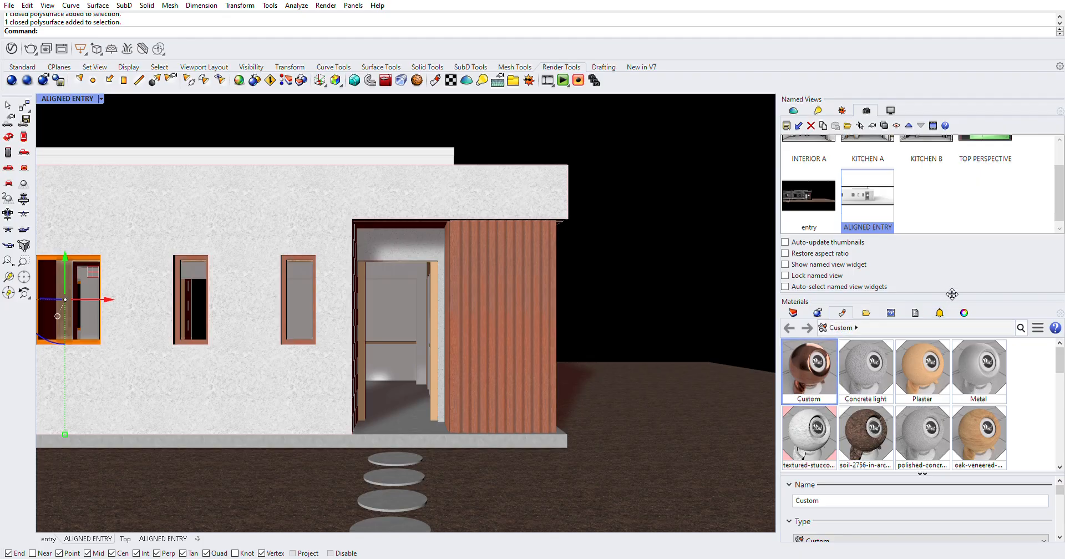
pyautogui.moveTo(949, 290); pyautogui.dragTo(949, 145)
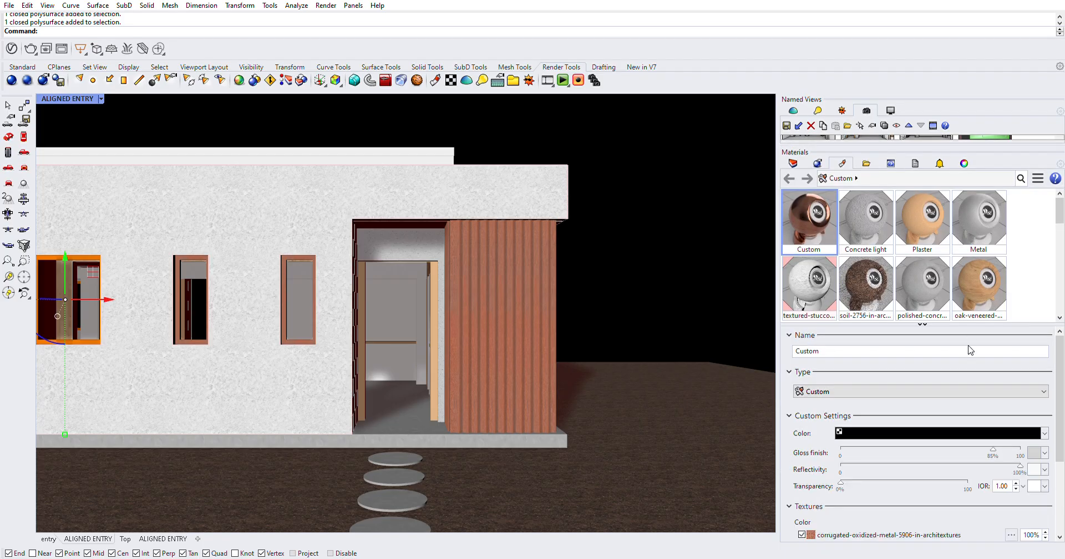
# - Select the entry's wooden door post, look into additional type options for the Custom material, and clear the selection
pyautogui.click(702, 301)
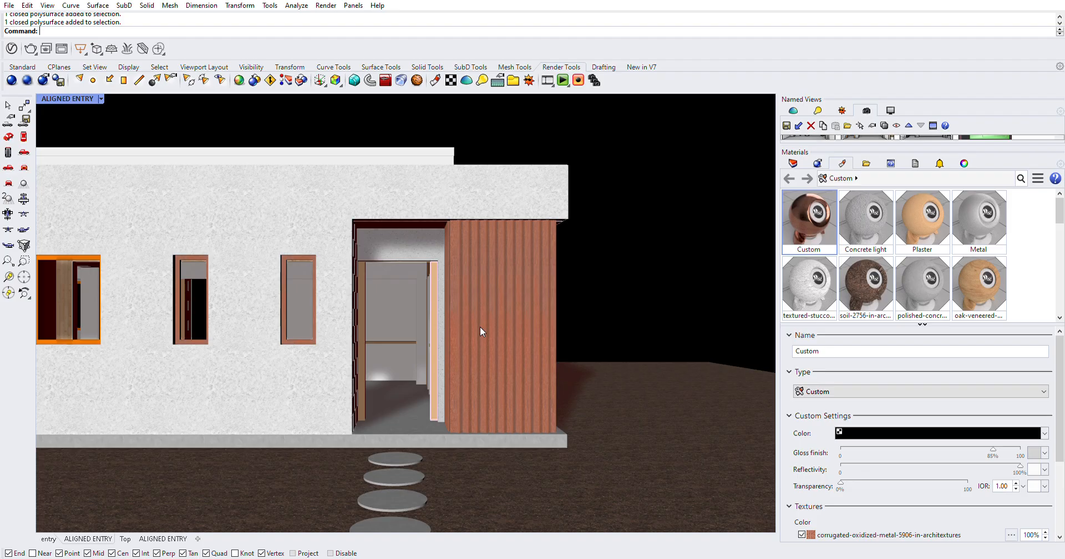
pyautogui.click(915, 389)
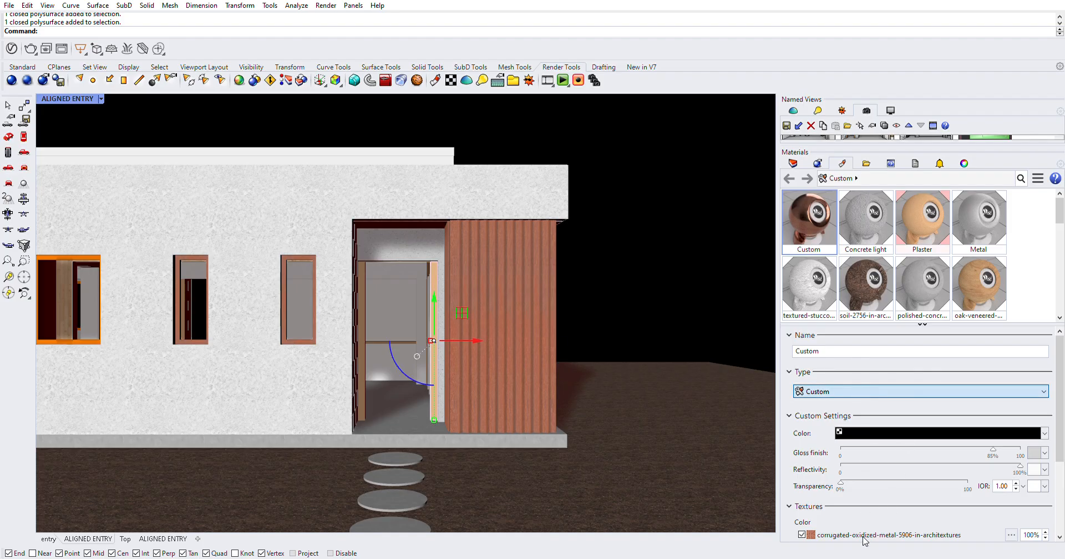
pyautogui.click(849, 515)
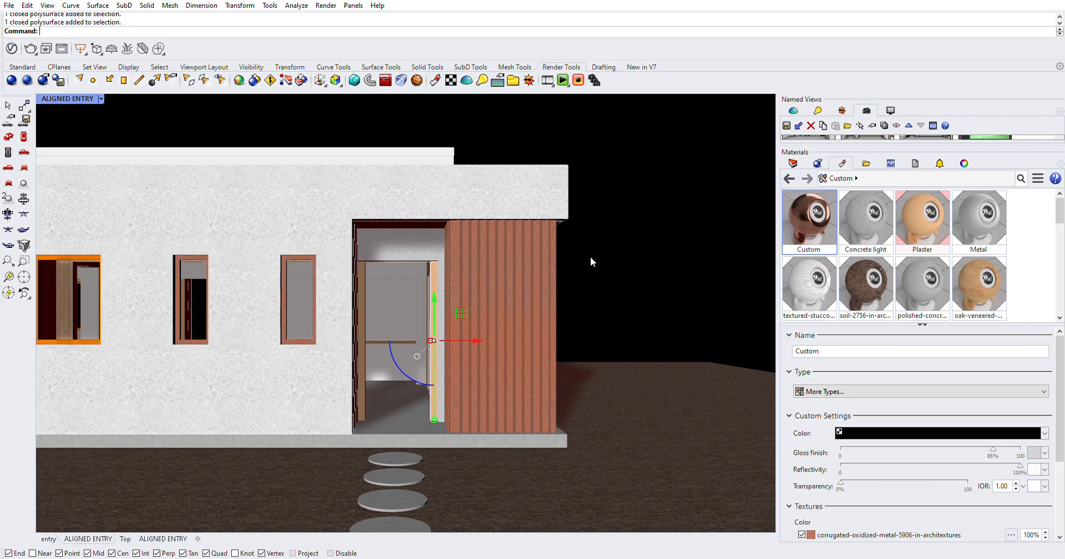
pyautogui.click(603, 270)
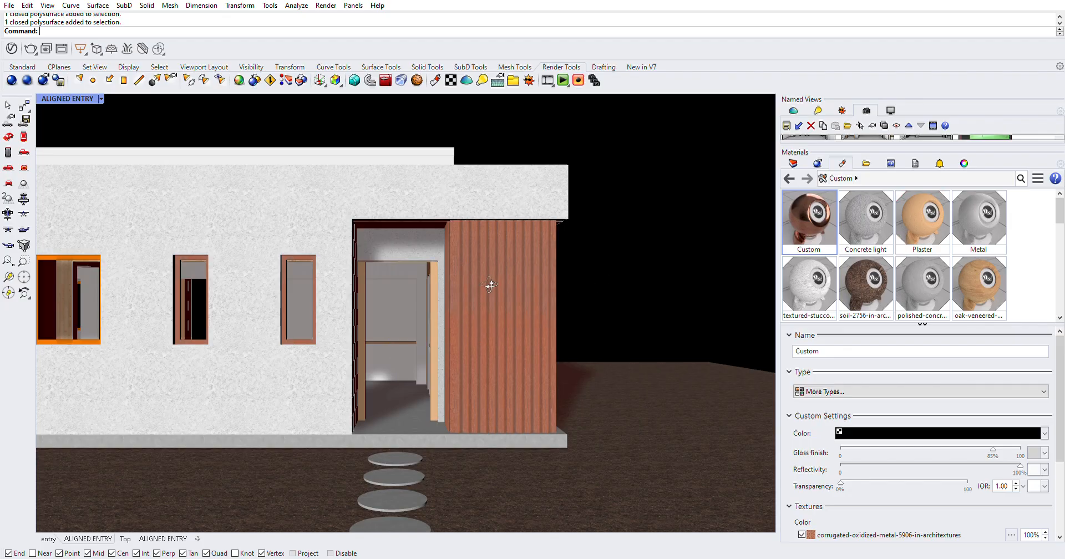
# - Select the whole building, zoom all viewports to it, and clear the selection to examine it from an angled overhead view
pyautogui.moveTo(490, 283); pyautogui.dragTo(501, 290, button='right')
pyautogui.scroll(-4, 430, 272)
pyautogui.scroll(-8, 430, 272)
pyautogui.scroll(10, 497, 318)
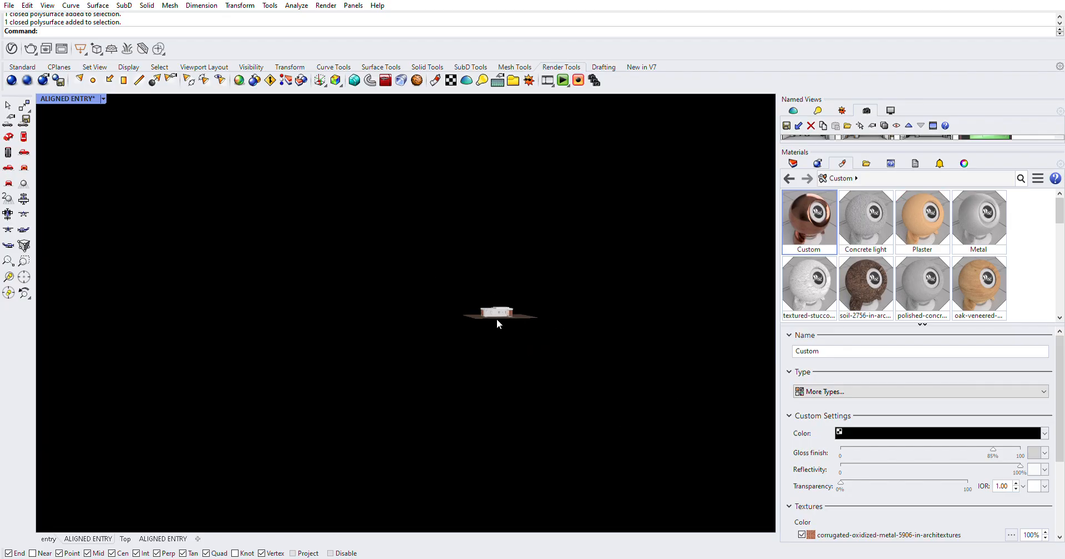
pyautogui.scroll(-7, 513, 298)
pyautogui.moveTo(443, 232); pyautogui.dragTo(647, 333)
pyautogui.moveTo(613, 283); pyautogui.dragTo(637, 318, button='right')
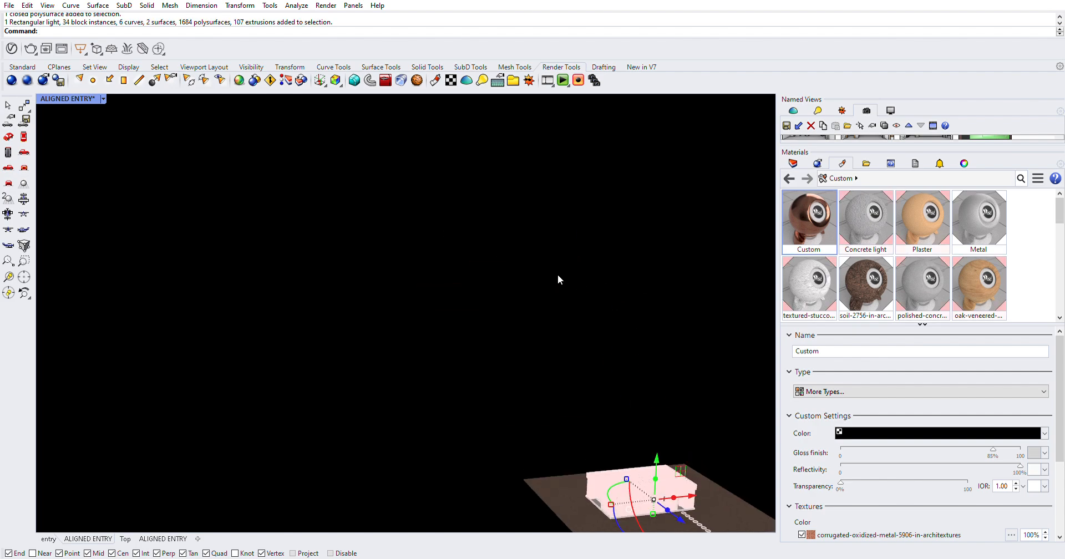
pyautogui.scroll(-6, 559, 276)
pyautogui.scroll(8, 633, 382)
pyautogui.scroll(-3, 634, 382)
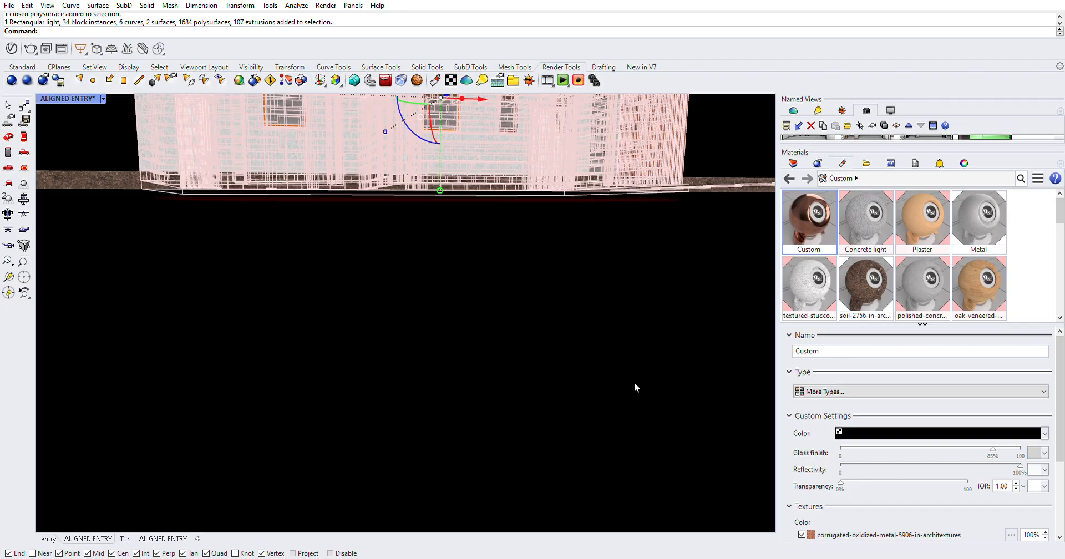
pyautogui.write('zsa')
pyautogui.press('Return')
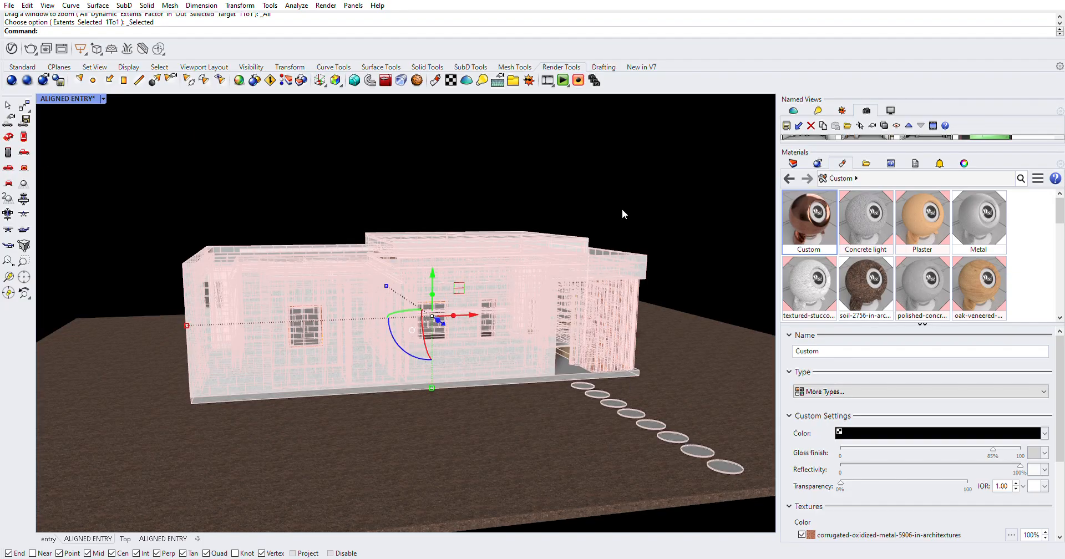
pyautogui.click(631, 169)
pyautogui.moveTo(570, 290); pyautogui.dragTo(597, 303, button='right')
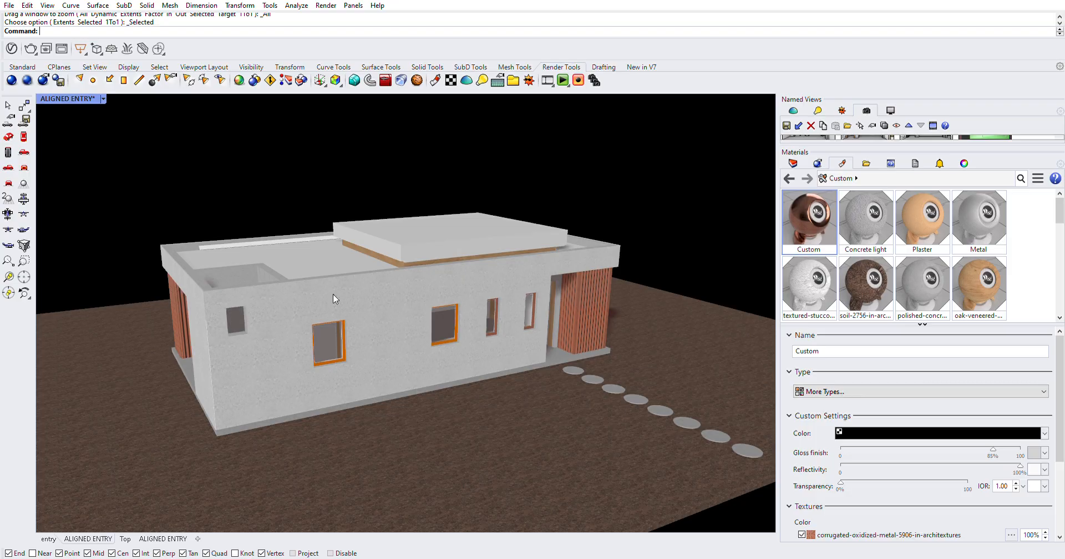
# - Select the exterior stucco wall and switch the viewport to Shaded display mode
pyautogui.scroll(5, 516, 434)
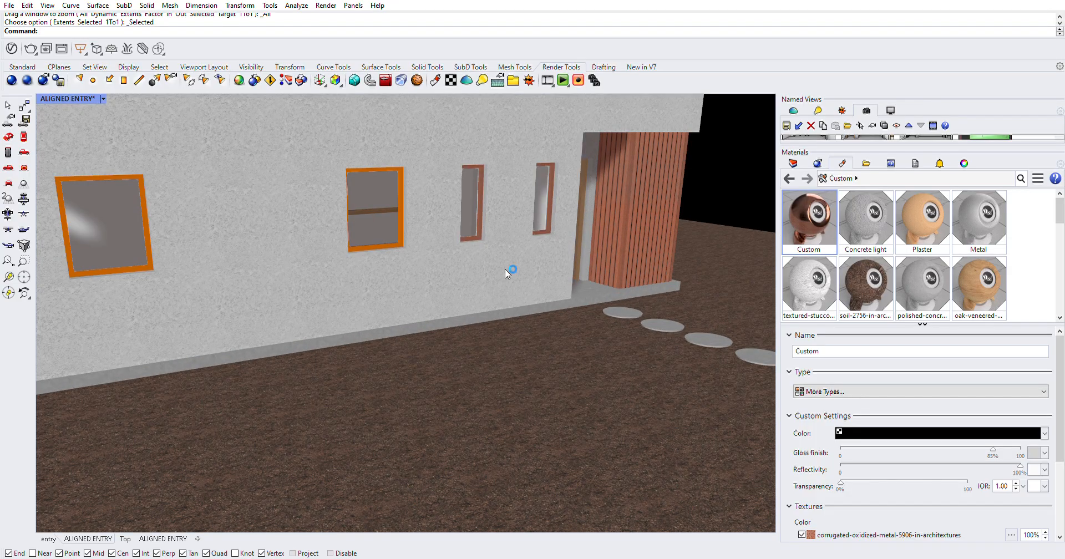
pyautogui.click(392, 277)
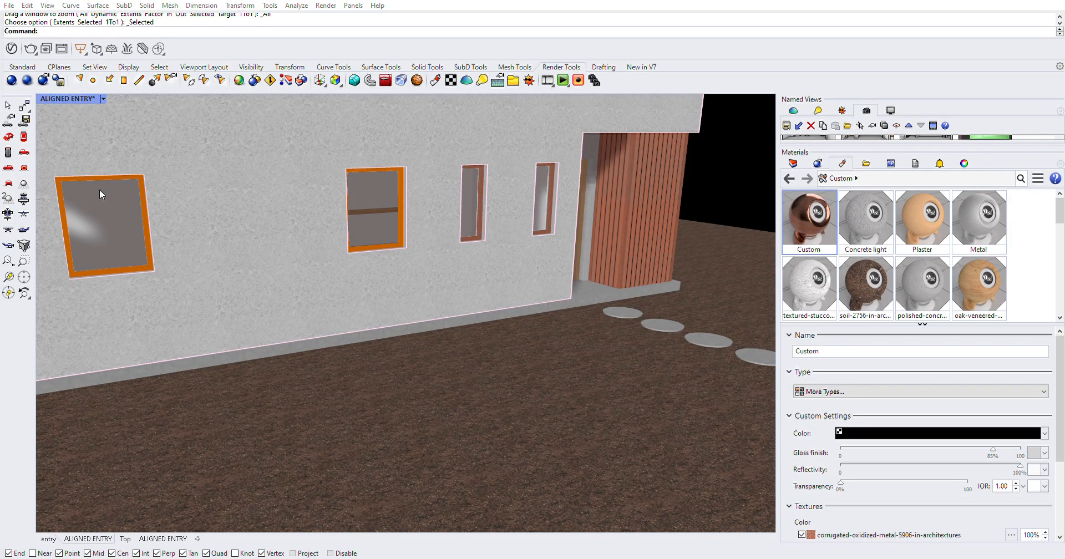
pyautogui.hotkey('ctrl', 'alt', 's')
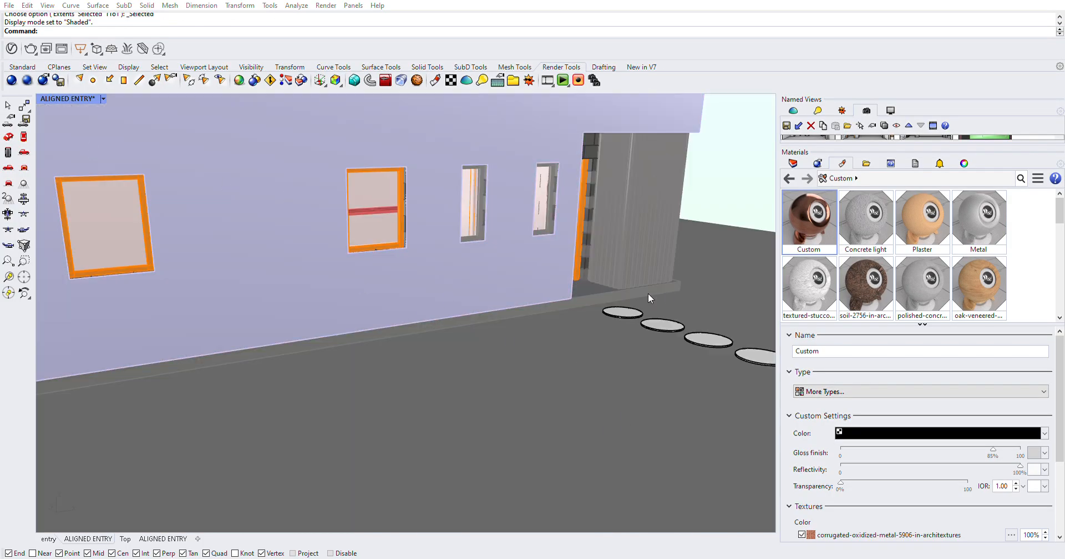
# - Set the object display mode of the whole building to Rendered with SetObjectDisplayMode, and clear the selection
pyautogui.scroll(-5, 702, 248)
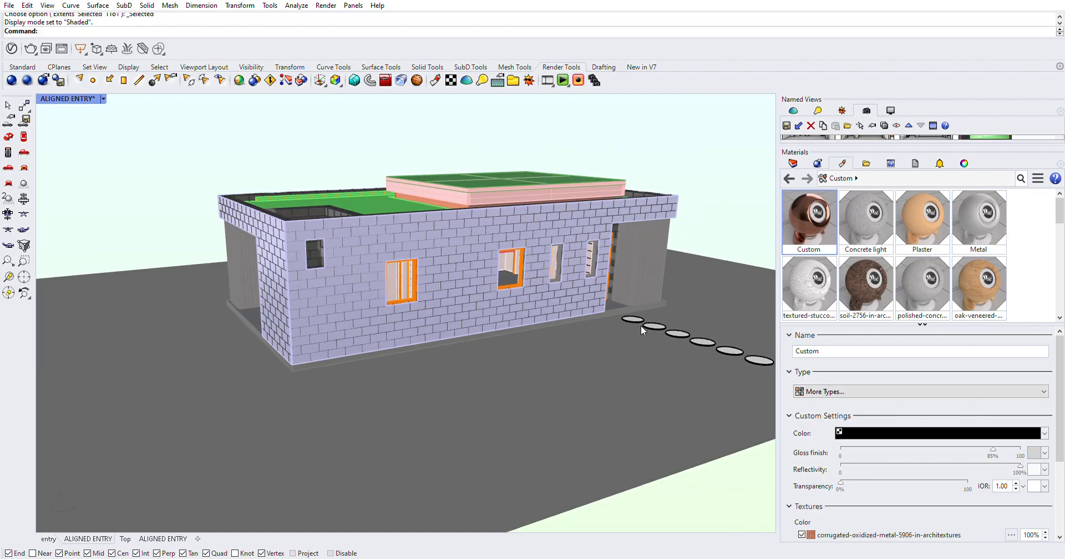
pyautogui.moveTo(140, 136); pyautogui.dragTo(723, 371)
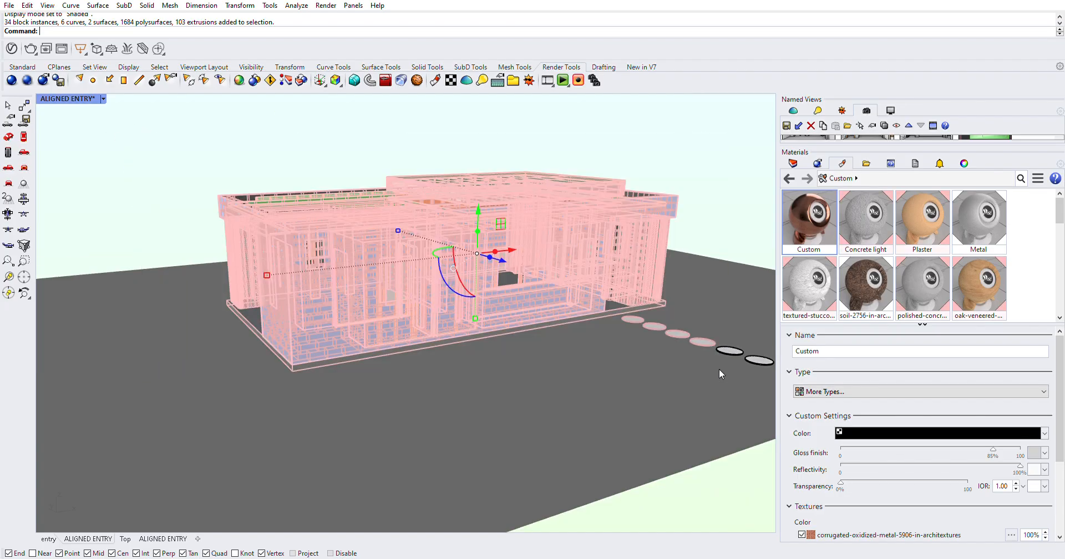
pyautogui.write('SetObjectDisplayMode')
pyautogui.press('Return')
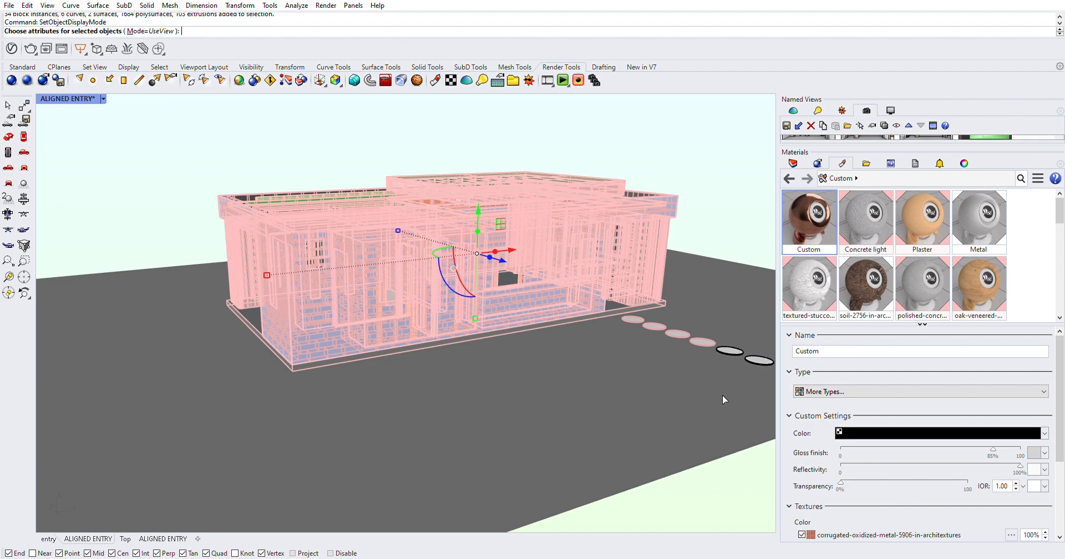
pyautogui.write('M')
pyautogui.press('Return')
pyautogui.write('R')
pyautogui.press('Return')
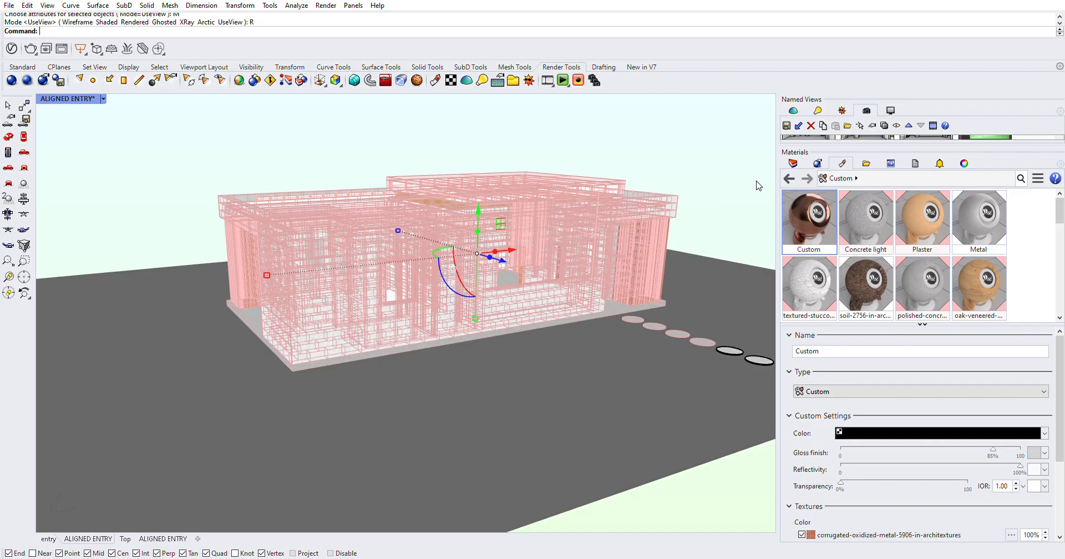
pyautogui.click(759, 186)
pyautogui.scroll(-1, 958, 284)
pyautogui.scroll(1, 963, 288)
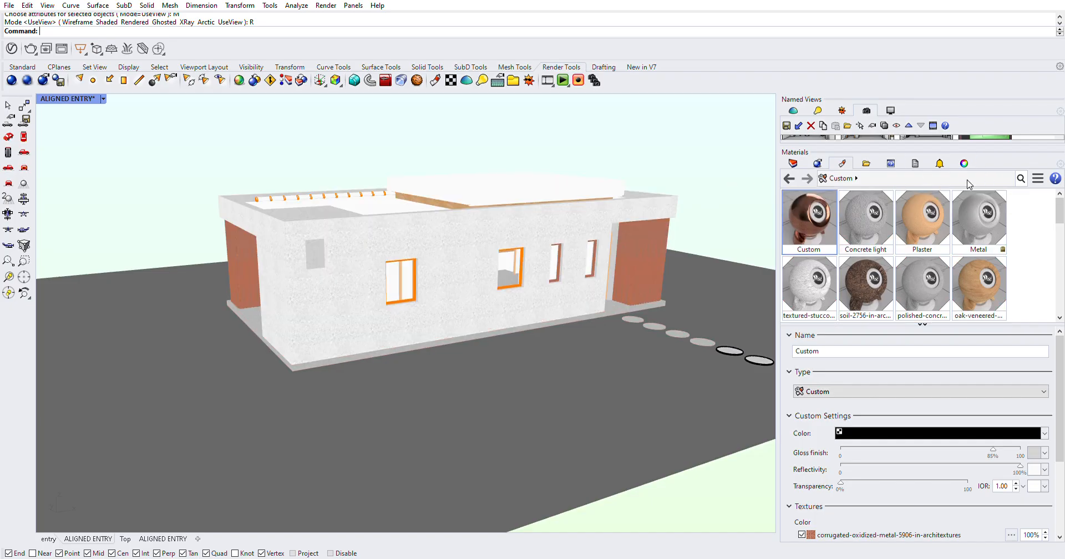
# - Show the layer list, enlarge the named views area, and restore the named views KITCHEN A and INTERIOR A in turn
pyautogui.click(793, 164)
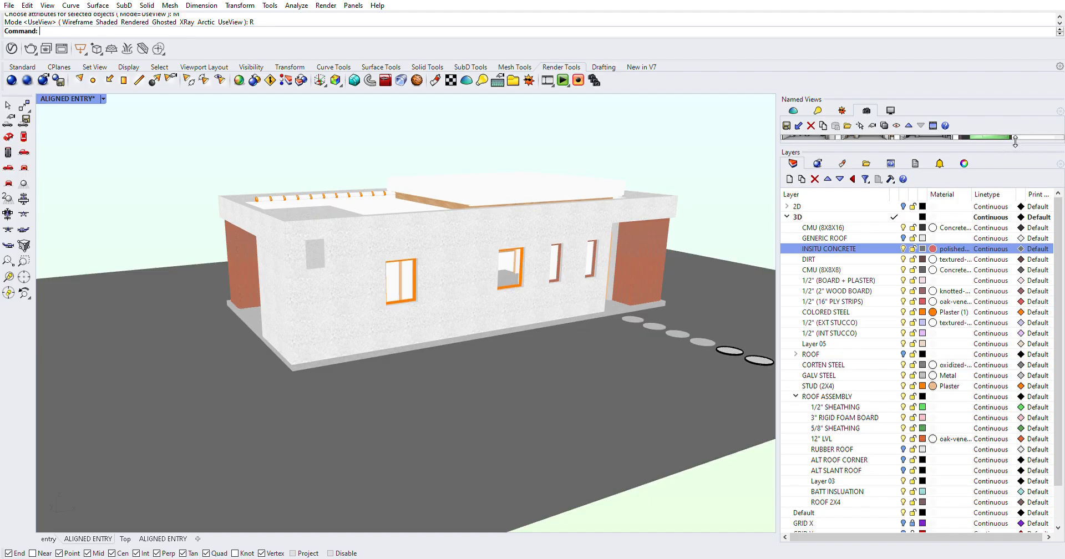
pyautogui.moveTo(1013, 137); pyautogui.dragTo(998, 189)
pyautogui.doubleClick(878, 143)
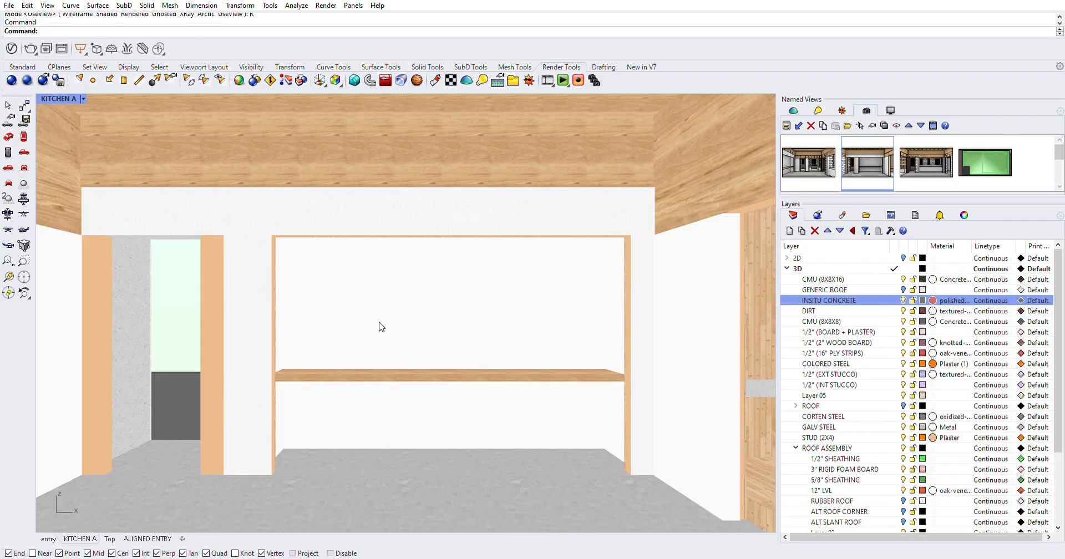
pyautogui.doubleClick(811, 169)
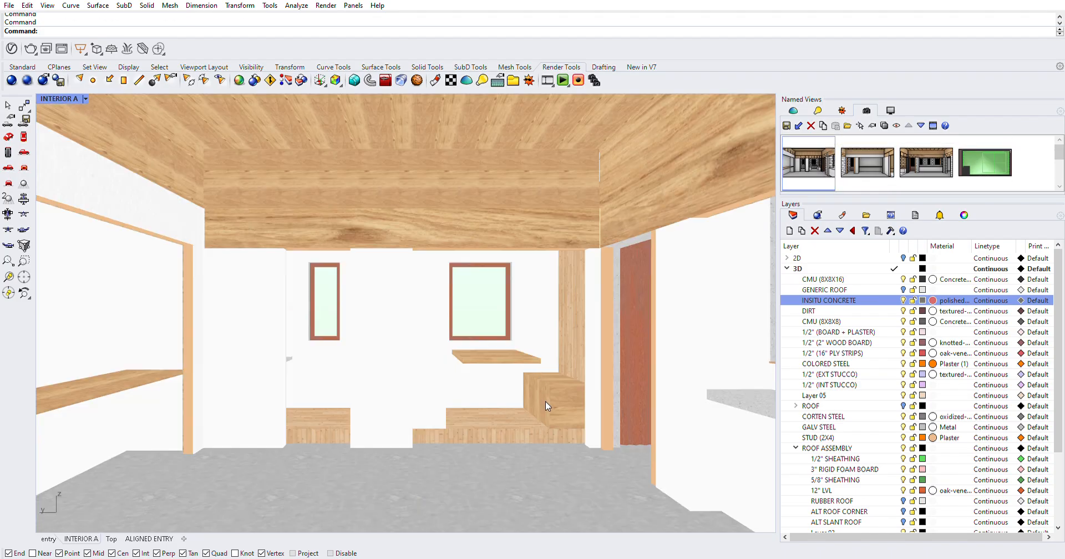
# - Select the wooden bench block beside the table, zoom to it, and switch the viewport to Rendered display mode
pyautogui.click(545, 402)
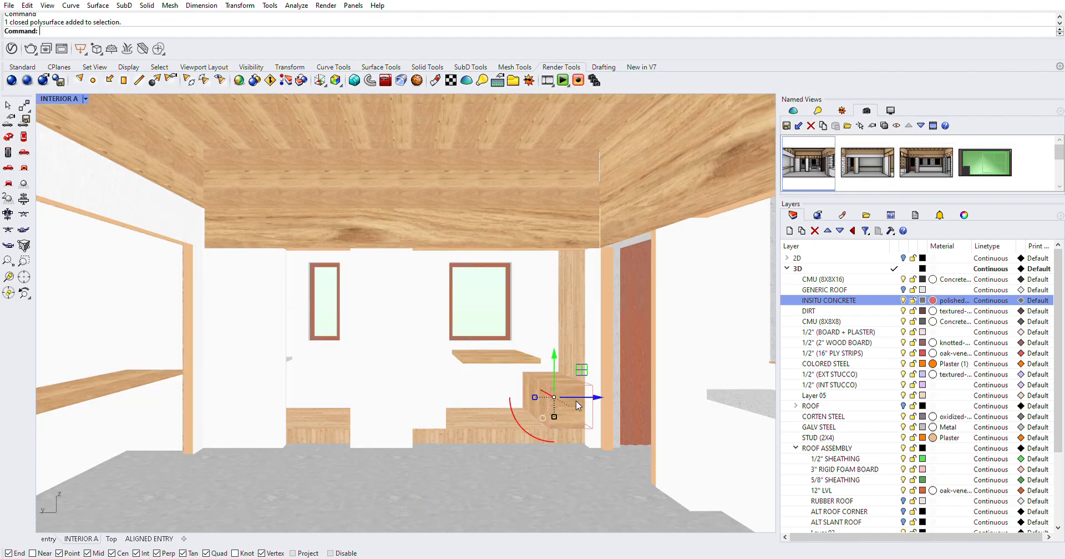
pyautogui.write('zsa')
pyautogui.press('Return')
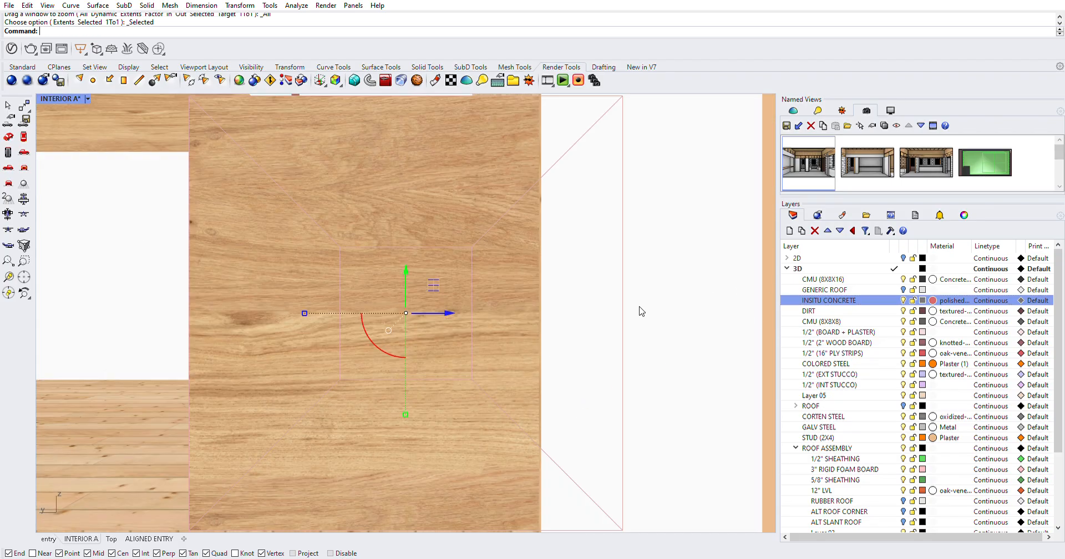
pyautogui.scroll(-7, 646, 310)
pyautogui.moveTo(574, 324); pyautogui.dragTo(547, 278, button='right')
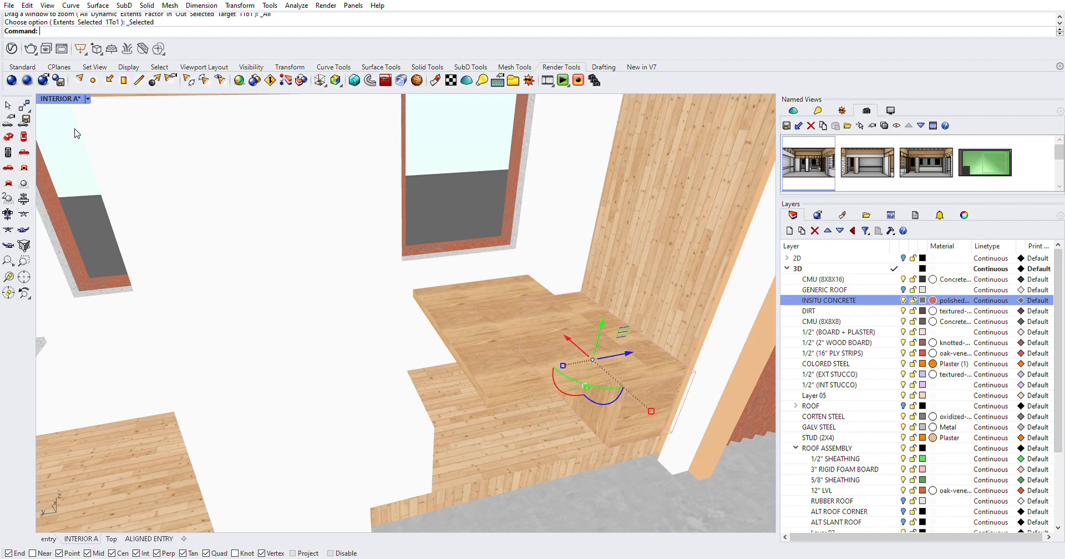
pyautogui.hotkey('ctrl', 'alt', 'r')
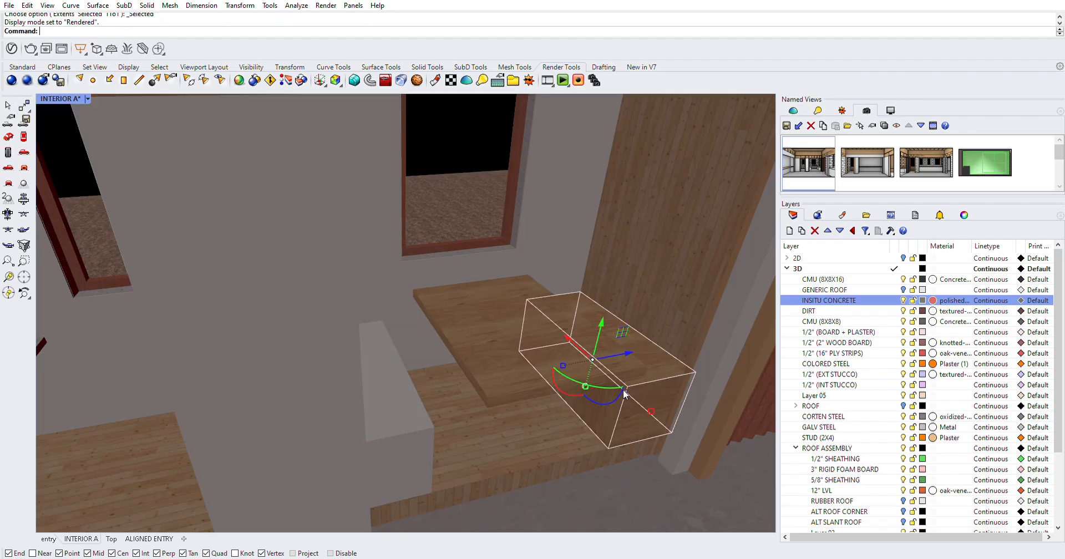
# - Add the white bench block to the selection, isolate both blocks, and clear the selection to view them
pyautogui.keyDown('shift'); pyautogui.click(398, 414); pyautogui.keyUp('shift')
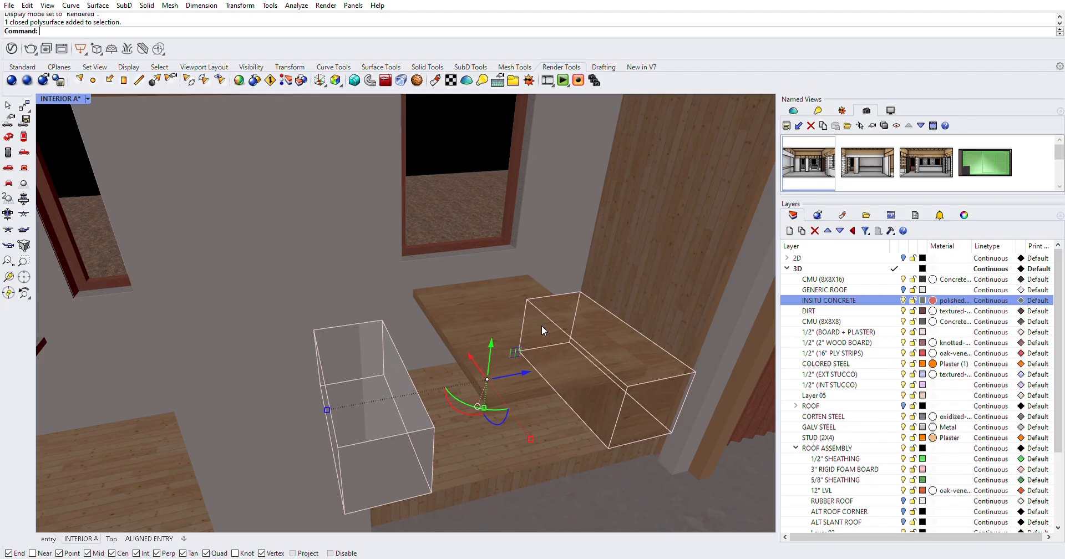
pyautogui.write('I')
pyautogui.press('Return')
pyautogui.press('Escape')
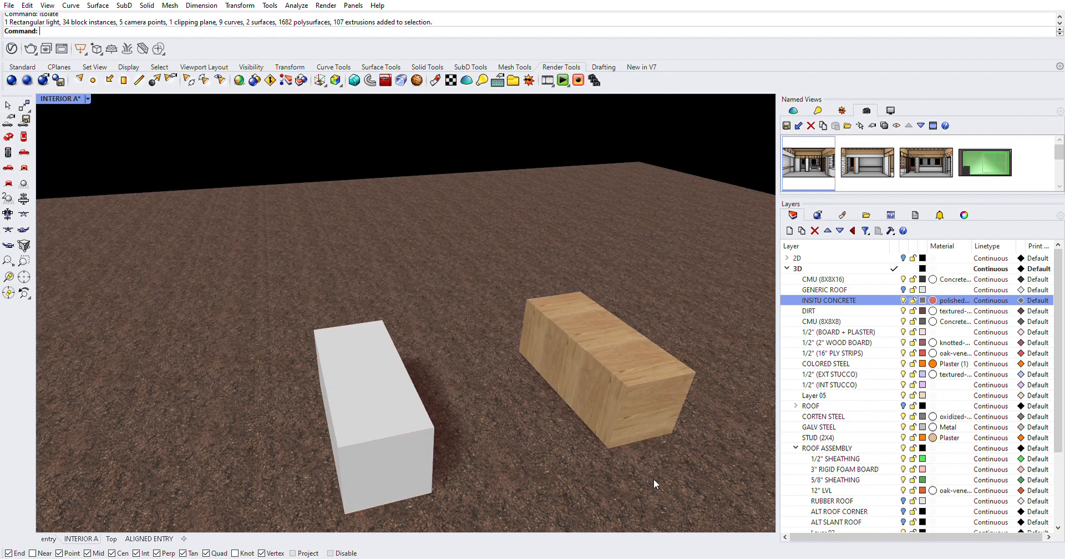
pyautogui.moveTo(554, 387); pyautogui.dragTo(572, 367, button='right')
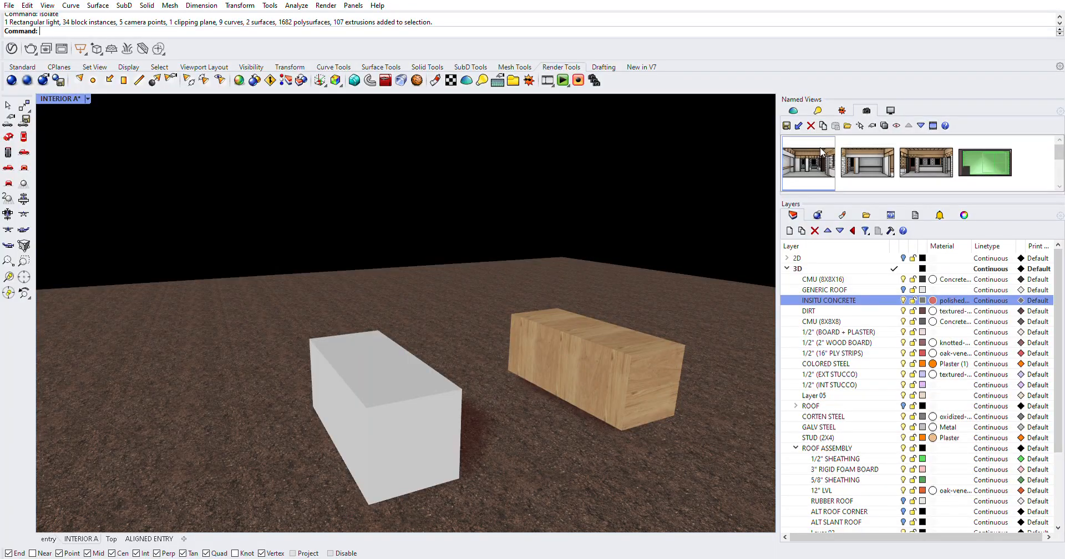
# - Show the document's lights in an enlarged list and turn on the Skylight
pyautogui.click(842, 109)
pyautogui.click(816, 109)
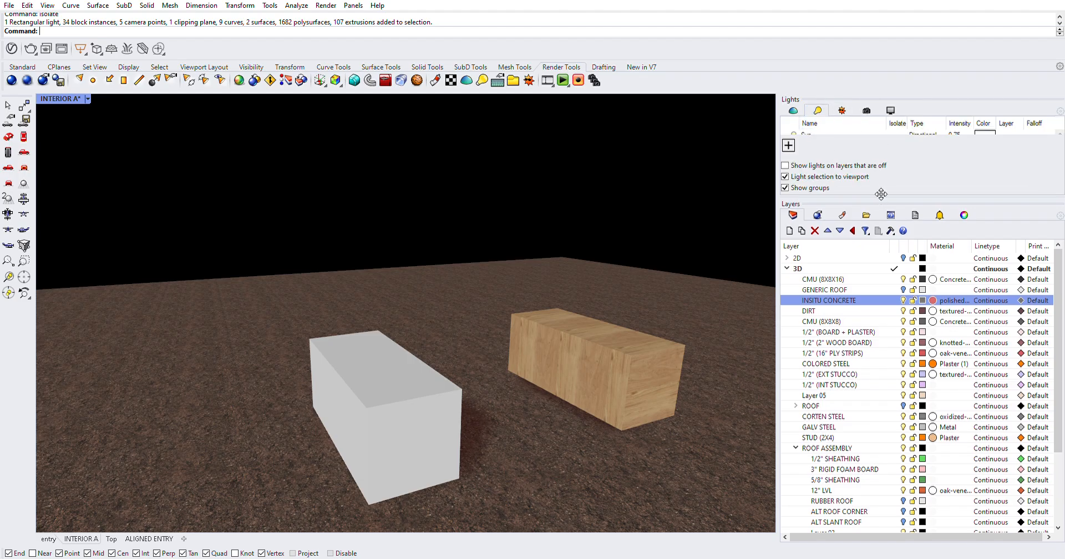
pyautogui.moveTo(880, 194); pyautogui.dragTo(881, 262)
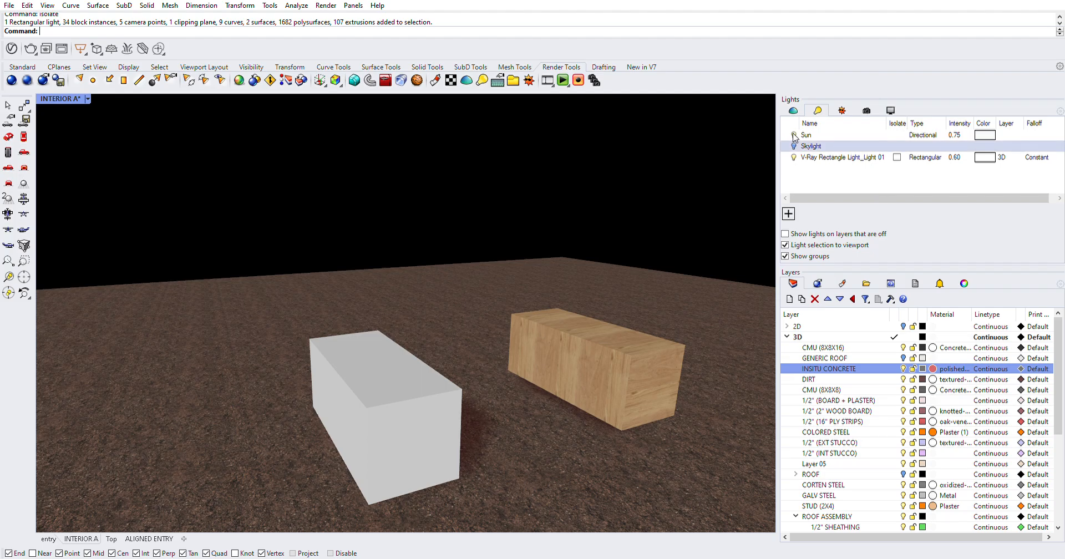
pyautogui.click(793, 145)
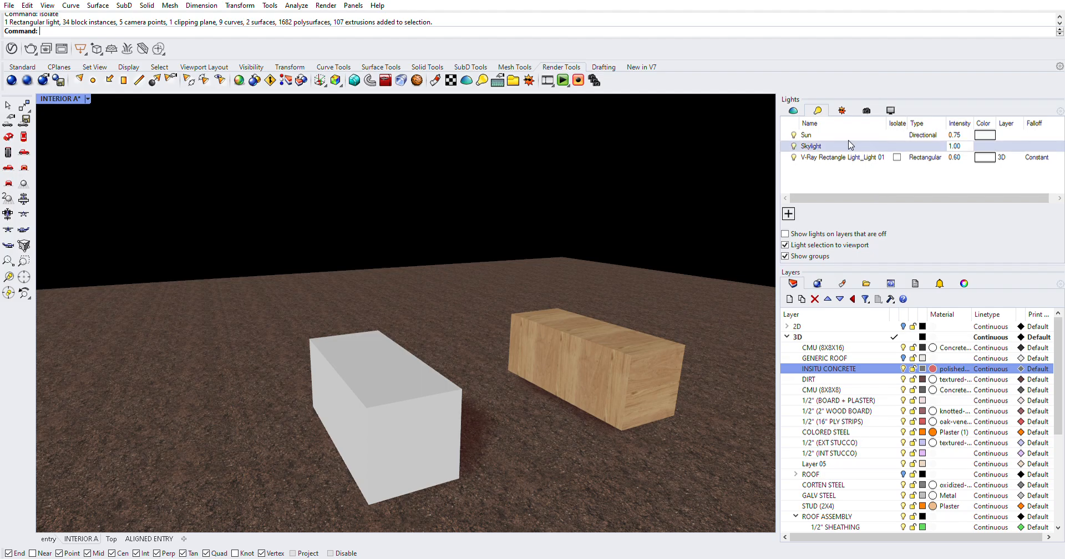
# - Turn off the Skylight, show the viewport's display settings, and view the two isolated blocks from different angles
pyautogui.click(794, 146)
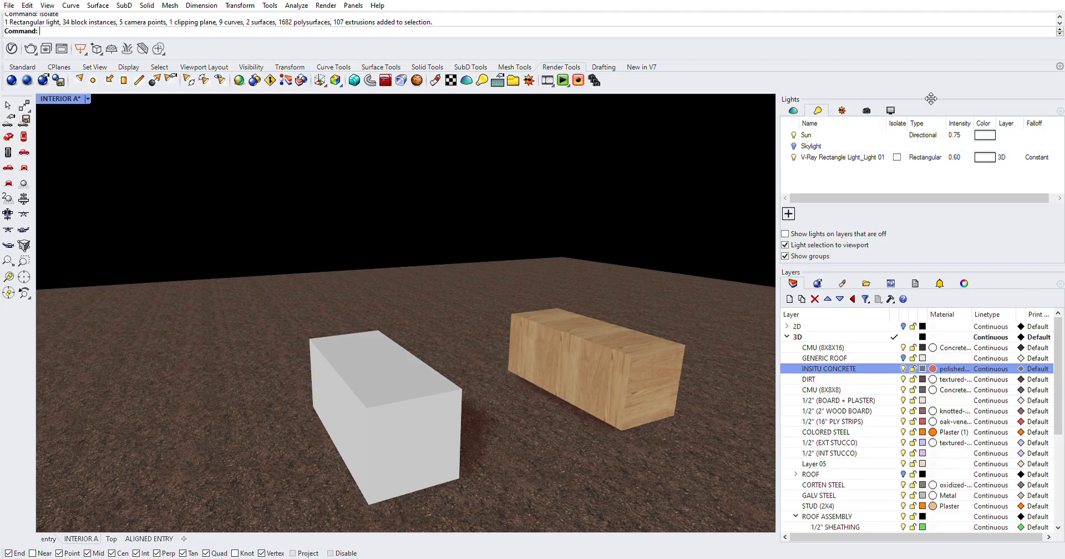
pyautogui.click(890, 109)
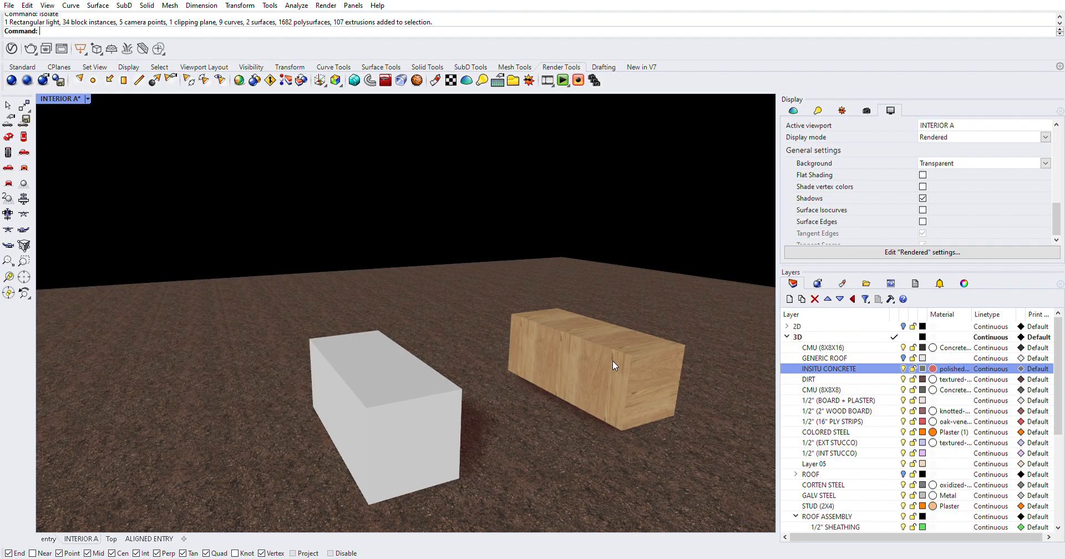
pyautogui.moveTo(586, 442); pyautogui.dragTo(498, 429, button='right')
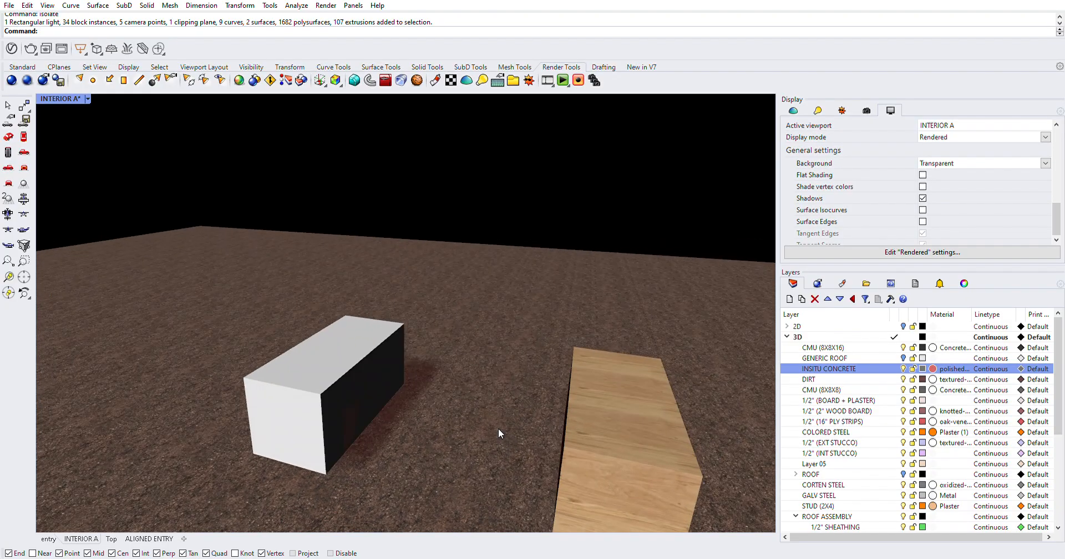
pyautogui.moveTo(594, 463); pyautogui.dragTo(687, 463, button='right')
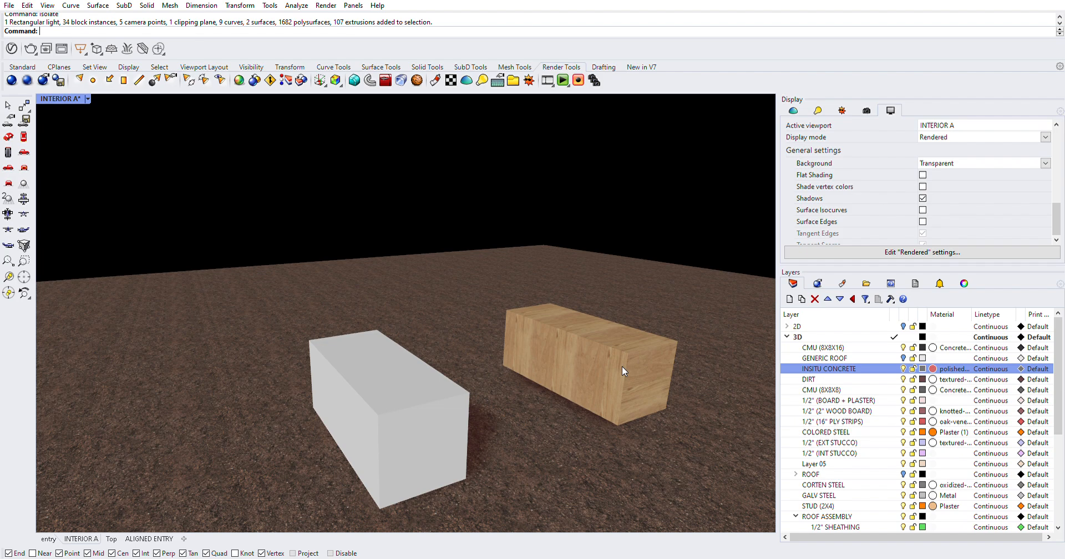
# - Select the wooden block, check the materials library and the view properties, and clear the selection
pyautogui.click(610, 352)
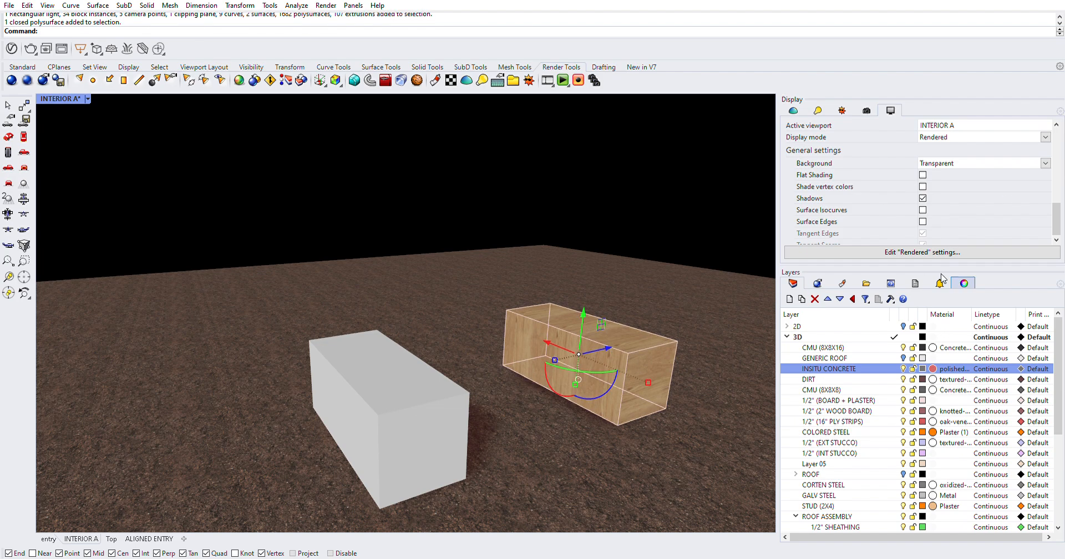
pyautogui.click(841, 283)
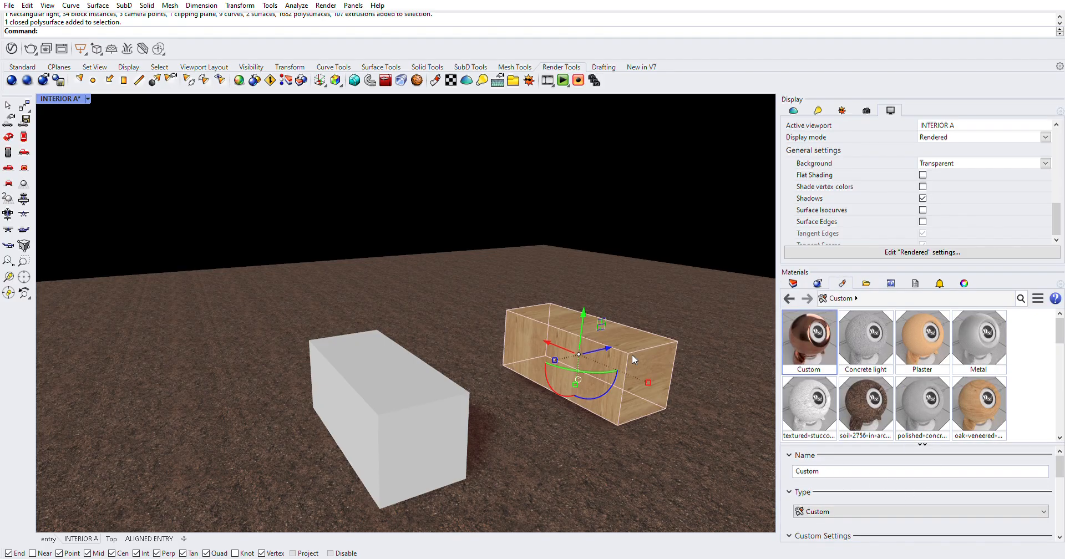
pyautogui.click(622, 183)
pyautogui.click(964, 283)
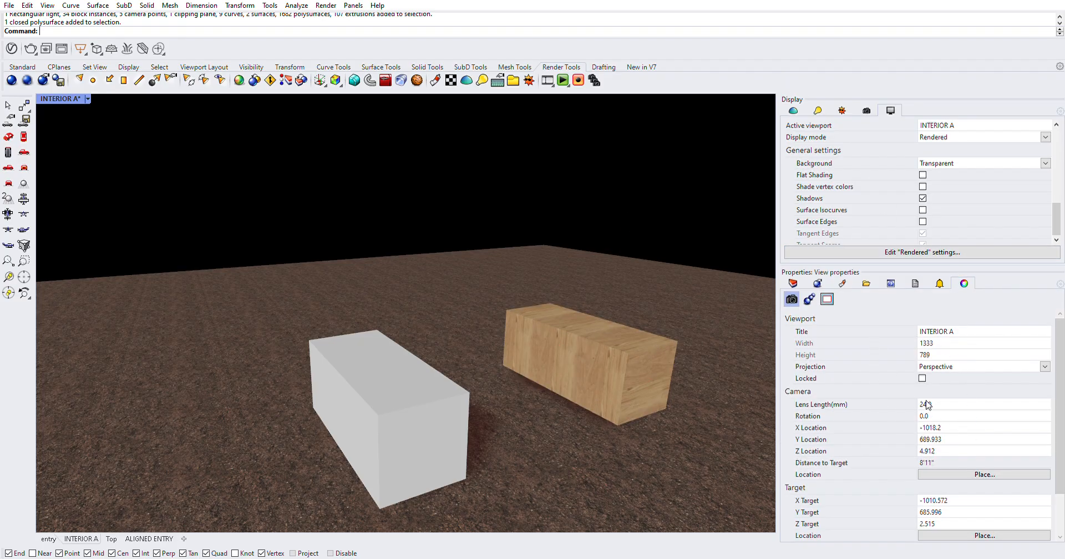
pyautogui.scroll(-2, 882, 406)
pyautogui.click(584, 359)
pyautogui.press('Escape')
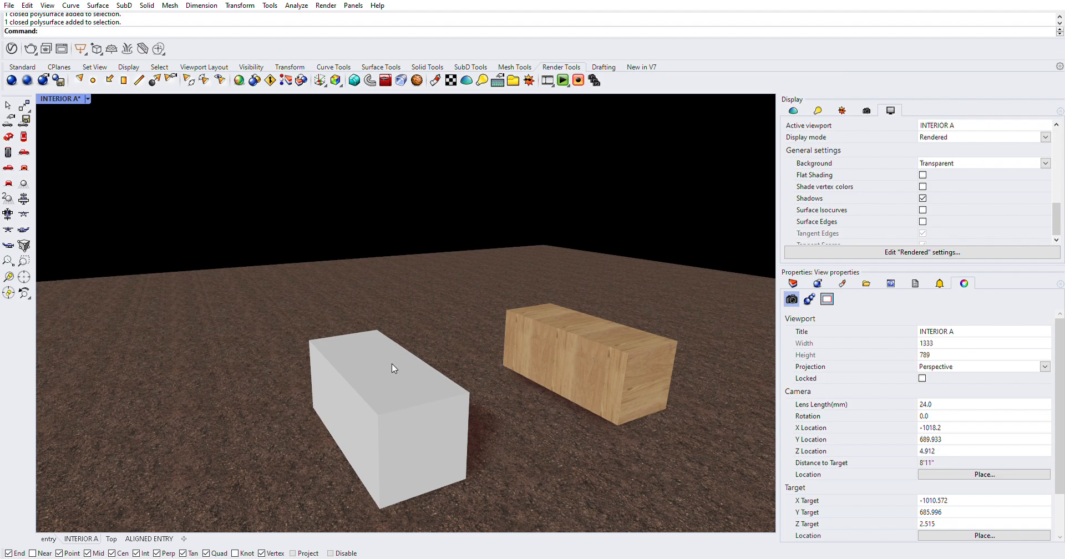
# - Use MatchProperties to give the white block the wooden block's properties, and view both blocks
pyautogui.write('MatchProperties')
pyautogui.press('Return')
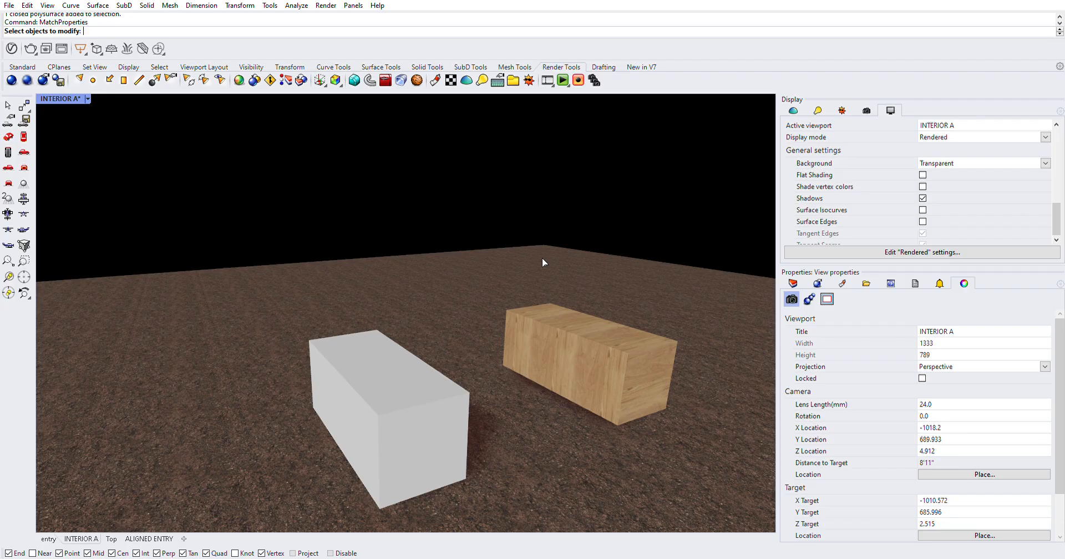
pyautogui.click(581, 337)
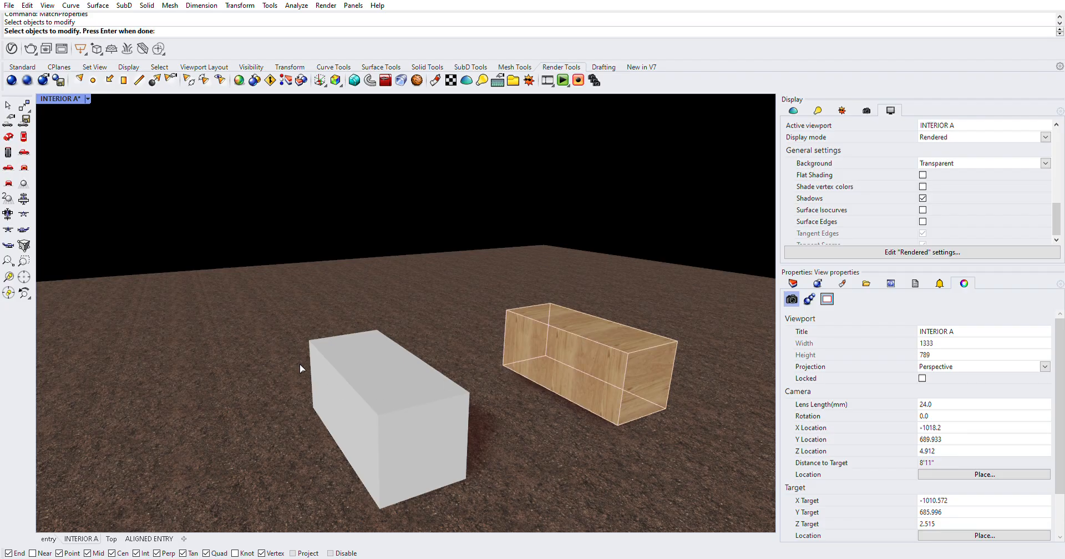
pyautogui.keyDown('ctrl'); pyautogui.click(546, 325); pyautogui.keyUp('ctrl')
pyautogui.click(405, 377)
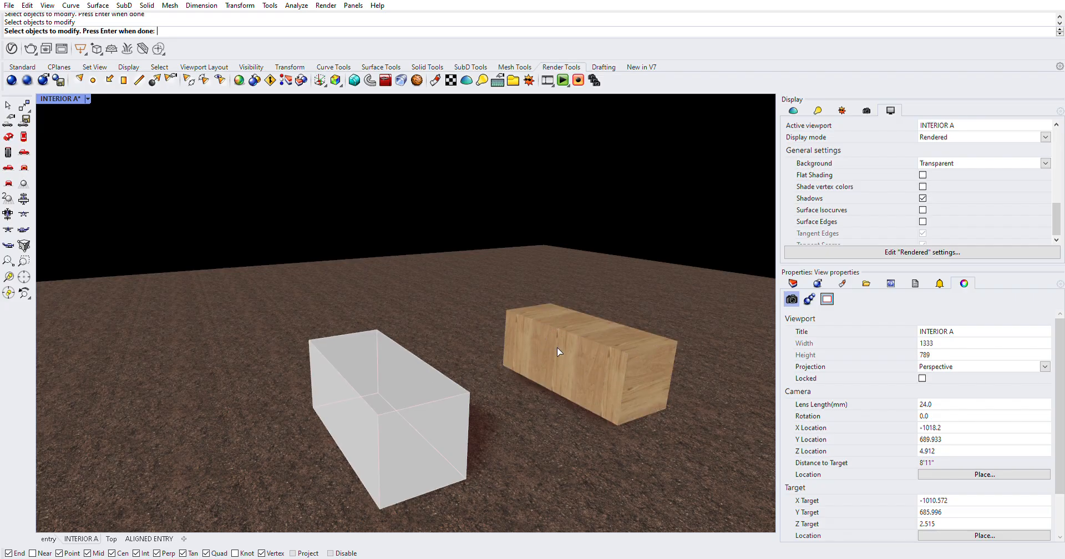
pyautogui.press('Return')
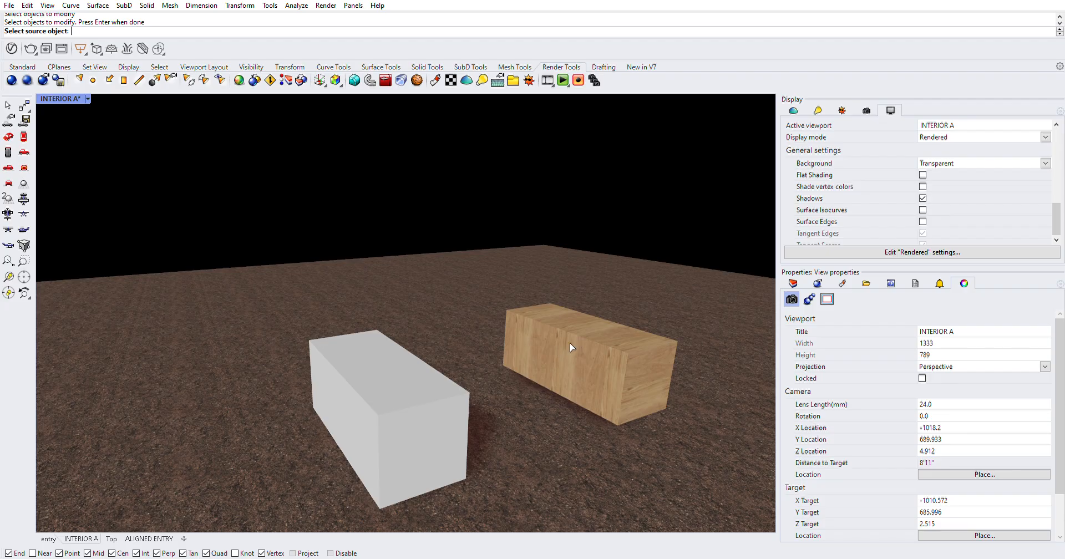
pyautogui.click(570, 343)
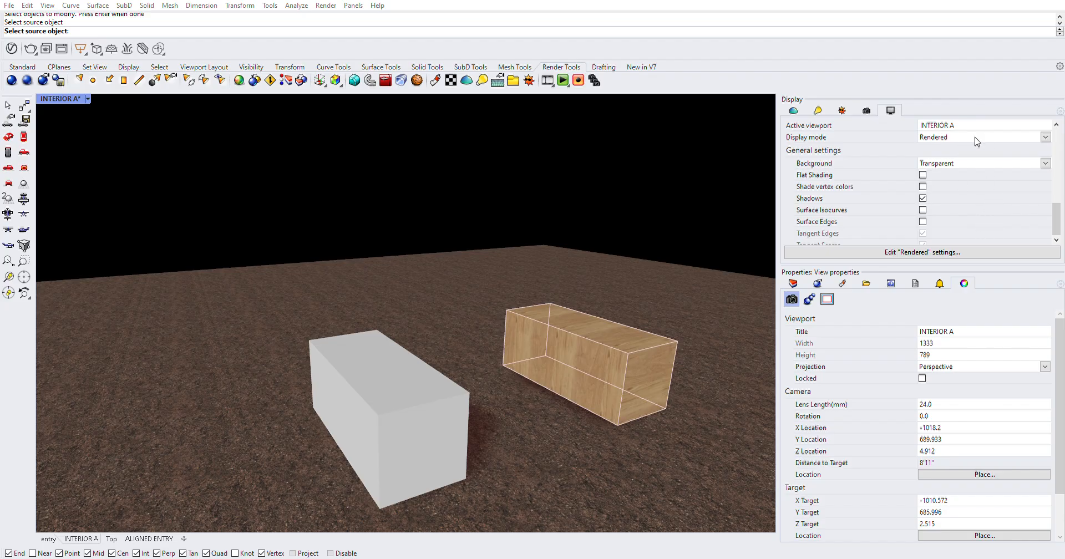
pyautogui.click(989, 215)
pyautogui.moveTo(591, 296); pyautogui.dragTo(598, 355, button='right')
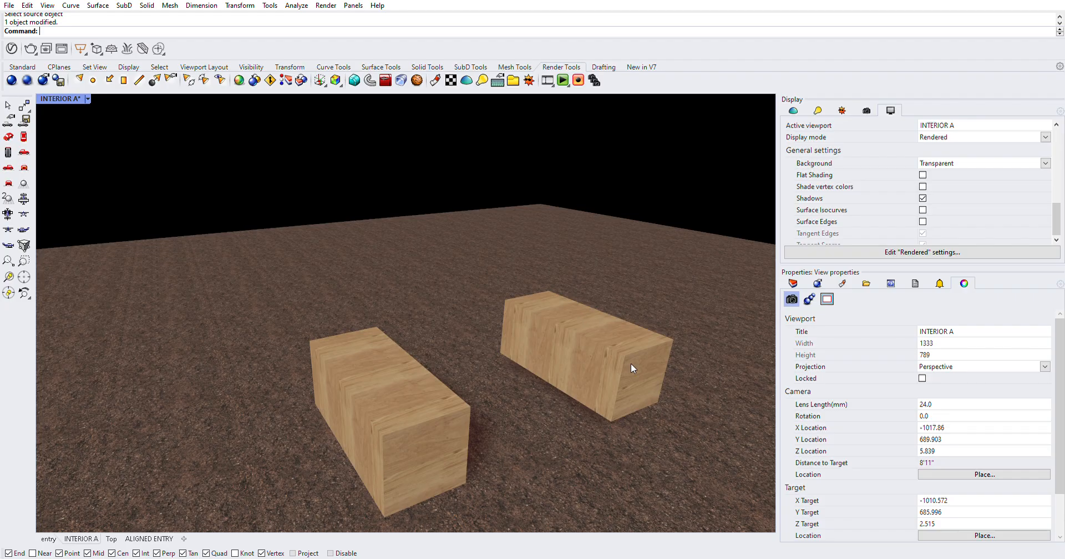
pyautogui.scroll(-2, 582, 302)
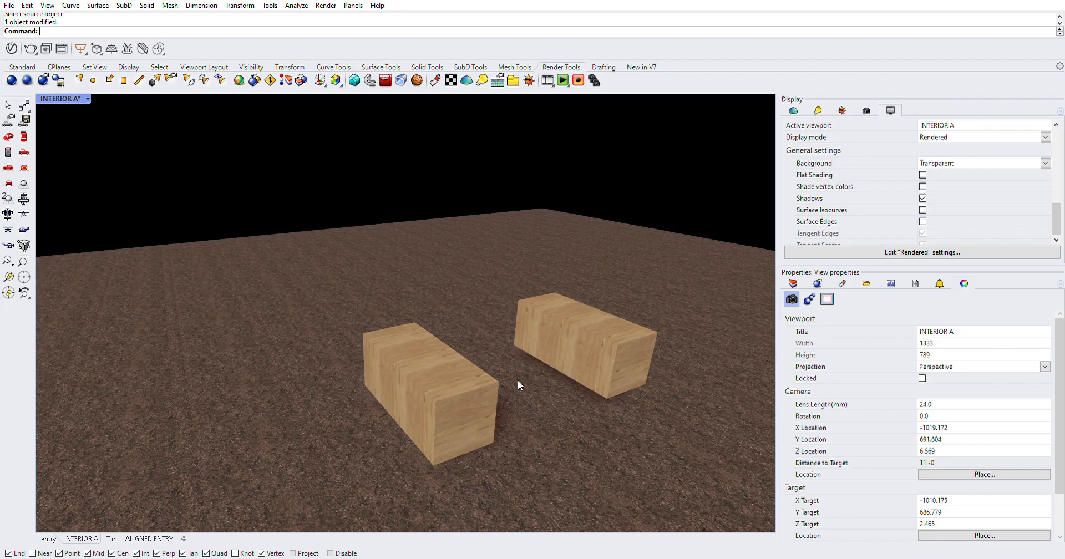
pyautogui.moveTo(517, 380); pyautogui.dragTo(607, 335, button='right')
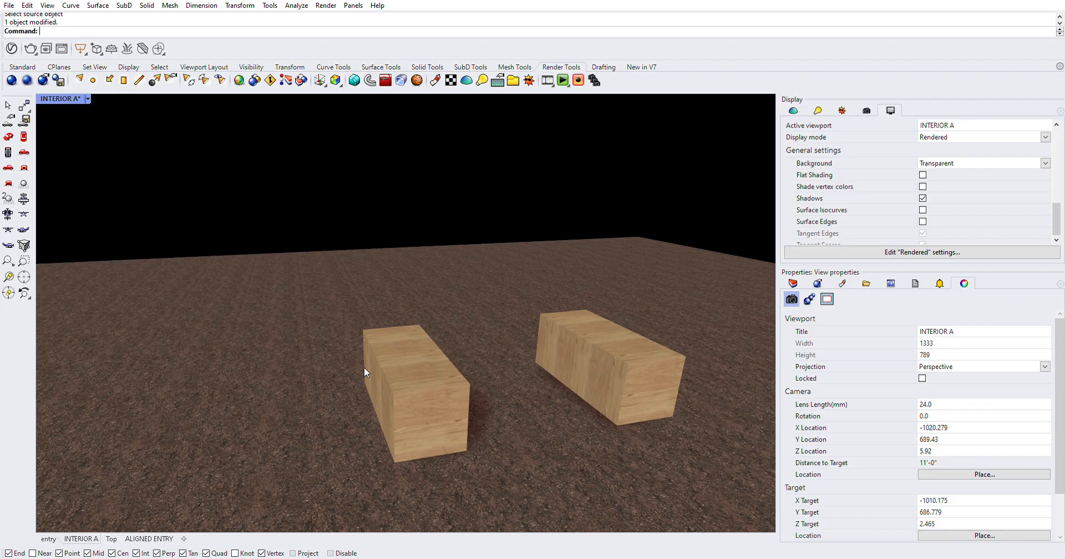
# - Select the original wooden block and look through its BoxEdit size, scale and position settings
pyautogui.click(844, 282)
pyautogui.click(635, 358)
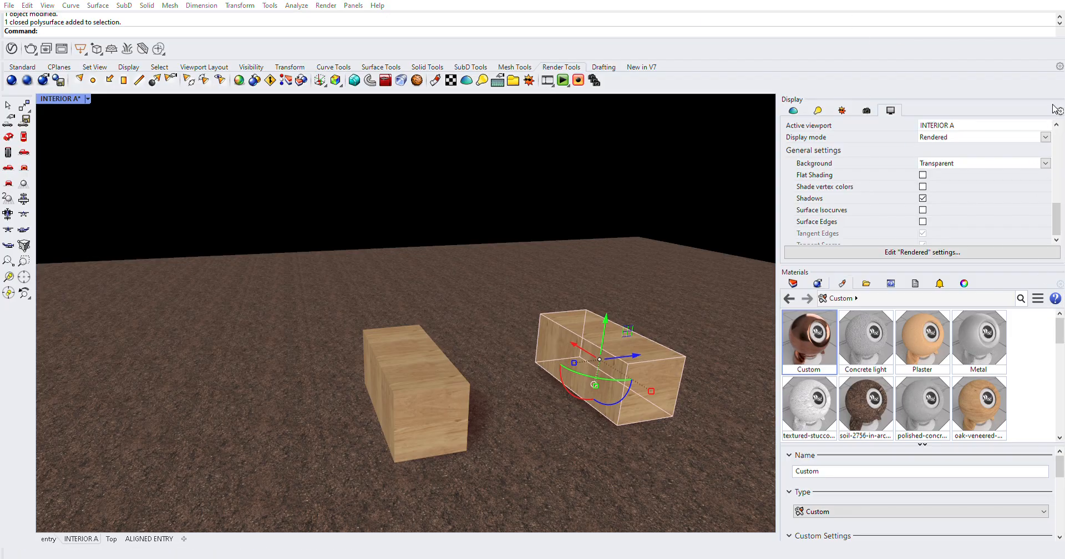
pyautogui.click(1018, 131)
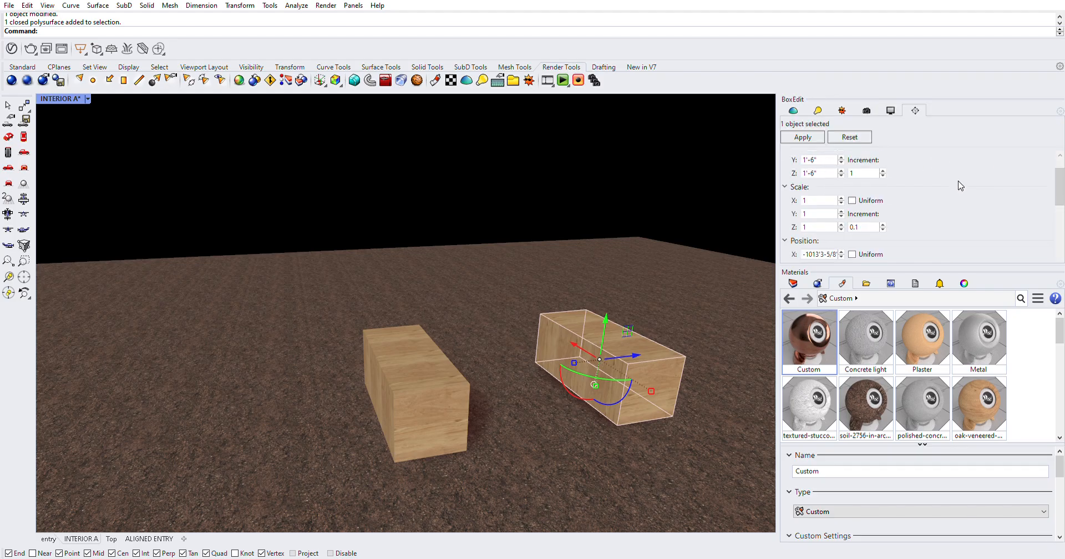
pyautogui.scroll(-5, 960, 186)
pyautogui.scroll(5, 960, 182)
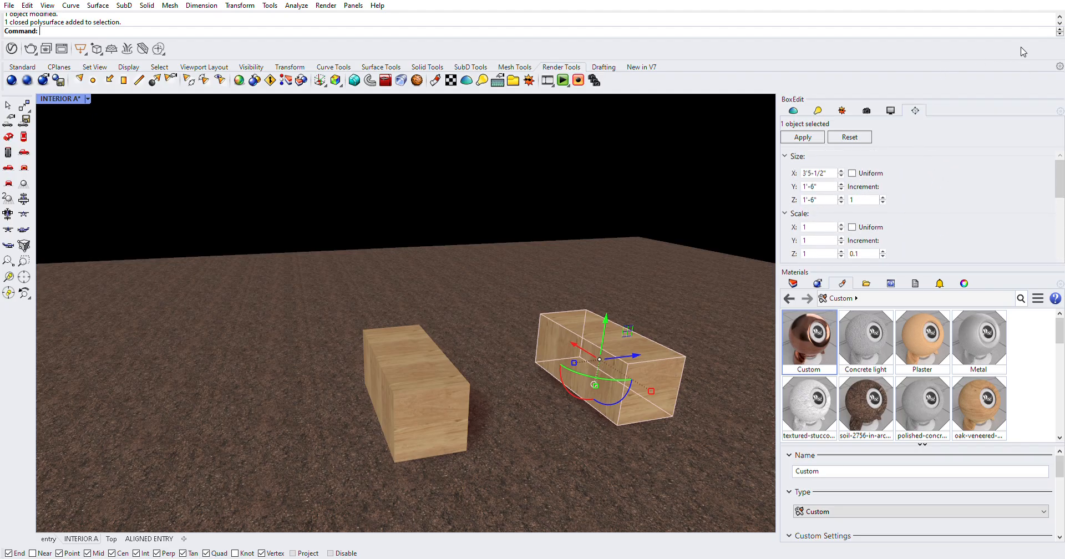
# - Apply a capped box texture mapping with 1' length, width and height to the selected block, starting from its upper back corner
pyautogui.click(964, 283)
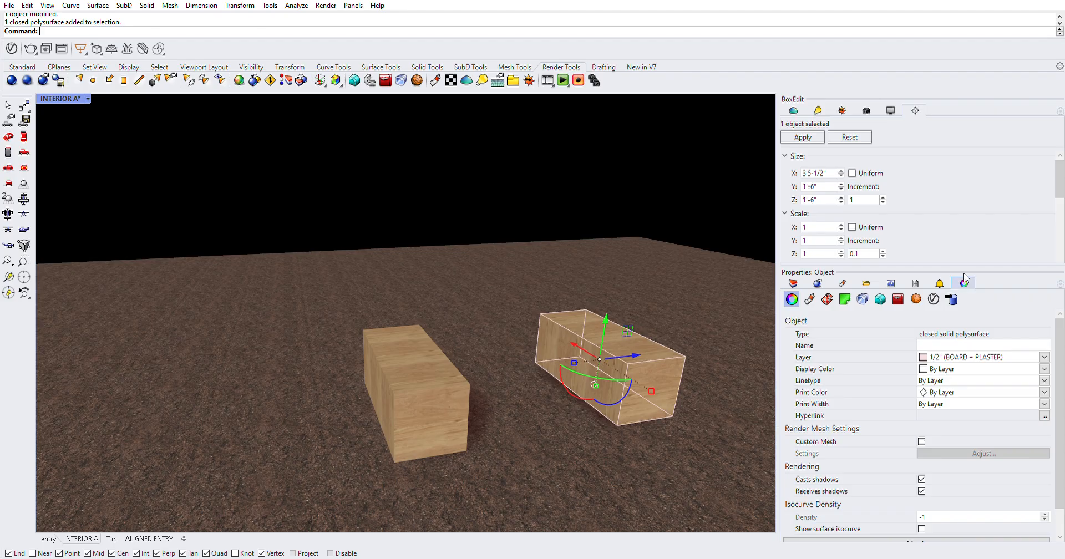
pyautogui.click(826, 298)
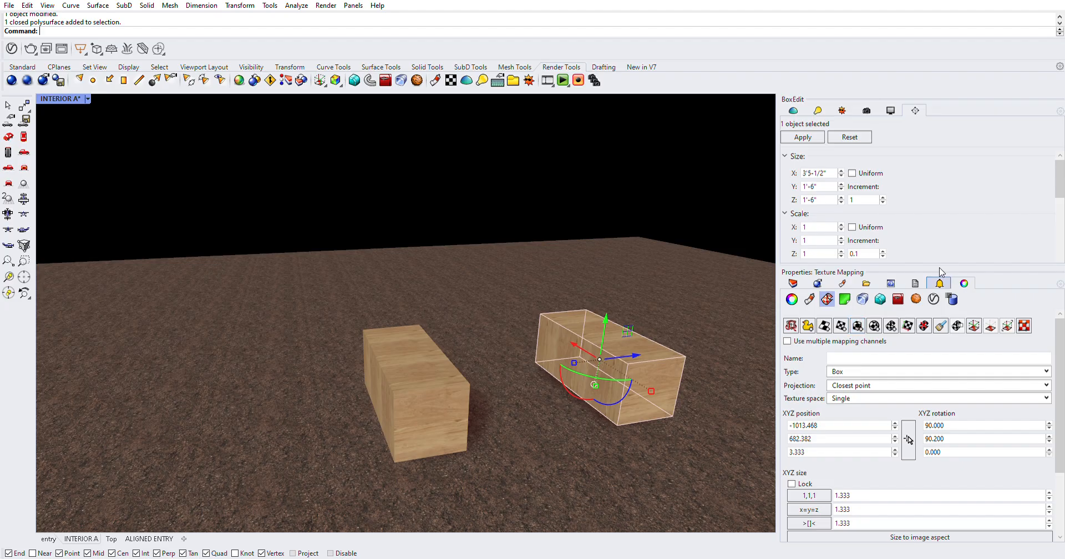
pyautogui.click(857, 321)
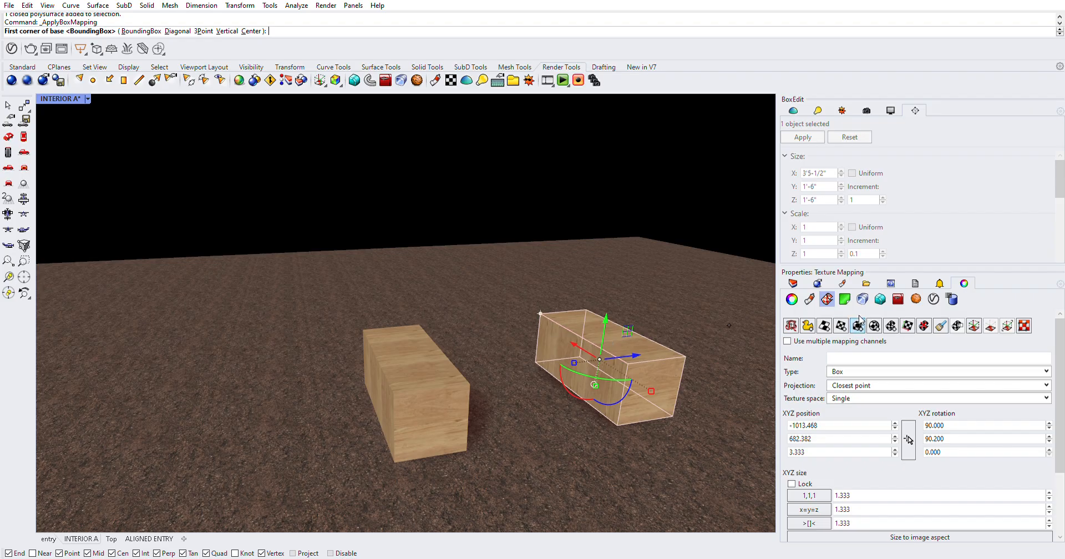
pyautogui.click(554, 306)
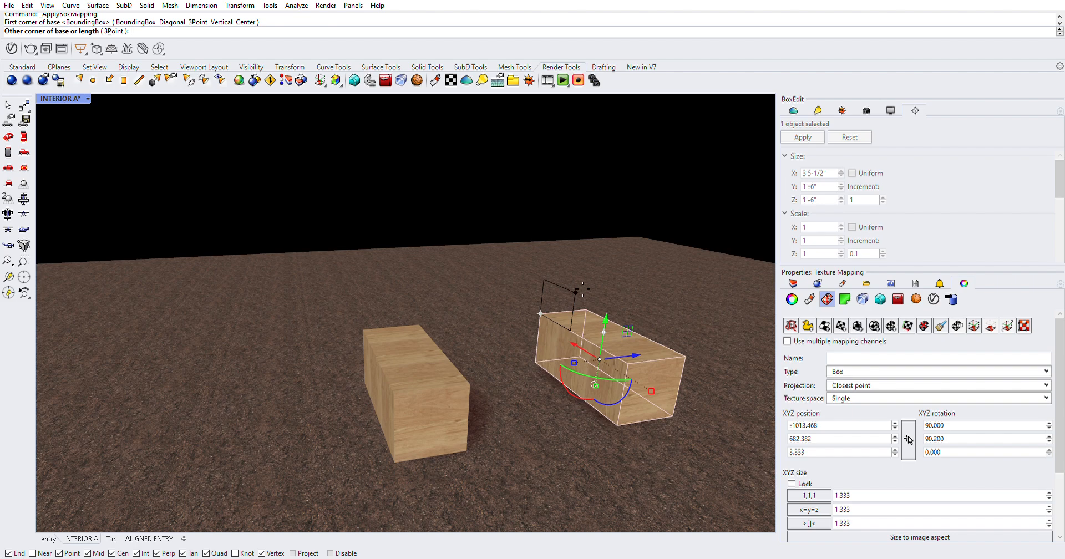
pyautogui.write("1'")
pyautogui.press('Return')
pyautogui.press('Return')
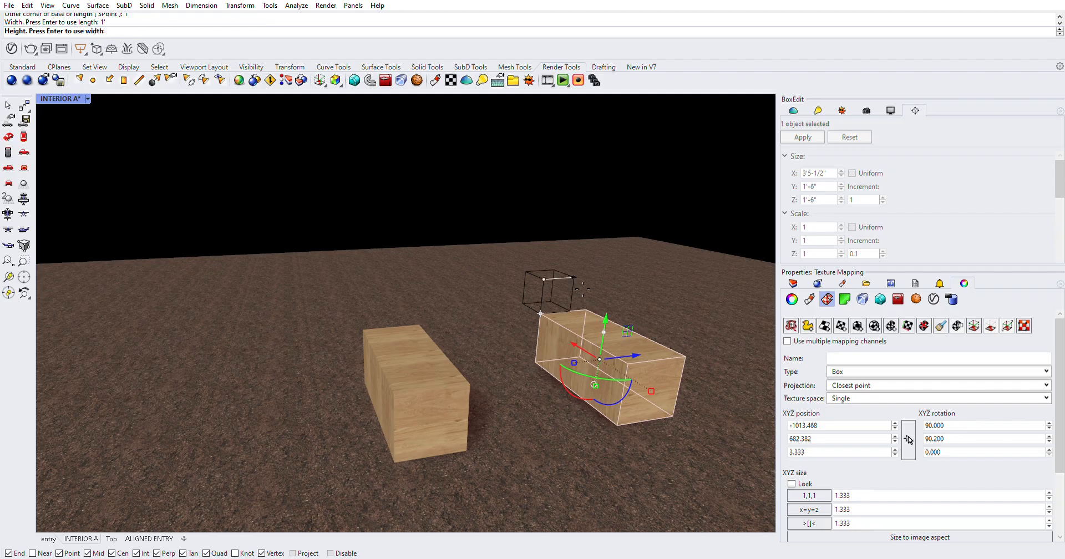
pyautogui.press('Return')
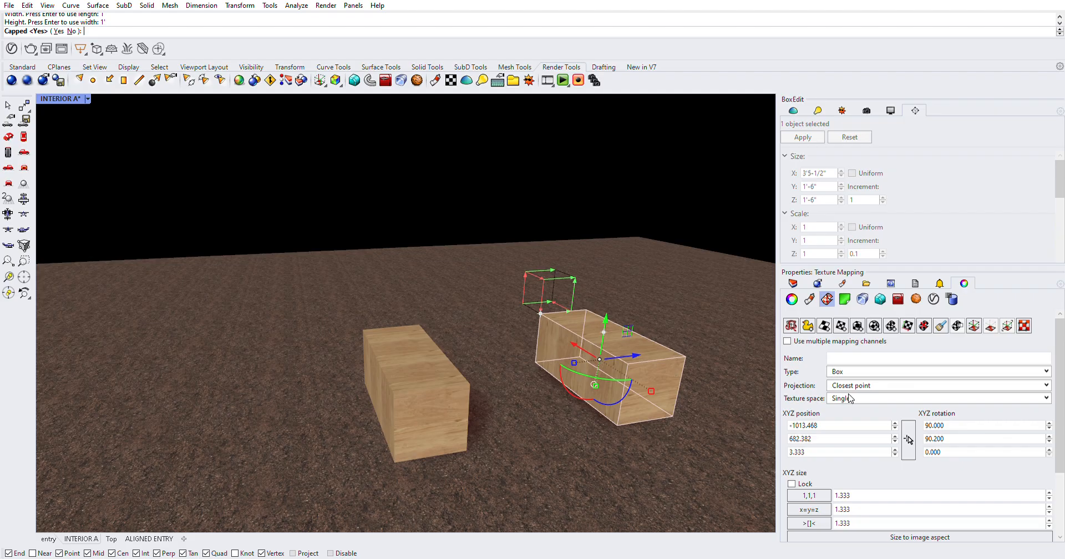
pyautogui.press('Return')
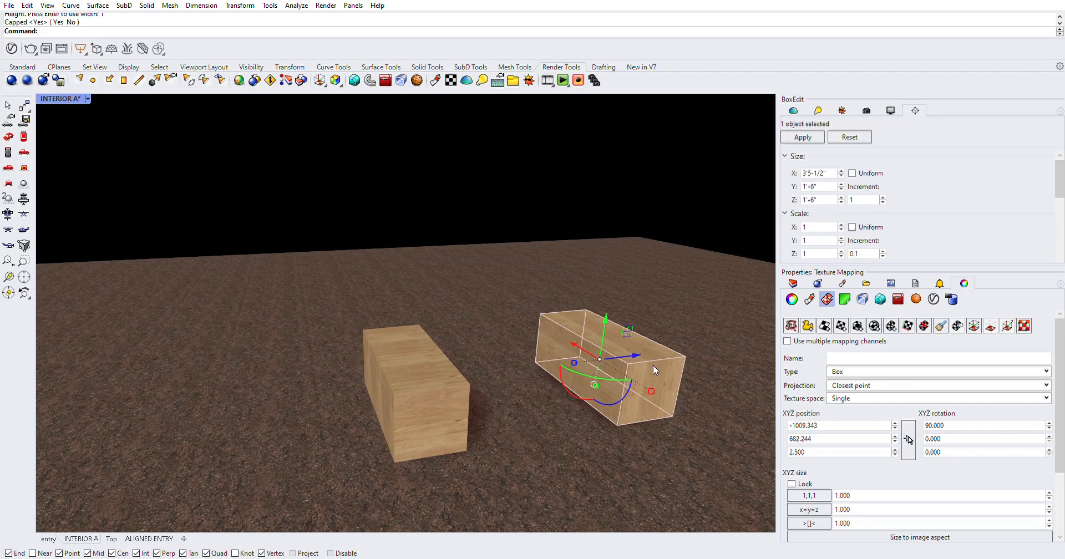
# - Examine the wood grain on the remapped block up close, clear the selection, and compare both blocks from above and from an angle
pyautogui.scroll(6, 654, 352)
pyautogui.scroll(-5, 653, 348)
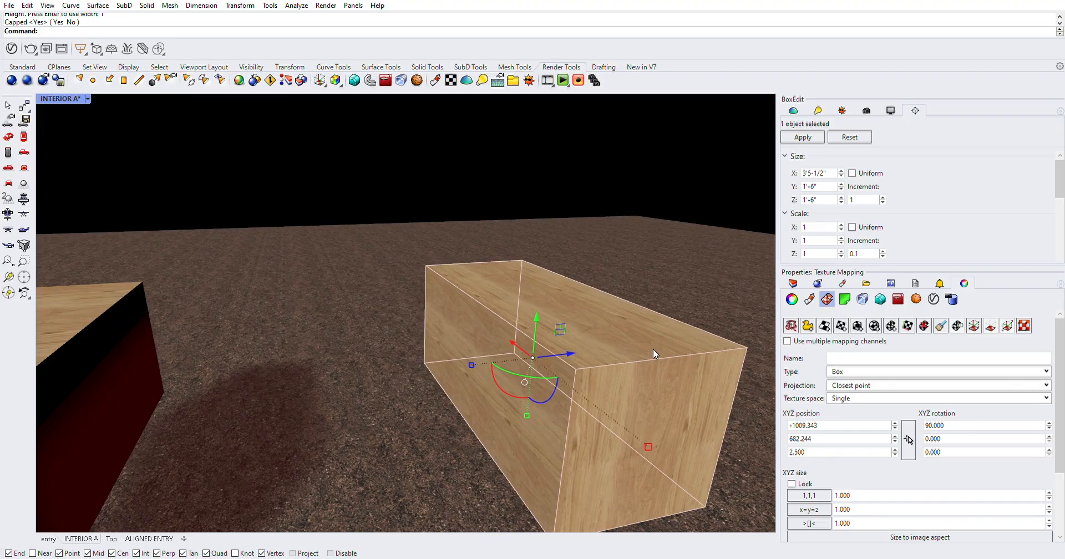
pyautogui.scroll(-1, 661, 348)
pyautogui.moveTo(589, 395); pyautogui.dragTo(643, 376, button='right')
pyautogui.click(547, 142)
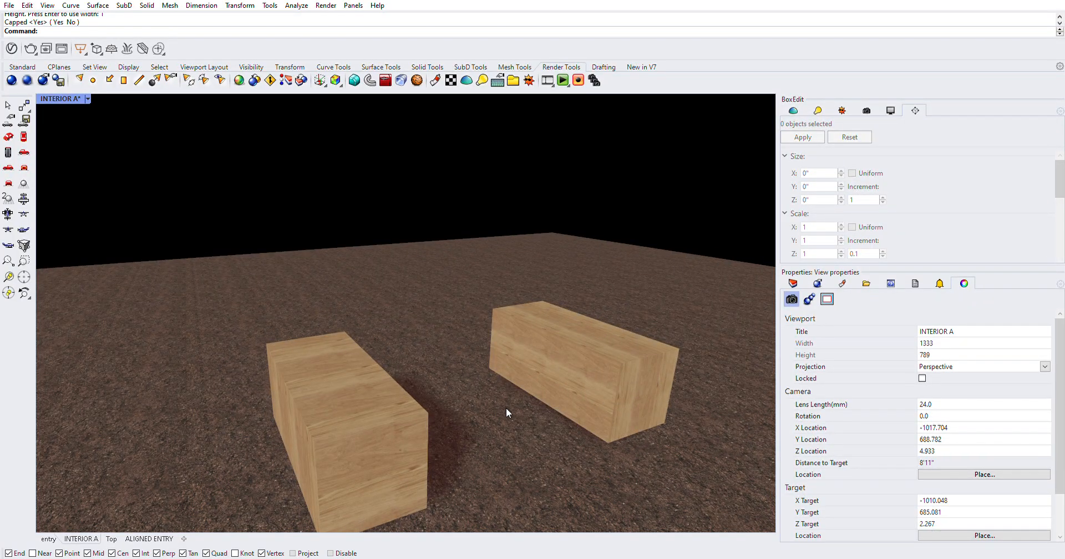
pyautogui.moveTo(506, 408); pyautogui.dragTo(473, 487, button='right')
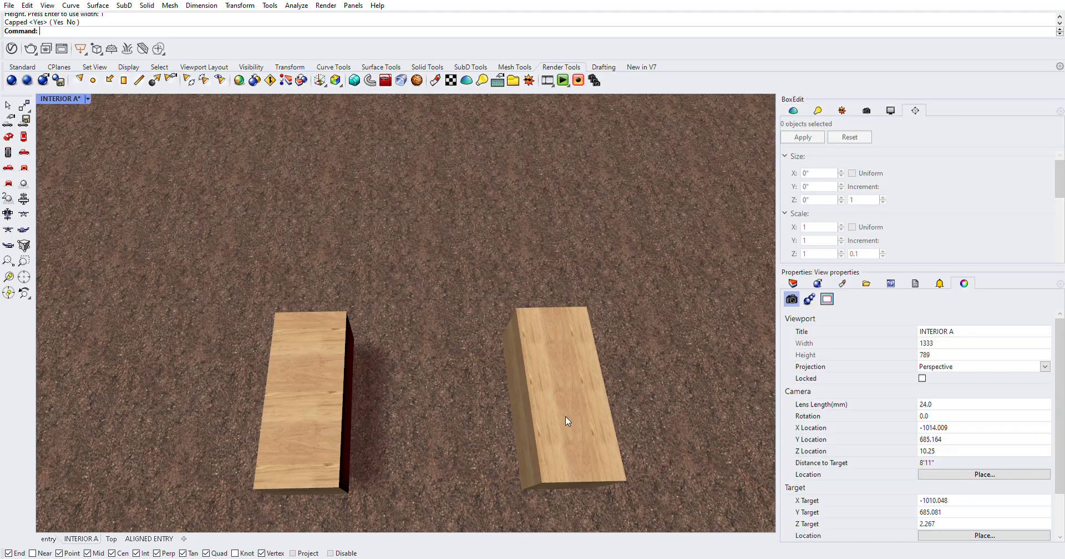
pyautogui.moveTo(564, 416); pyautogui.dragTo(601, 335, button='right')
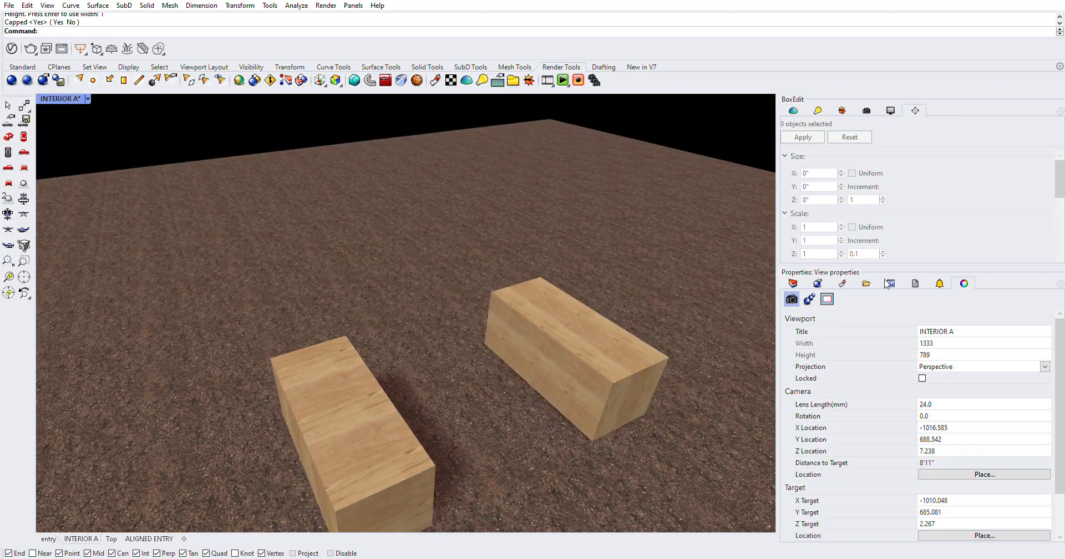
# - Reselect the original wooden block and apply a capped box texture mapping 5' long, wide and high from its upper back corner
pyautogui.click(841, 283)
pyautogui.click(964, 283)
pyautogui.click(585, 325)
pyautogui.click(817, 283)
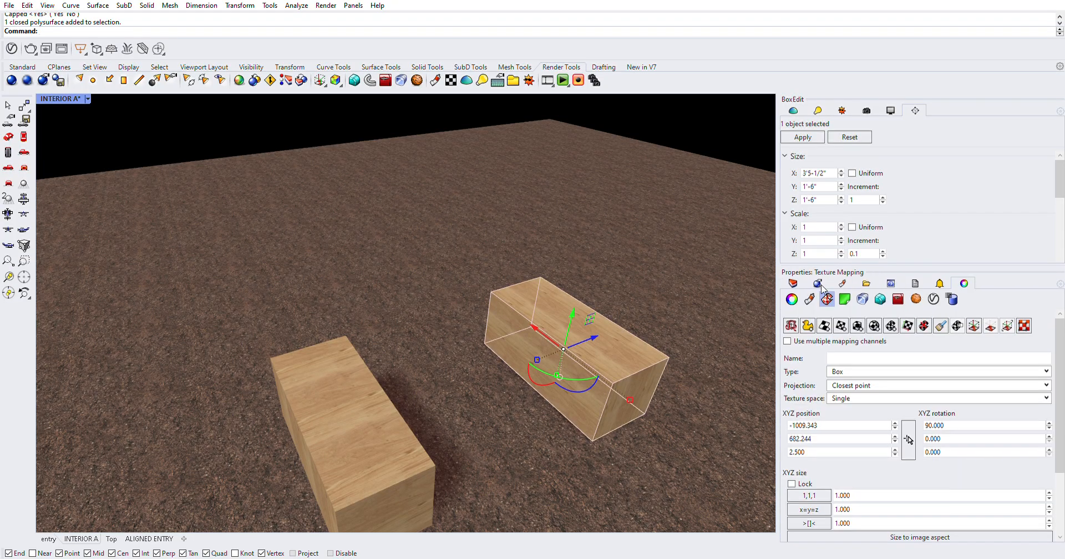
pyautogui.click(841, 325)
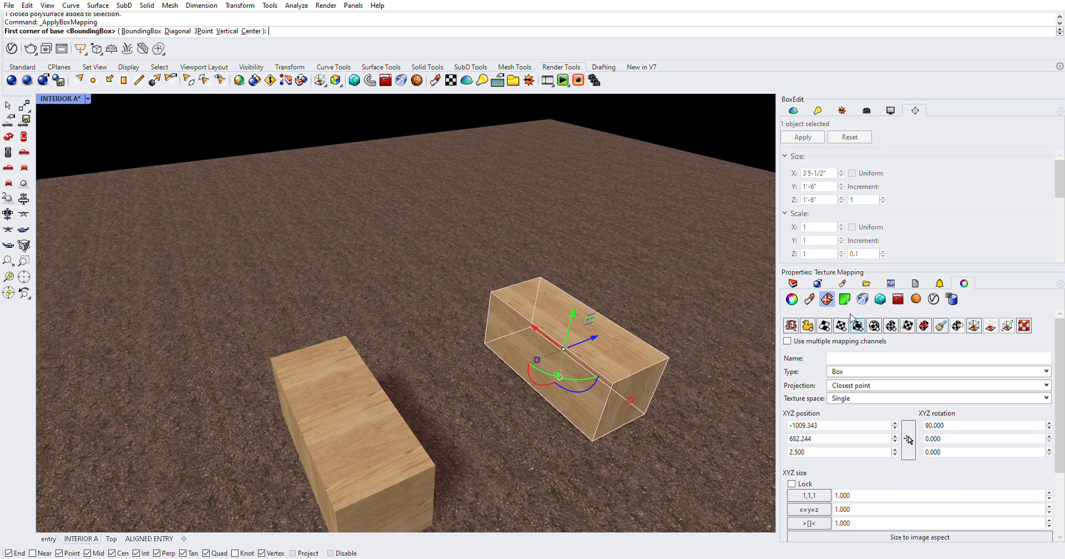
pyautogui.click(491, 288)
pyautogui.write('5')
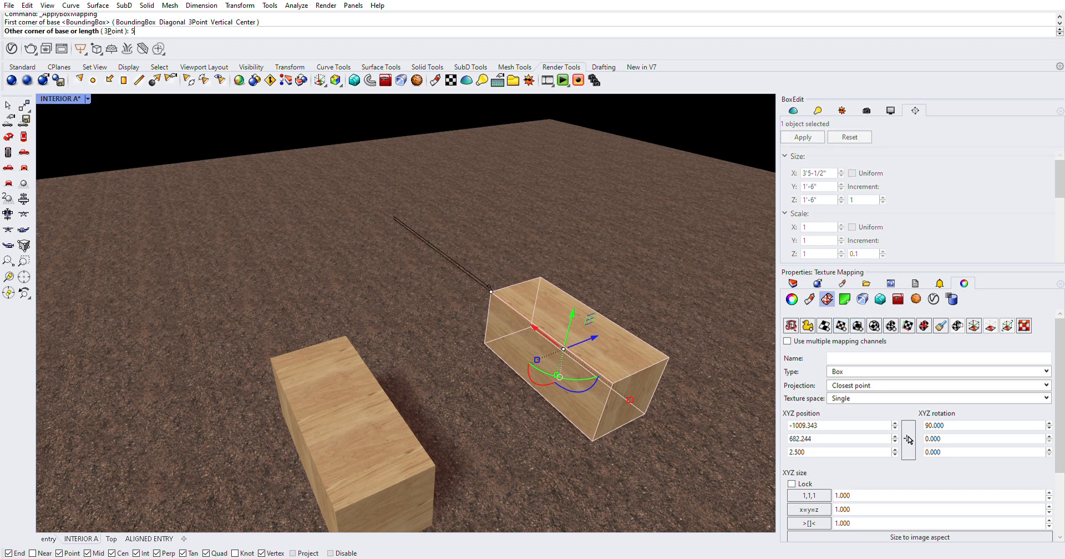
pyautogui.press('Return')
pyautogui.write('5')
pyautogui.press('Return')
pyautogui.write('5')
pyautogui.press('Return')
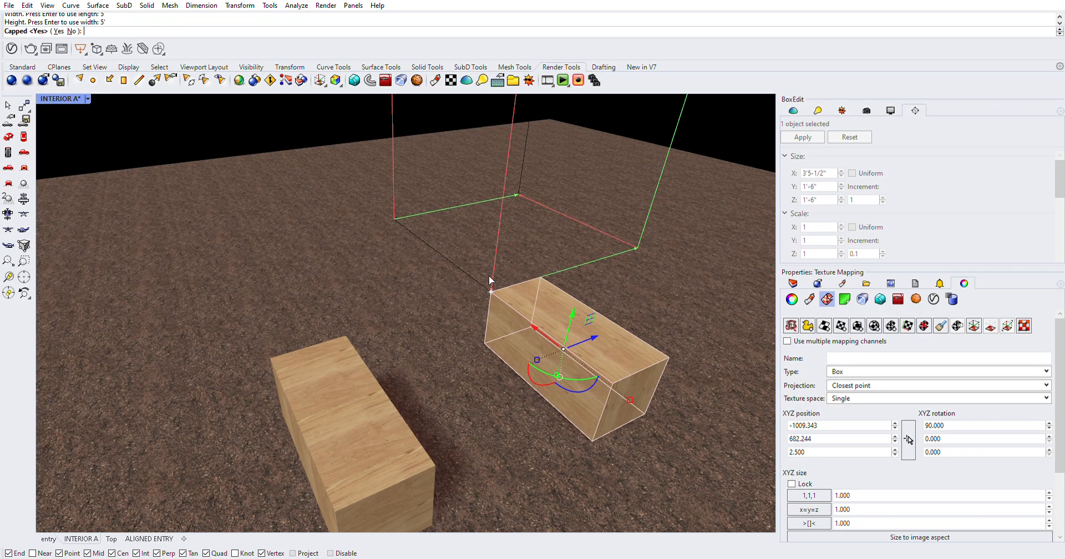
pyautogui.press('Return')
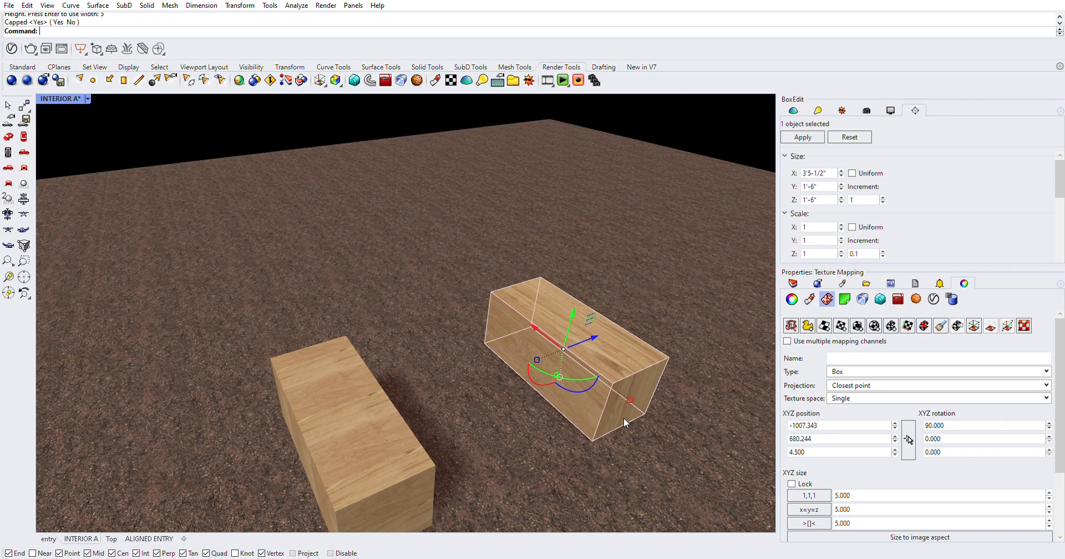
# - Compare the grain on both wooden blocks and show the texture mapping widget of the block with the 5' box mapping
pyautogui.press('Escape')
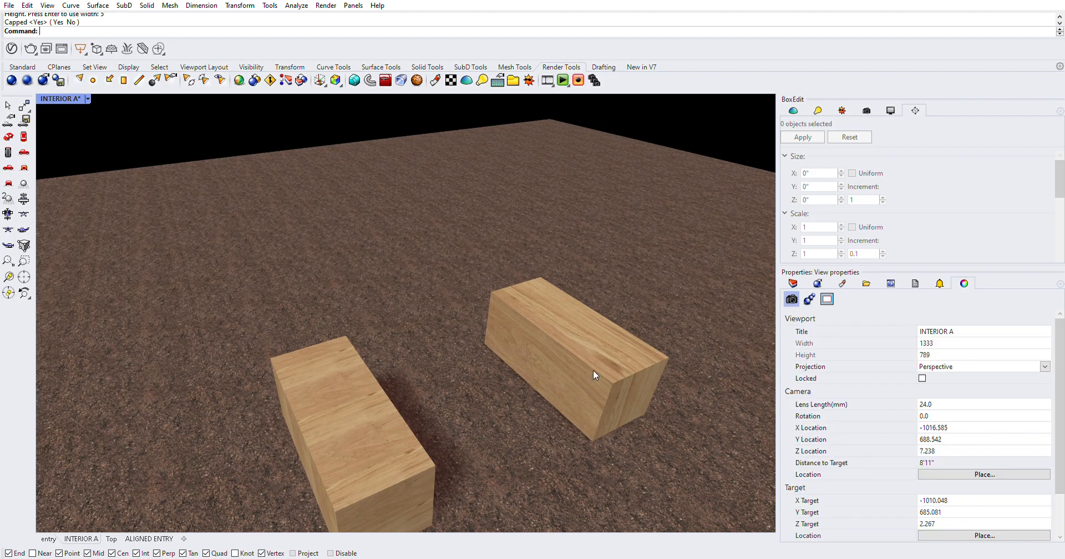
pyautogui.scroll(-4, 512, 346)
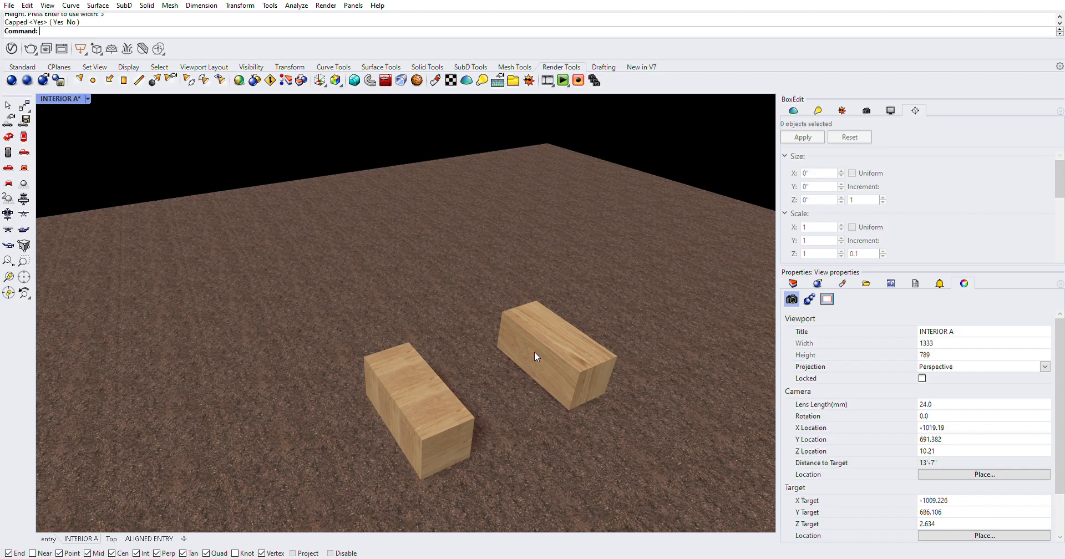
pyautogui.scroll(4, 581, 365)
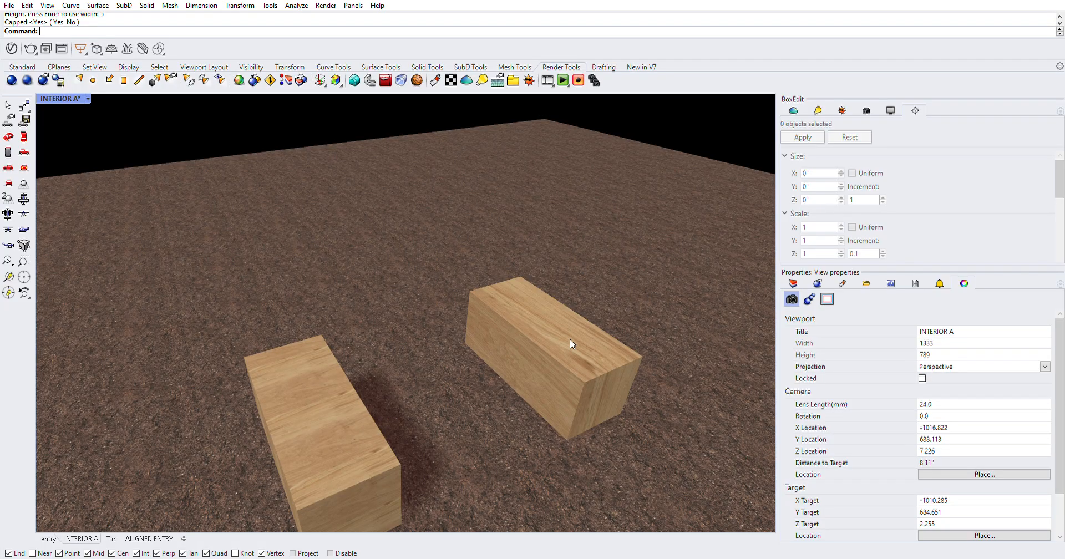
pyautogui.moveTo(570, 339)
pyautogui.mouseDown(button='right')
pyautogui.moveTo(582, 339)
pyautogui.moveTo(564, 348)
pyautogui.mouseUp(button='right')
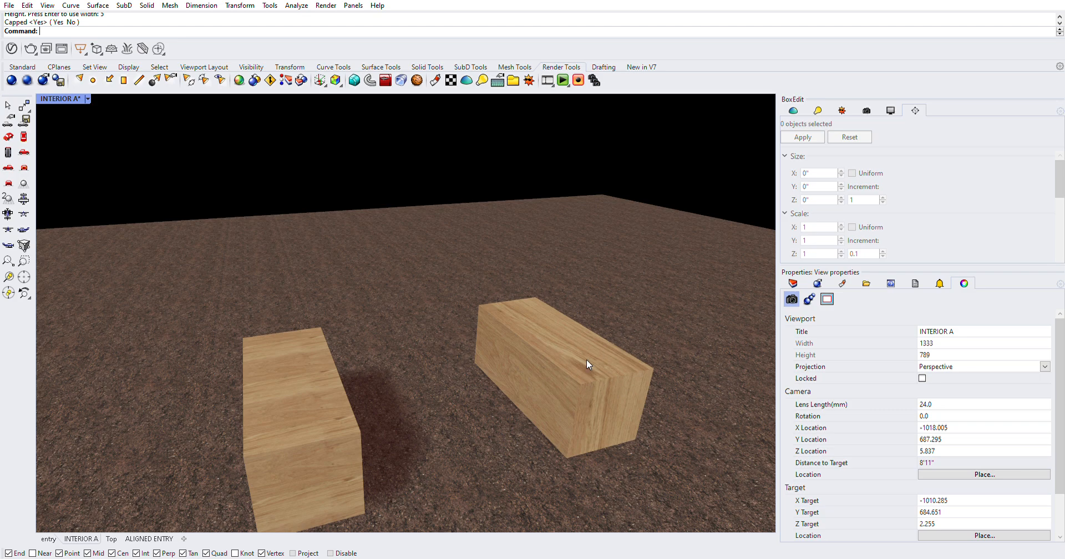
pyautogui.click(584, 361)
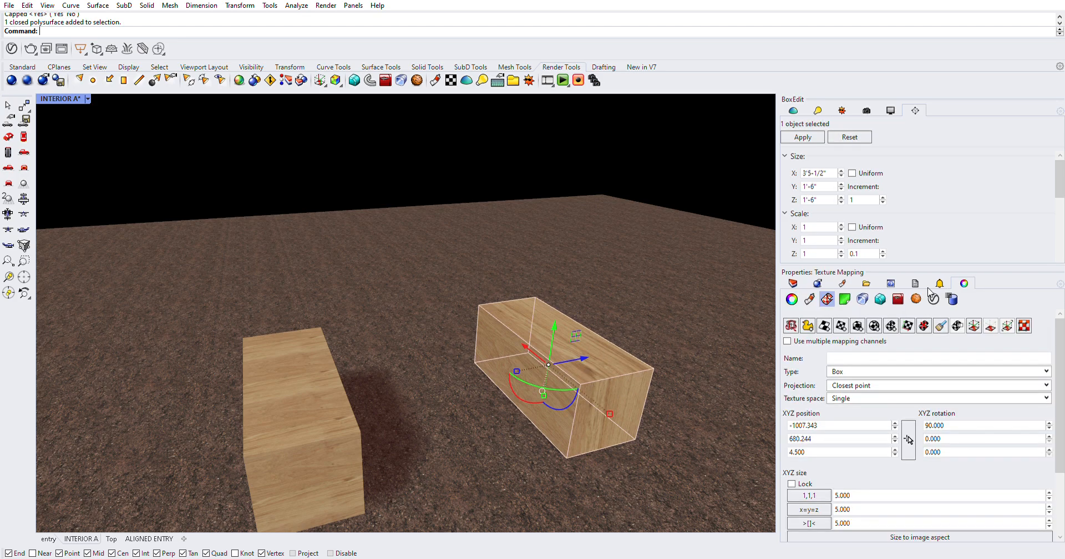
pyautogui.click(974, 325)
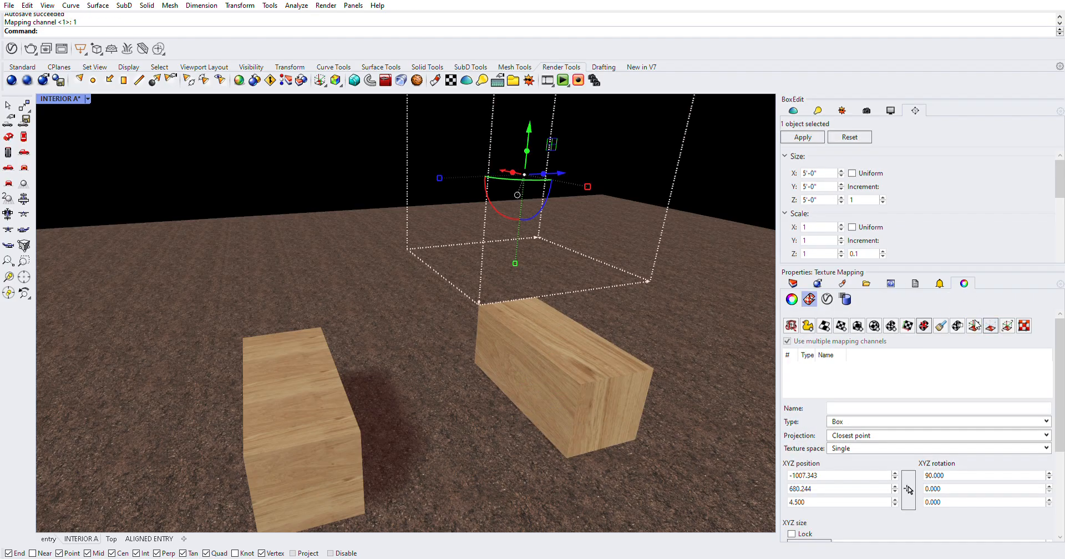
pyautogui.press('Escape')
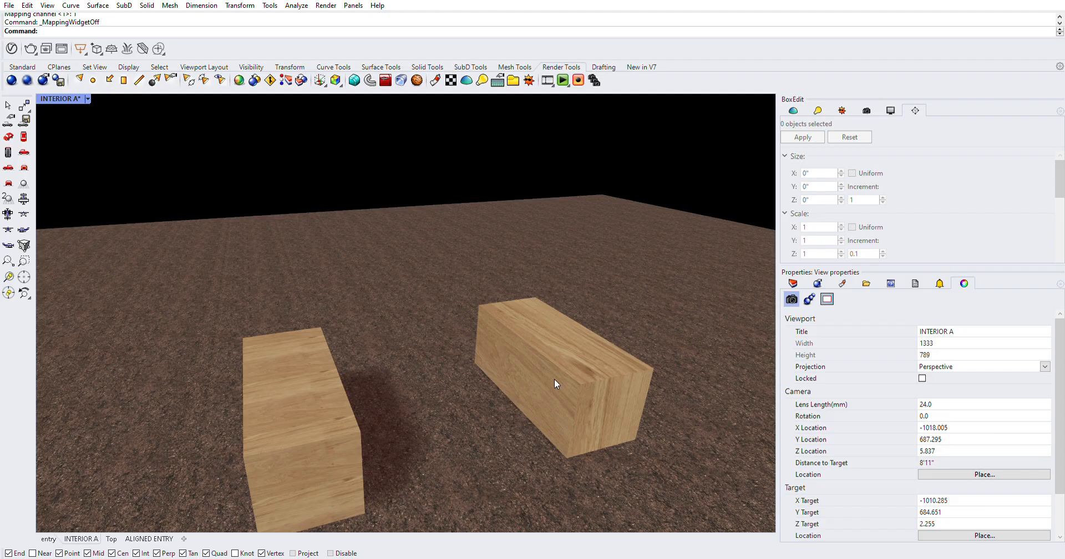
pyautogui.click(554, 380)
pyautogui.click(990, 326)
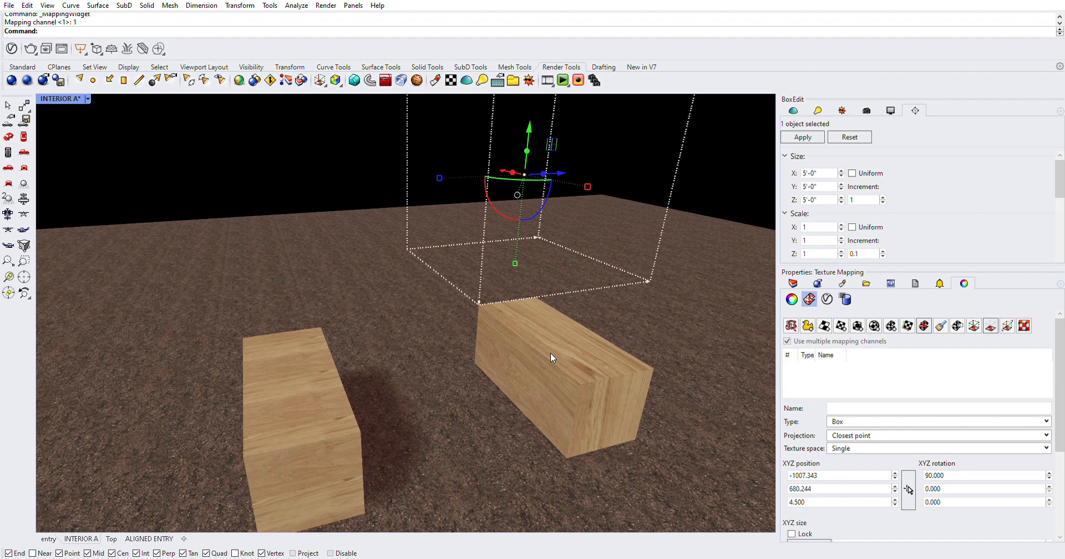
# - Try rotating the mapping widget in quarter turns about its blue and red axes to redirect the block's wood grain
pyautogui.moveTo(603, 244); pyautogui.dragTo(642, 308, button='right')
pyautogui.moveTo(670, 433); pyautogui.dragTo(586, 140, button='right')
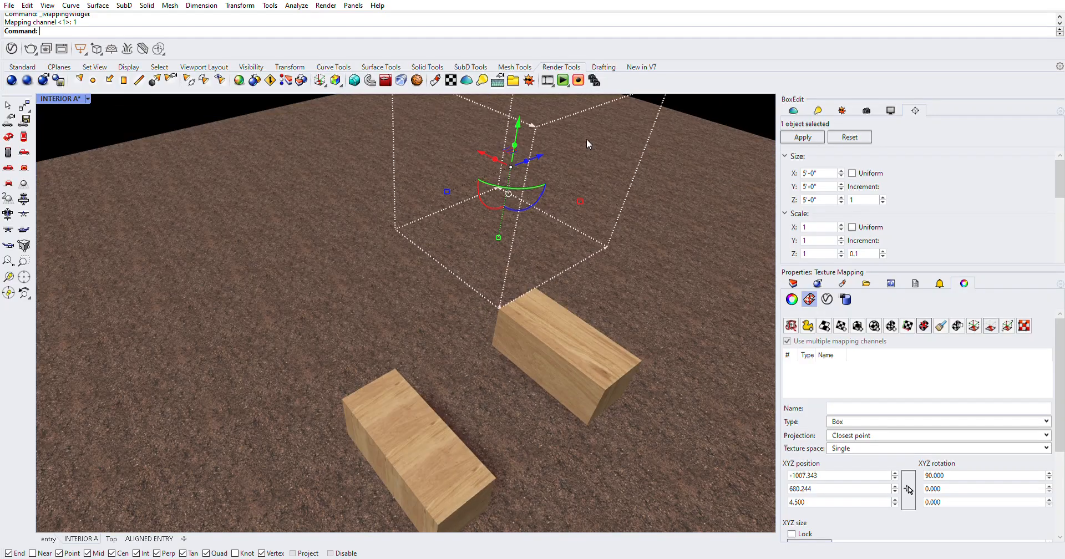
pyautogui.moveTo(594, 279); pyautogui.dragTo(527, 226, button='right')
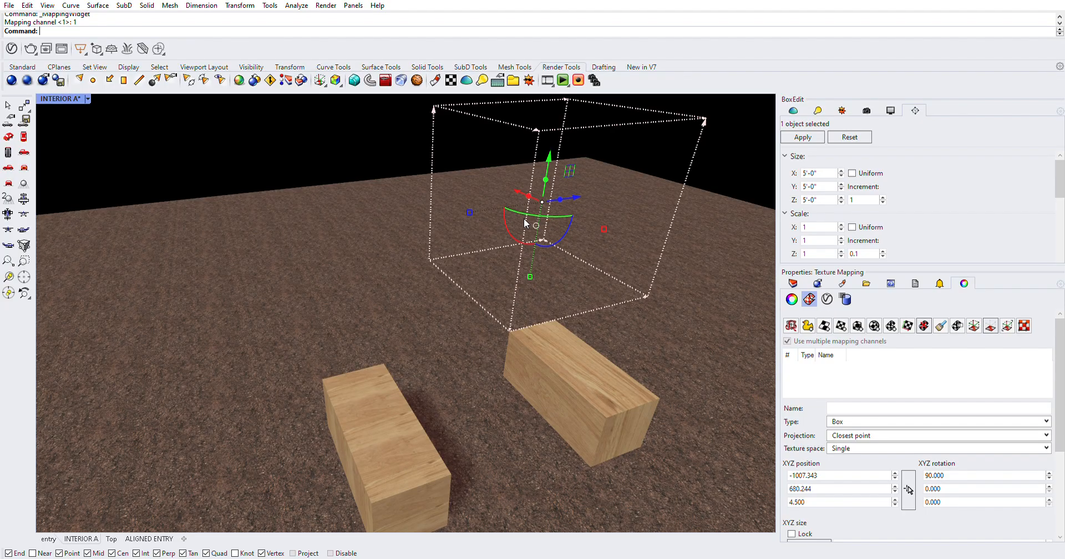
pyautogui.moveTo(597, 242)
pyautogui.mouseDown(button='right')
pyautogui.moveTo(568, 228)
pyautogui.moveTo(593, 226)
pyautogui.mouseUp(button='right')
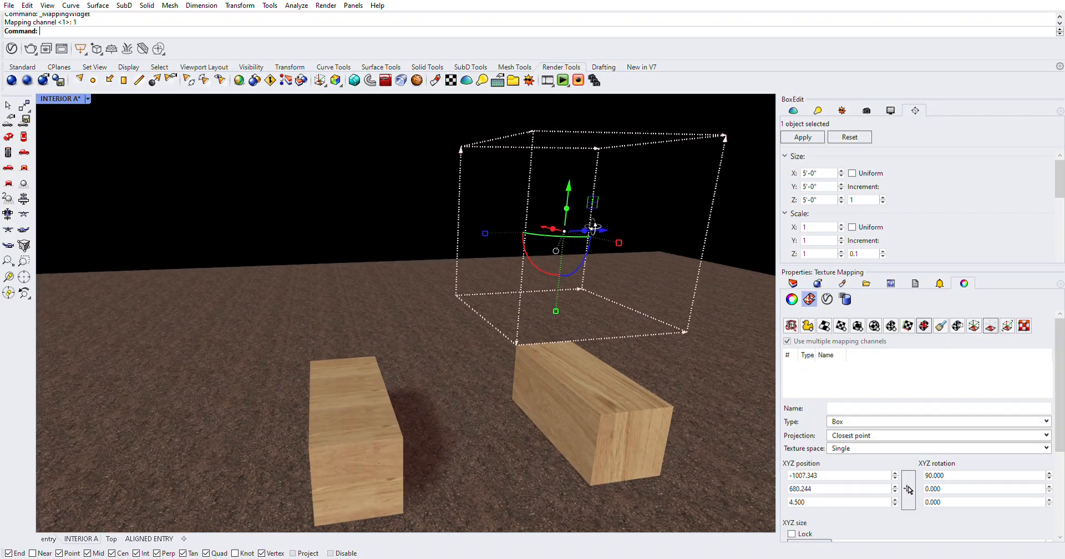
pyautogui.click(577, 255)
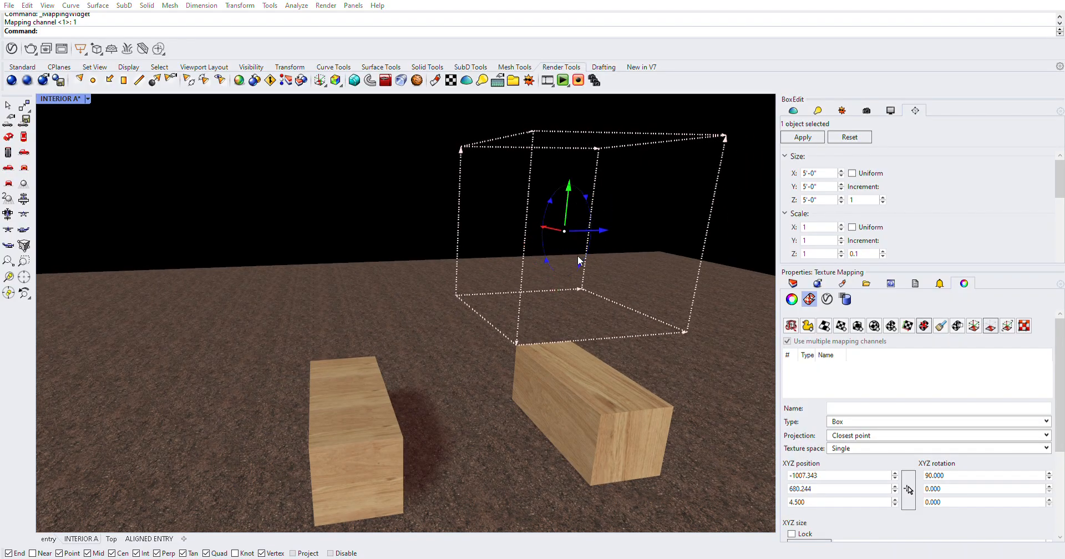
pyautogui.moveTo(578, 255); pyautogui.dragTo(578, 255)
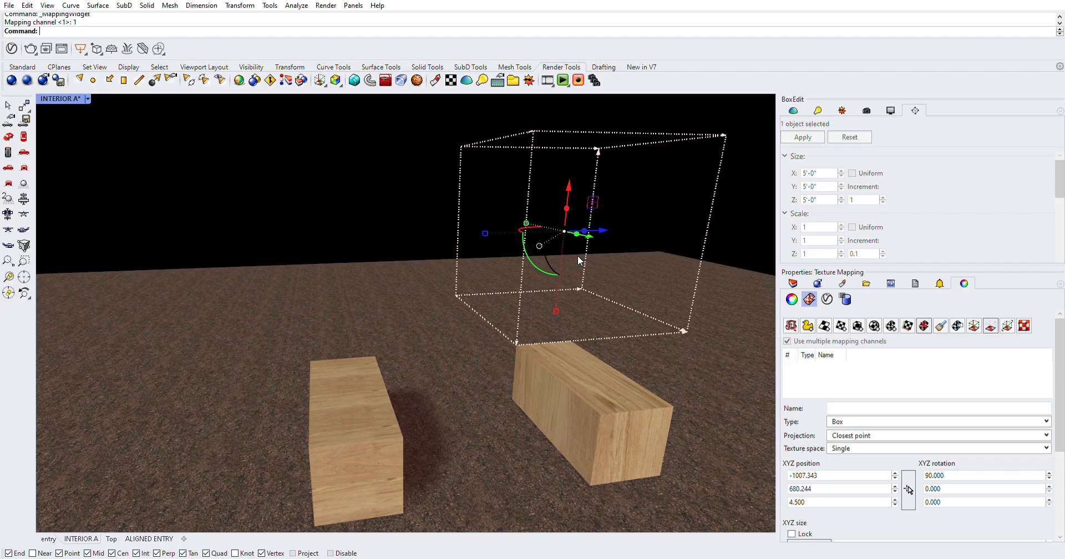
pyautogui.click(520, 218)
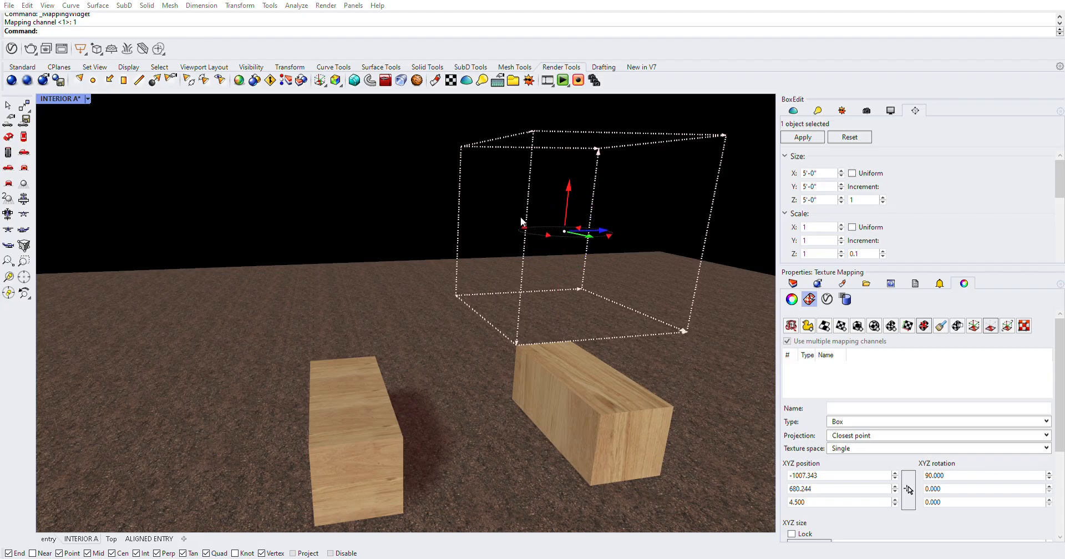
pyautogui.moveTo(541, 235); pyautogui.dragTo(549, 239)
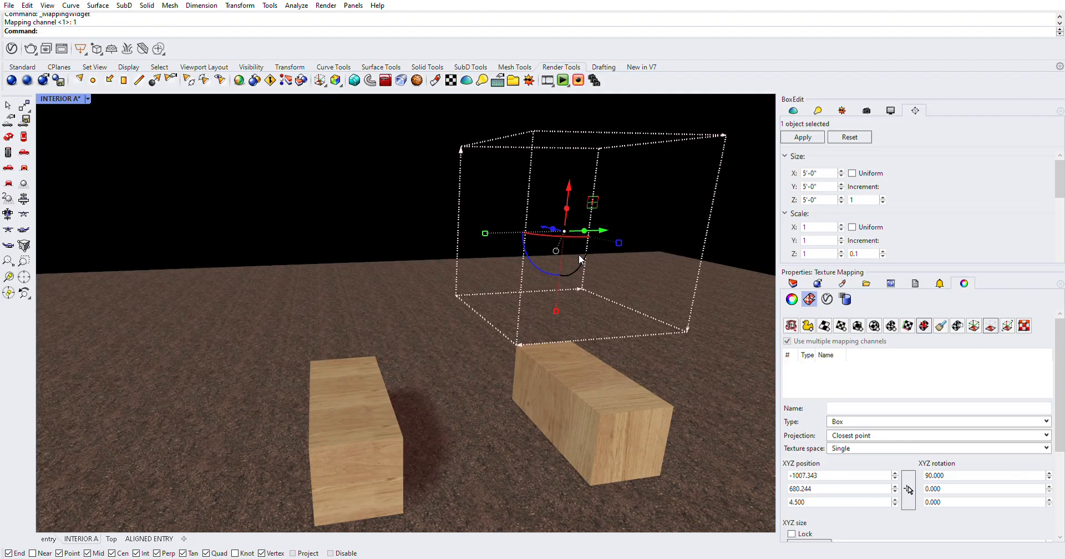
# - Rotate the mapping widget to an XYZ rotation of 0, 0, 180 so the grain runs along the block, and check its faces
pyautogui.moveTo(577, 254); pyautogui.dragTo(486, 254, button='right')
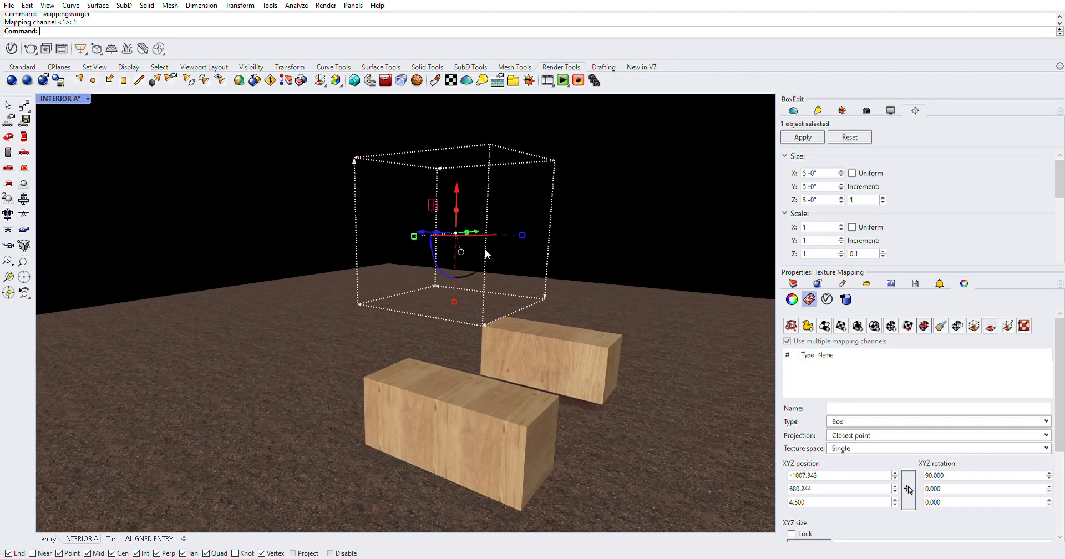
pyautogui.click(478, 251)
pyautogui.click(483, 261)
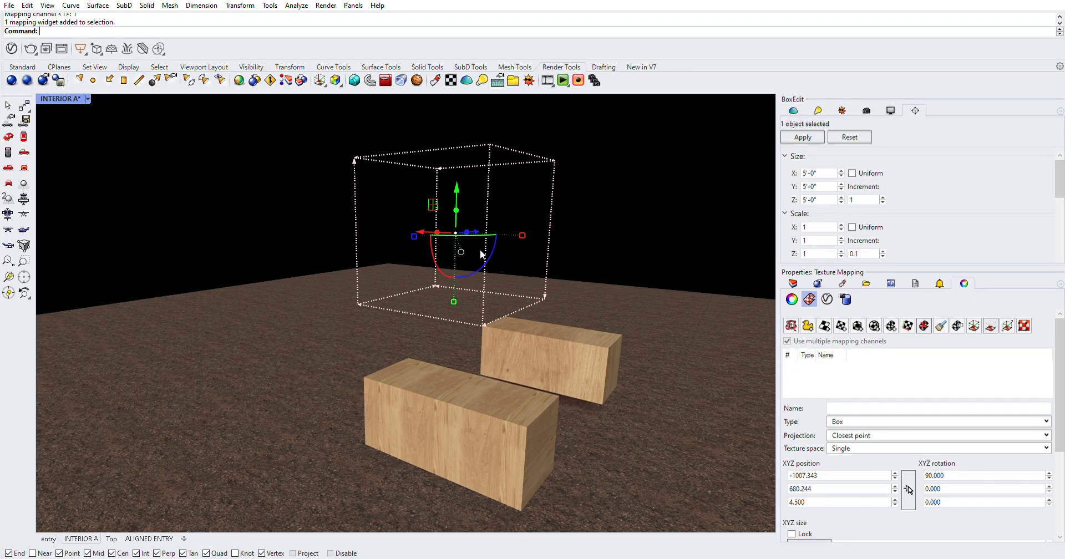
pyautogui.moveTo(478, 261); pyautogui.dragTo(441, 267)
pyautogui.moveTo(576, 331); pyautogui.dragTo(580, 372, button='right')
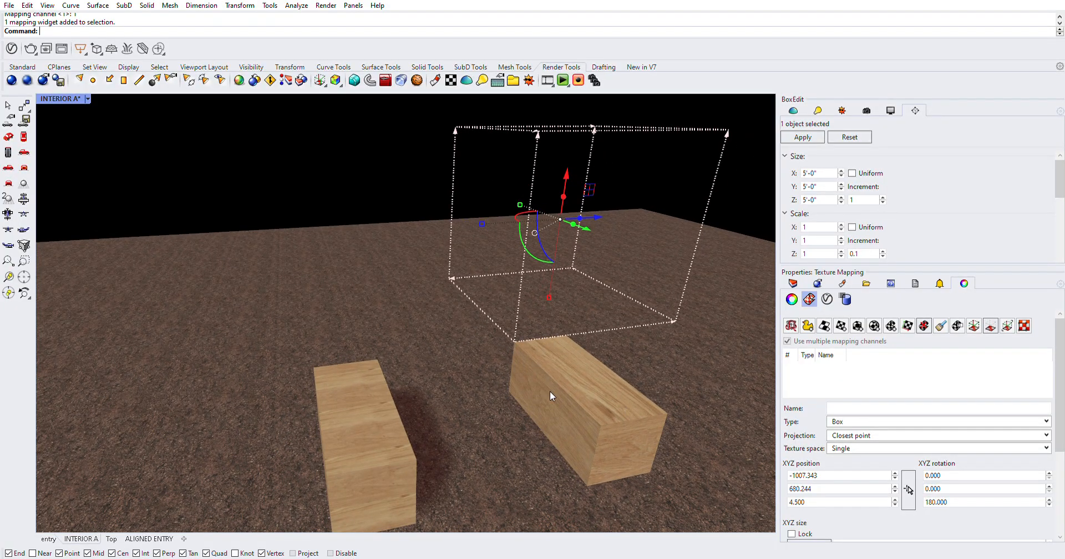
pyautogui.click(371, 192)
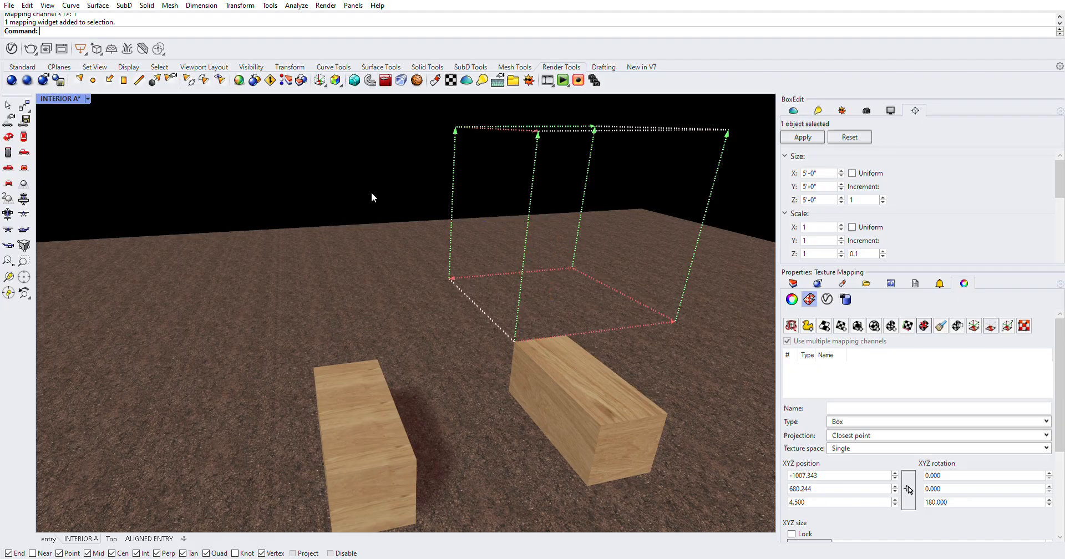
pyautogui.moveTo(652, 399); pyautogui.dragTo(595, 446, button='right')
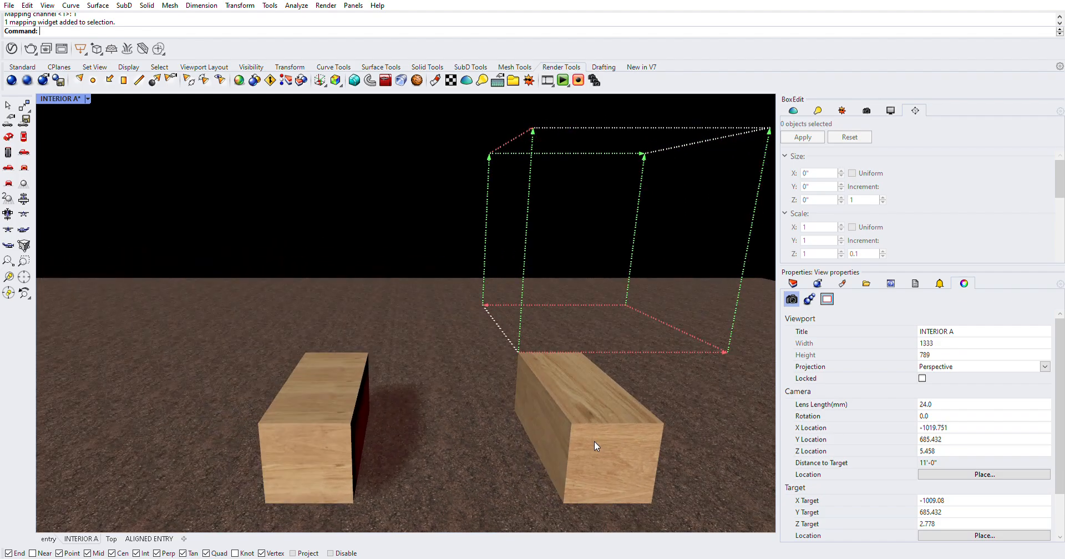
pyautogui.moveTo(580, 404); pyautogui.dragTo(274, 357, button='right')
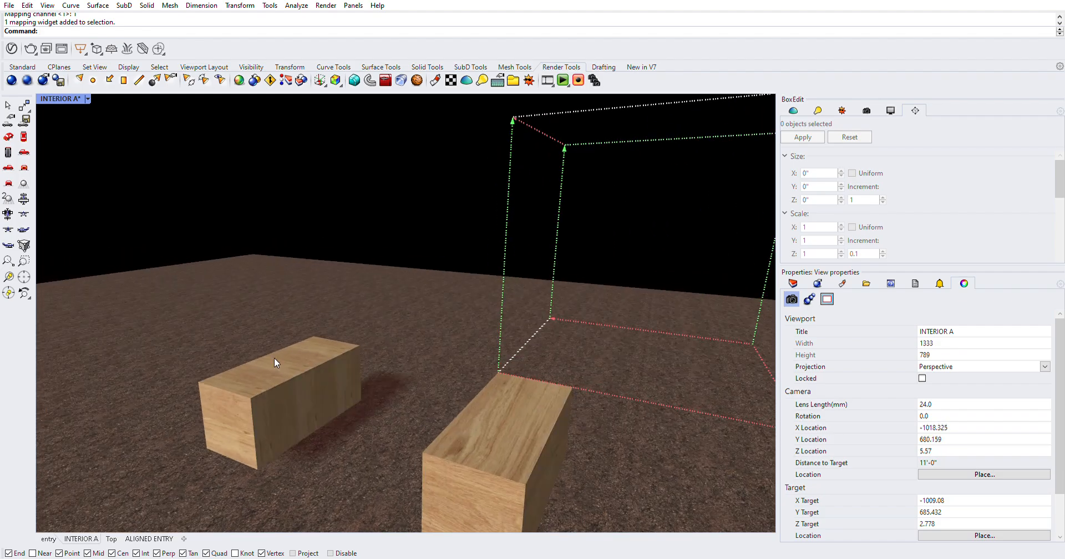
# - Match the properties of the other wooden block to the block with the rotated box mapping using MatchProperties
pyautogui.click(489, 428)
pyautogui.click(450, 191)
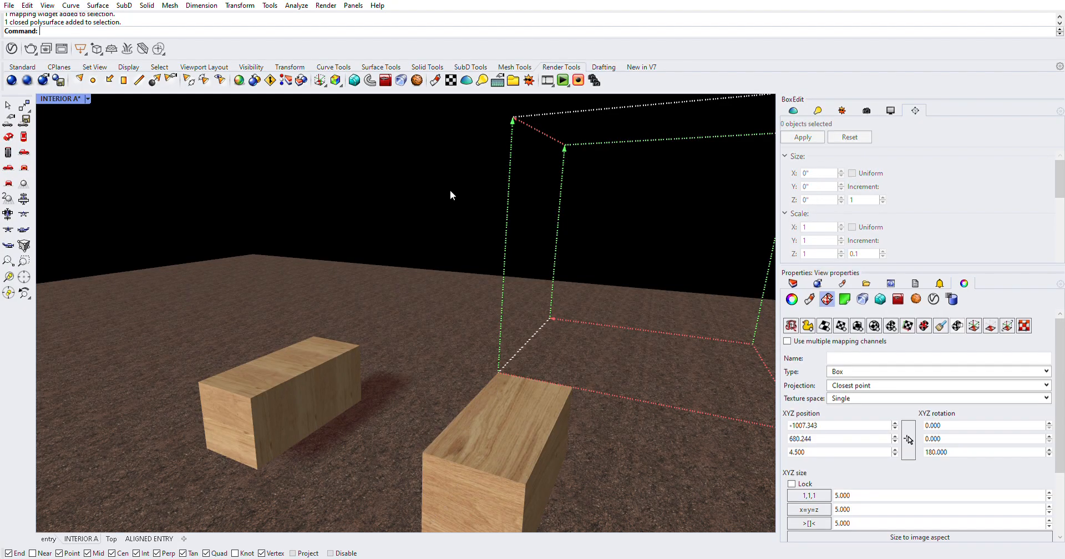
pyautogui.write('MatchProperties')
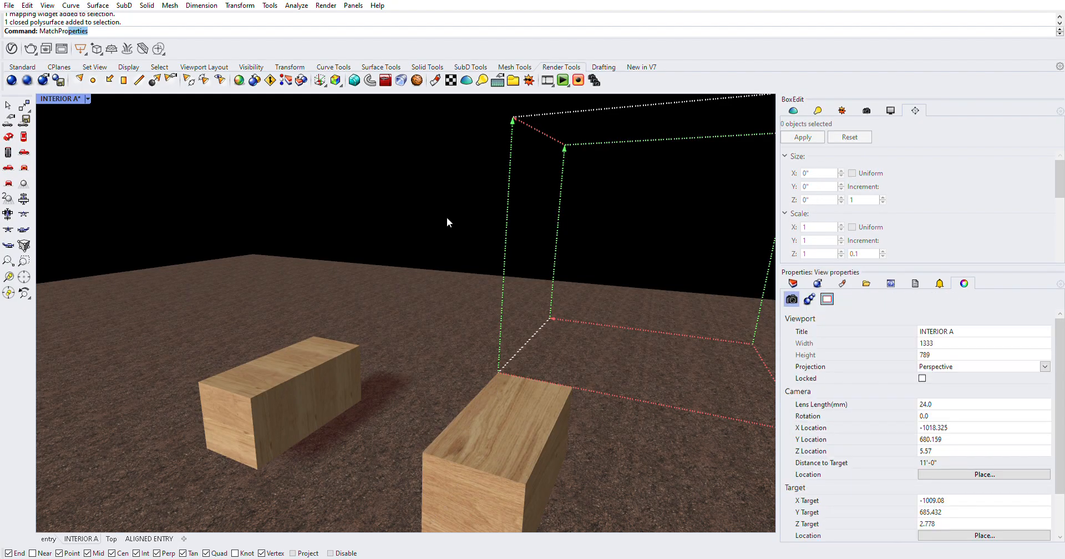
pyautogui.press('Return')
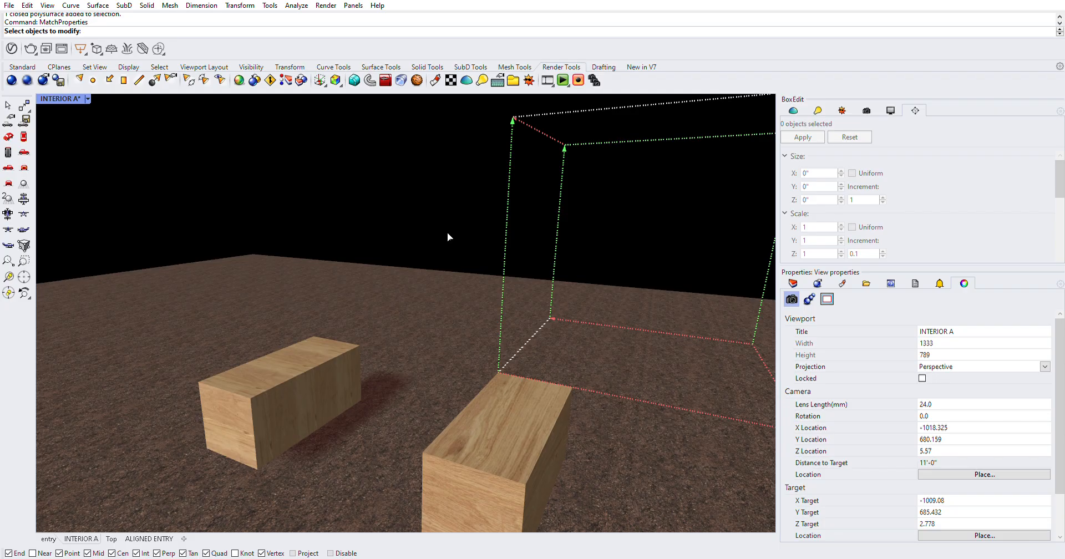
pyautogui.click(279, 377)
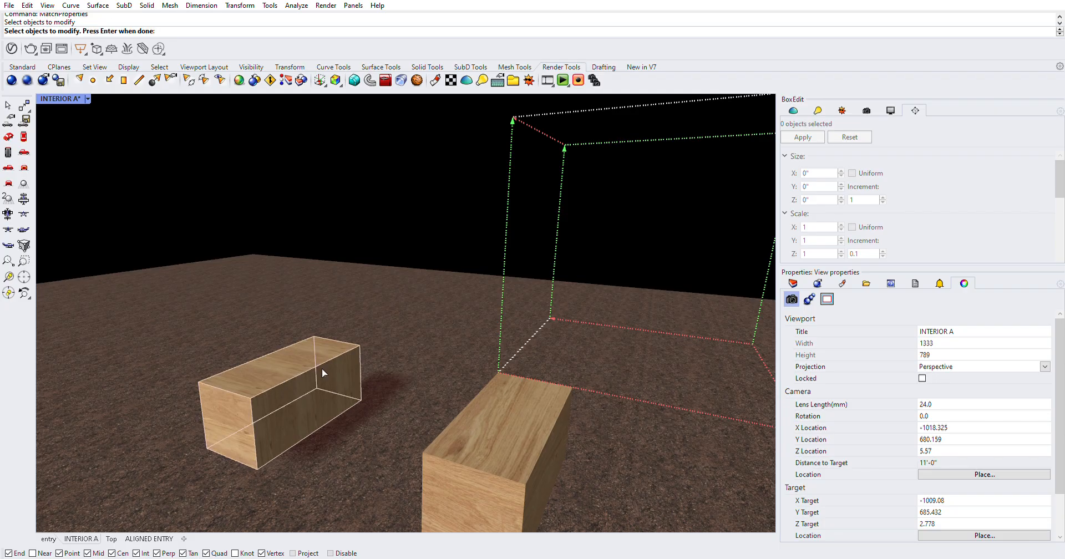
pyautogui.press('Return')
pyautogui.click(508, 431)
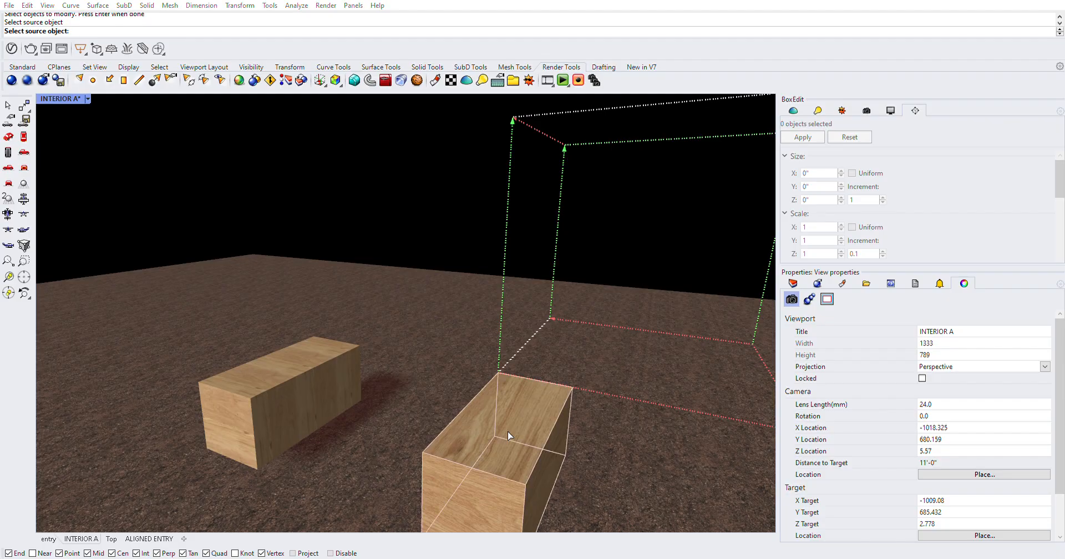
pyautogui.moveTo(157, 433); pyautogui.dragTo(391, 314, button='right')
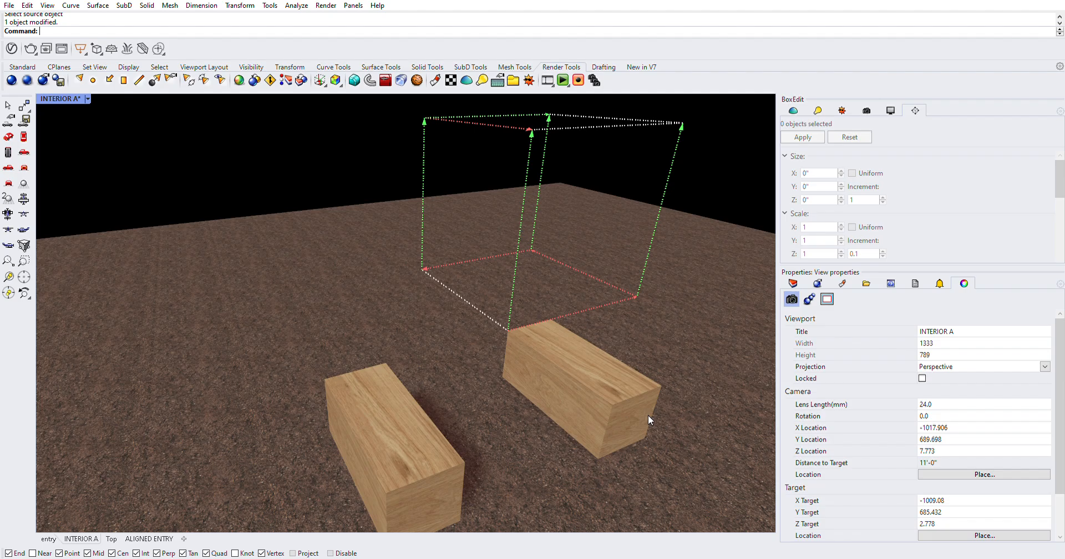
# - Select the source block, look through the Custom material's settings, clear the selection and view the viewport's display settings
pyautogui.click(638, 398)
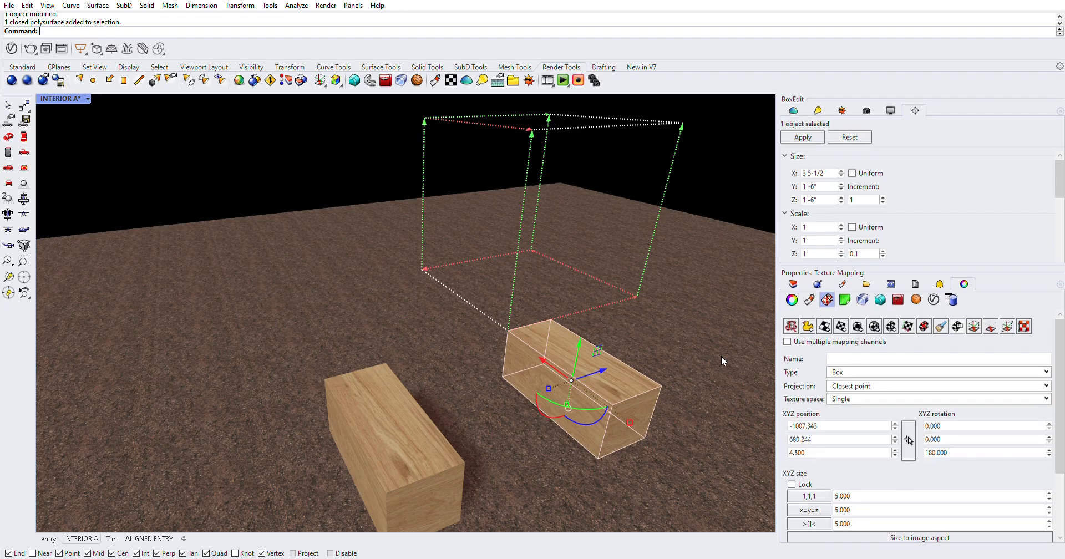
pyautogui.click(842, 283)
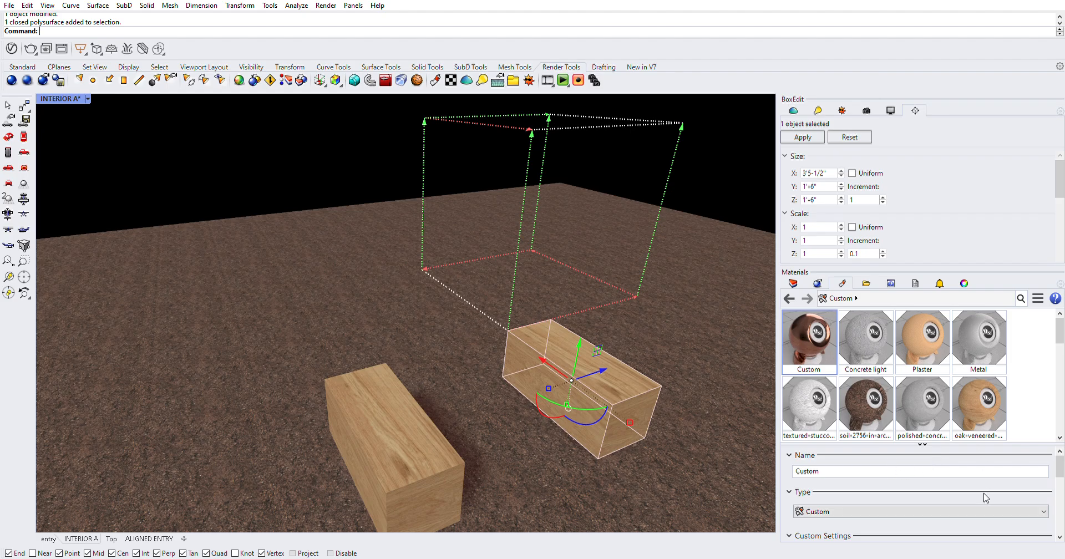
pyautogui.scroll(-3, 985, 497)
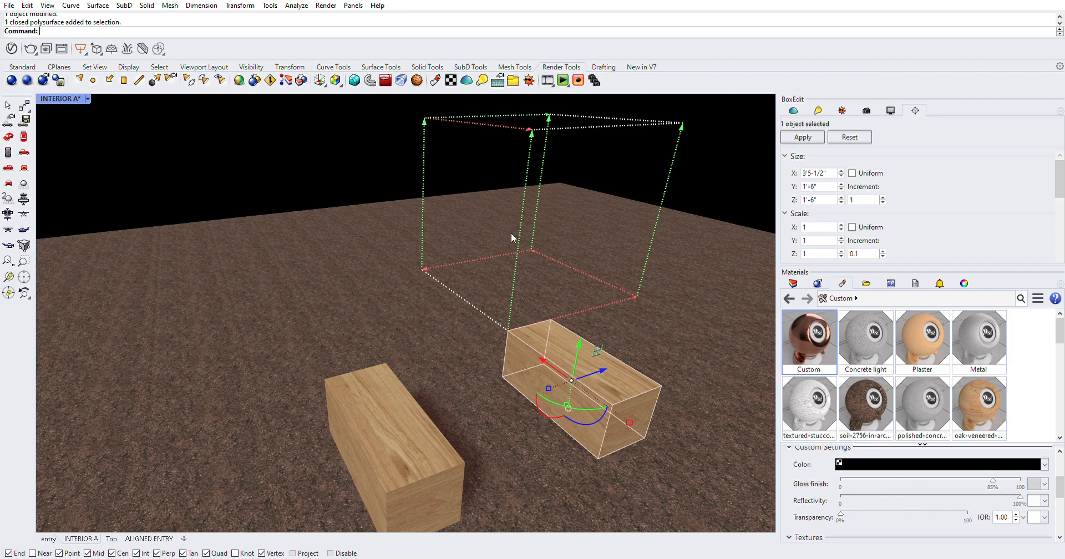
pyautogui.click(357, 167)
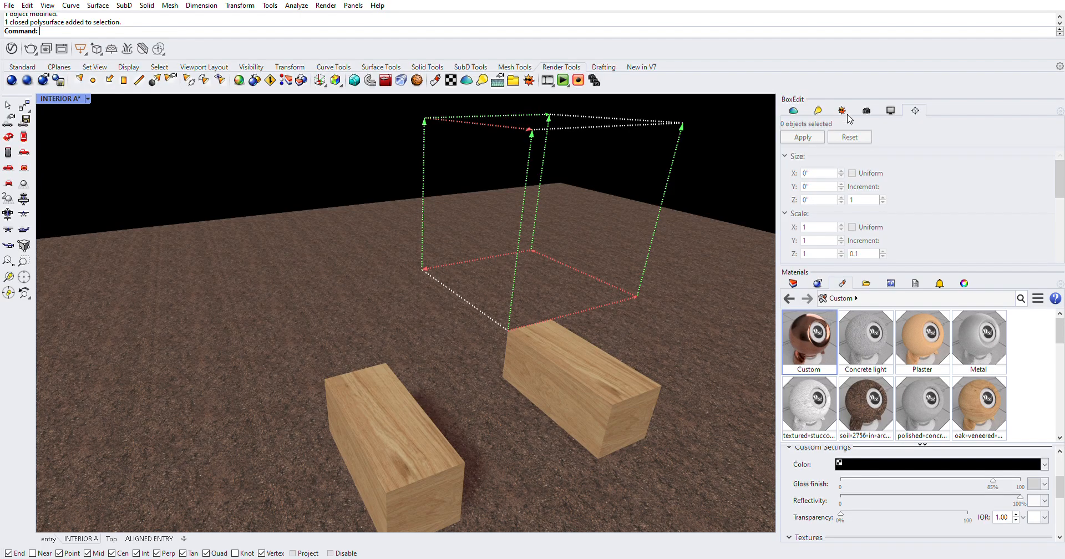
pyautogui.click(892, 109)
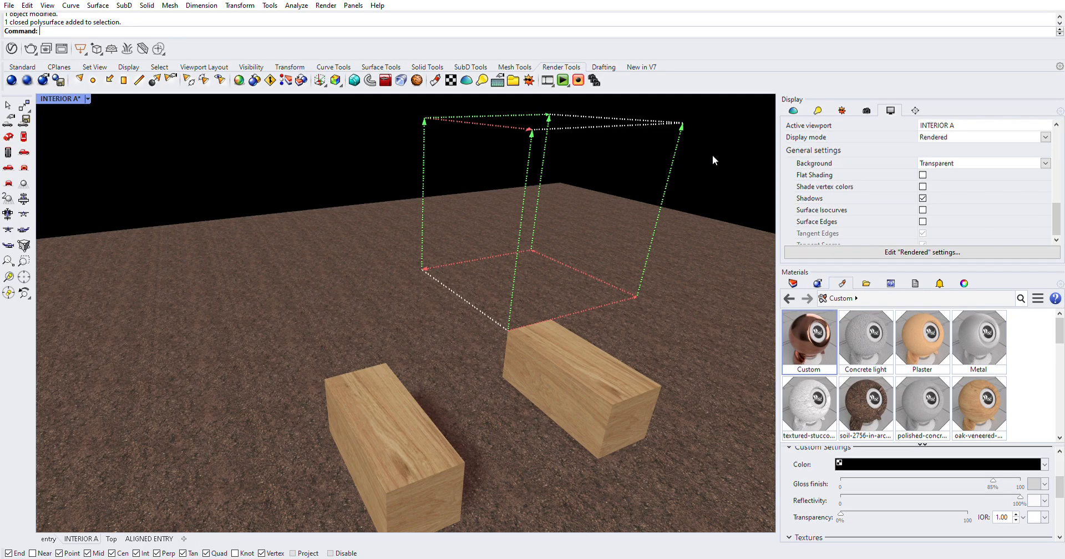
# - Show all hidden objects, turn off the mapping widget and select the remapped wooden block to view its texture mapping properties
pyautogui.hotkey('ctrl', 'alt', 'h')
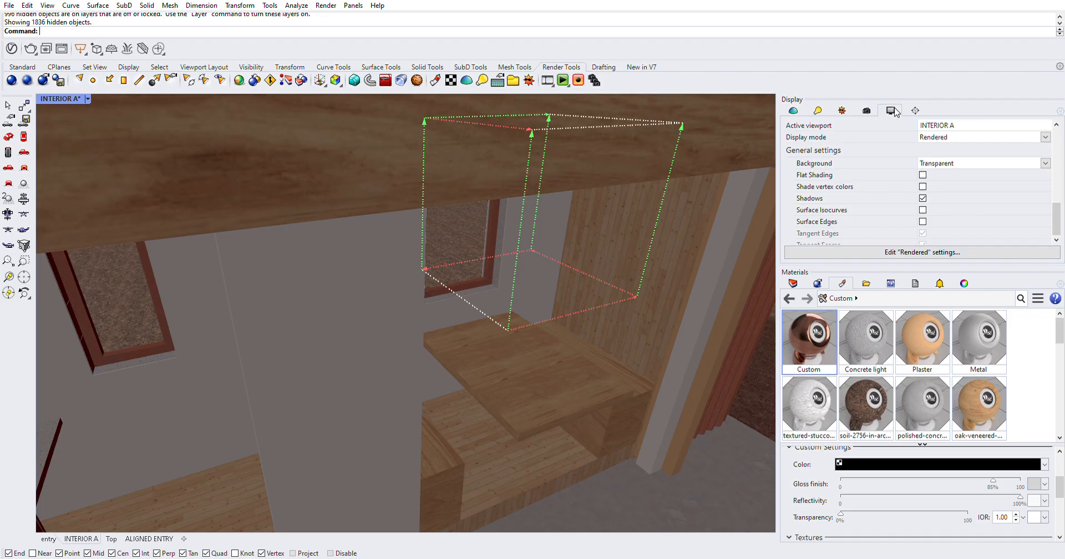
pyautogui.click(964, 284)
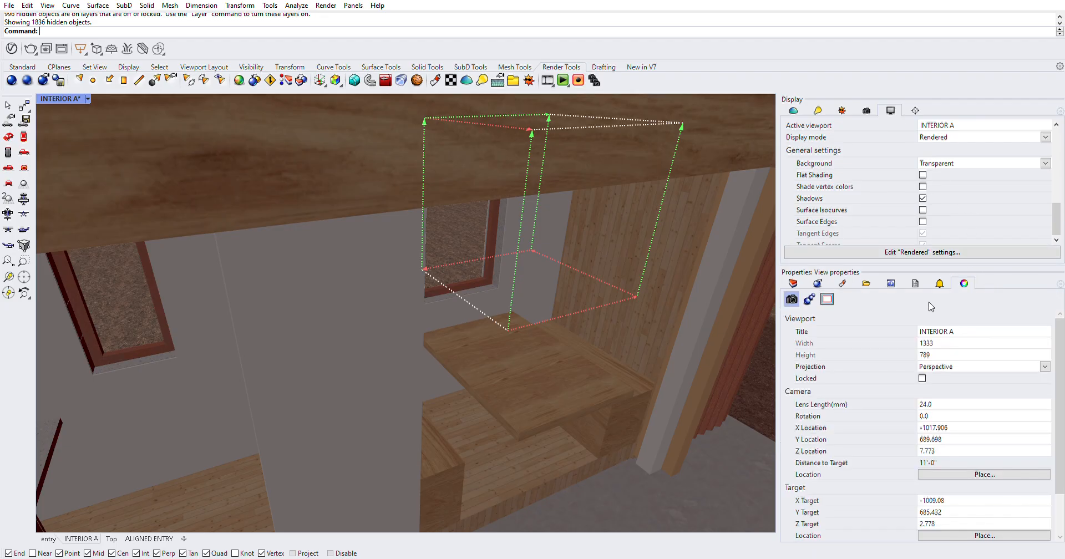
pyautogui.scroll(-2, 967, 308)
pyautogui.scroll(2, 967, 306)
pyautogui.click(607, 426)
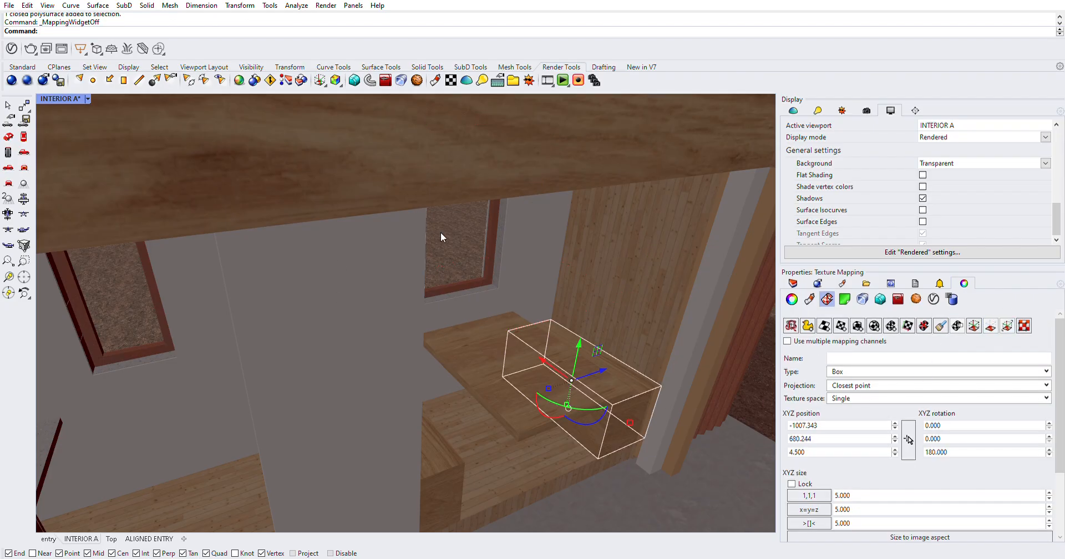
# - Clear the block selection and restore the named view ALIGNED ENTRY
pyautogui.press('Escape')
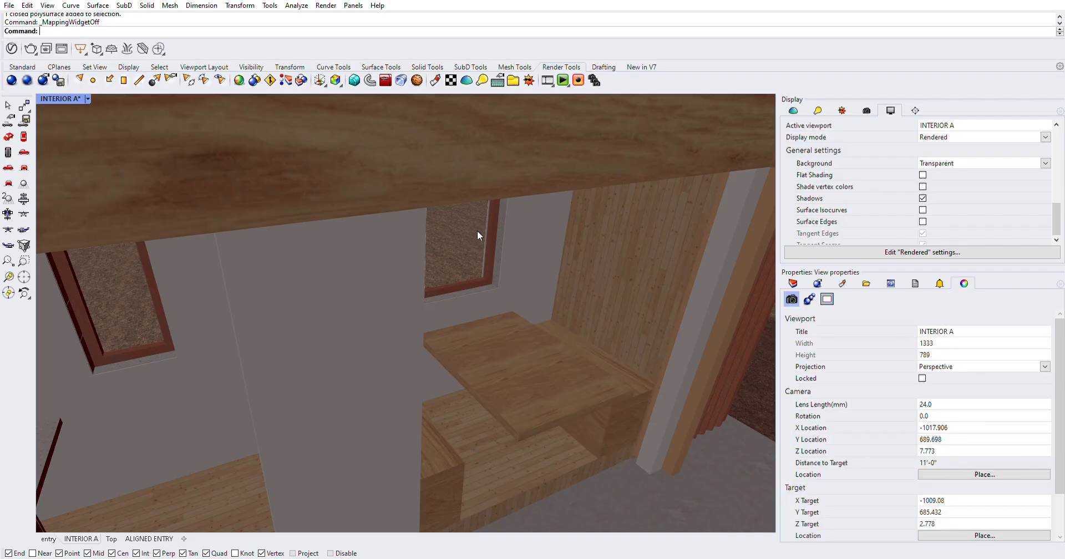
pyautogui.click(866, 110)
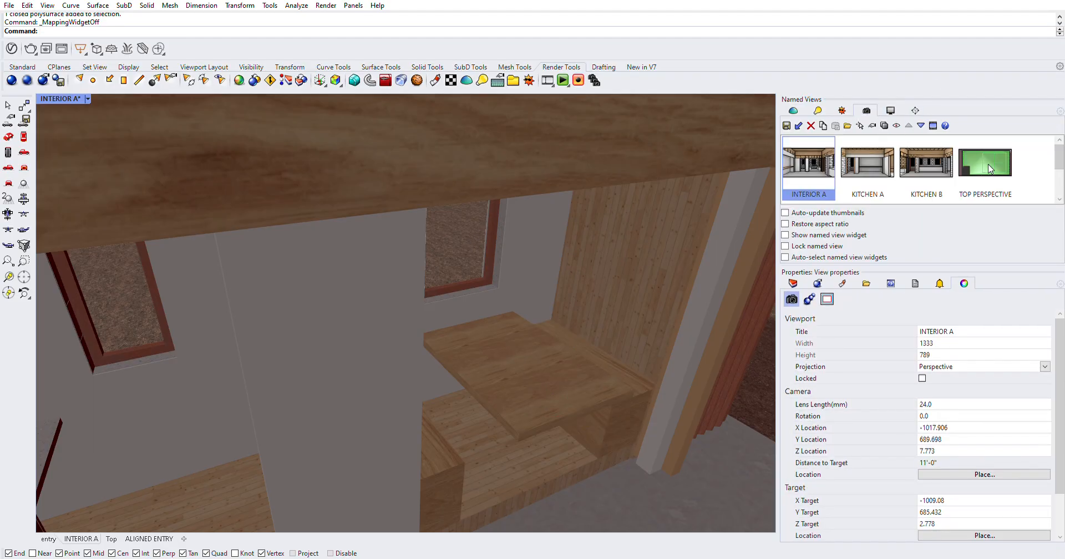
pyautogui.scroll(-2, 939, 172)
pyautogui.doubleClick(867, 166)
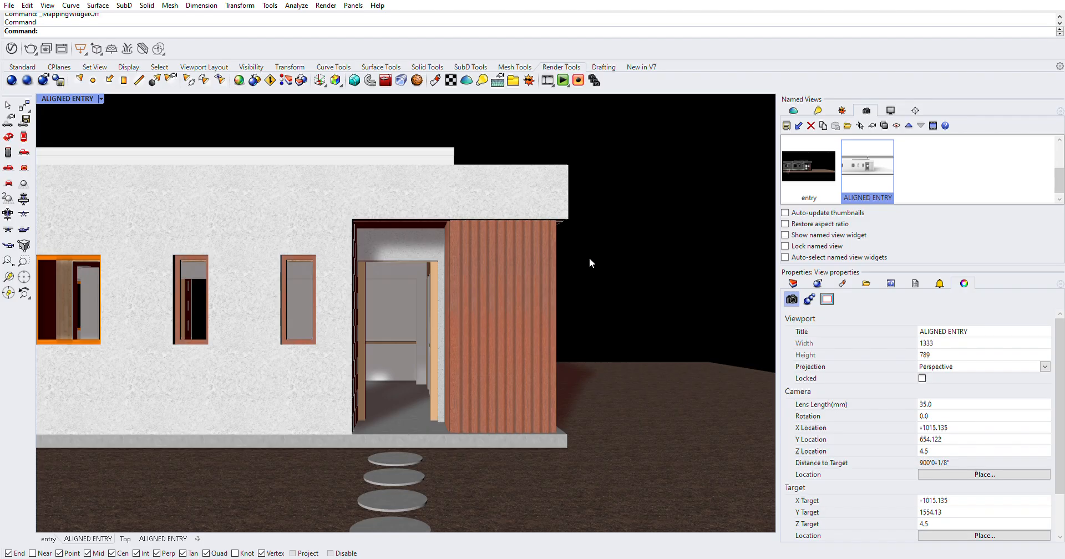
# - Select the whole building, zoom to the selected objects and clear the selection
pyautogui.moveTo(442, 235); pyautogui.dragTo(391, 276, button='right')
pyautogui.scroll(-3, 391, 272)
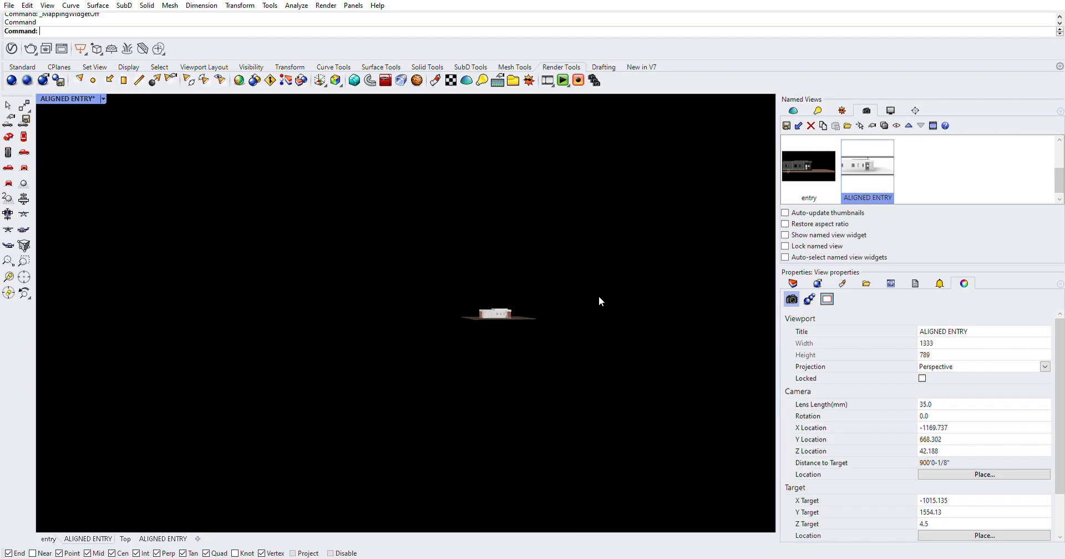
pyautogui.moveTo(631, 257); pyautogui.dragTo(427, 344)
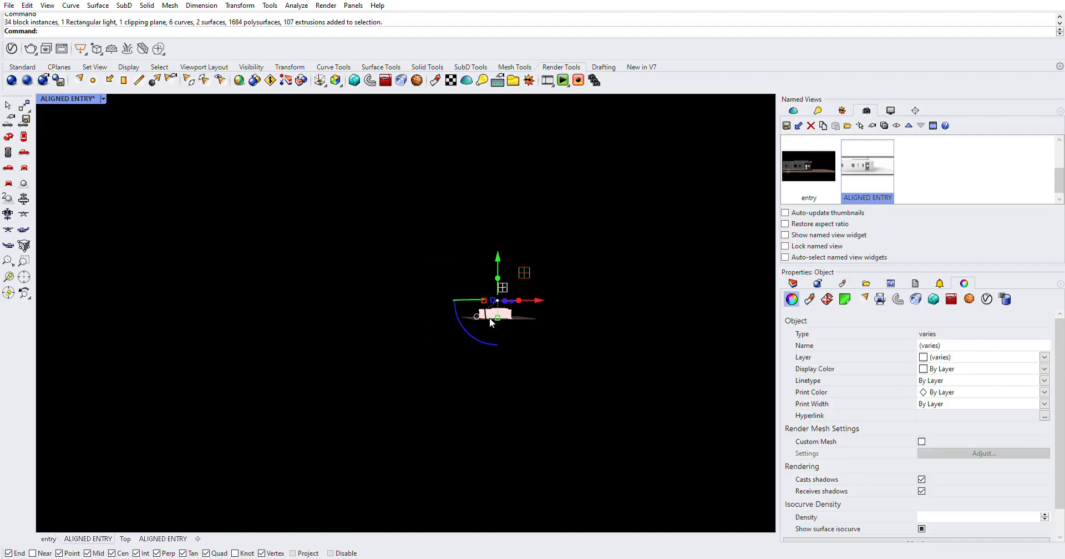
pyautogui.write('zsa')
pyautogui.press('Return')
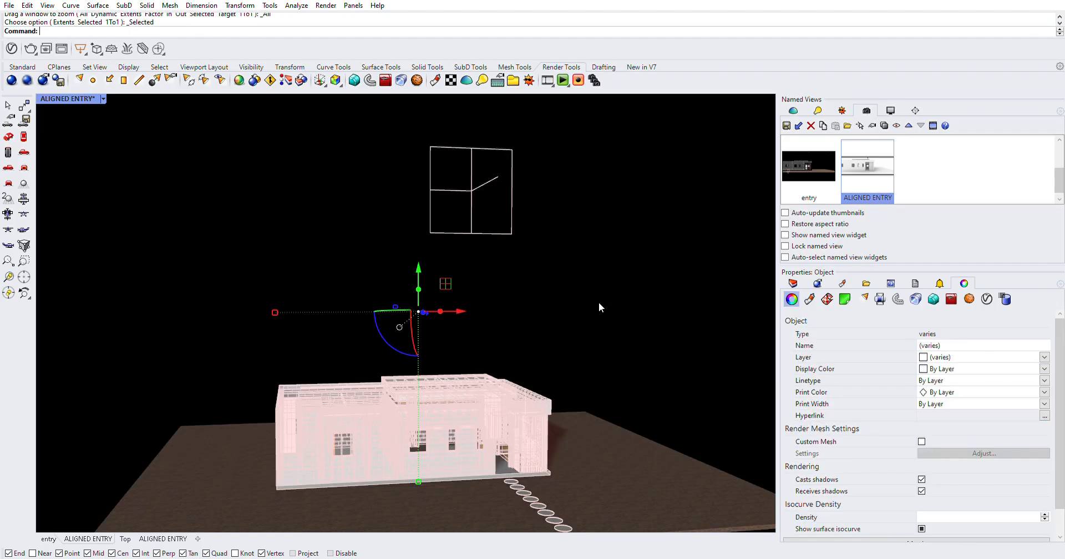
pyautogui.click(598, 303)
# - Examine the textured white facade, its windows and the entry opening up close in the Rendered display mode
pyautogui.moveTo(564, 412); pyautogui.dragTo(492, 455, button='right')
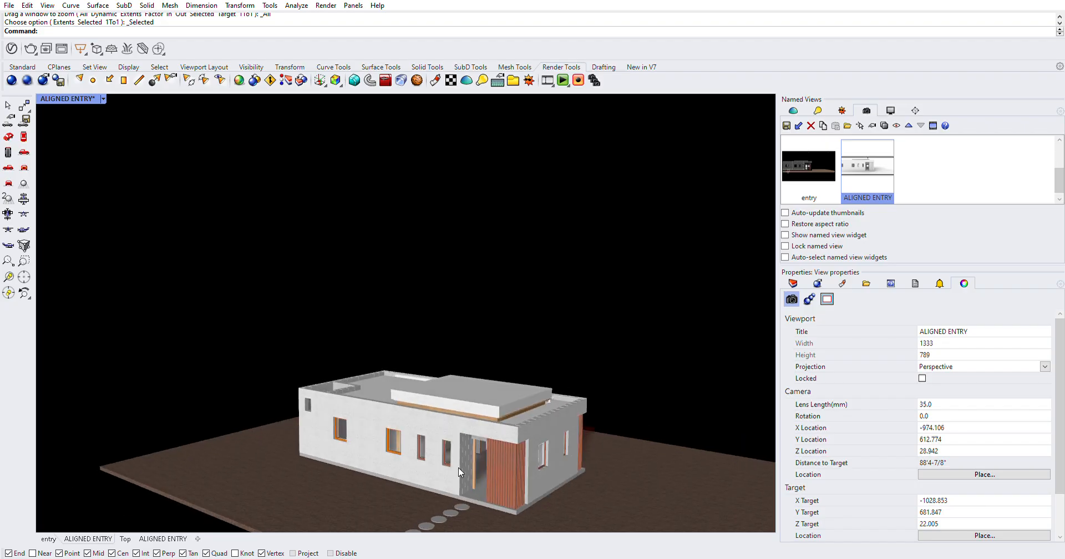
pyautogui.scroll(10, 458, 467)
pyautogui.scroll(4, 458, 419)
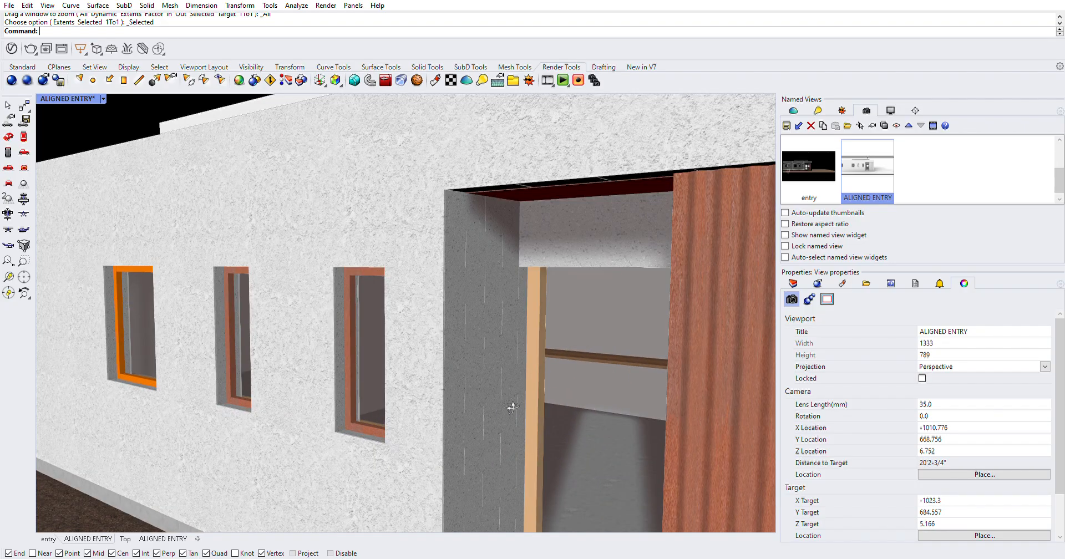
pyautogui.moveTo(509, 404); pyautogui.dragTo(478, 409, button='right')
pyautogui.moveTo(431, 351); pyautogui.dragTo(489, 289, button='right')
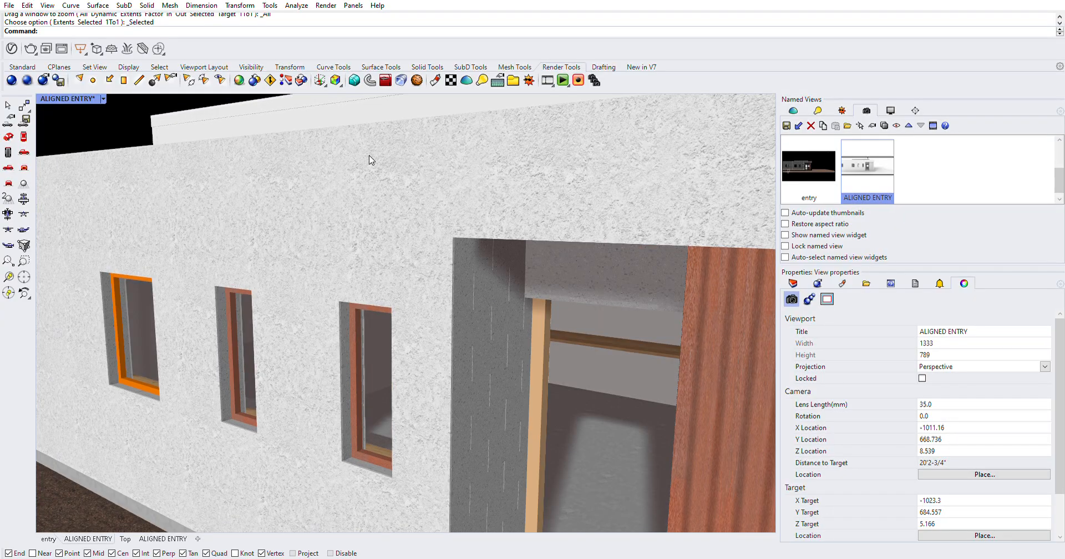
pyautogui.scroll(3, 460, 235)
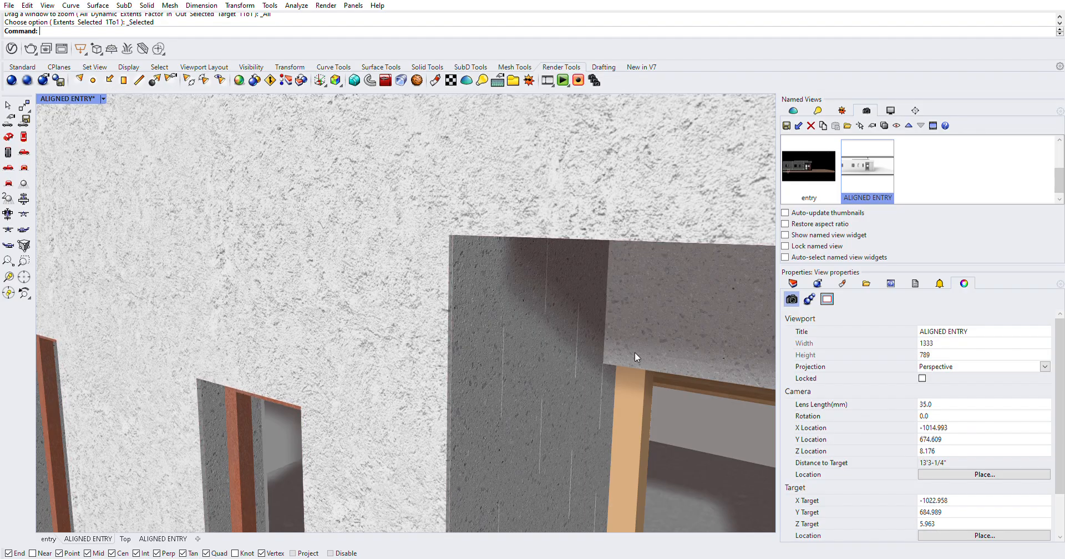
pyautogui.scroll(-2, 468, 338)
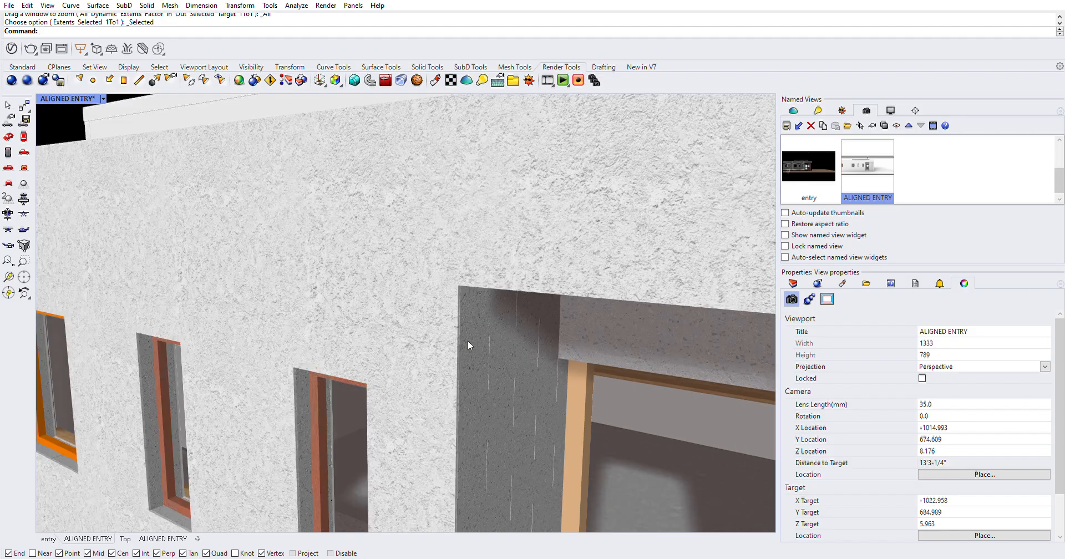
pyautogui.scroll(-3, 468, 340)
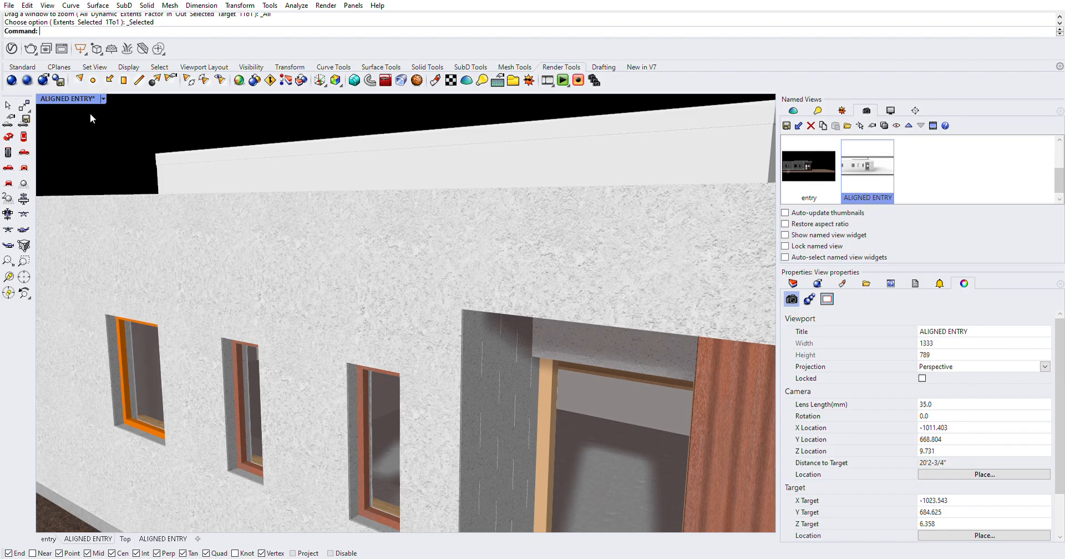
# - Switch the viewport to Ghosted and set the display mode of all objects to UseView with SetObjectDisplayMode
pyautogui.hotkey('ctrl', 'alt', 'g')
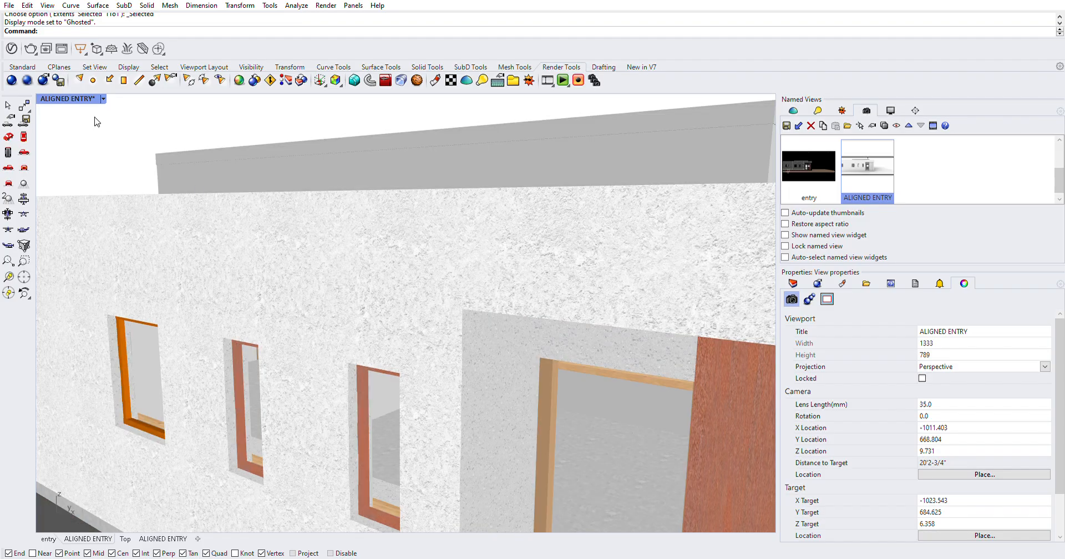
pyautogui.hotkey('ctrl', 'a')
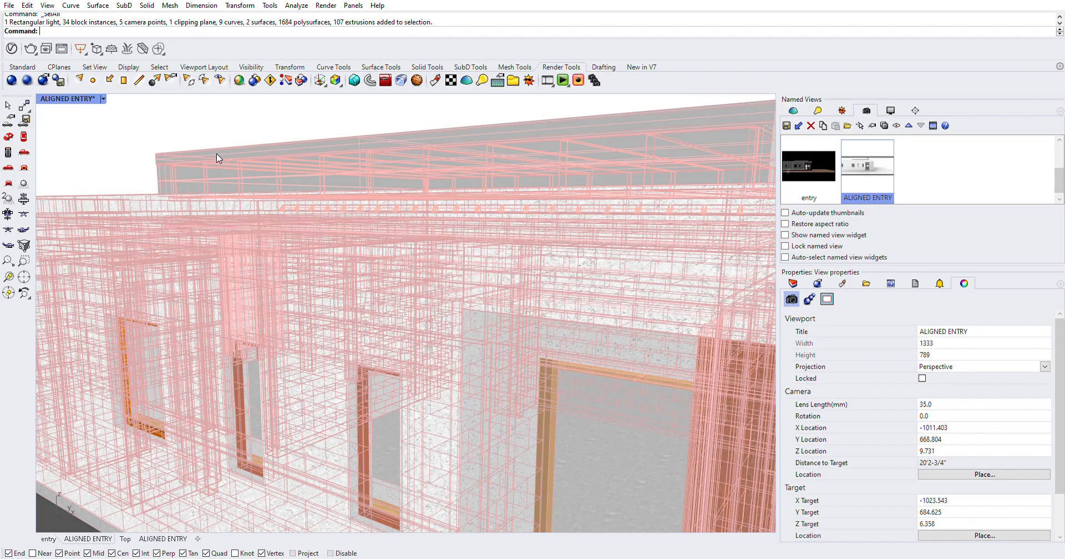
pyautogui.write('SECt')
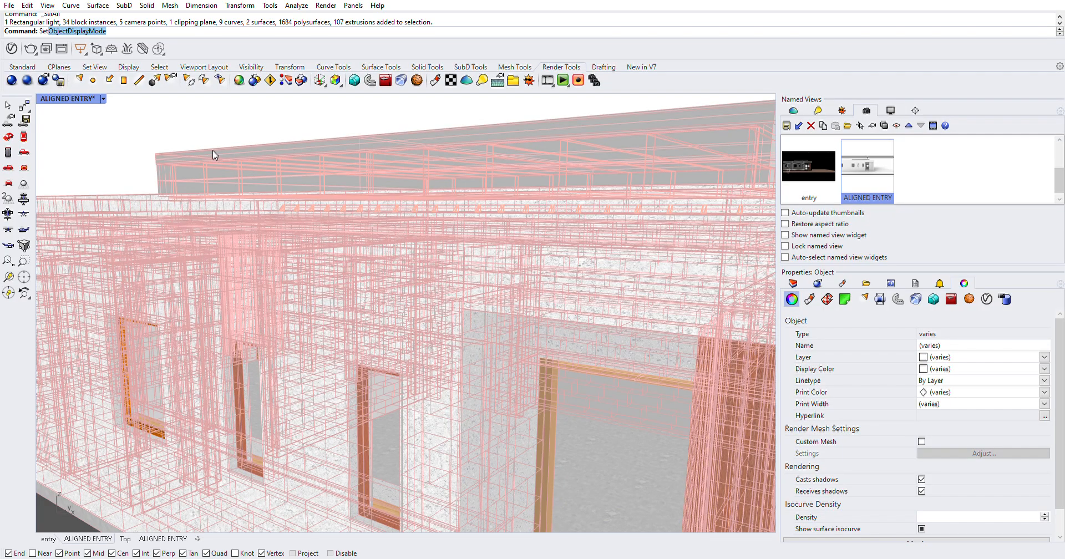
pyautogui.press('Return')
pyautogui.press('Return')
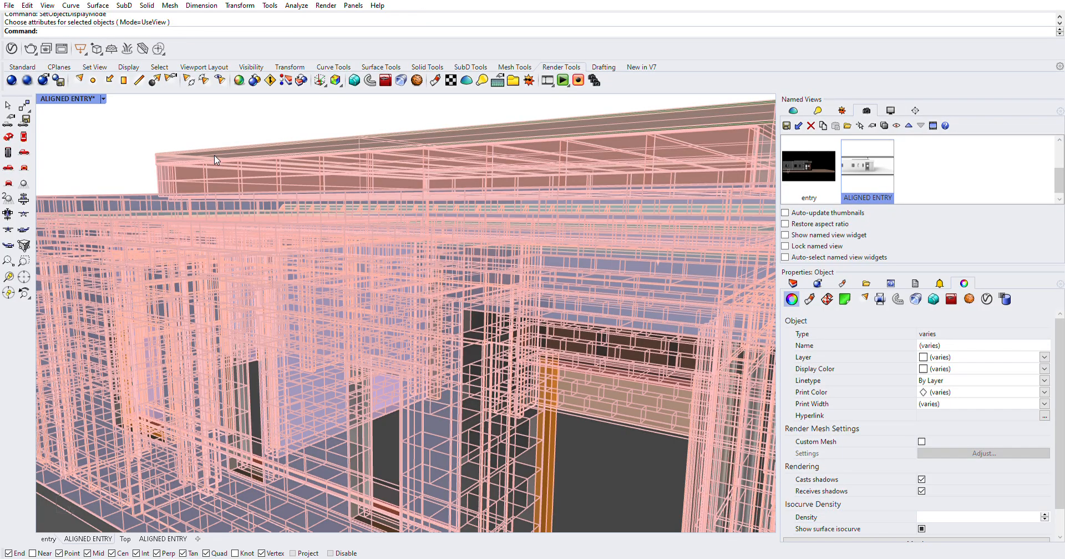
pyautogui.click(167, 111)
# - Examine the ghosted wall blocks and framing around the entry opening up close
pyautogui.scroll(3, 393, 311)
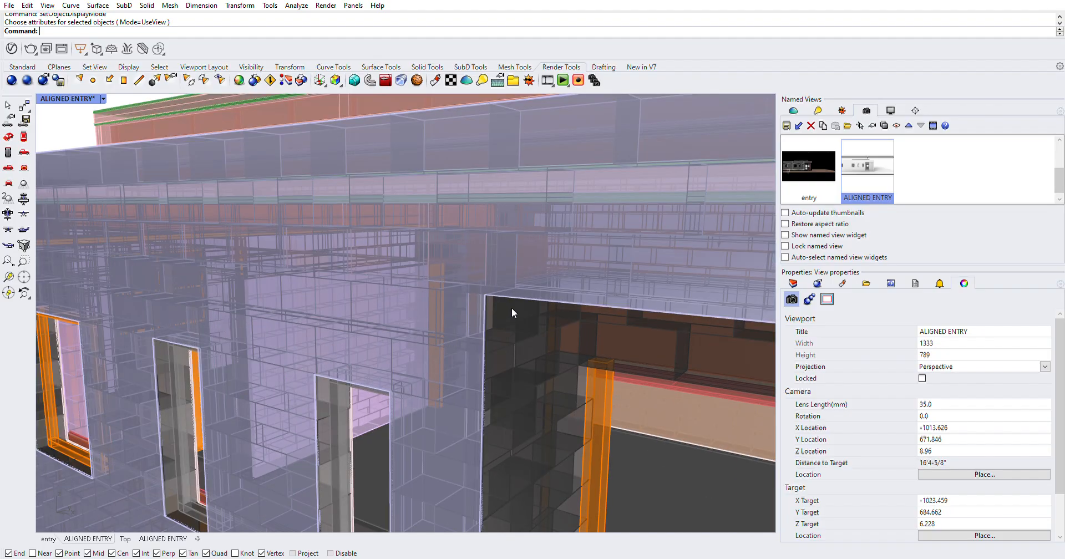
pyautogui.scroll(2, 511, 313)
pyautogui.scroll(2, 484, 304)
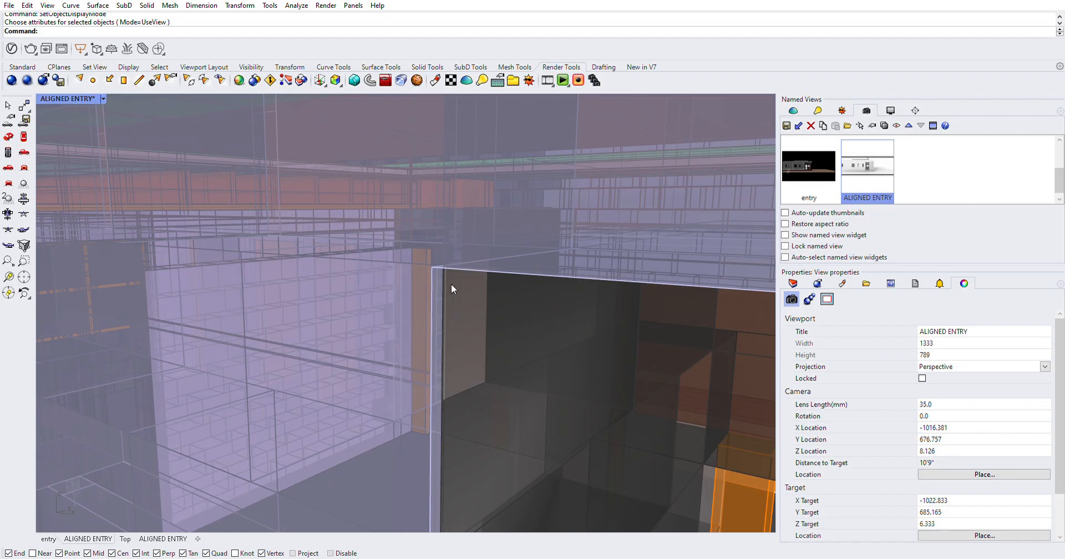
pyautogui.scroll(-4, 427, 294)
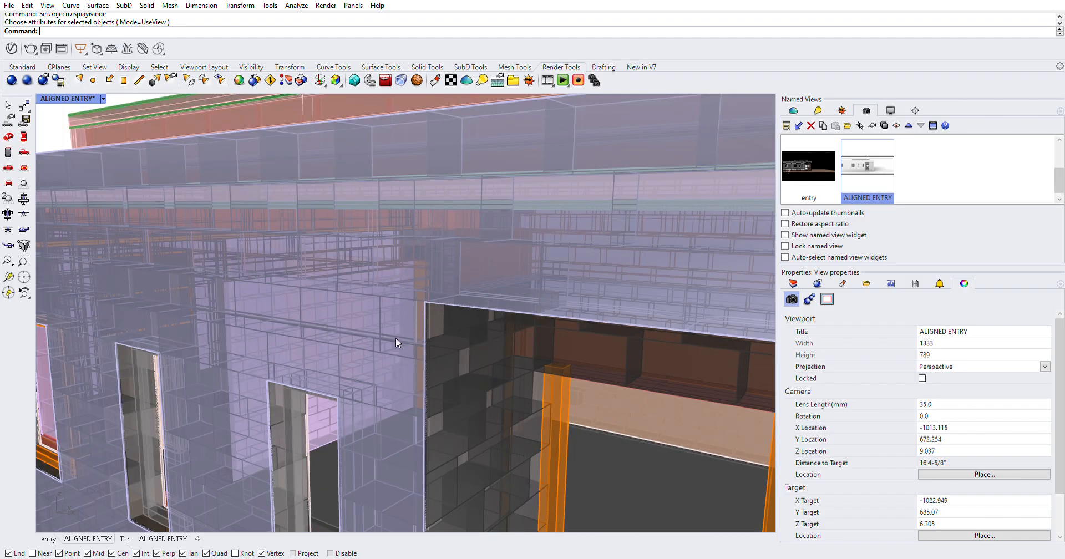
pyautogui.scroll(-2, 425, 347)
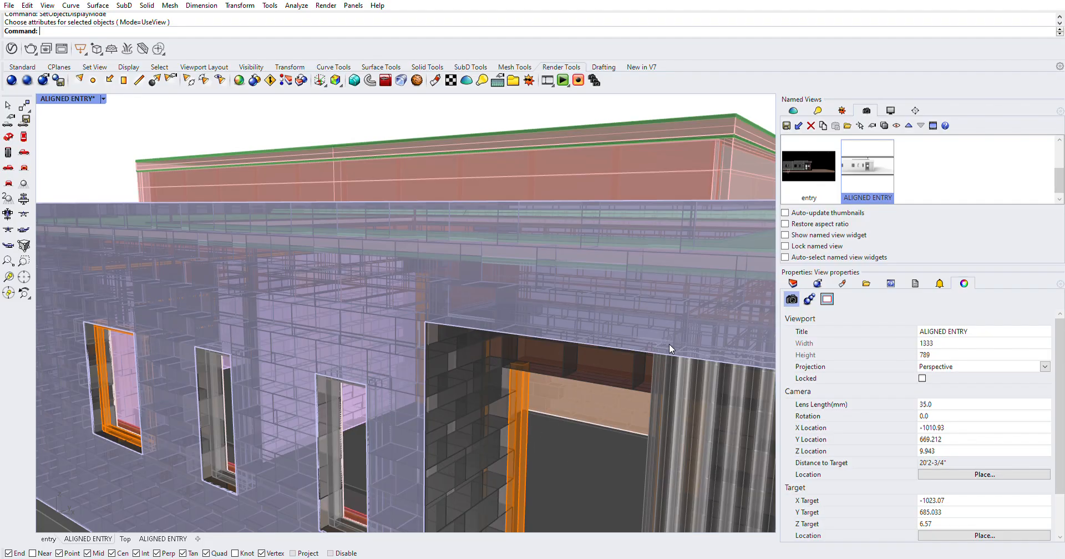
# - Restore the named view entry and compare the Rendered, Arctic and Ghosted display modes, ending in Shaded
pyautogui.doubleClick(800, 167)
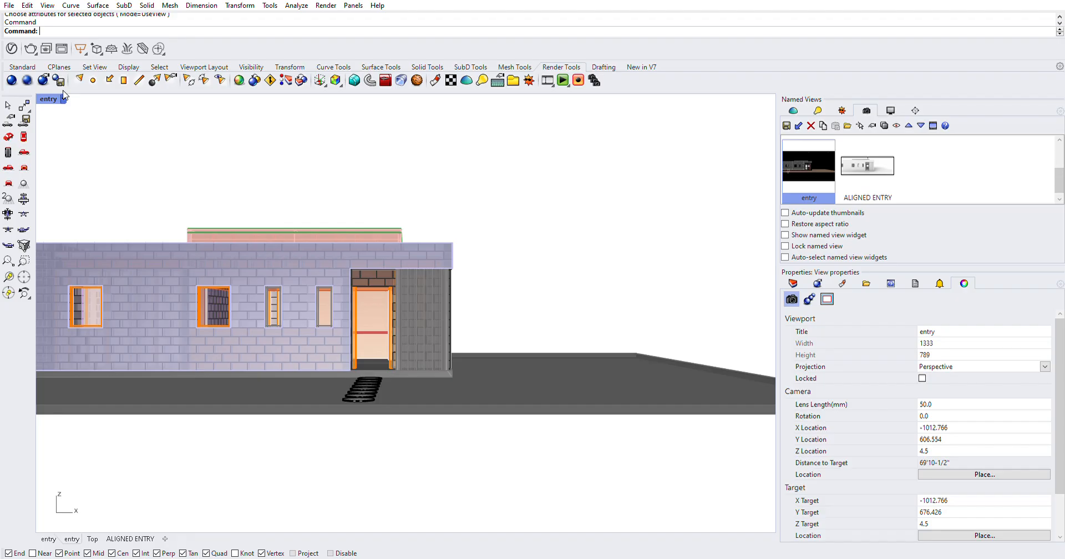
pyautogui.hotkey('ctrl', 'alt', 'r')
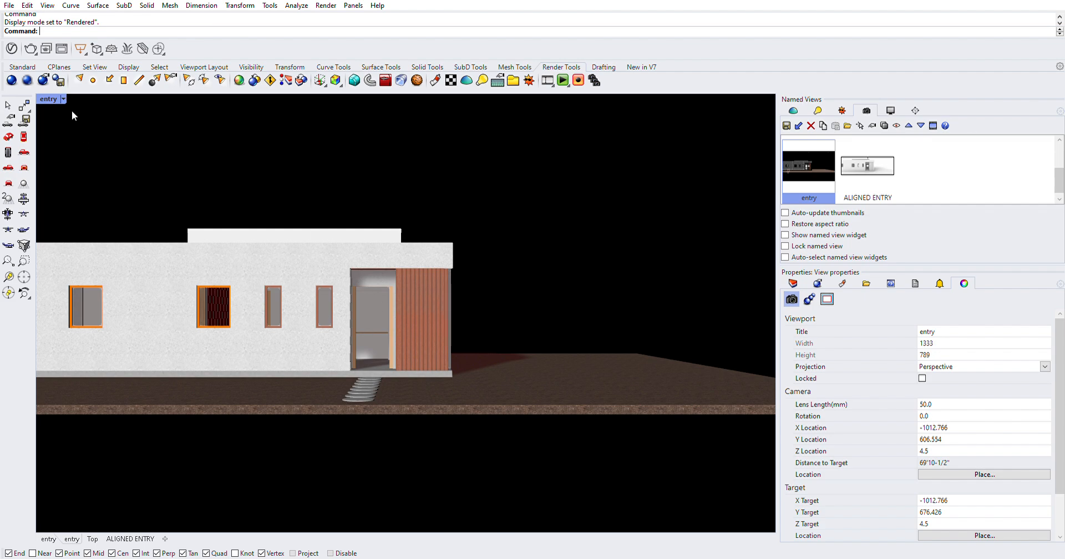
pyautogui.click(75, 222)
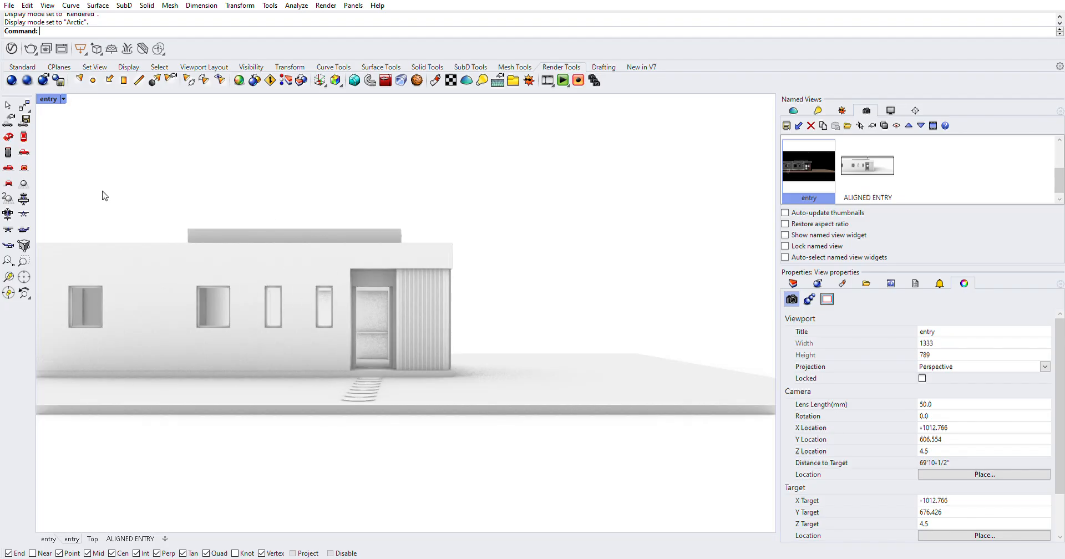
pyautogui.click(76, 155)
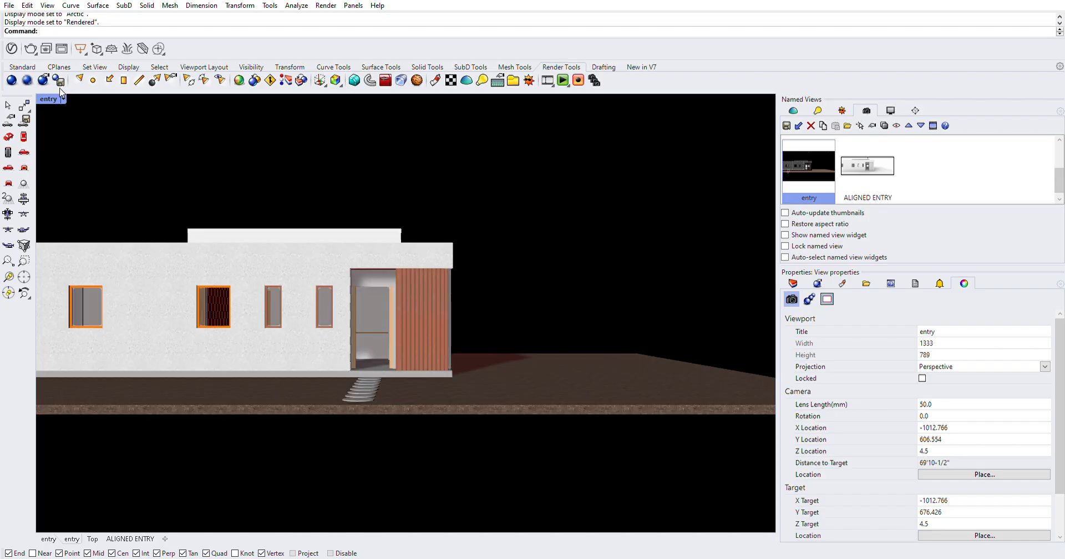
pyautogui.click(87, 161)
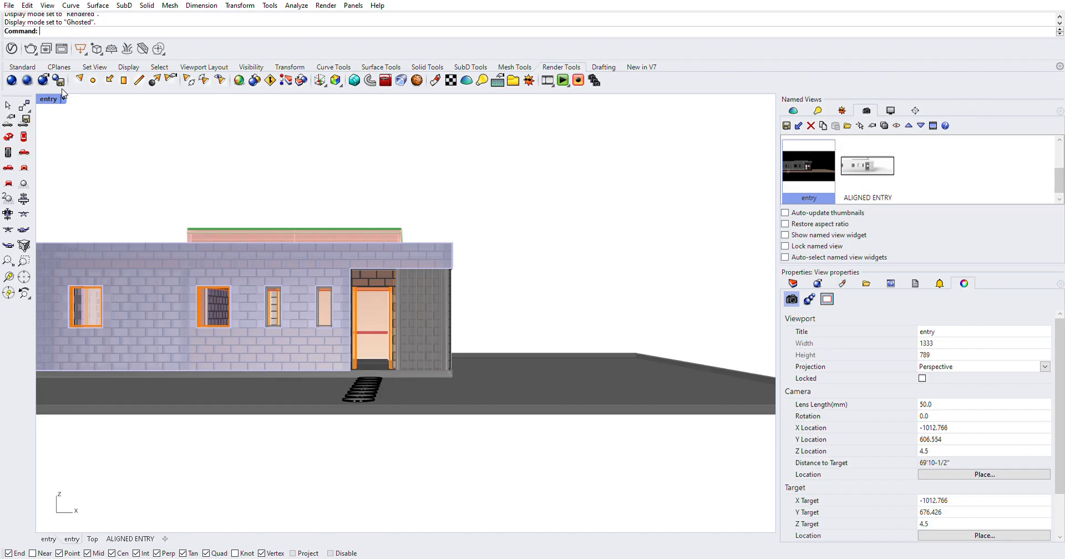
pyautogui.hotkey('ctrl', 'alt', 's')
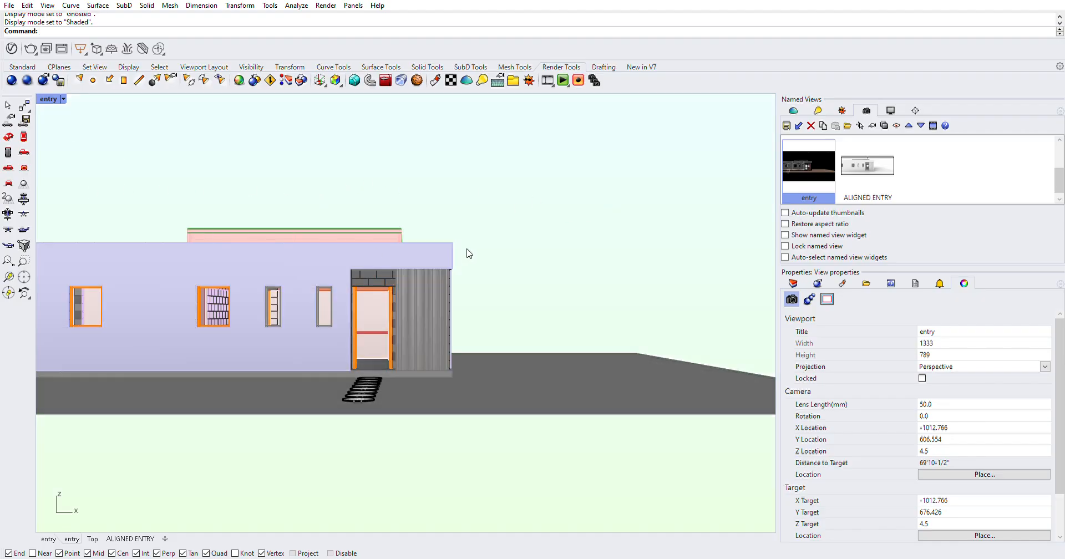
pyautogui.scroll(-2, 520, 252)
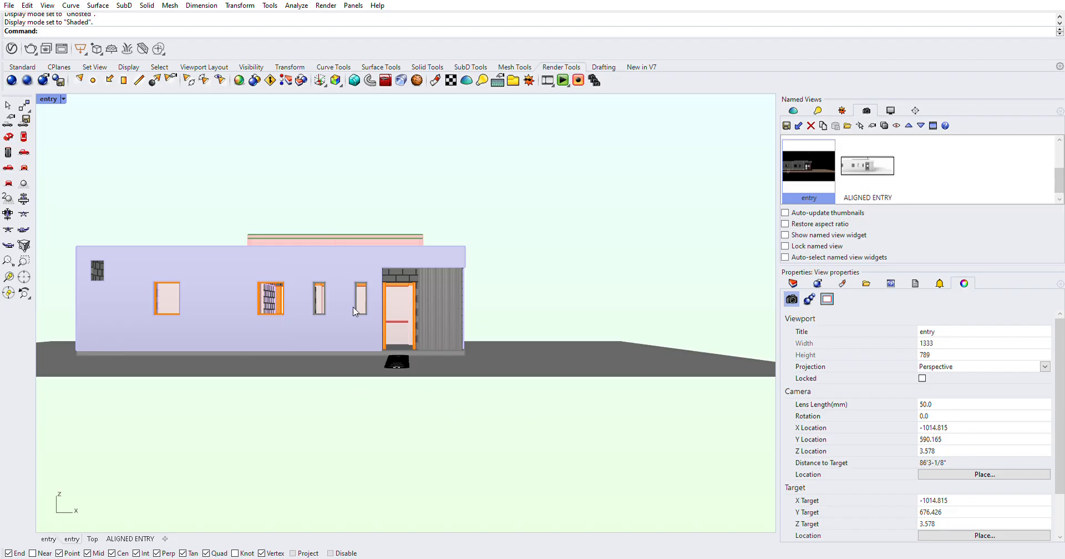
pyautogui.moveTo(44, 180); pyautogui.dragTo(547, 399)
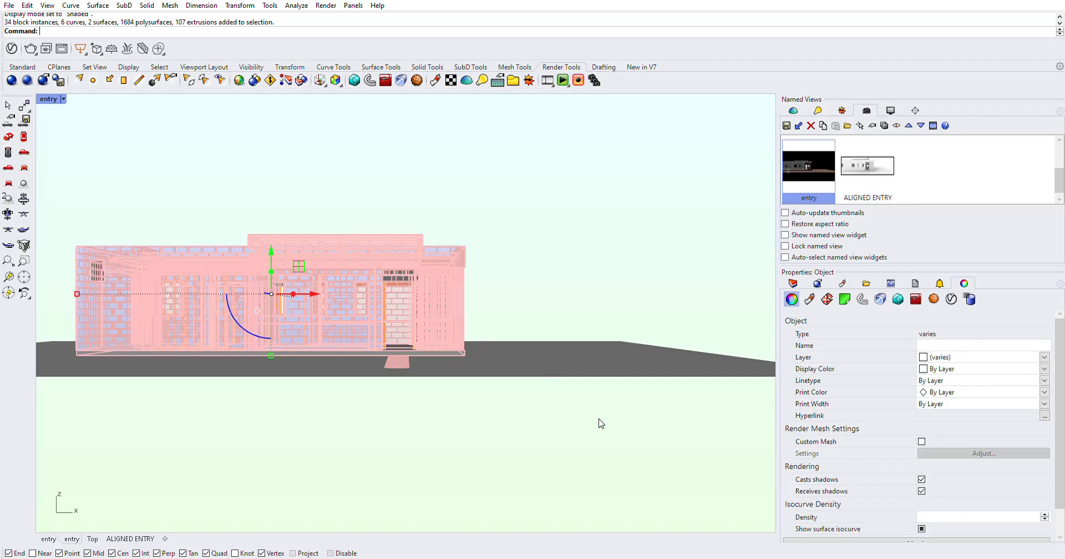
pyautogui.click(608, 439)
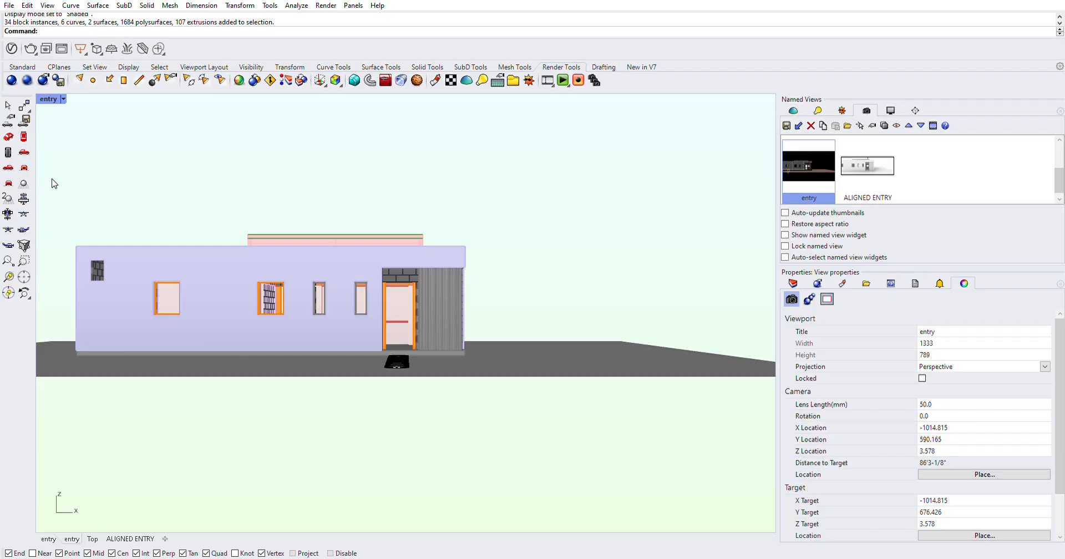
pyautogui.moveTo(56, 171); pyautogui.dragTo(564, 431)
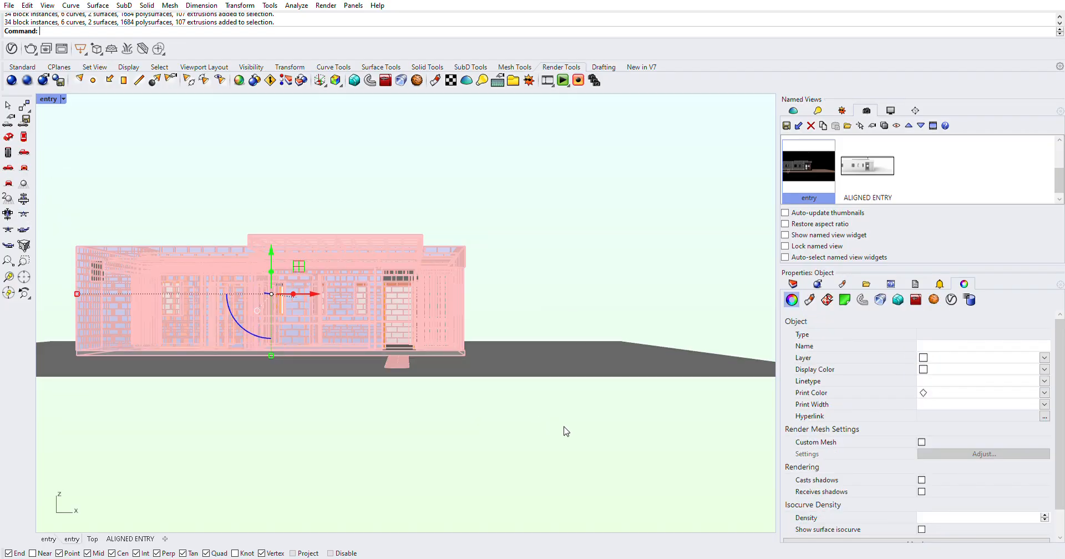
pyautogui.click(620, 451)
pyautogui.write('SetObjectDisplayMode')
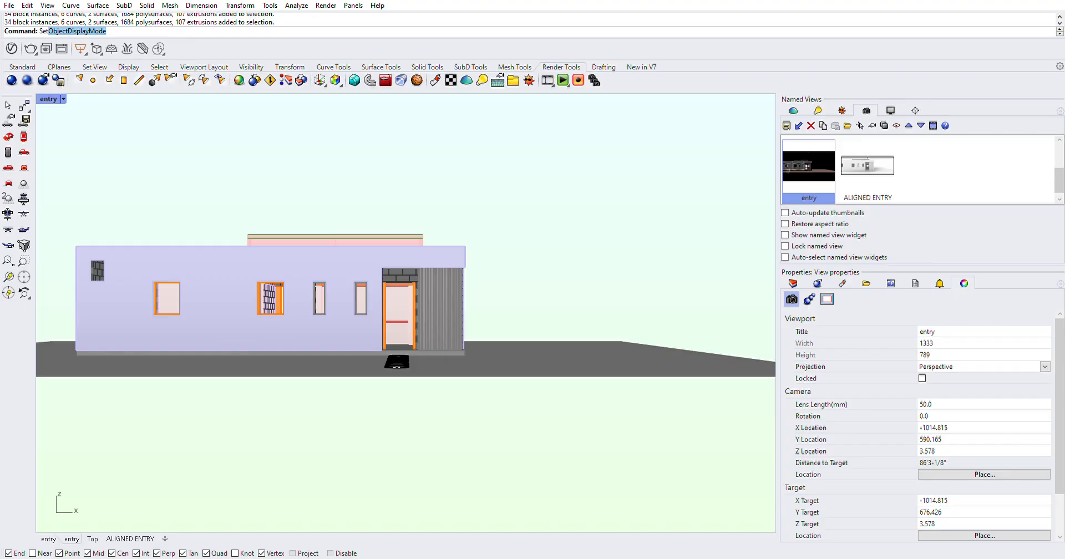
pyautogui.press('Return')
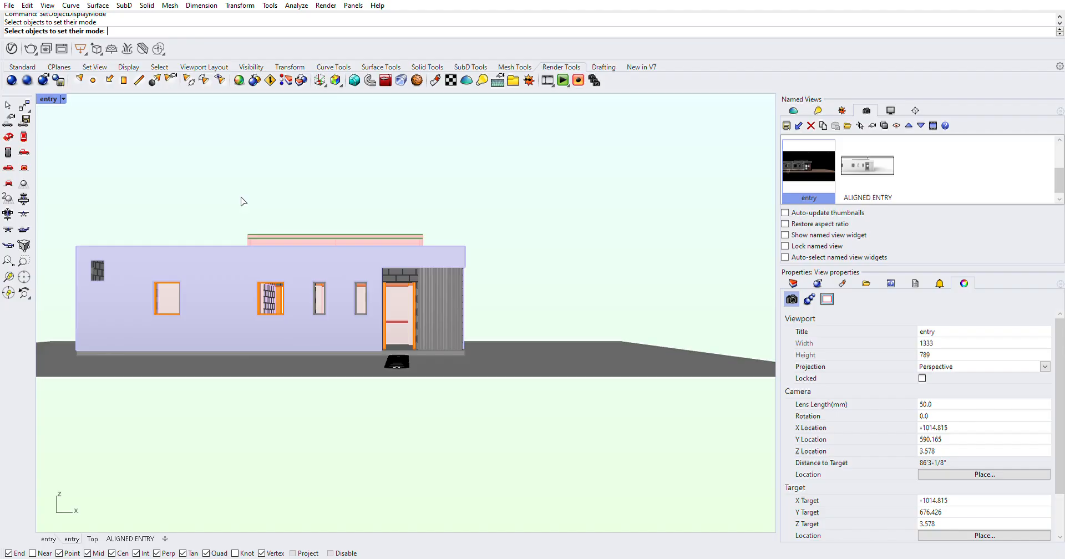
pyautogui.press('Escape')
# - Set the display mode of all the building's objects to Rendered with SetObjectDisplayMode
pyautogui.moveTo(52, 158); pyautogui.dragTo(515, 447)
pyautogui.write('SetObjectDisplayMode')
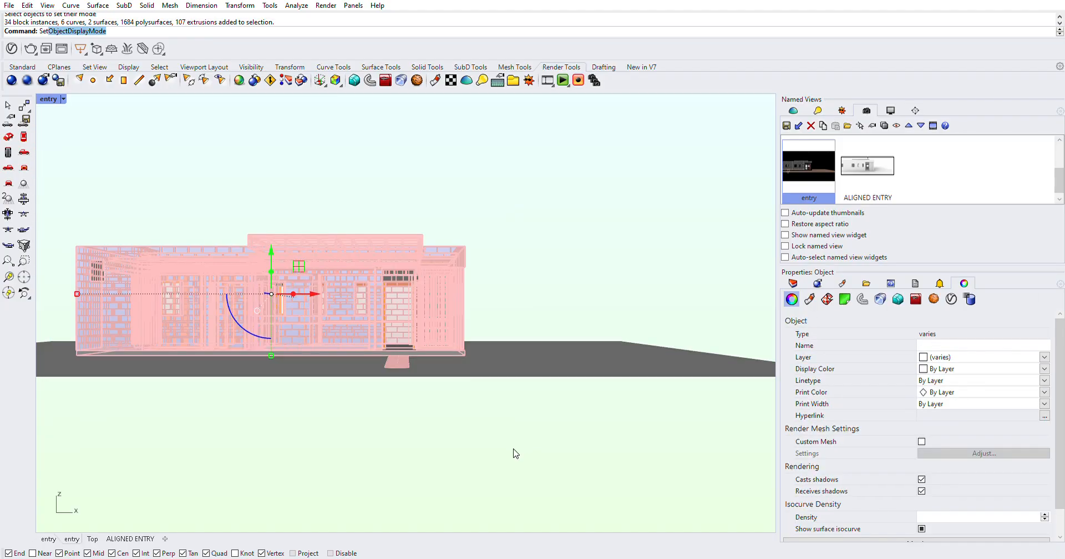
pyautogui.press('Return')
pyautogui.write('M')
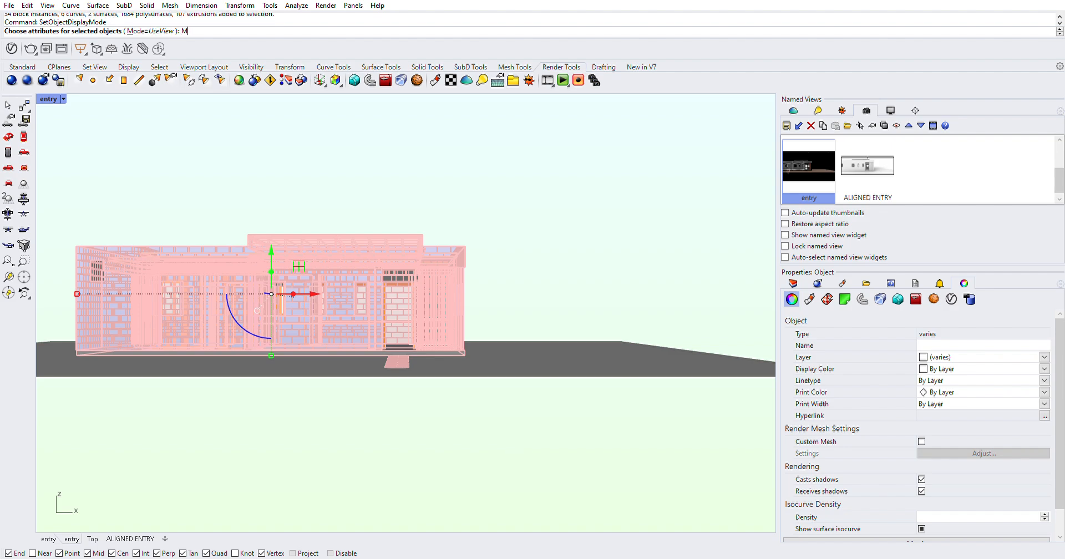
pyautogui.press('Return')
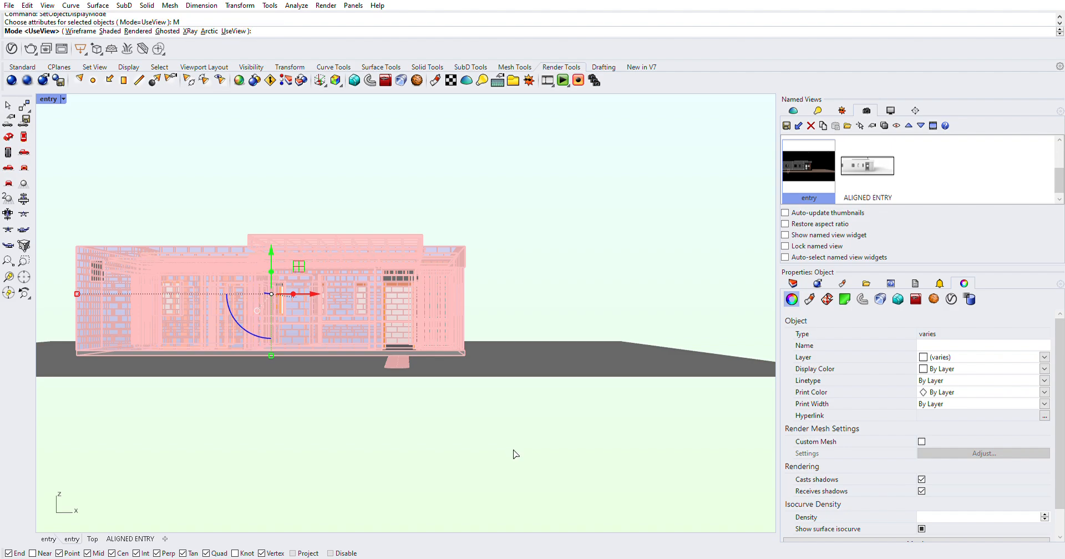
pyautogui.write('R')
pyautogui.press('Return')
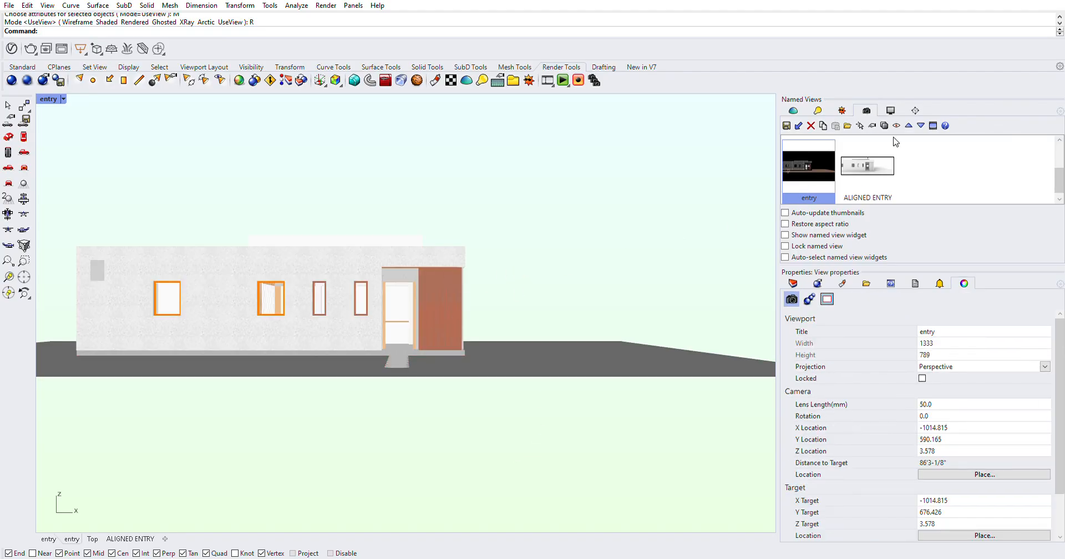
# - Restore the named views INTERIOR A, KITCHEN A and KITCHEN B in turn, and return to KITCHEN A to review the interior
pyautogui.scroll(3, 935, 165)
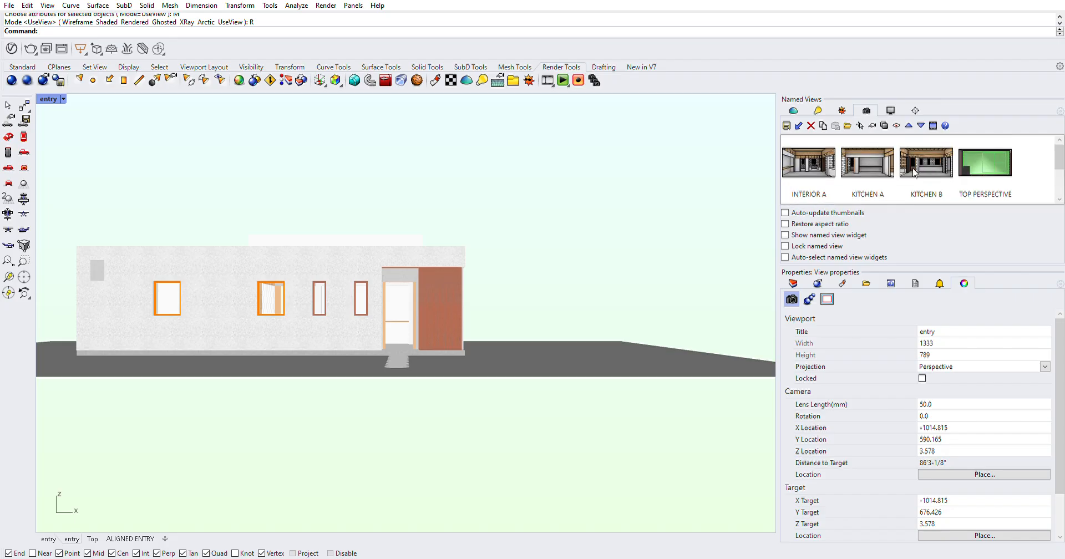
pyautogui.click(822, 161)
pyautogui.doubleClick(823, 161)
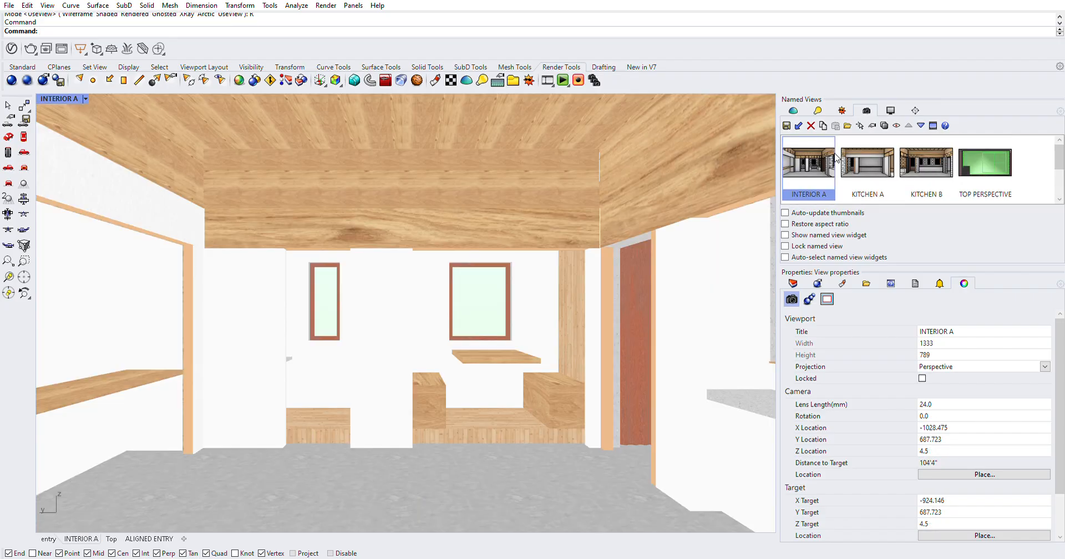
pyautogui.doubleClick(884, 160)
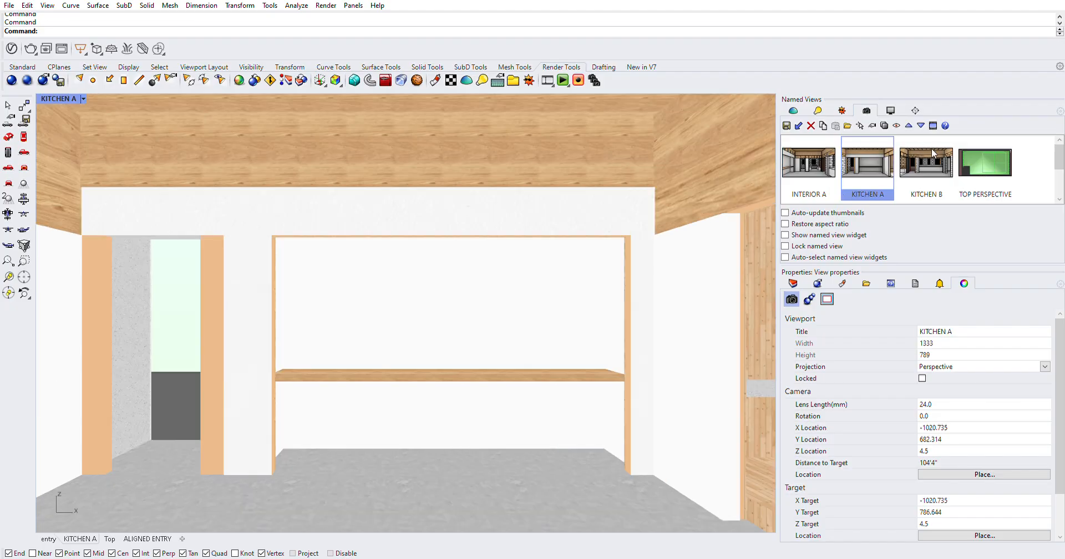
pyautogui.doubleClick(931, 149)
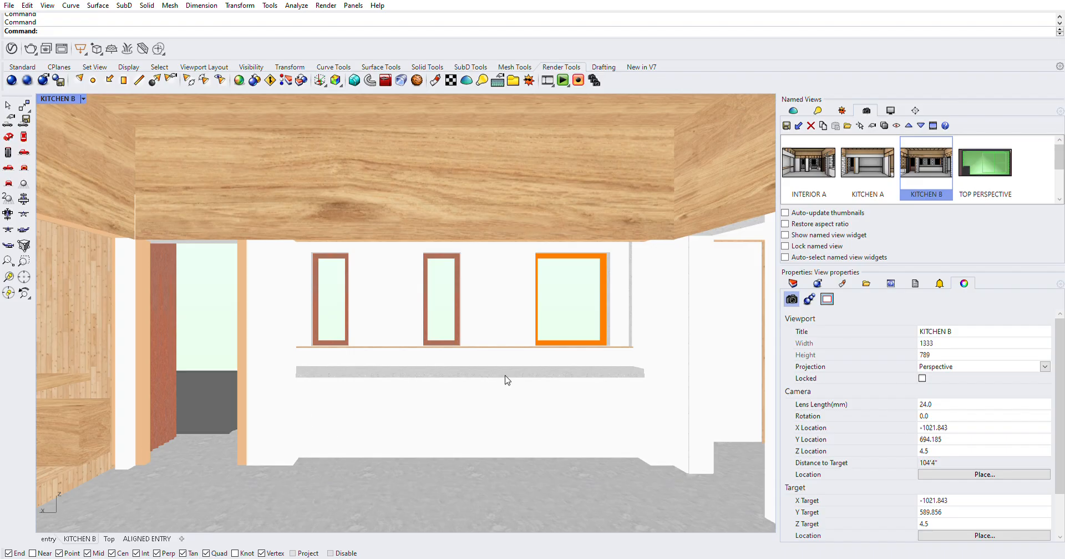
pyautogui.doubleClick(864, 153)
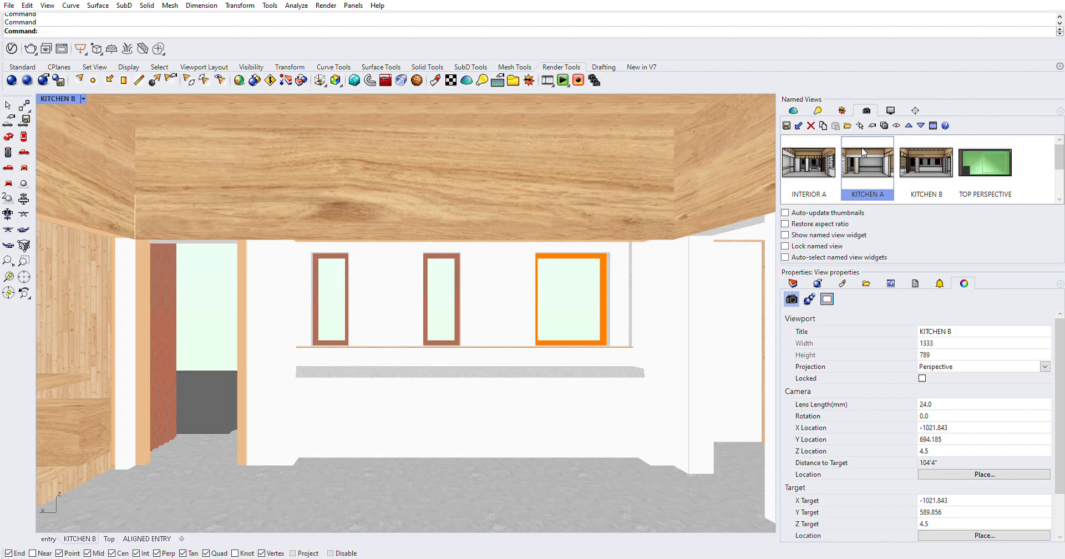
pyautogui.click(810, 159)
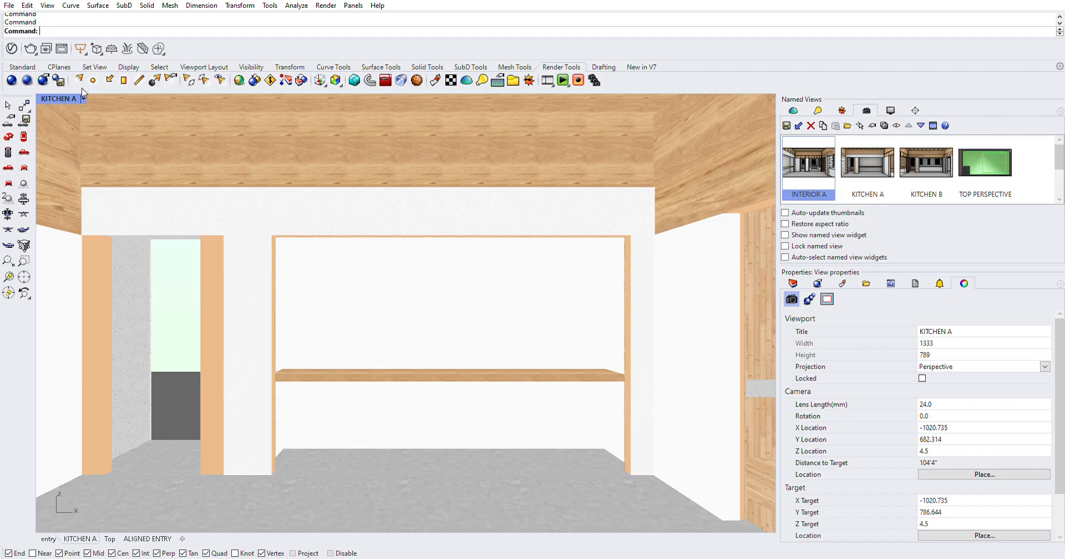
# - Switch the viewport to Rendered and restore the named view ALIGNED ENTRY
pyautogui.hotkey('ctrl', 'alt', 'r')
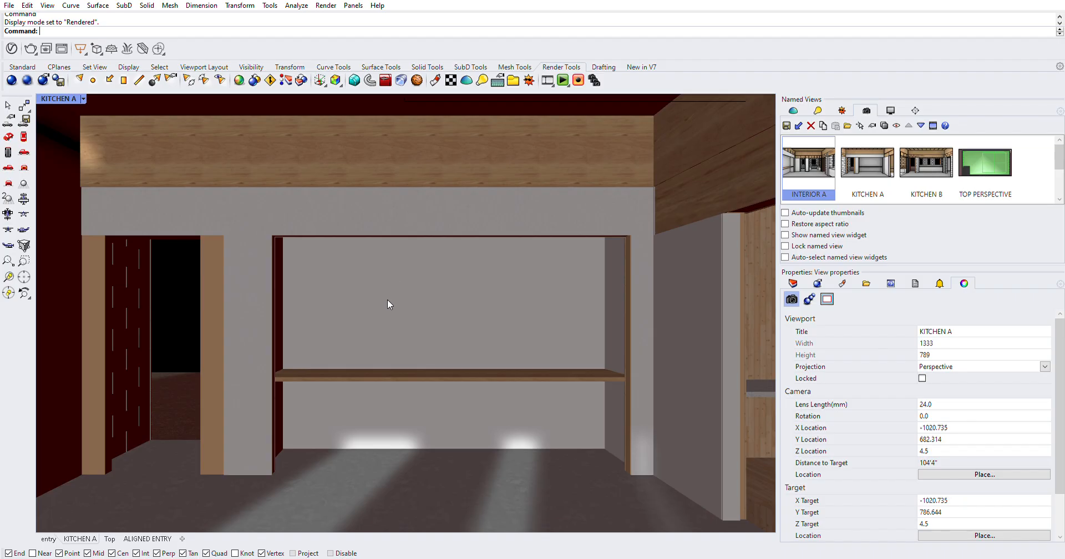
pyautogui.scroll(-2, 933, 163)
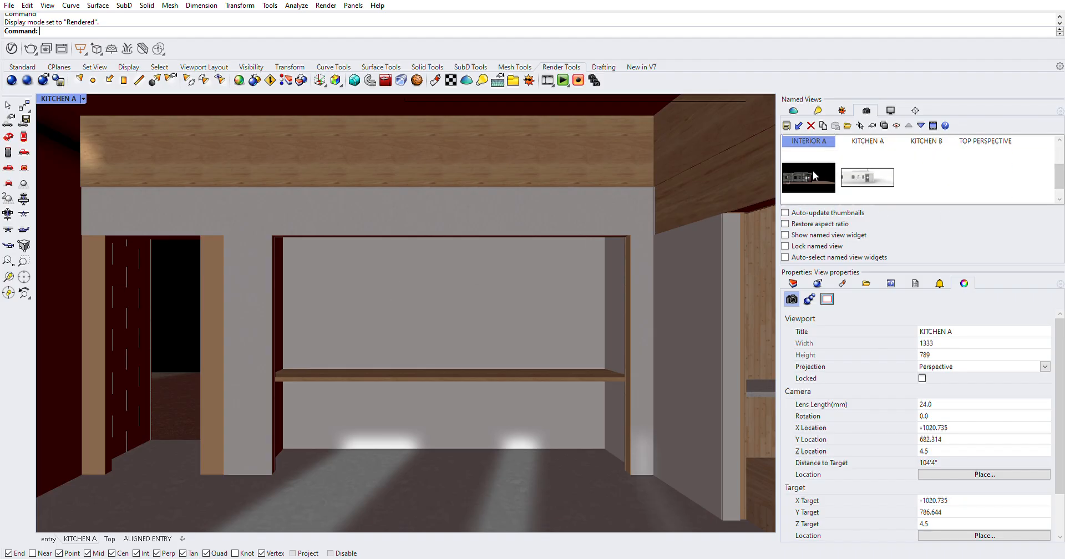
pyautogui.doubleClick(864, 166)
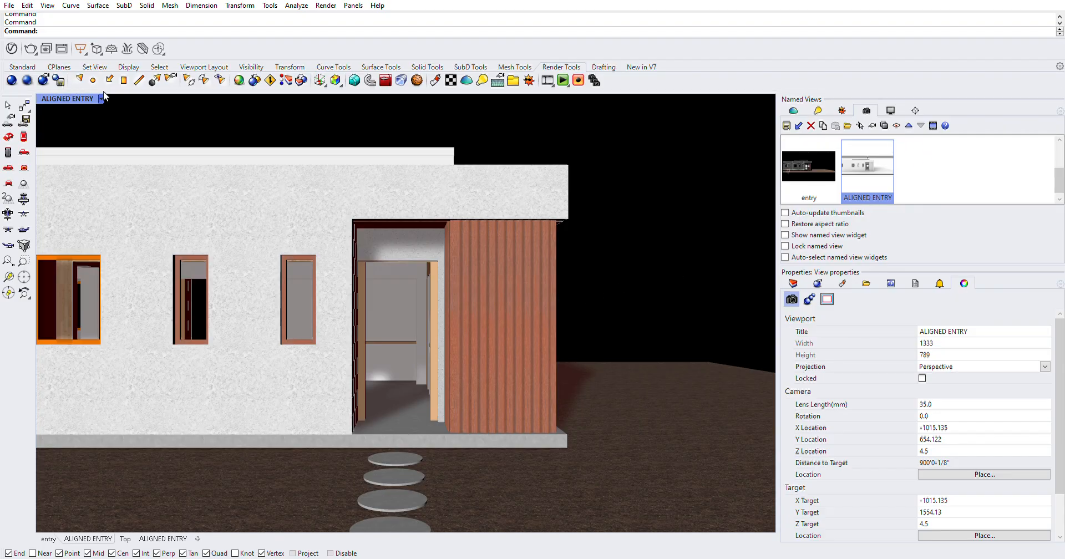
# - Switch the viewport to Shaded and adjust the Shaded display mode options so that object edges are drawn
pyautogui.hotkey('ctrl', 'alt', 's')
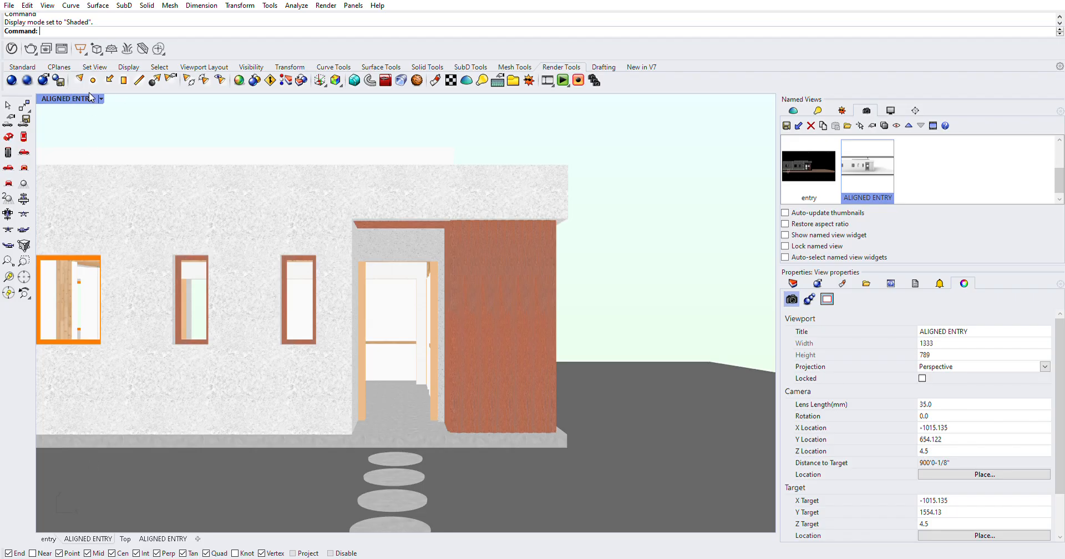
pyautogui.click(110, 486)
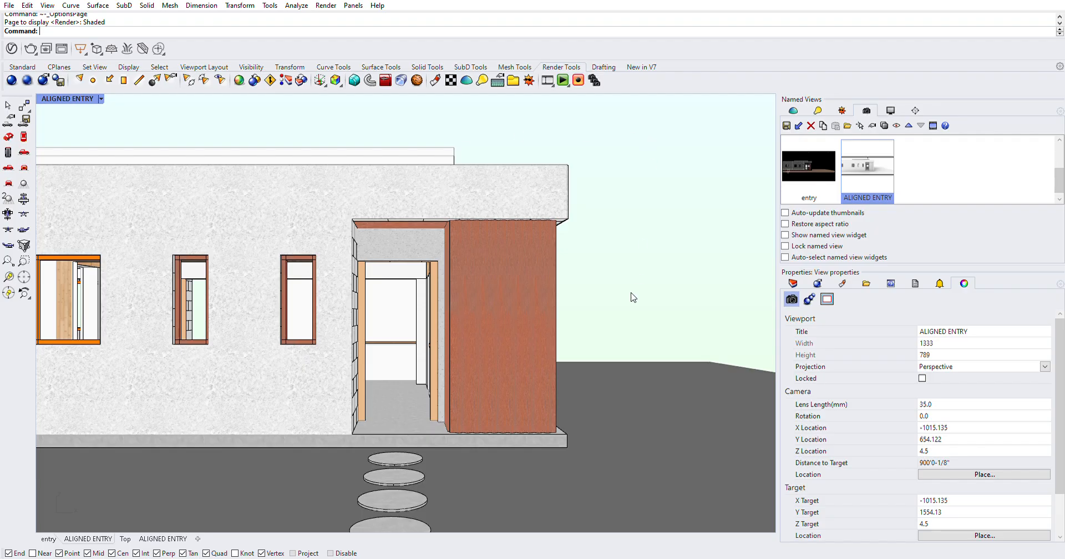
# - Examine the edge display on the facade and entry from other angles, and restore the named view ALIGNED ENTRY
pyautogui.moveTo(633, 297); pyautogui.dragTo(750, 248, button='right')
pyautogui.doubleClick(861, 145)
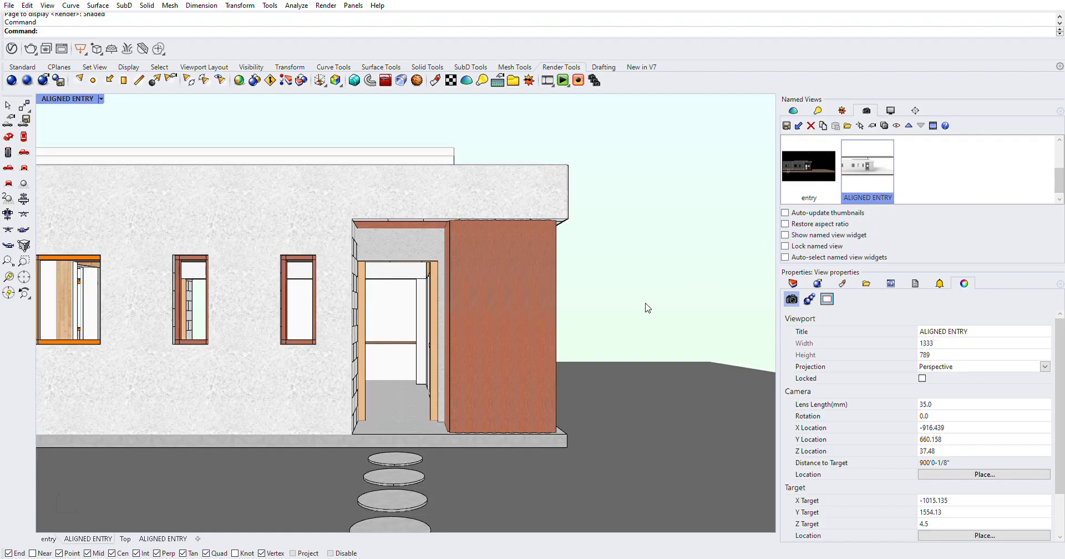
pyautogui.moveTo(663, 153); pyautogui.dragTo(277, 421)
pyautogui.write('ZSA')
pyautogui.press('Return')
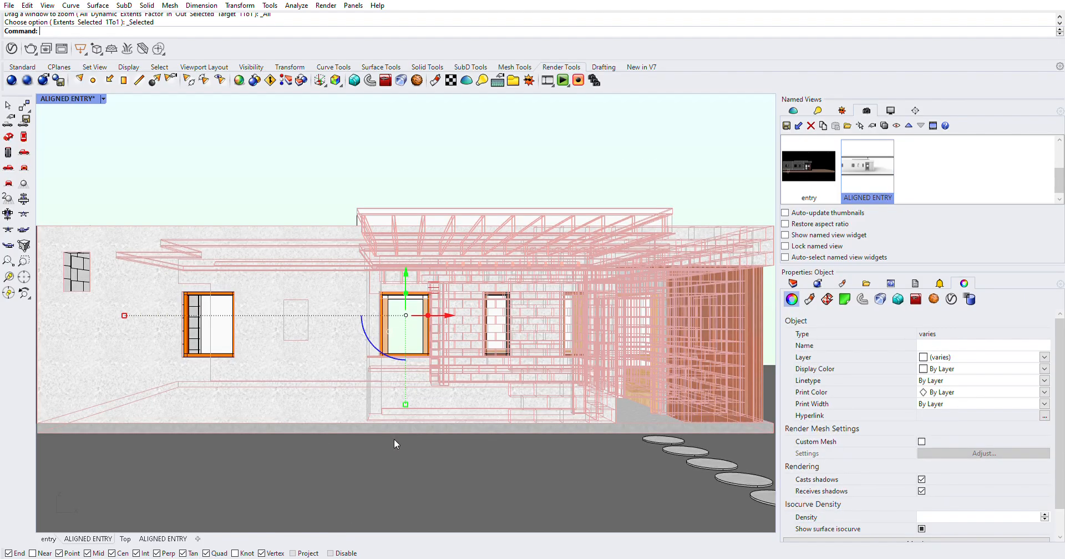
pyautogui.press('Escape')
pyautogui.moveTo(634, 353); pyautogui.dragTo(548, 300, button='right')
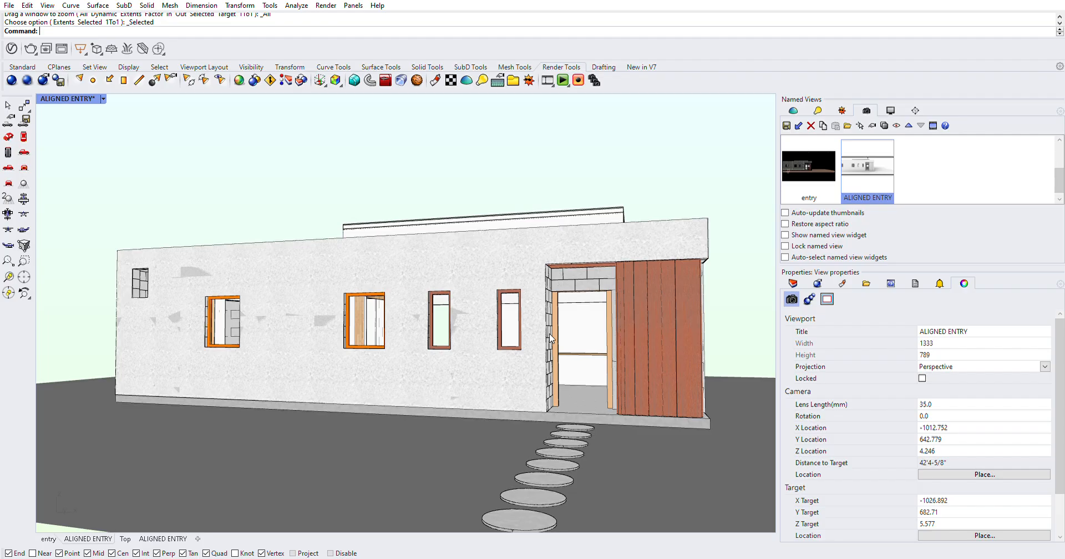
pyautogui.doubleClick(888, 154)
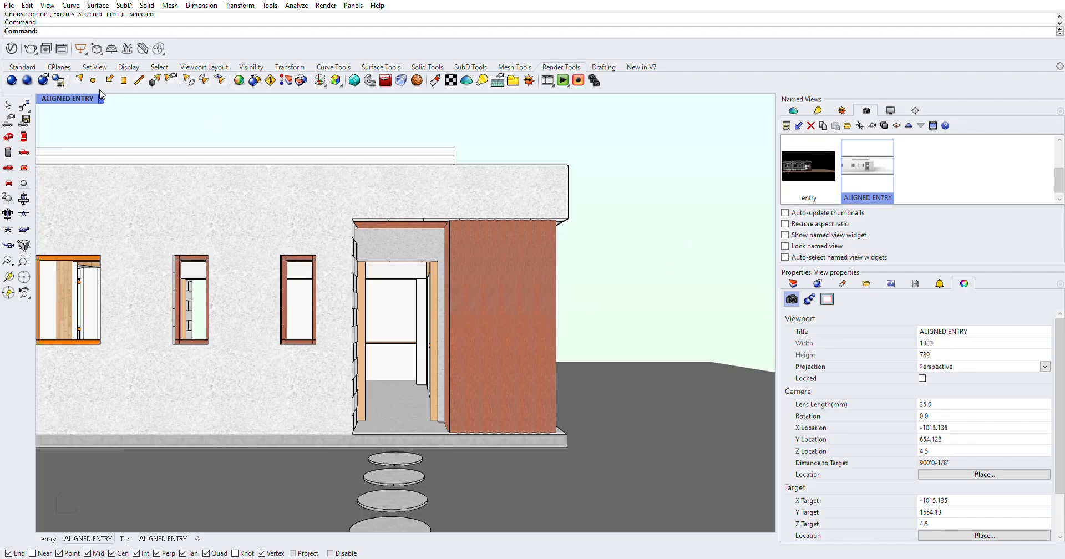
# - Hide the object edges through the Shaded display mode options, check the facade, and restore the named view ALIGNED ENTRY
pyautogui.click(113, 487)
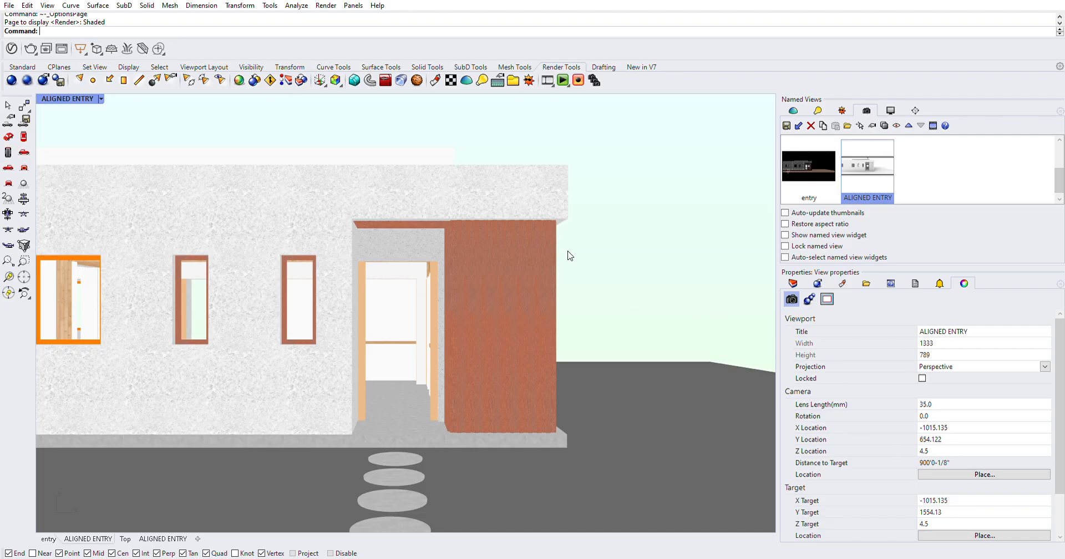
pyautogui.scroll(-2, 529, 274)
pyautogui.scroll(2, 513, 272)
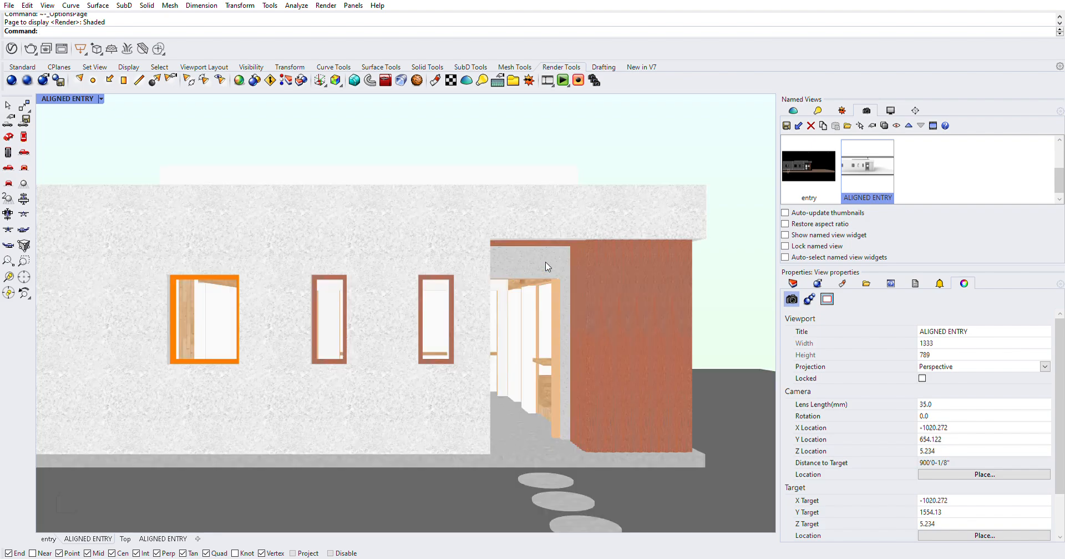
pyautogui.scroll(-2, 614, 267)
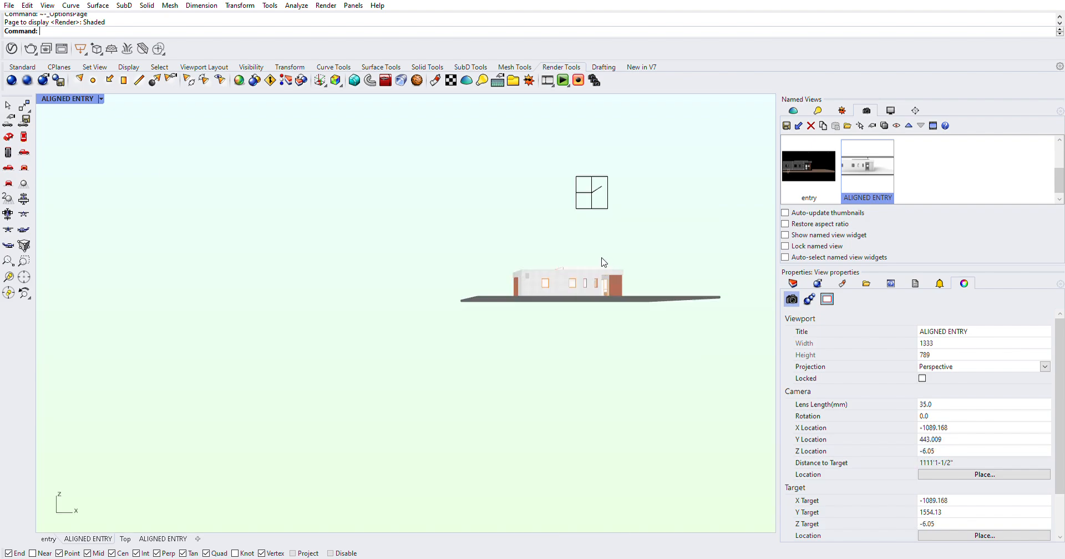
pyautogui.scroll(2, 611, 275)
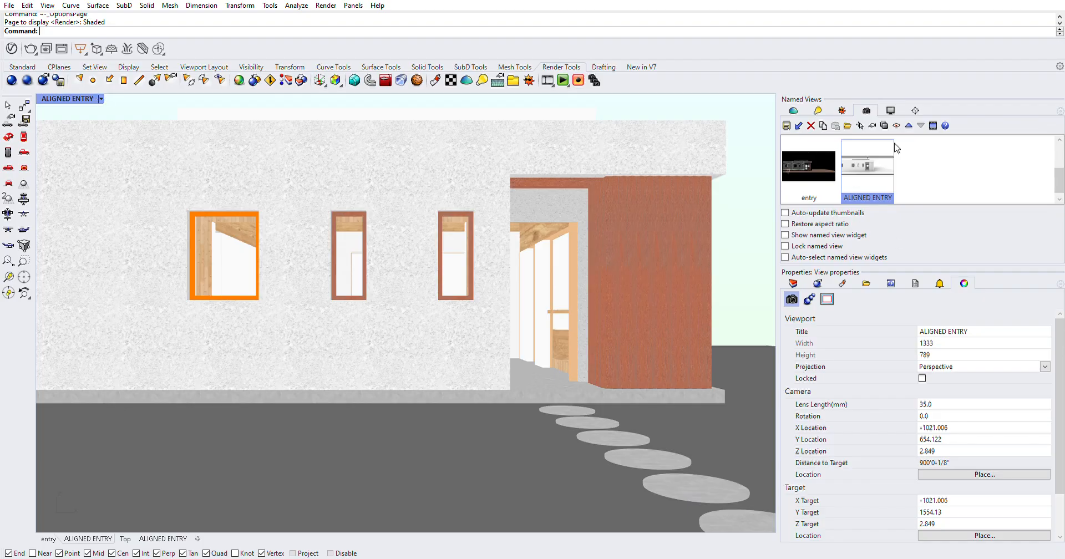
pyautogui.doubleClick(884, 160)
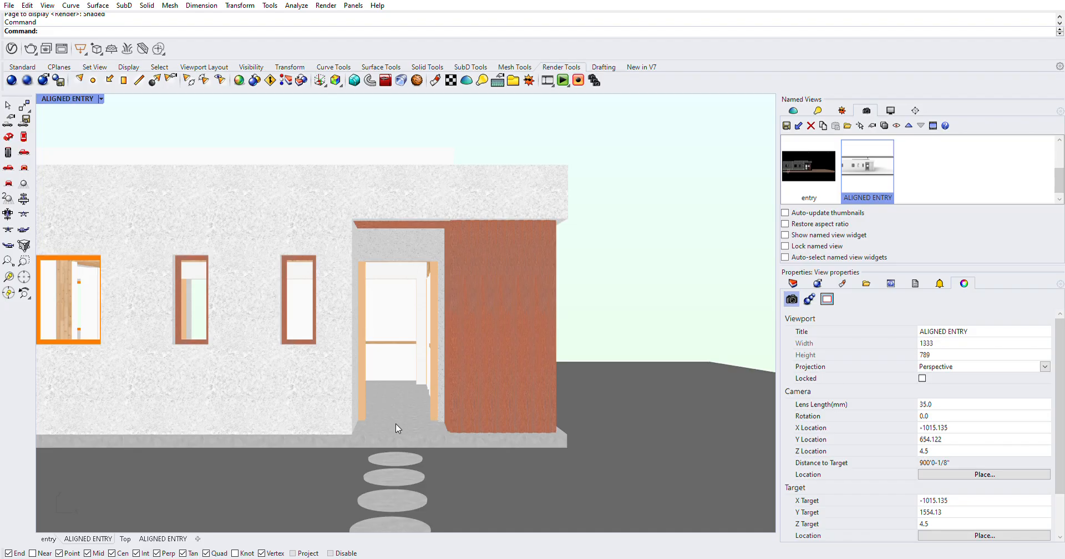
# - Examine the whole building and its site from an elevated perspective in the Shaded display mode
pyautogui.scroll(-3, 535, 314)
pyautogui.moveTo(567, 314); pyautogui.dragTo(545, 350, button='right')
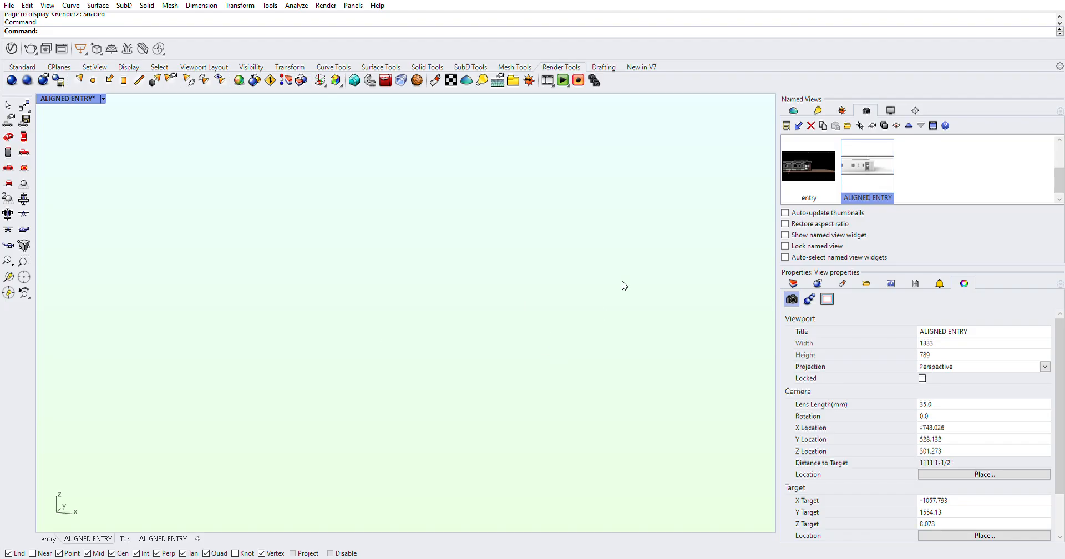
pyautogui.scroll(-1, 622, 281)
pyautogui.scroll(-2, 624, 285)
pyautogui.scroll(5, 384, 491)
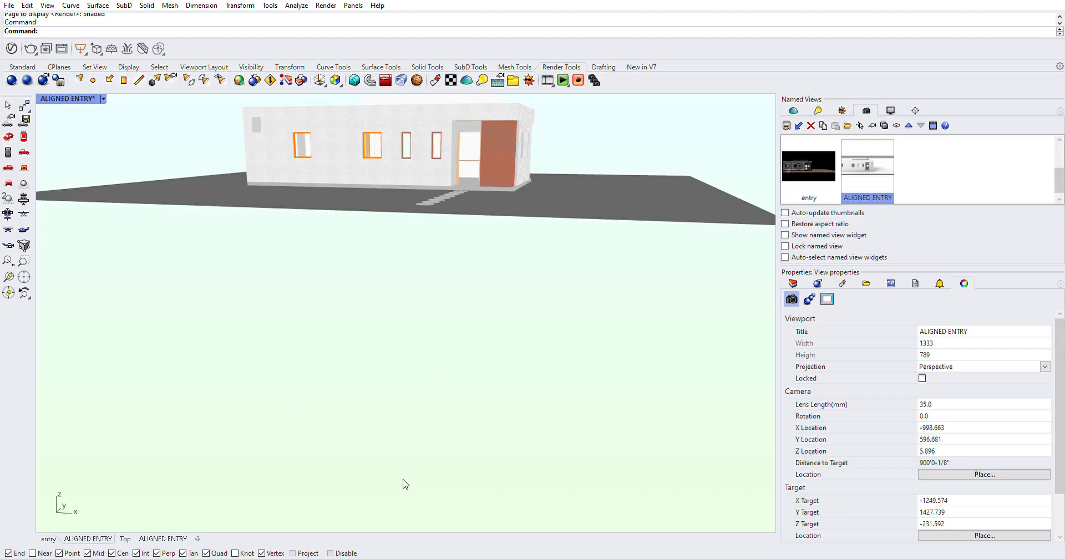
pyautogui.scroll(-2, 434, 463)
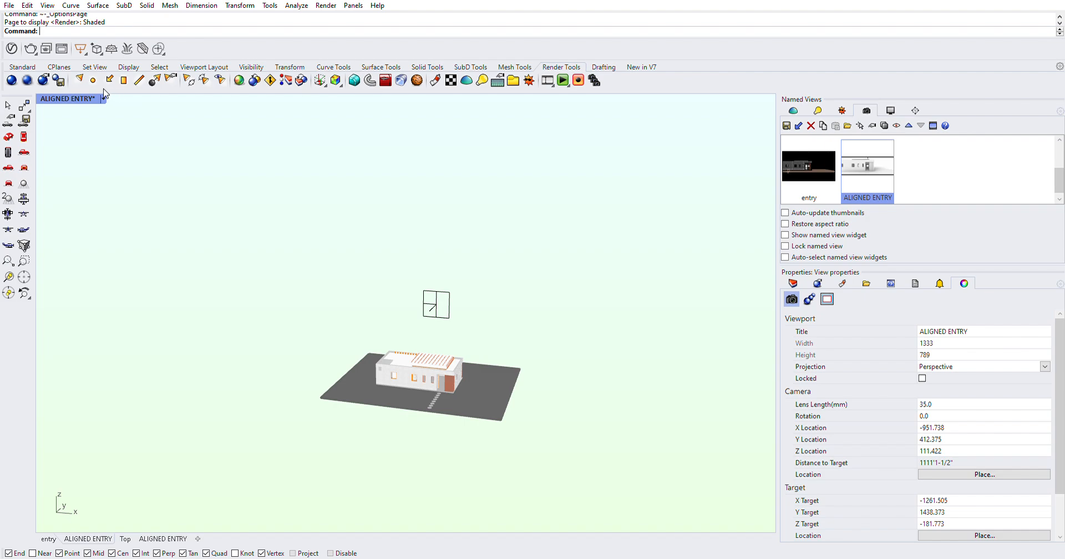
# - Switch the viewport to Rendered, open the Rendered display mode options, and restore the named view ALIGNED ENTRY
pyautogui.hotkey('ctrl', 'alt', 'r')
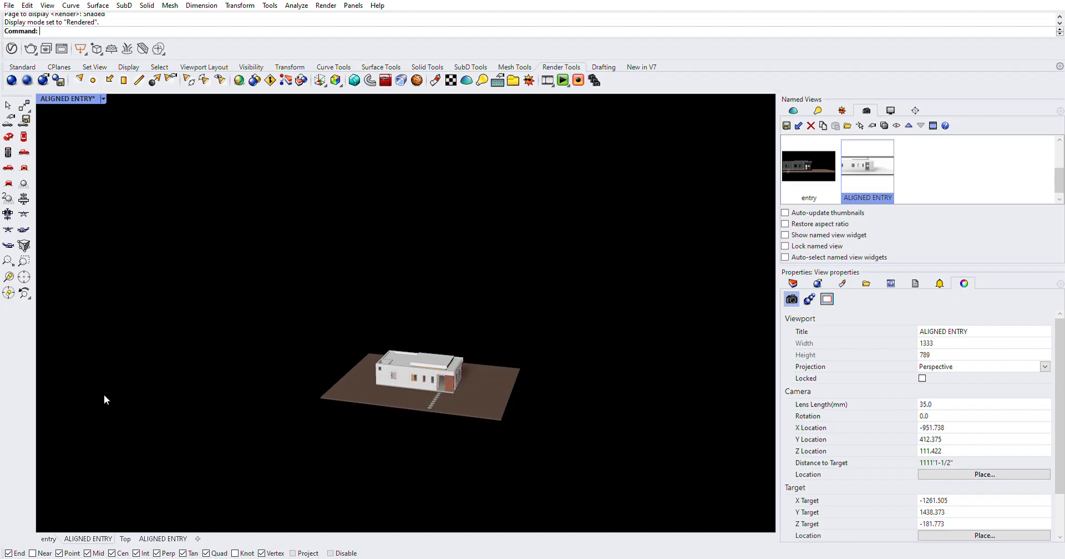
pyautogui.click(97, 488)
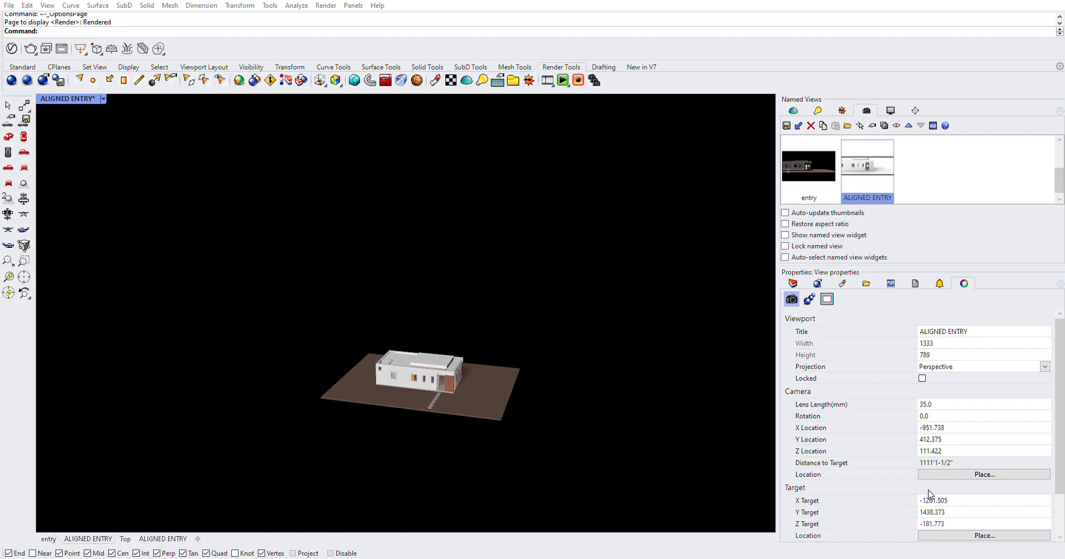
pyautogui.scroll(5, 422, 355)
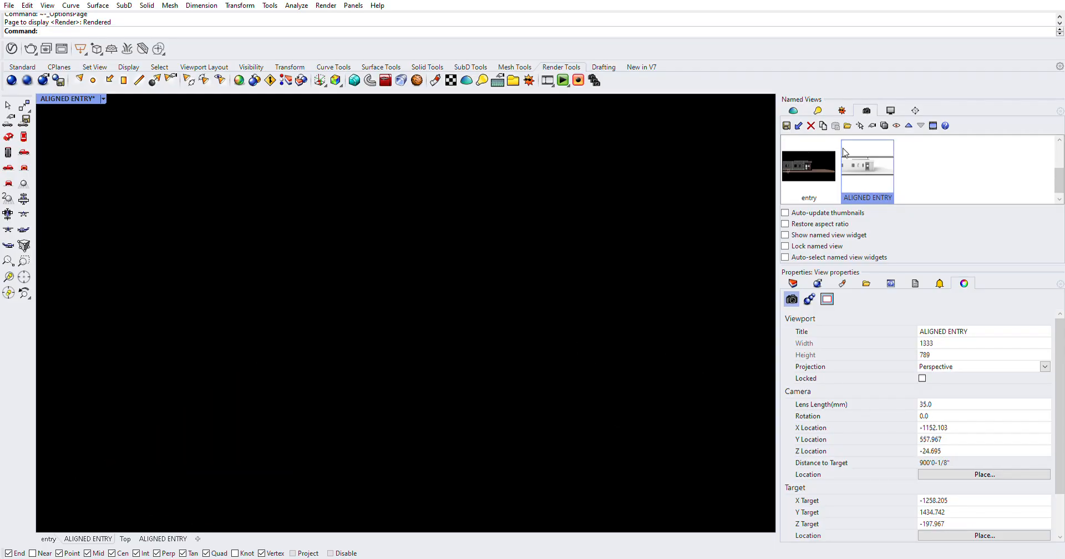
pyautogui.doubleClick(844, 152)
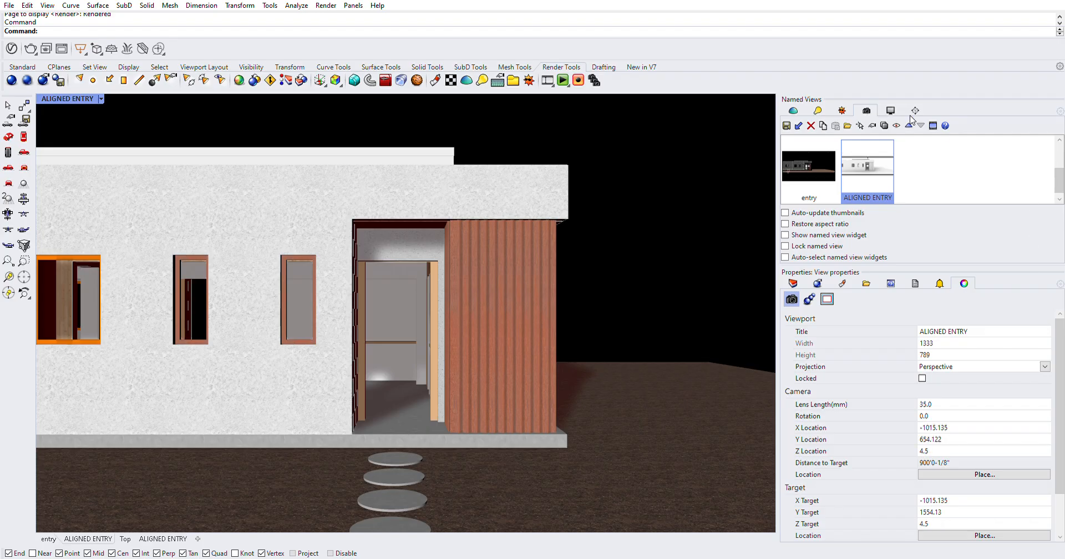
# - Review the list of lights, and open the Sun settings with enough room to inspect the date, time and location
pyautogui.click(817, 111)
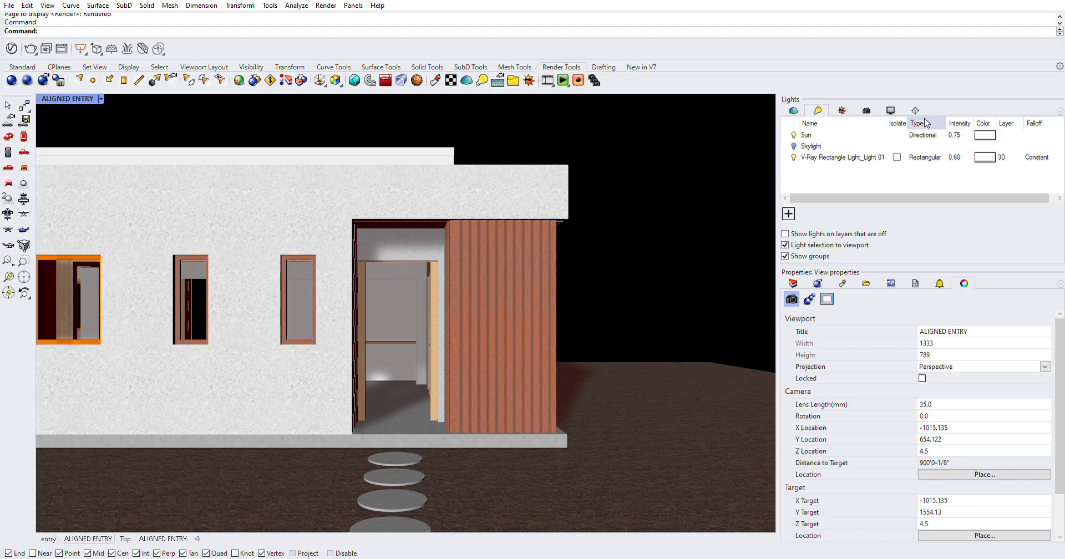
pyautogui.click(843, 135)
pyautogui.click(834, 109)
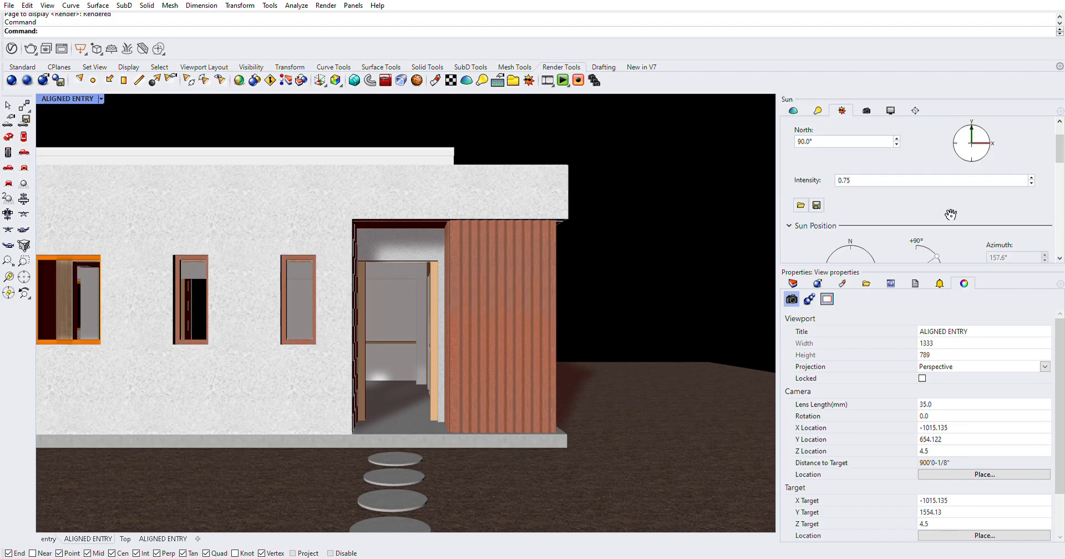
pyautogui.moveTo(1057, 141); pyautogui.dragTo(1058, 203)
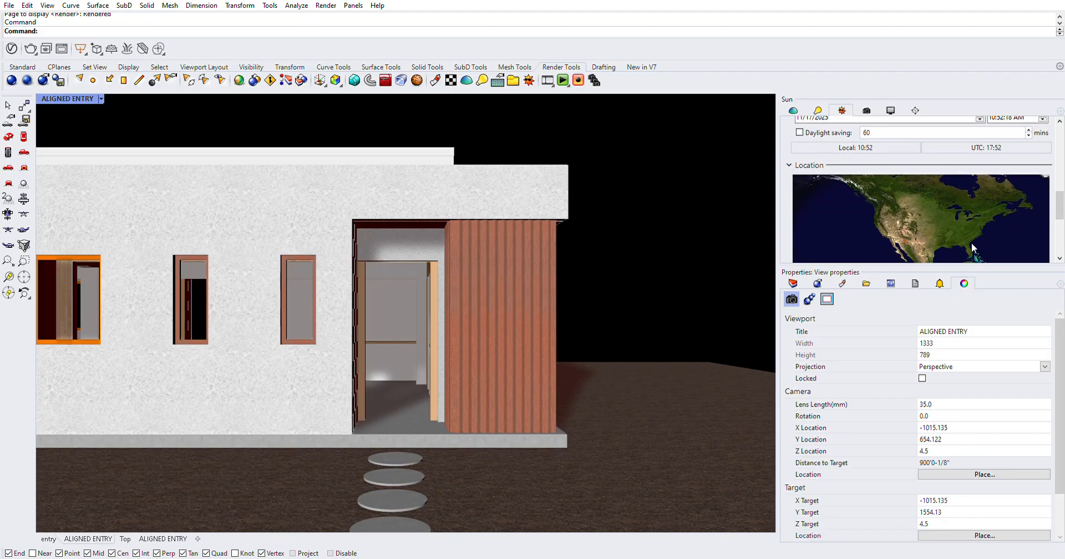
pyautogui.moveTo(979, 261); pyautogui.dragTo(974, 439)
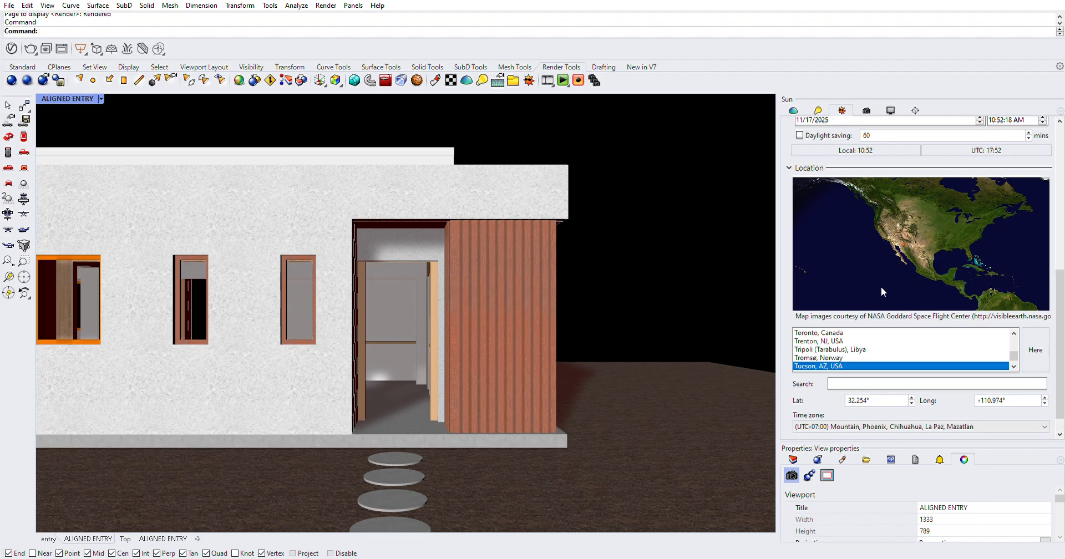
# - Set the sun's date and time to the current moment and render the ALIGNED ENTRY view
pyautogui.scroll(2, 881, 286)
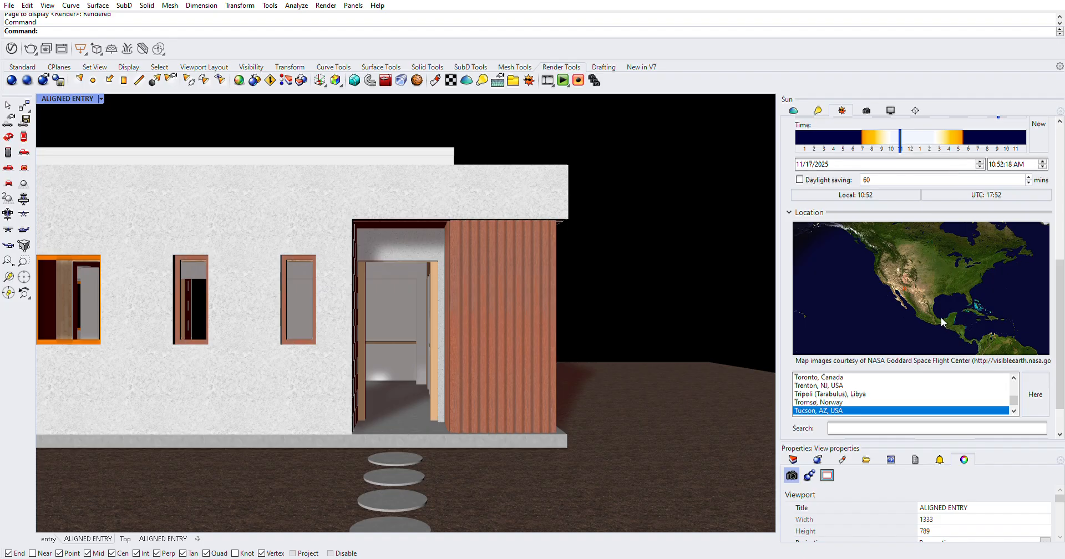
pyautogui.scroll(4, 947, 352)
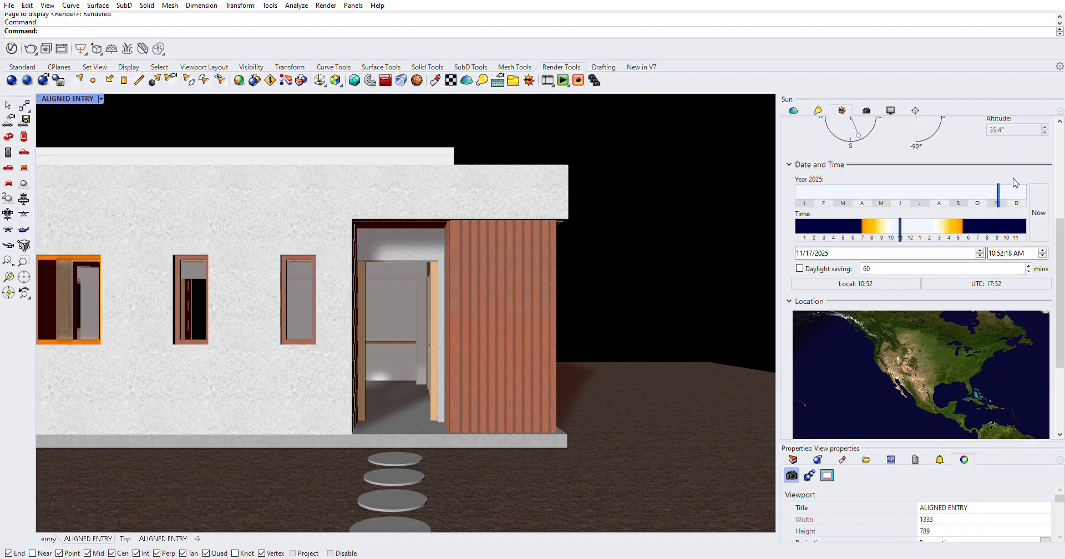
pyautogui.click(1037, 213)
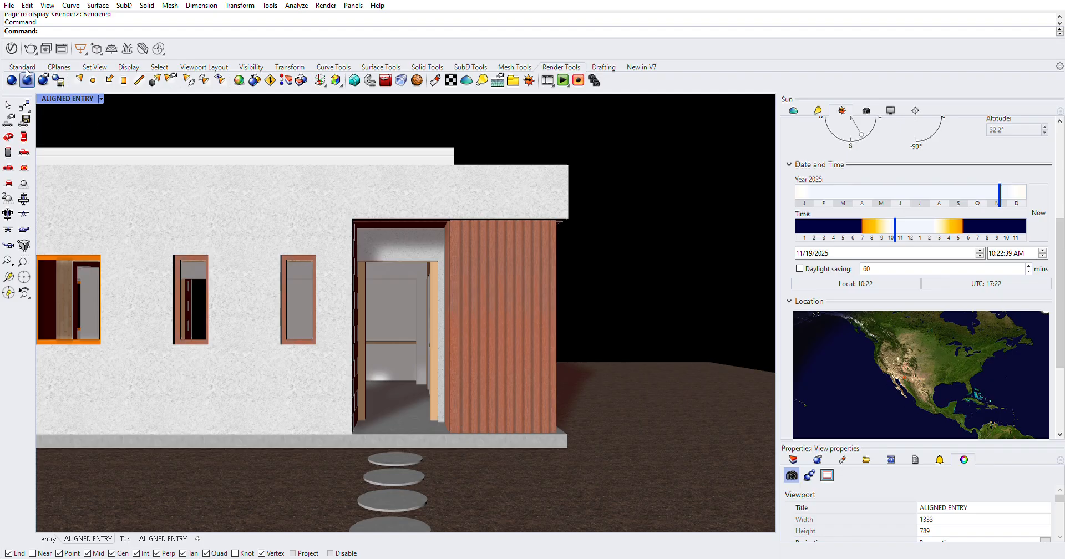
pyautogui.click(25, 82)
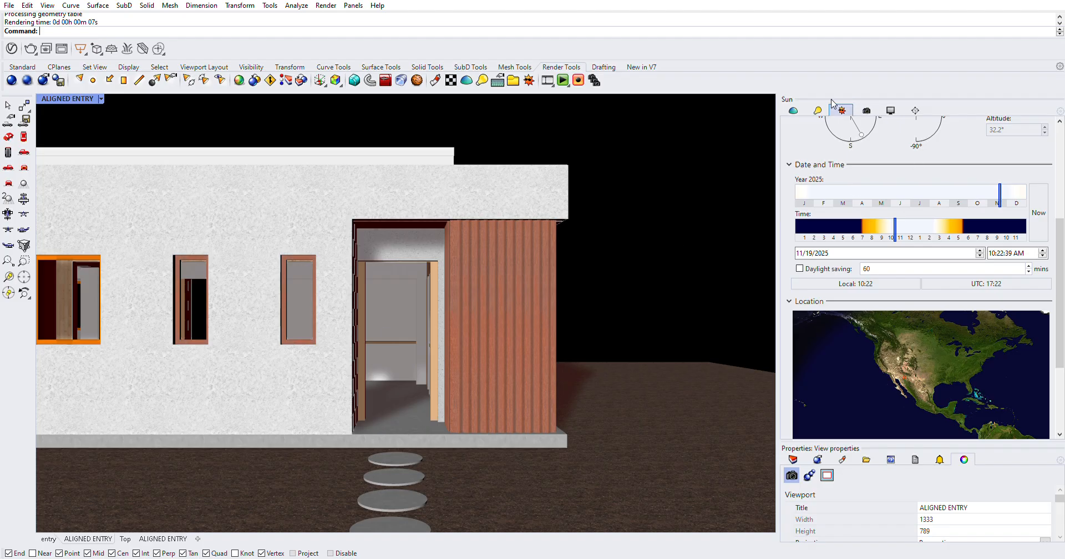
# - Show the list of lights, select every light in the model with SelLight, and clear the selection
pyautogui.click(817, 111)
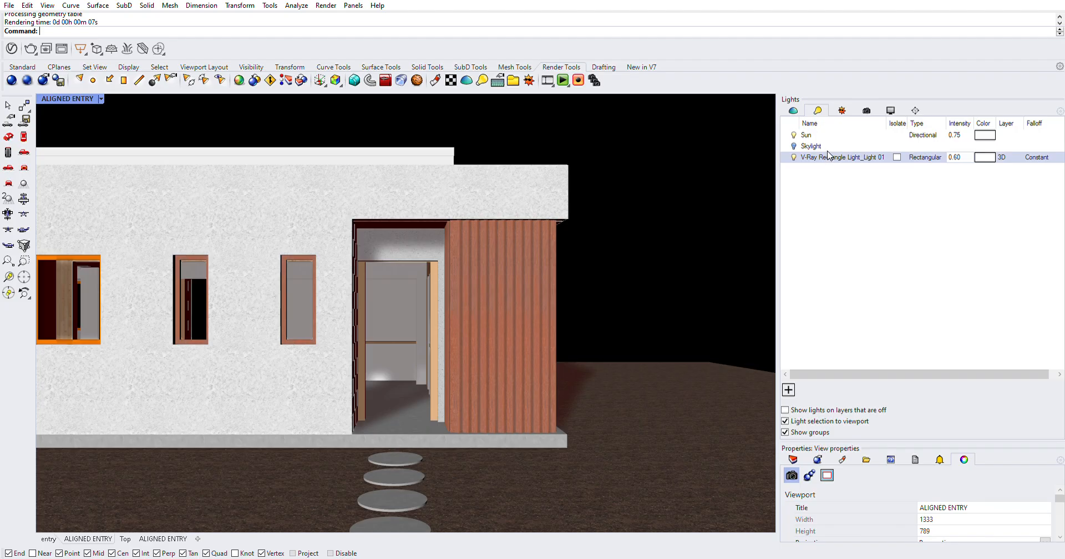
pyautogui.write('SelLight')
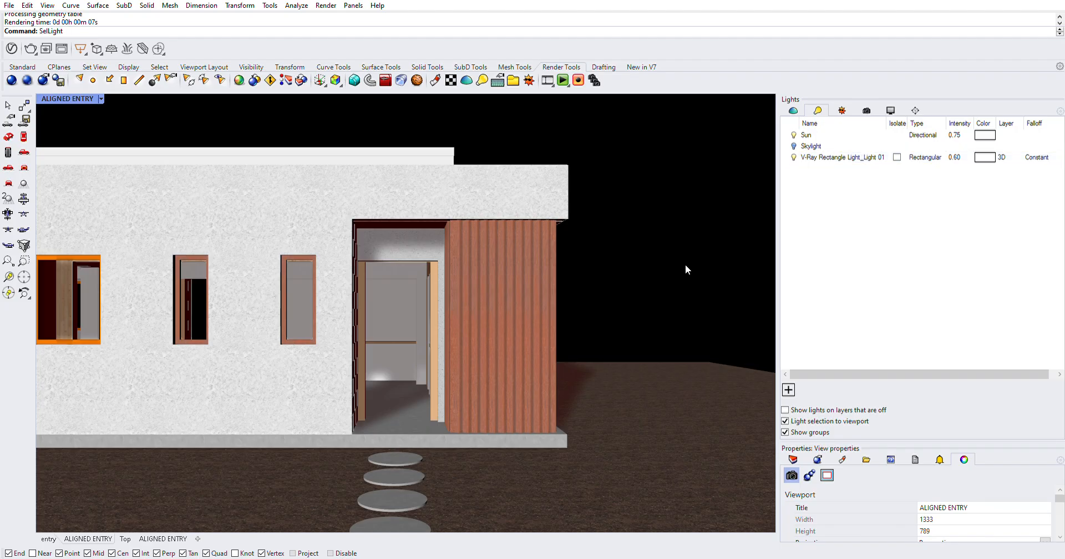
pyautogui.press('Return')
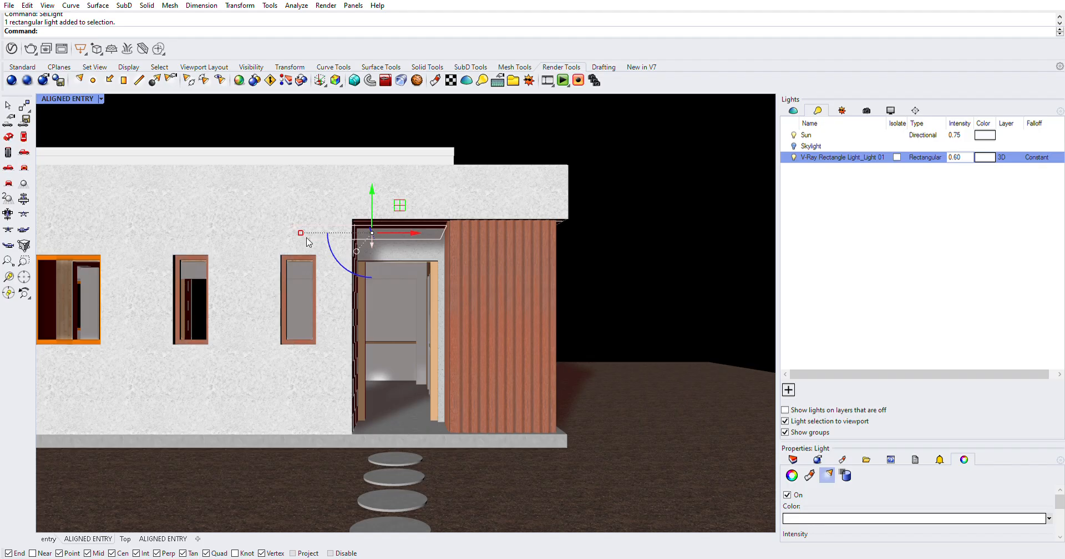
pyautogui.click(756, 234)
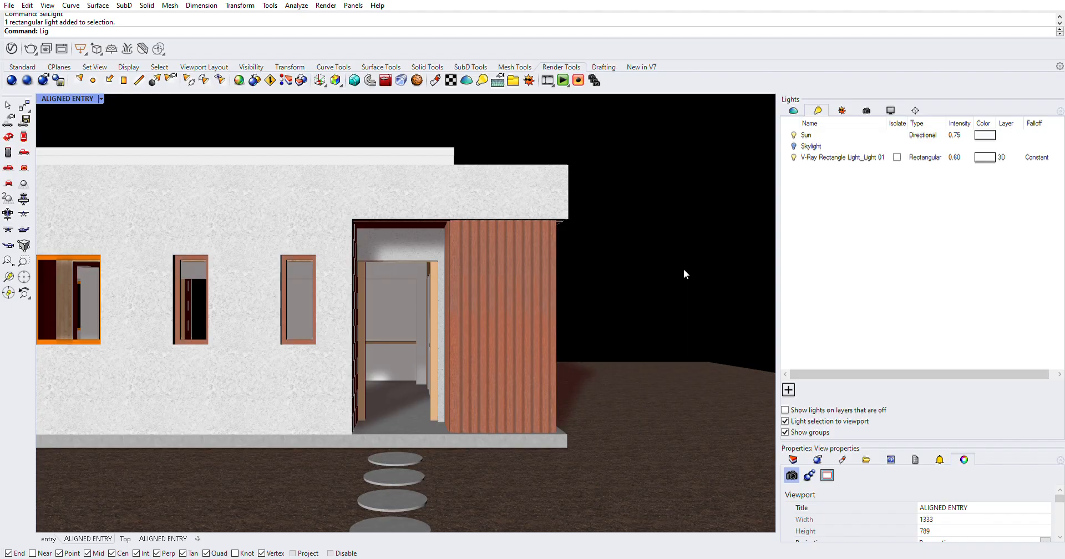
pyautogui.write('RectU')
pyautogui.press('Return')
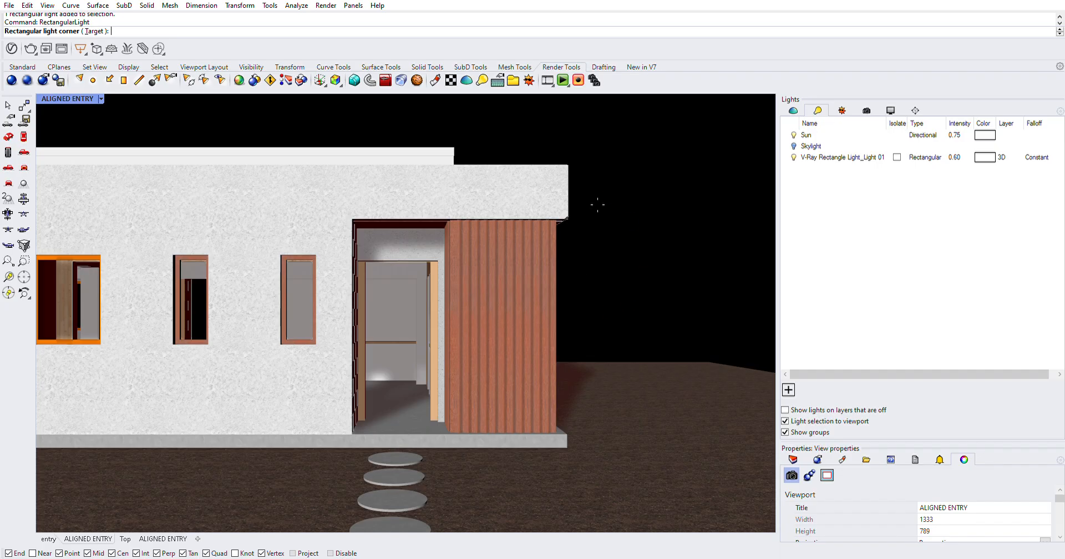
pyautogui.press('Escape')
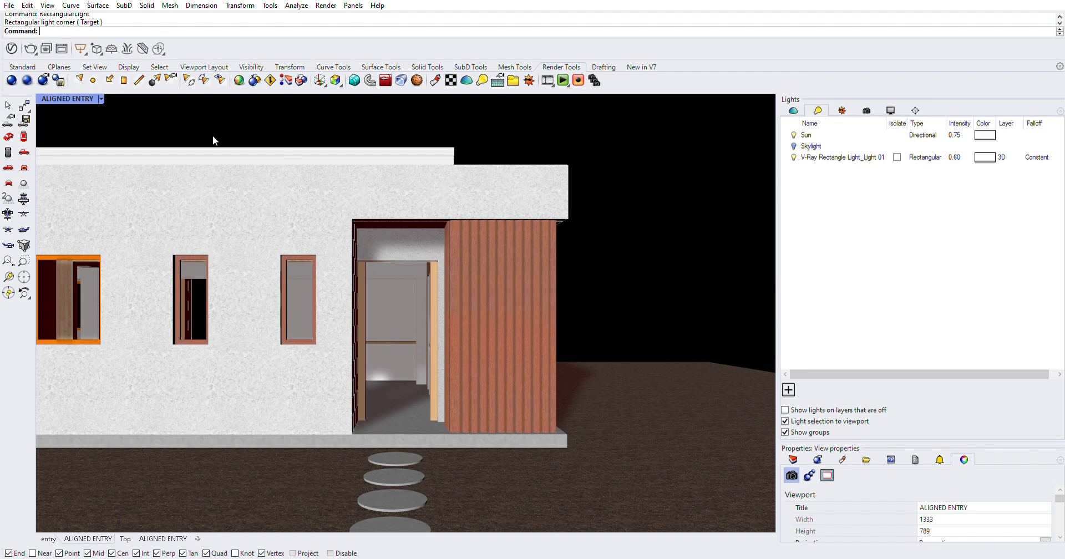
# - Draw a rectangular light with RectangularLight, starting from the upper roof corner beside the entry and extending outward past the facade
pyautogui.rightClick(230, 160)
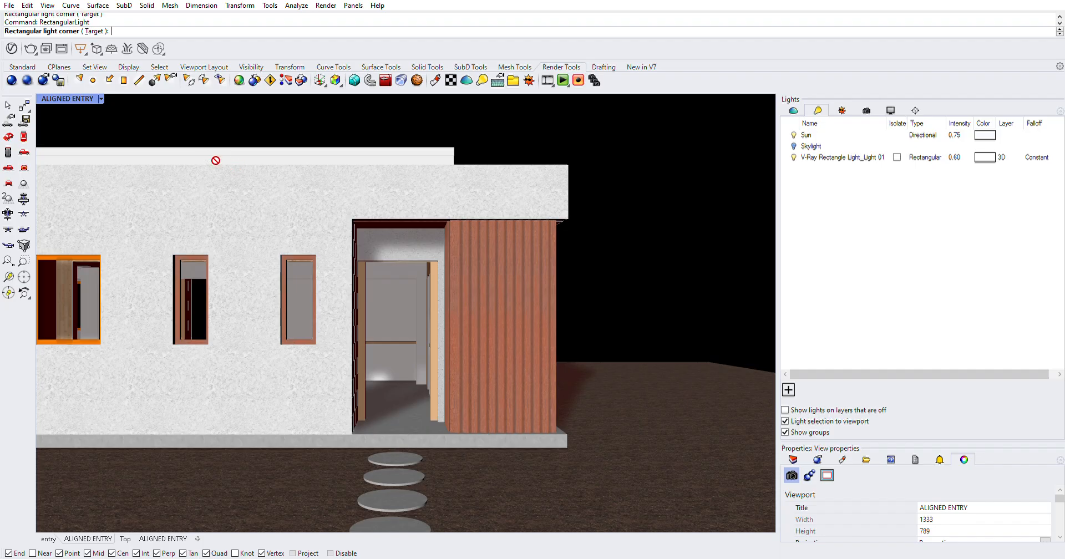
pyautogui.click(572, 159)
pyautogui.click(674, 164)
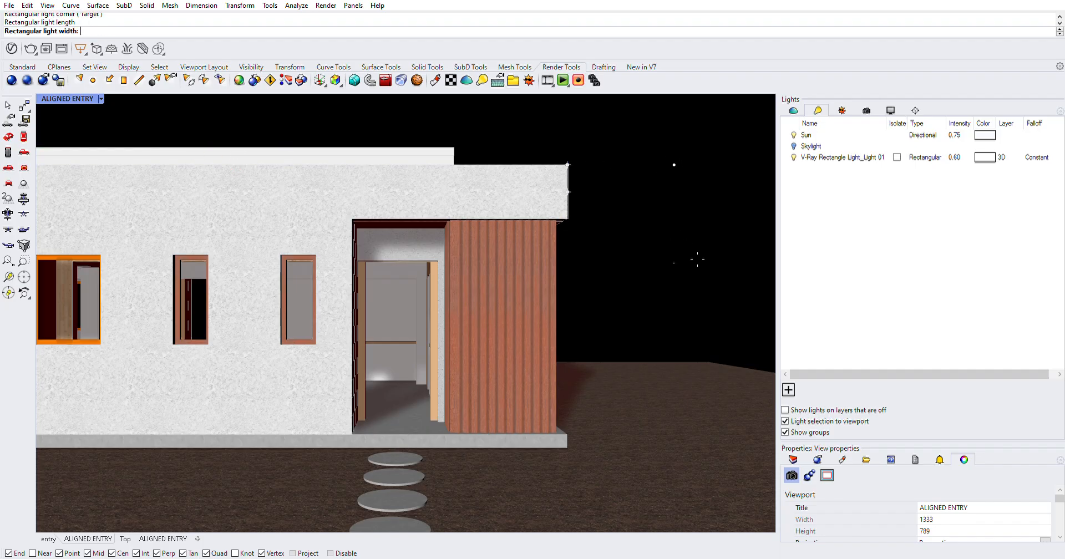
pyautogui.click(687, 214)
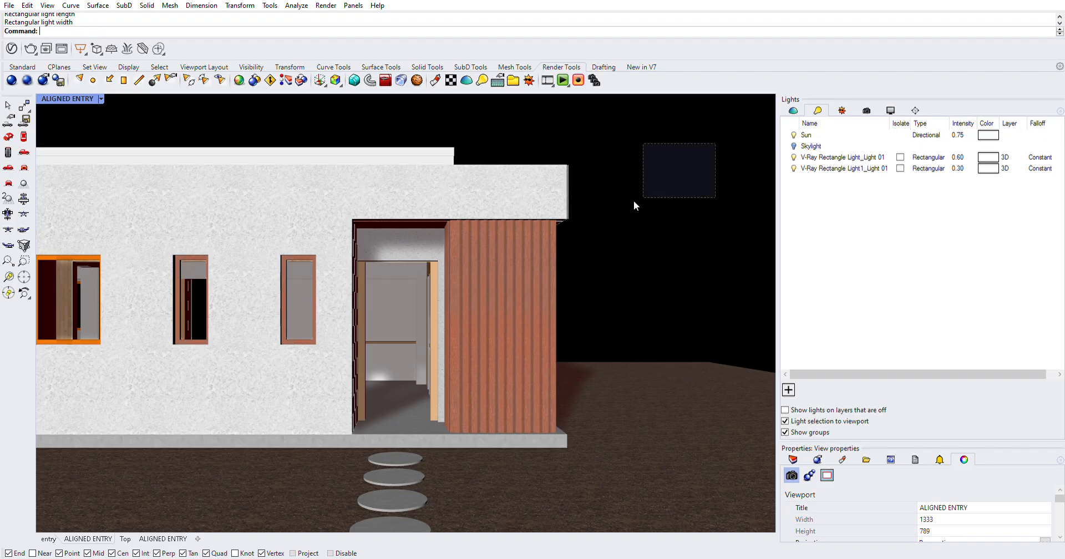
# - Rotate the new rectangular light beside the roof corner by 90 degrees so it lies horizontally
pyautogui.click(627, 226)
pyautogui.moveTo(656, 271); pyautogui.dragTo(625, 314, button='right')
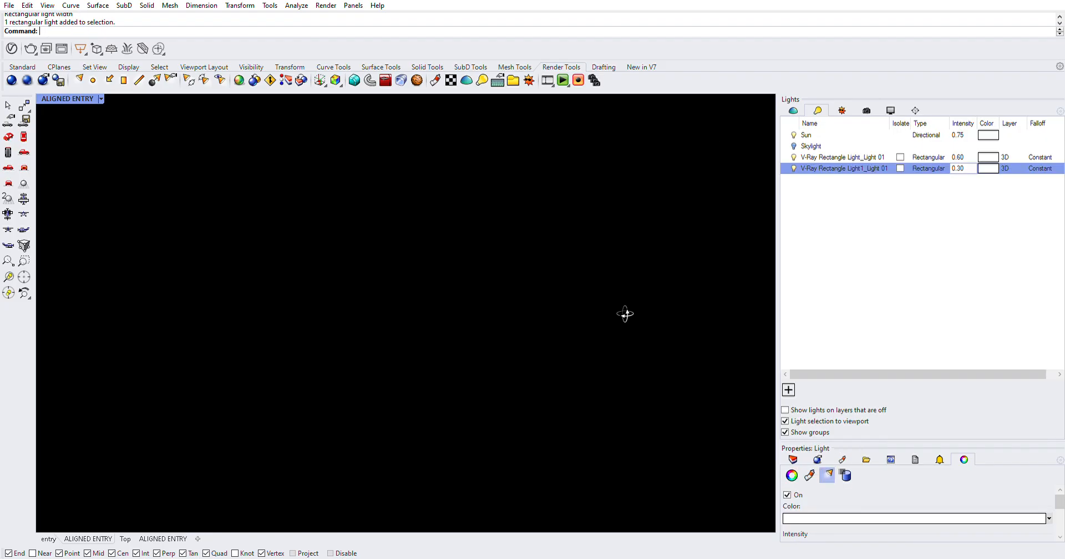
pyautogui.scroll(-12, 648, 277)
pyautogui.write('Z')
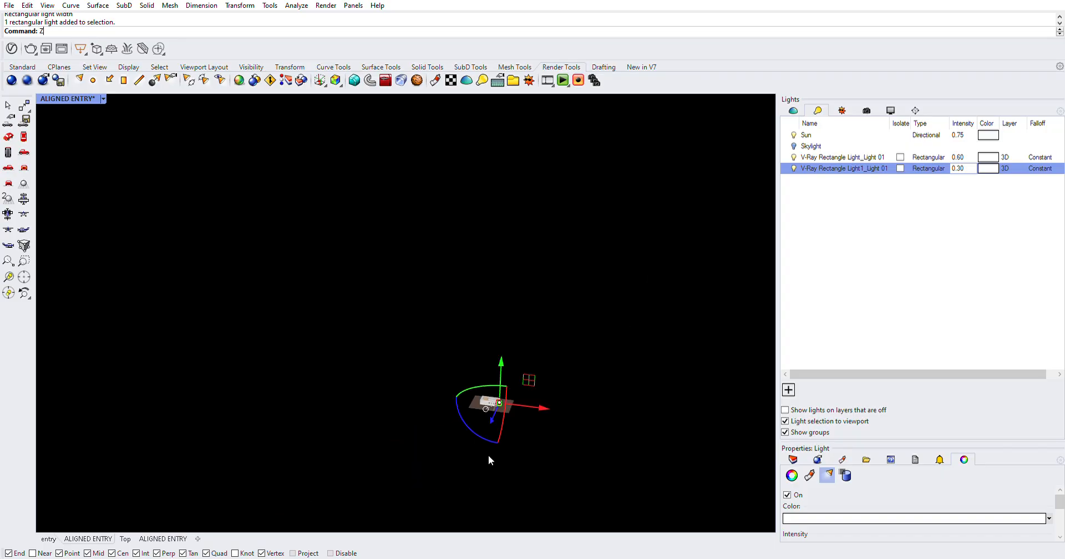
pyautogui.press('Return')
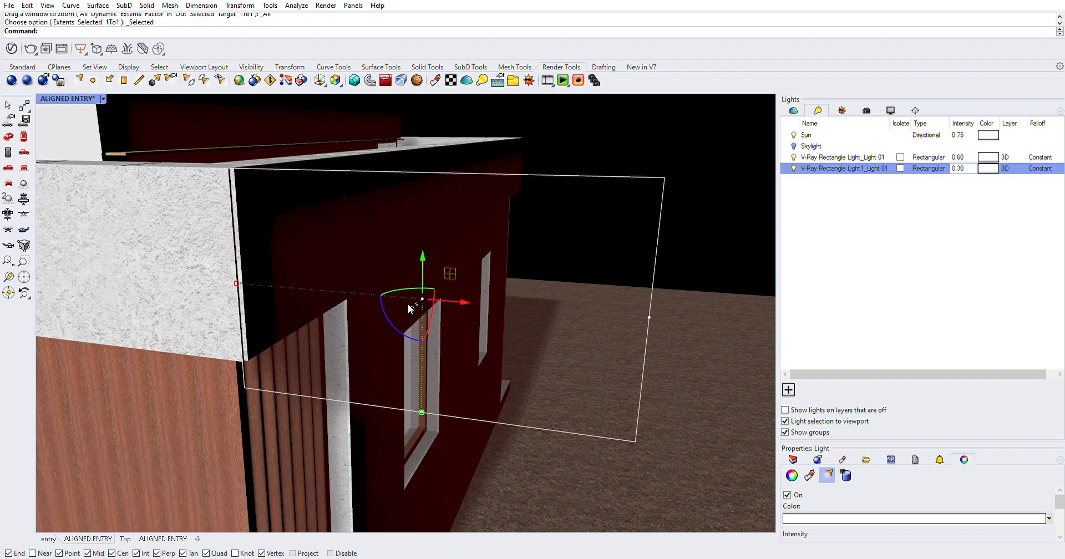
pyautogui.click(437, 299)
pyautogui.write('90')
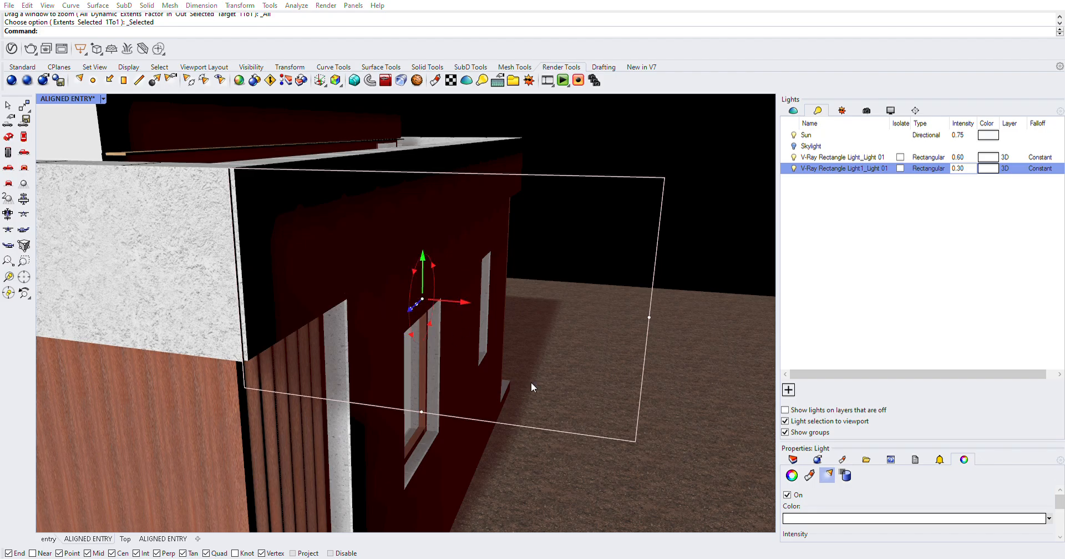
pyautogui.press('Return')
pyautogui.click(605, 231)
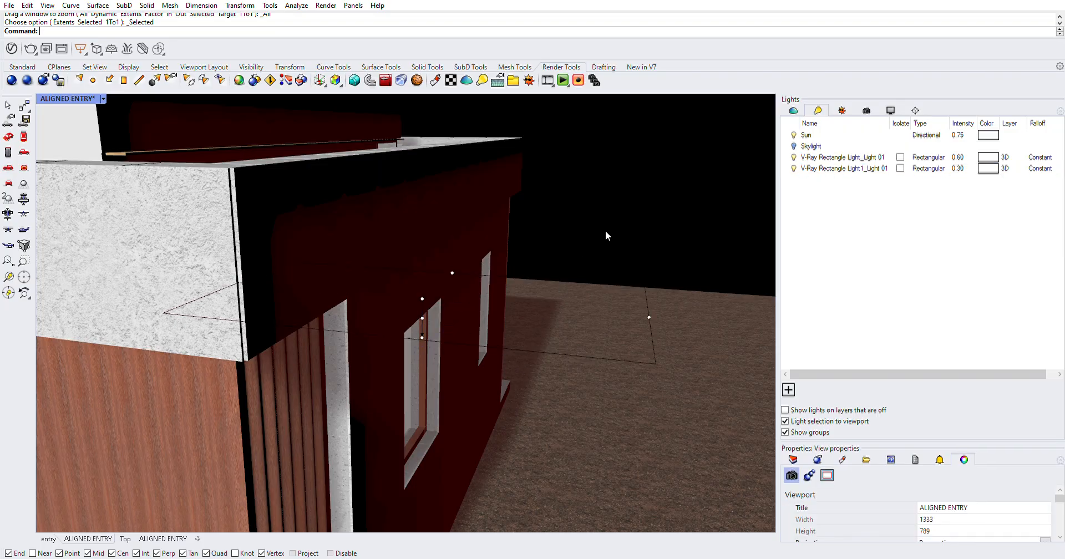
# - Select the horizontal rectangular light beside the roof, inspect its orientation, and switch it off in the list of lights
pyautogui.click(646, 275)
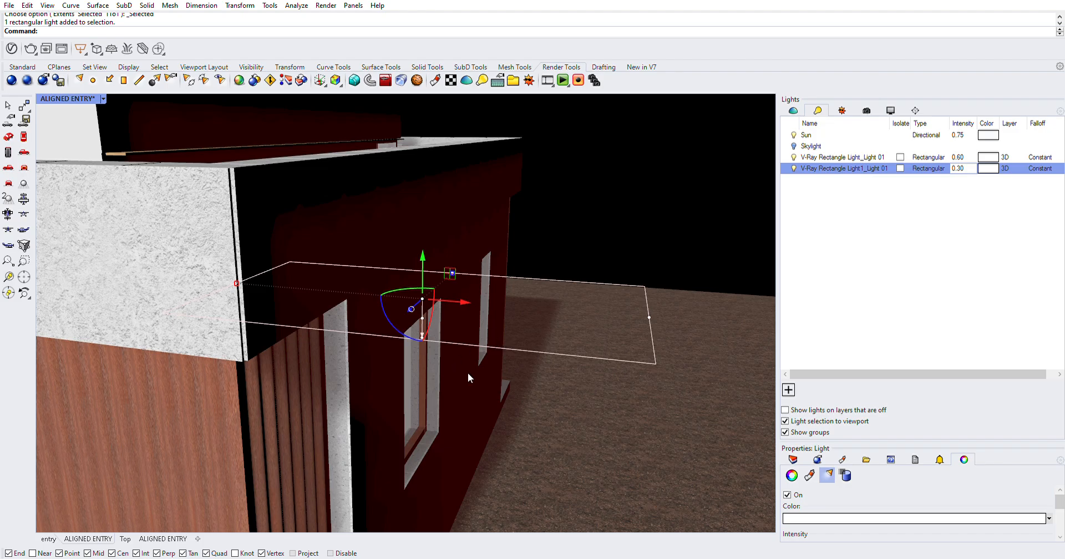
pyautogui.moveTo(509, 358); pyautogui.dragTo(478, 354, button='right')
pyautogui.scroll(-2, 359, 319)
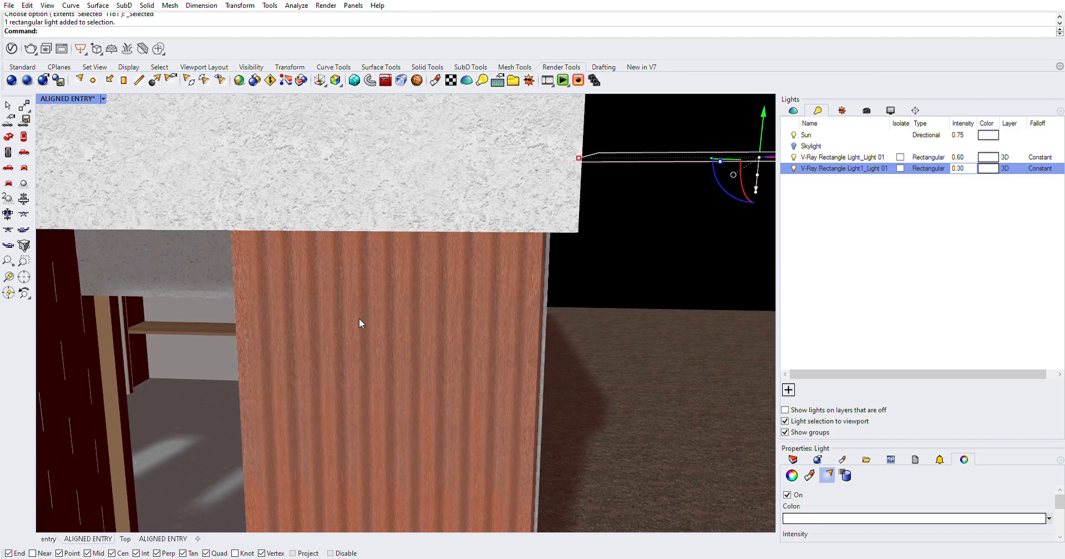
pyautogui.scroll(-1, 318, 246)
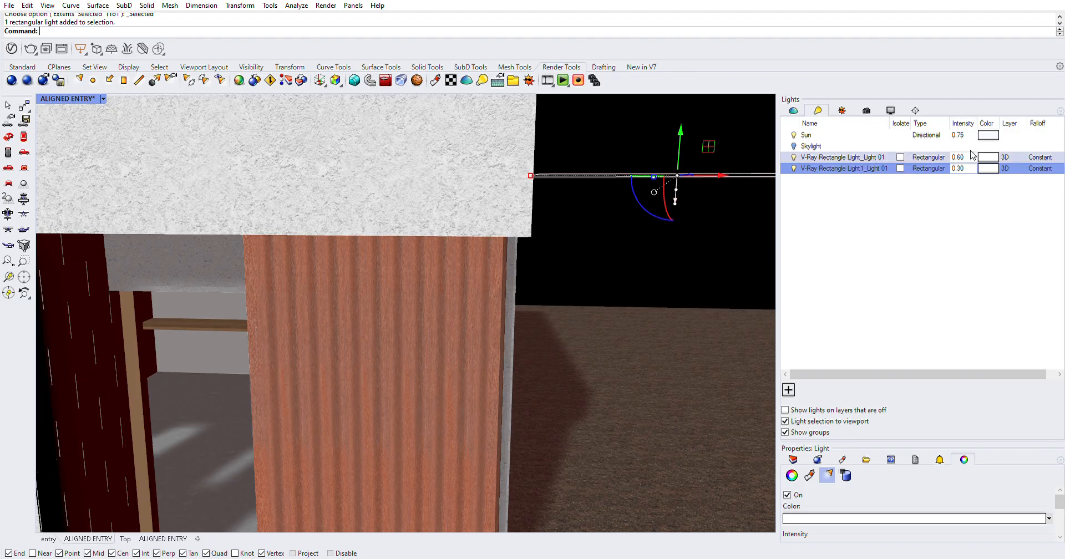
pyautogui.click(794, 168)
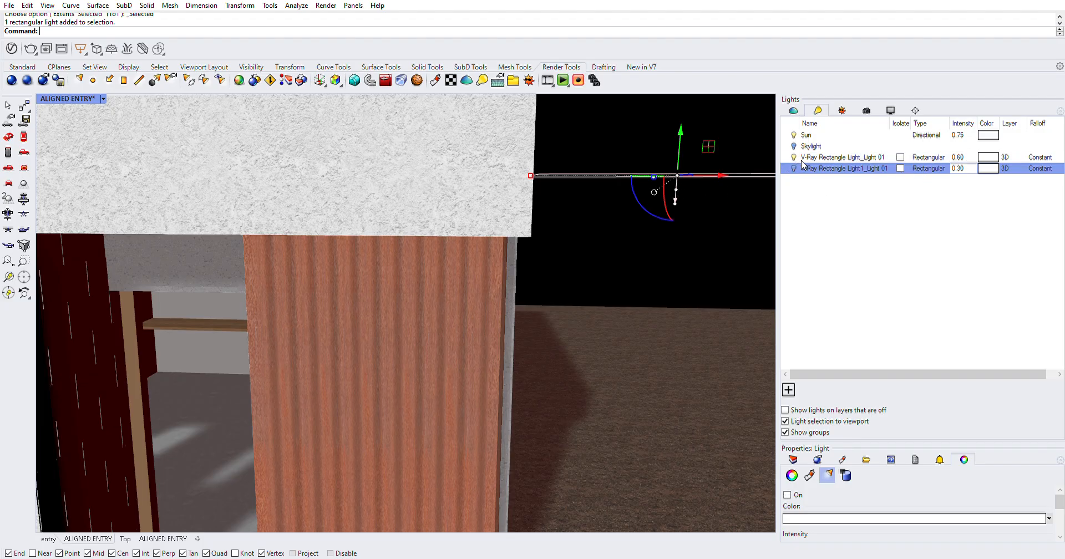
# - Restore the named view ALIGNED ENTRY and delete the horizontal rectangular light beside the roof
pyautogui.click(867, 109)
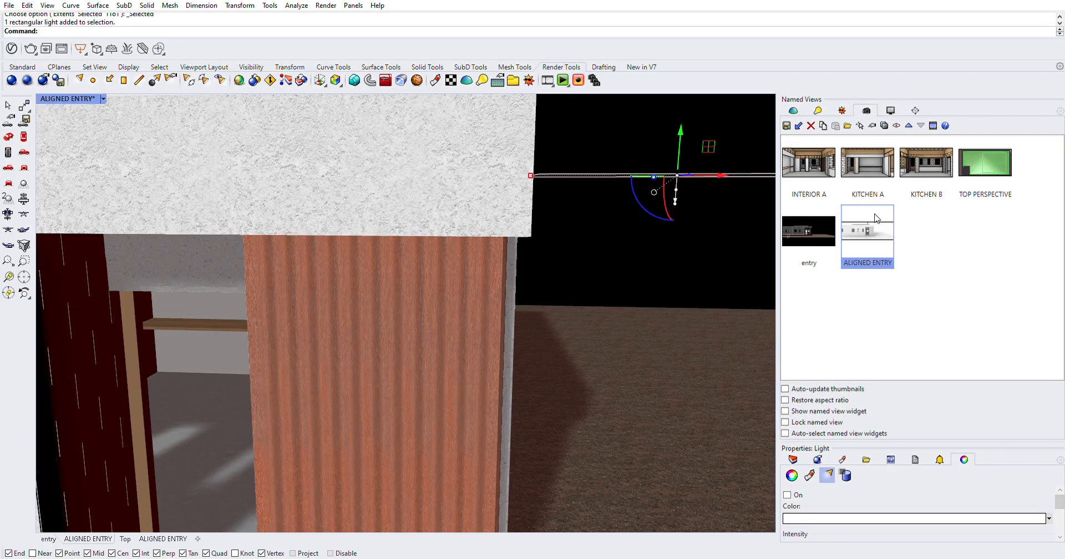
pyautogui.doubleClick(864, 233)
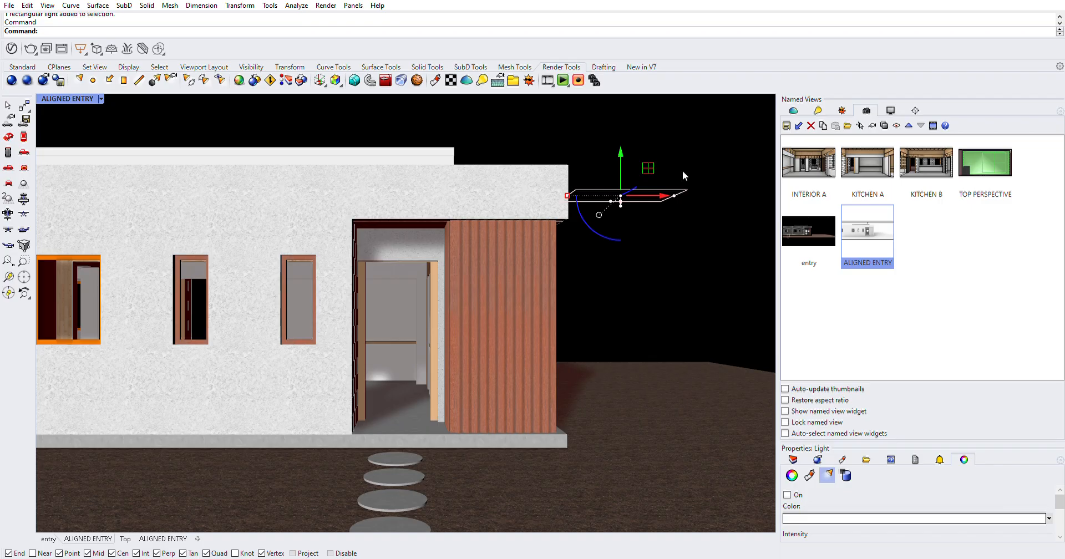
pyautogui.click(688, 234)
pyautogui.moveTo(699, 150); pyautogui.dragTo(658, 209)
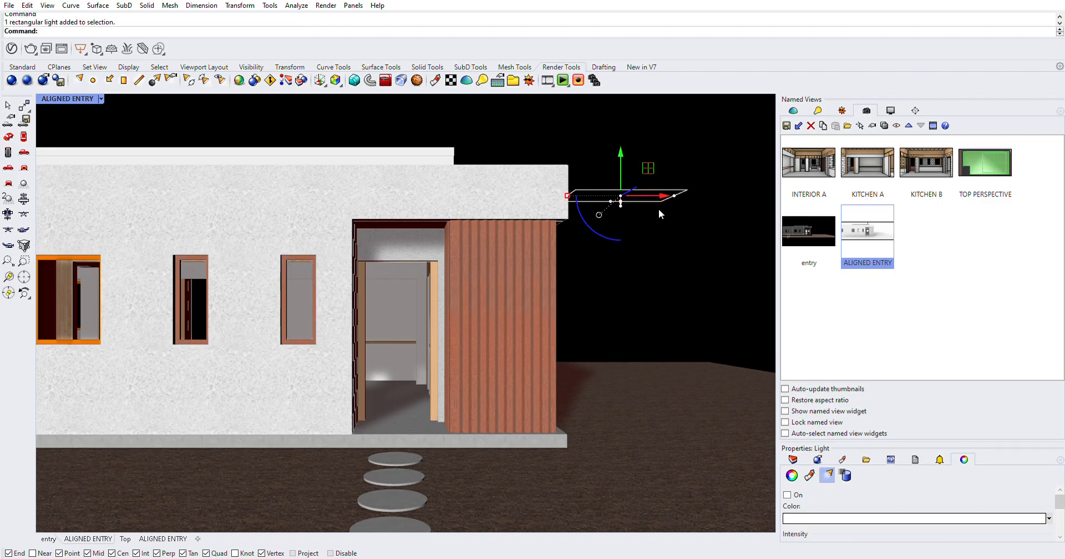
pyautogui.press('Delete')
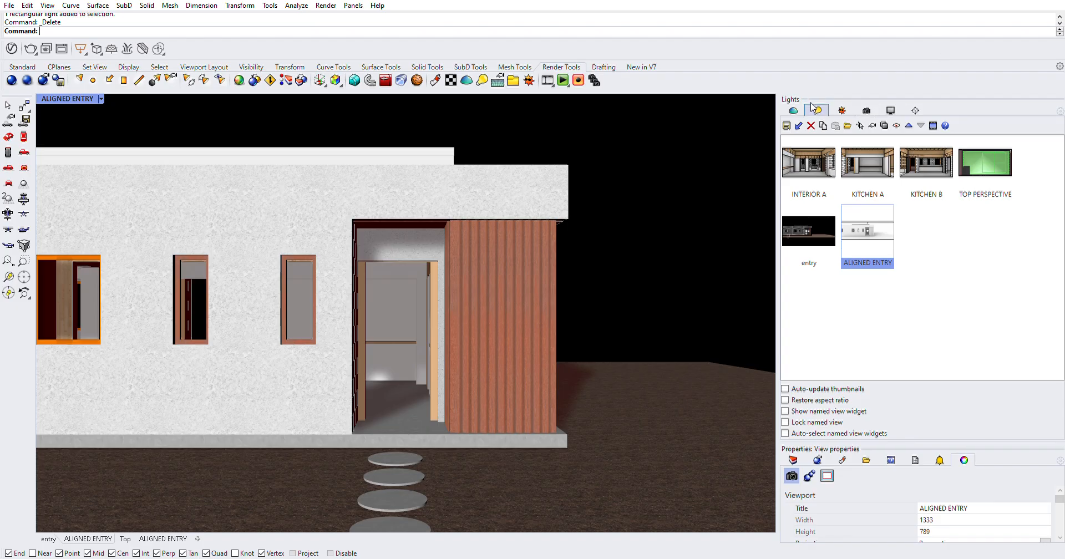
# - Switch off V-Ray Rectangle Light_Light 01 in the list of lights and render the ALIGNED ENTRY view
pyautogui.click(817, 110)
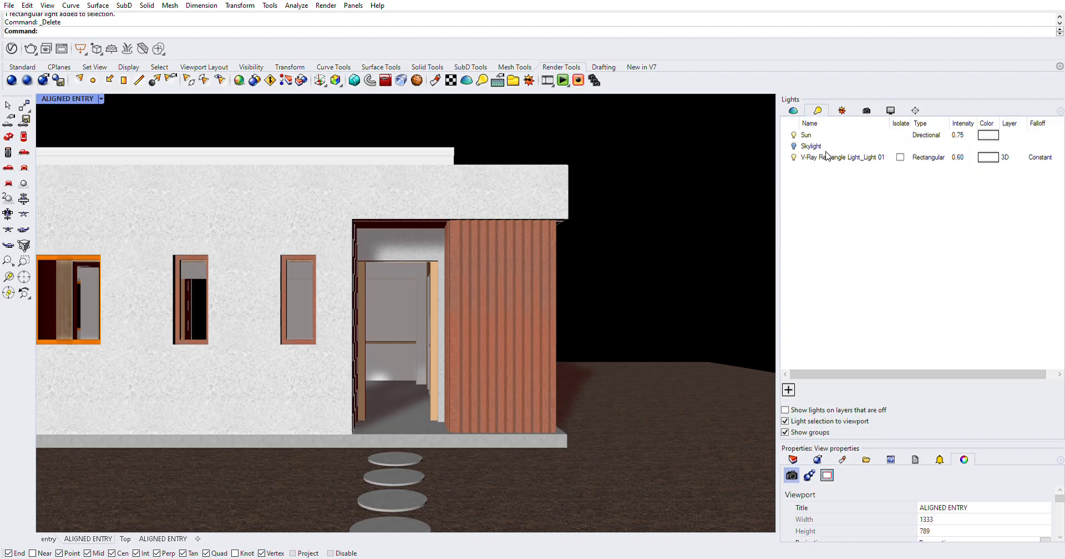
pyautogui.click(793, 157)
pyautogui.click(27, 80)
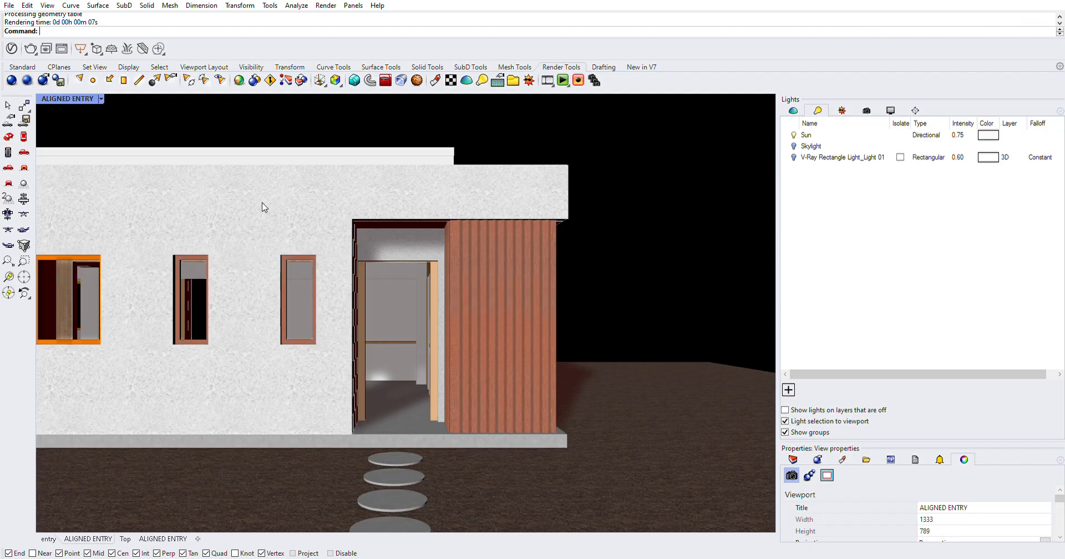
pyautogui.click(11, 80)
# - Open the render settings with more room, and examine the lighting, color adjustment, ray bounce and texture baking options
pyautogui.click(44, 80)
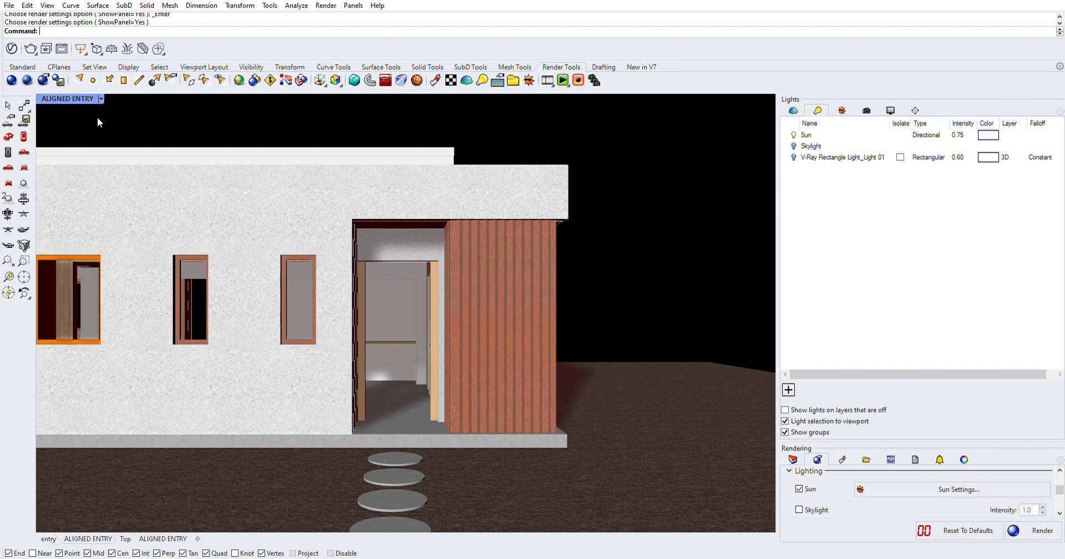
pyautogui.click(42, 77)
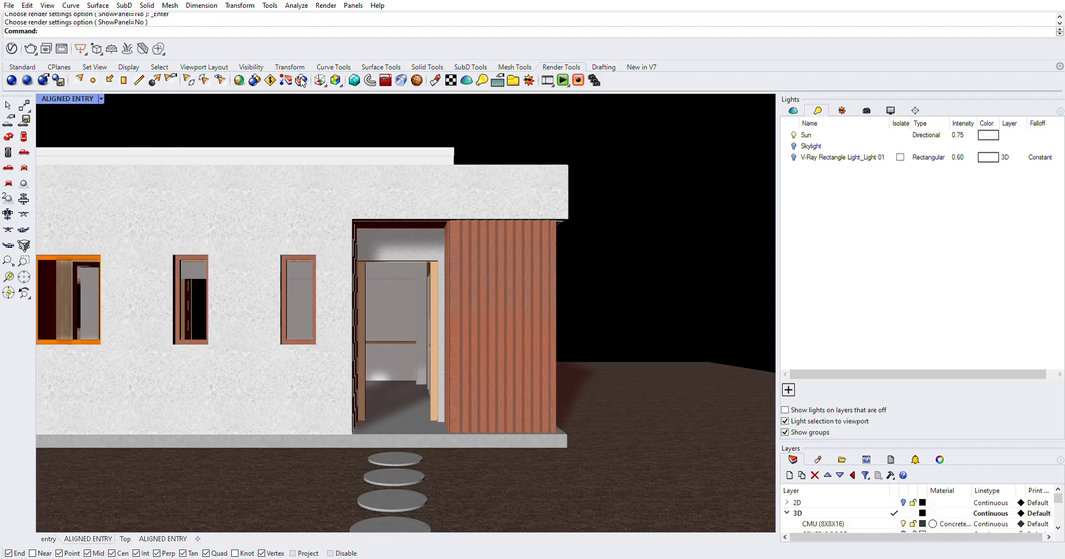
pyautogui.click(44, 77)
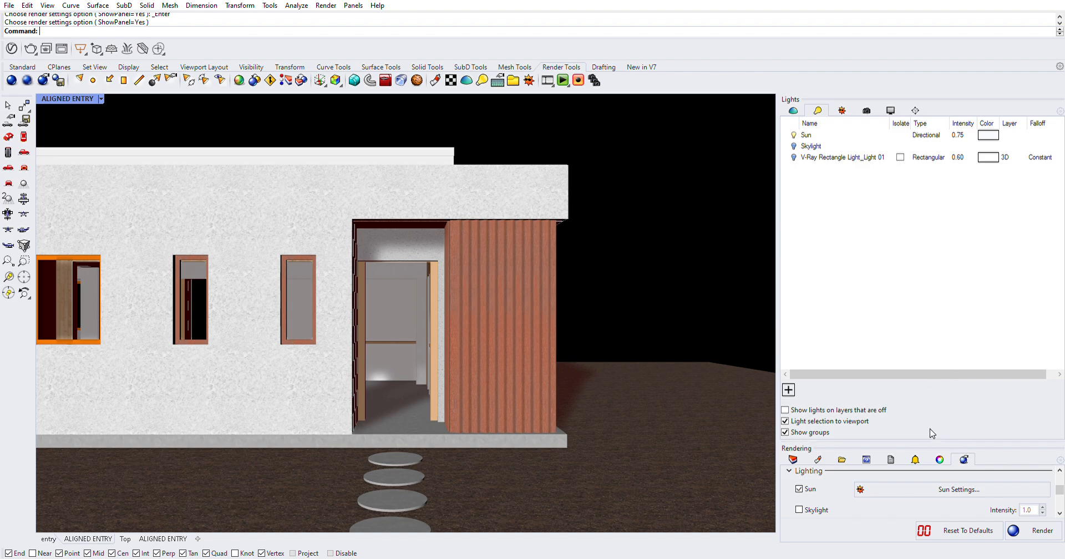
pyautogui.moveTo(932, 440); pyautogui.dragTo(938, 295)
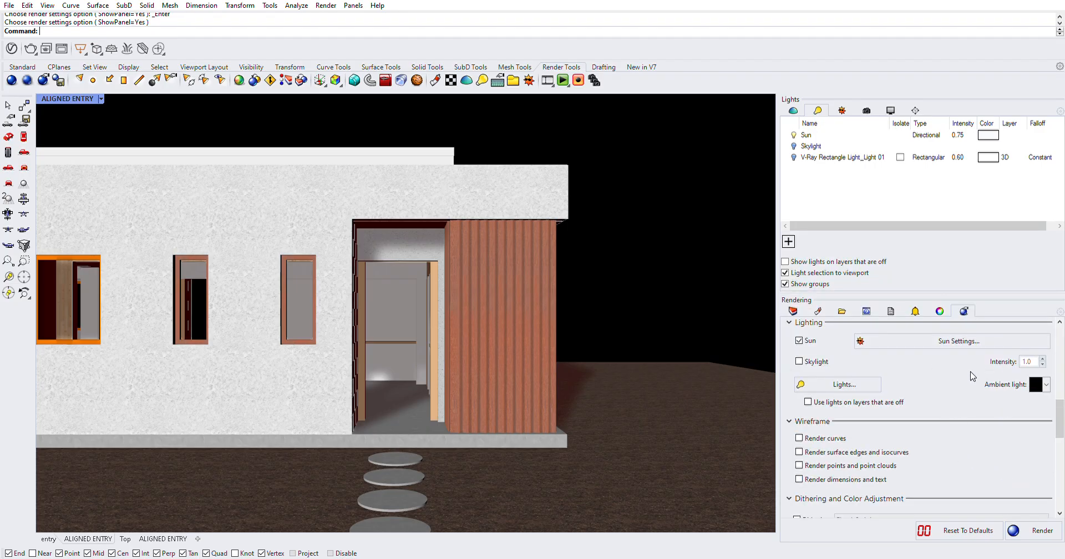
pyautogui.scroll(-8, 972, 377)
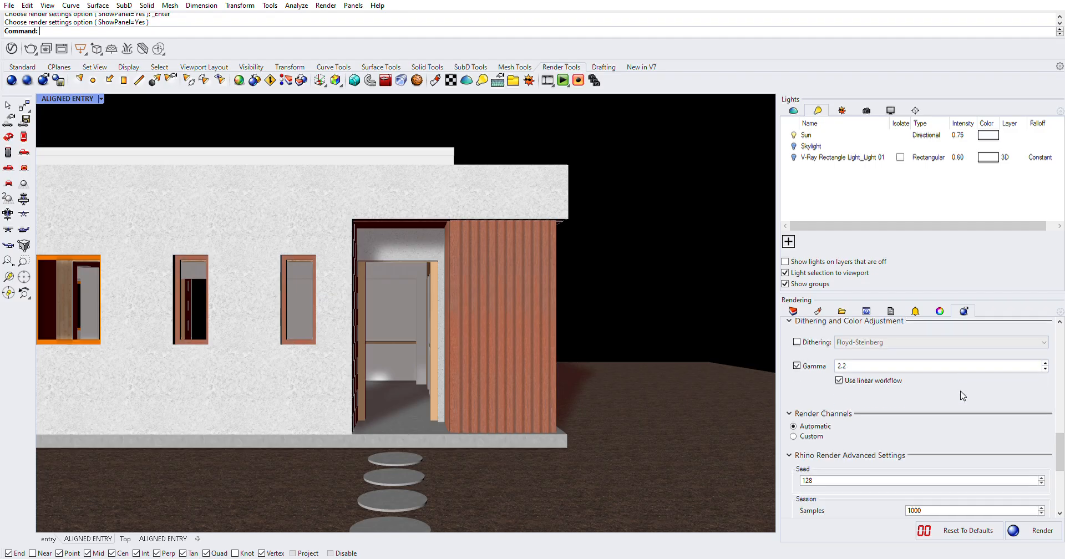
pyautogui.scroll(-7, 958, 391)
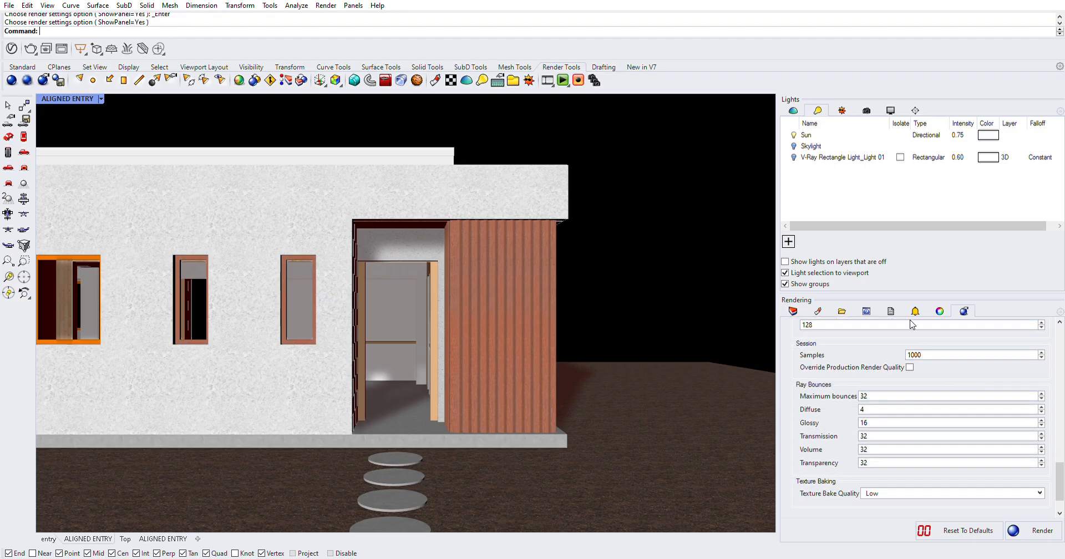
pyautogui.scroll(-3, 908, 382)
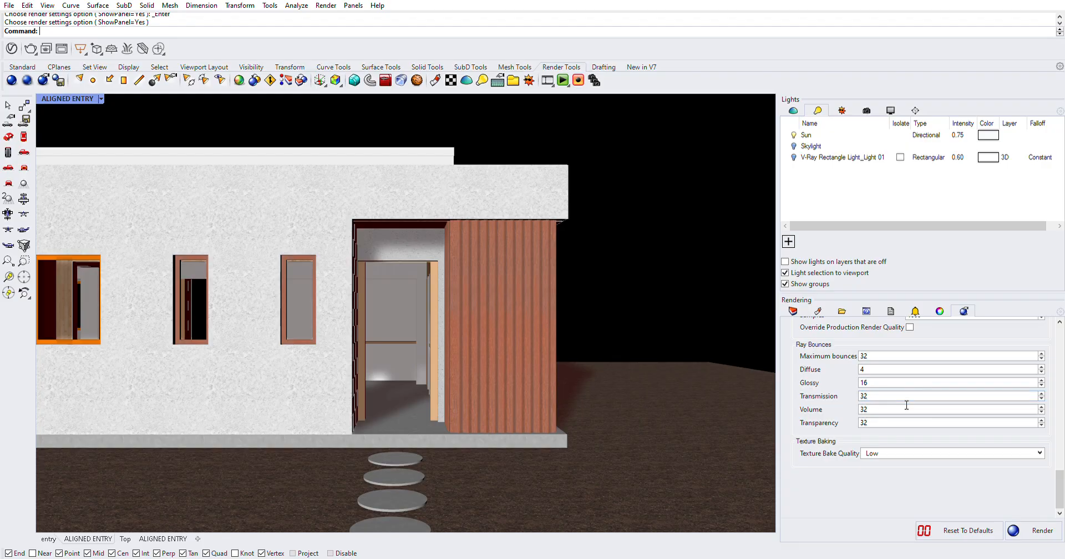
# - Switch on V-Ray Rectangle Light_Light 01 in the list of lights and render the ALIGNED ENTRY view again
pyautogui.scroll(5, 887, 460)
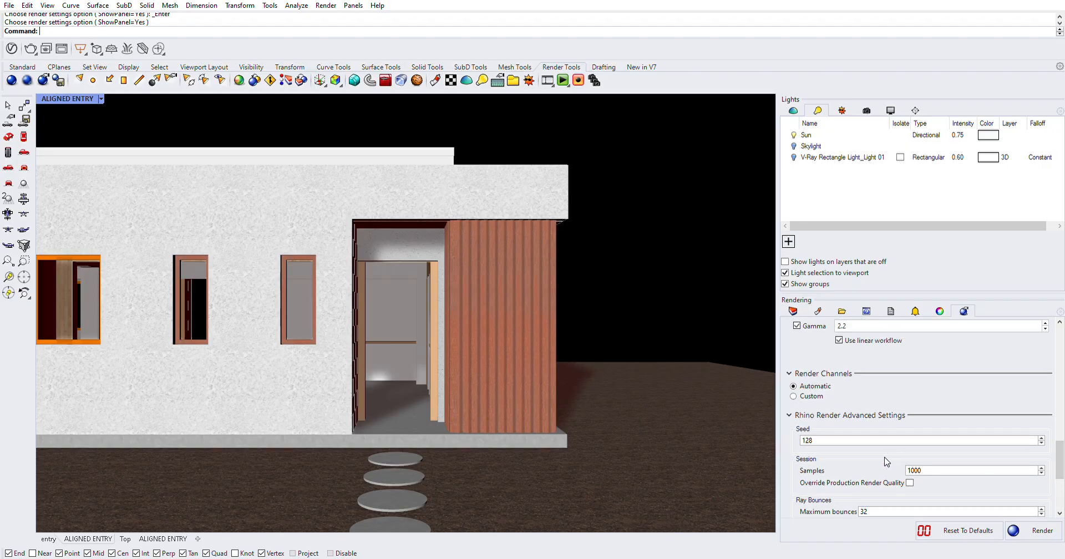
pyautogui.scroll(4, 844, 456)
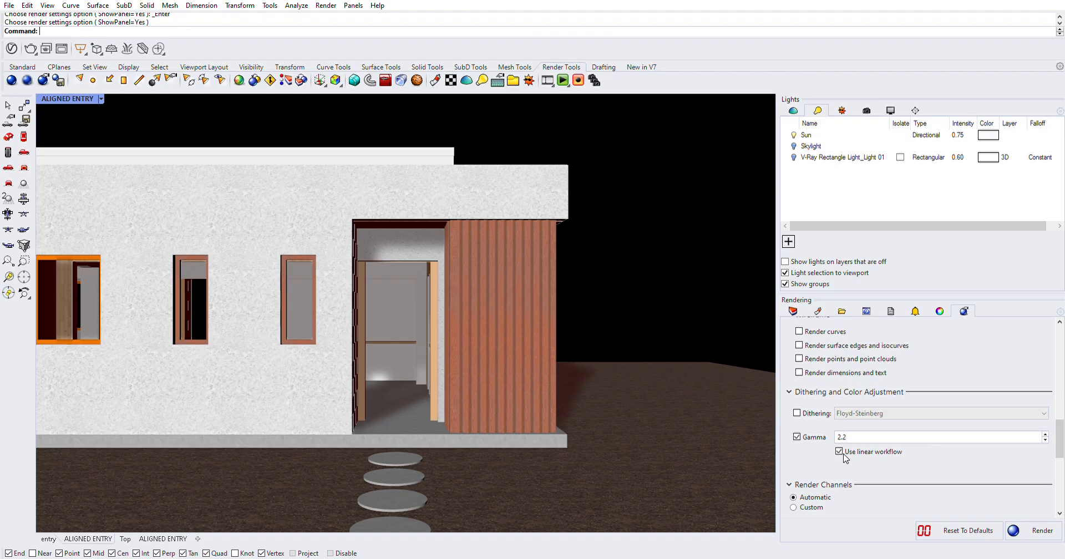
pyautogui.scroll(6, 844, 457)
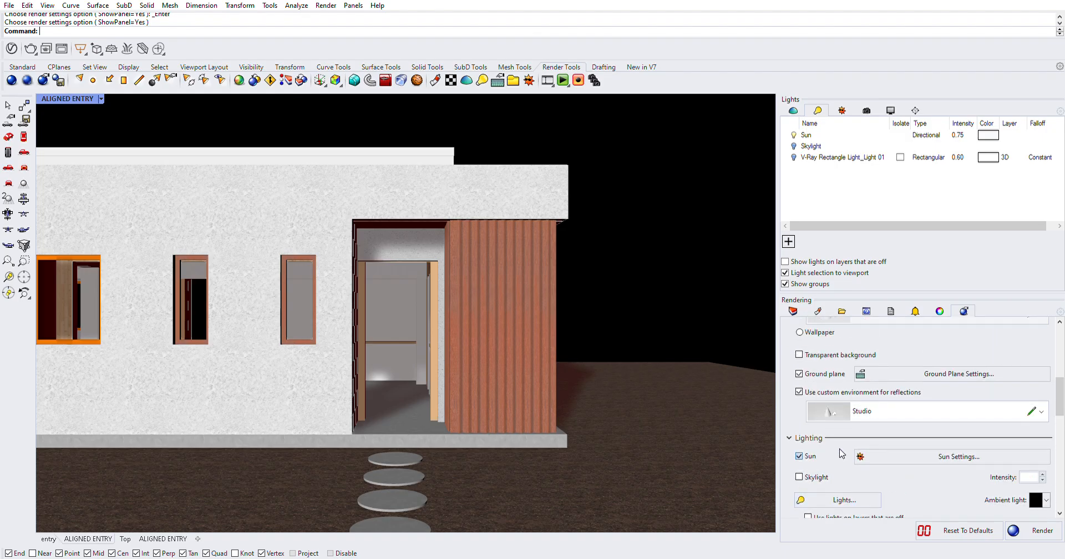
pyautogui.scroll(8, 842, 454)
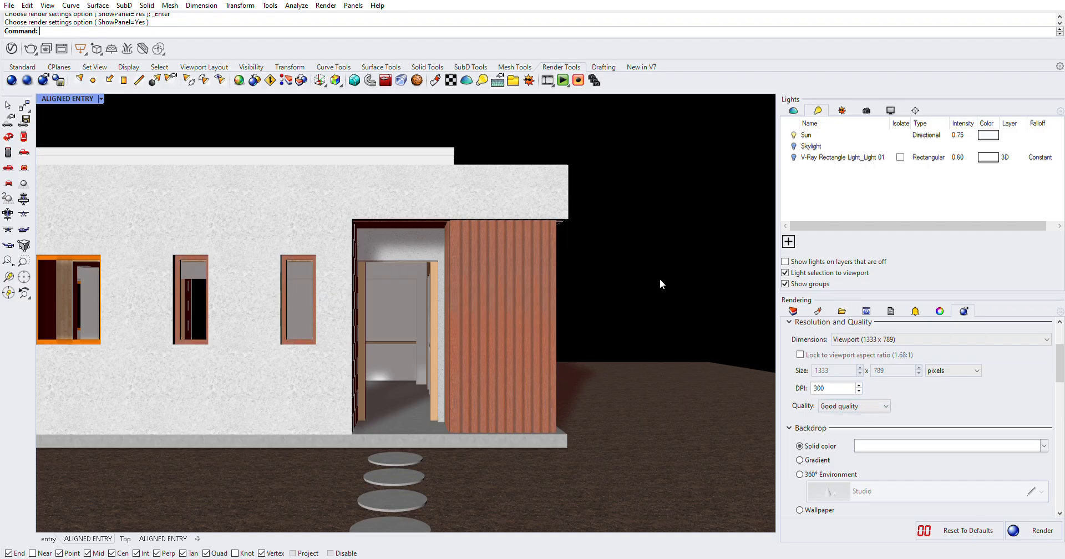
pyautogui.click(806, 156)
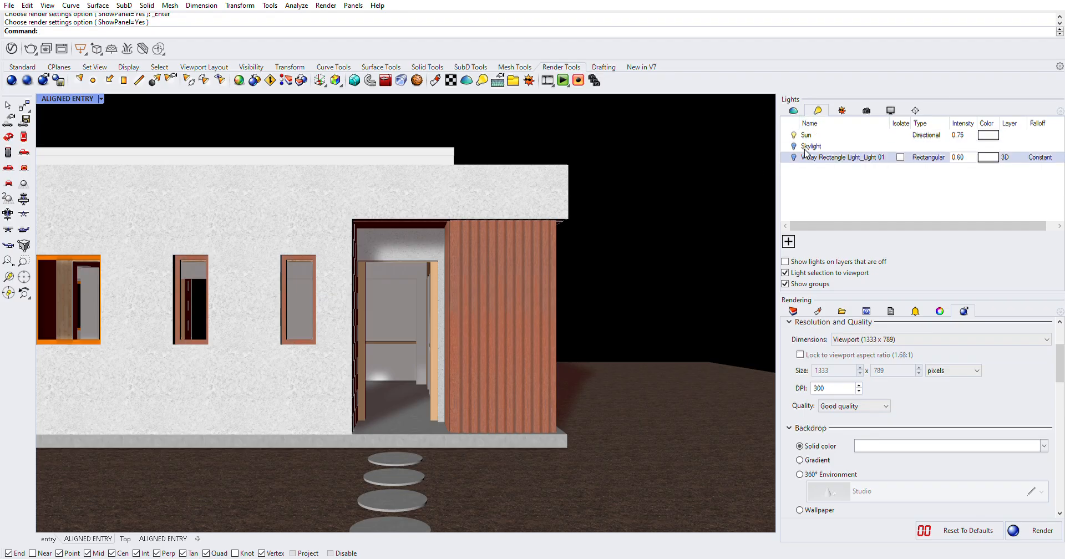
pyautogui.click(804, 189)
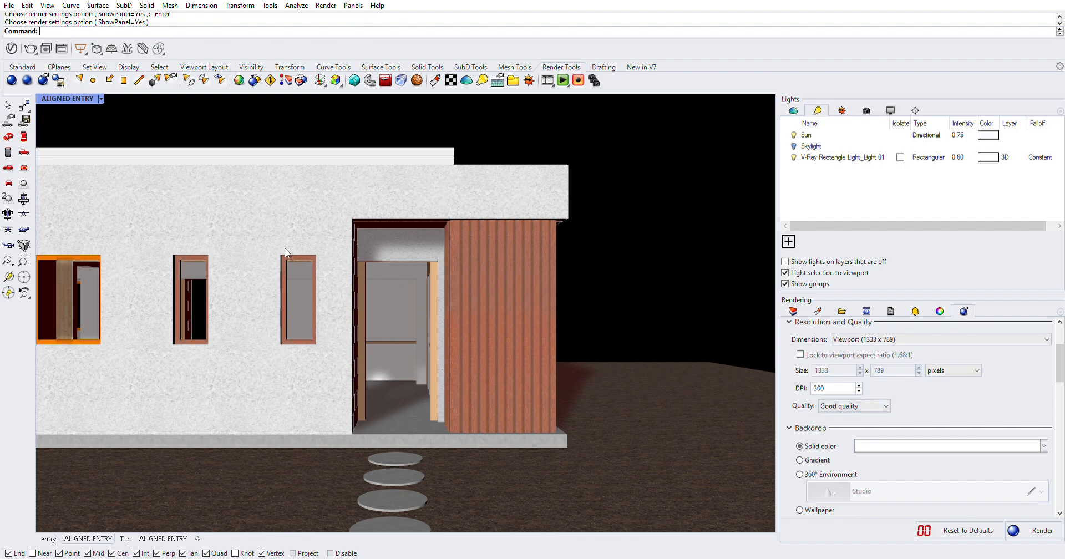
pyautogui.click(11, 80)
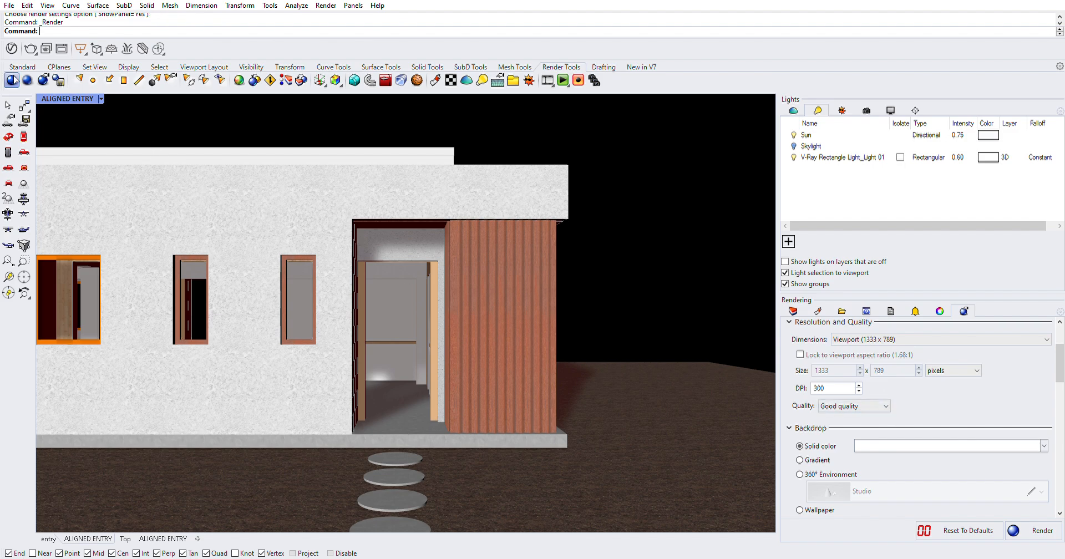